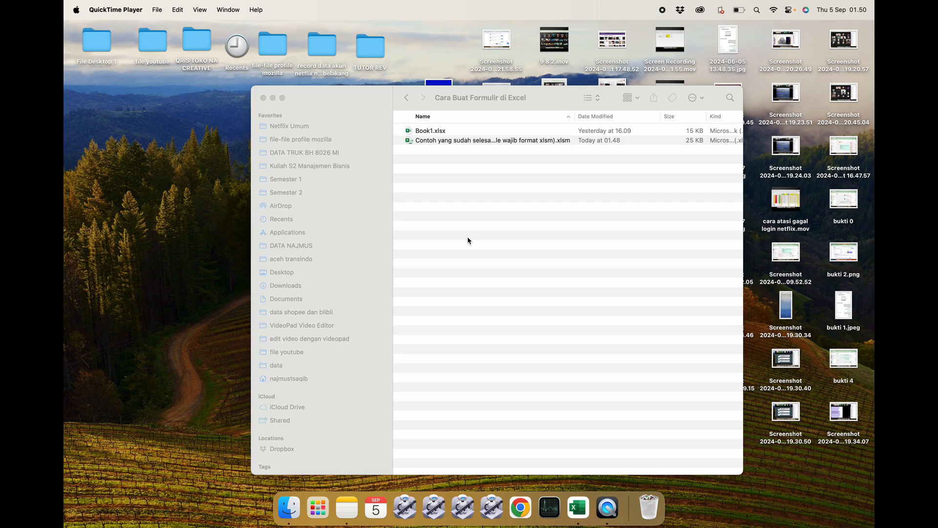
Open the macro workbook "Contoh yang sudah selesai (file wajib format xlsm)" with macros enabled.
double_click(467, 140)
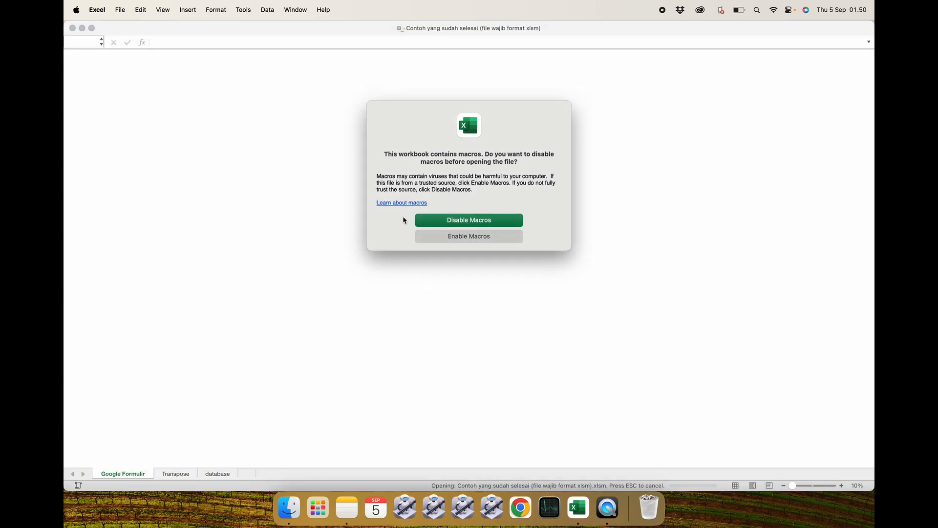
click(453, 239)
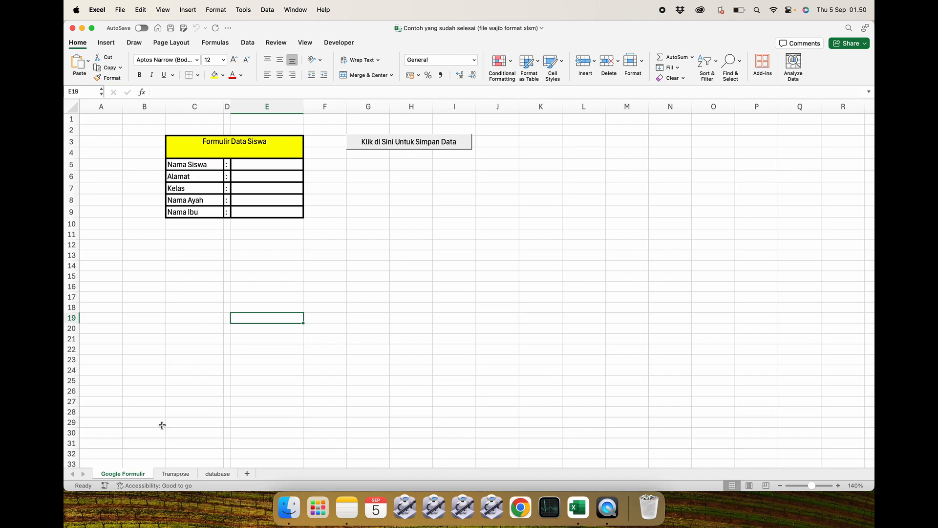
Look through the Transpose and database sheets and return to the Google Formulir form.
click(177, 473)
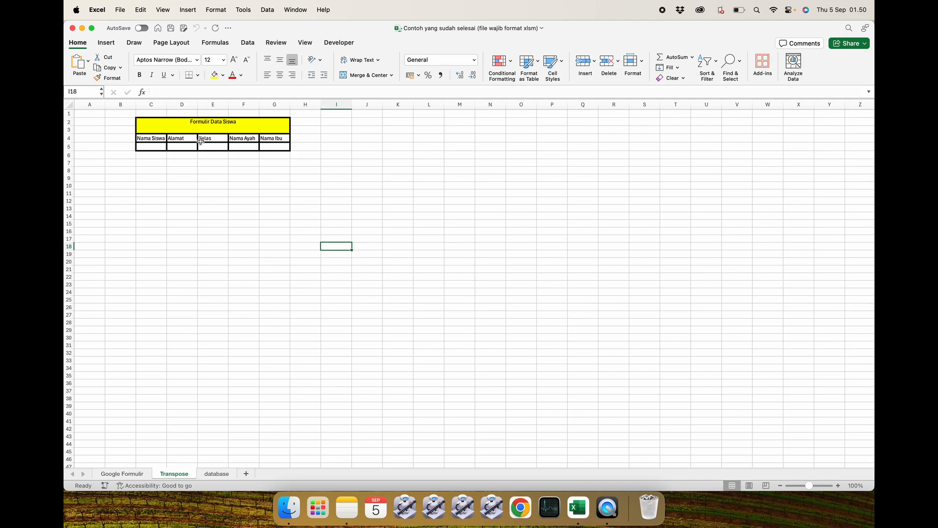
click(123, 472)
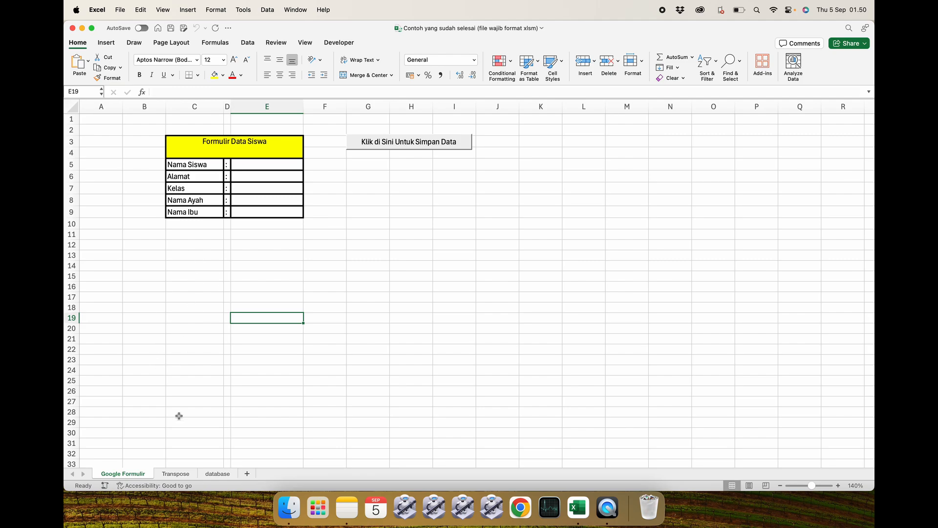
click(176, 474)
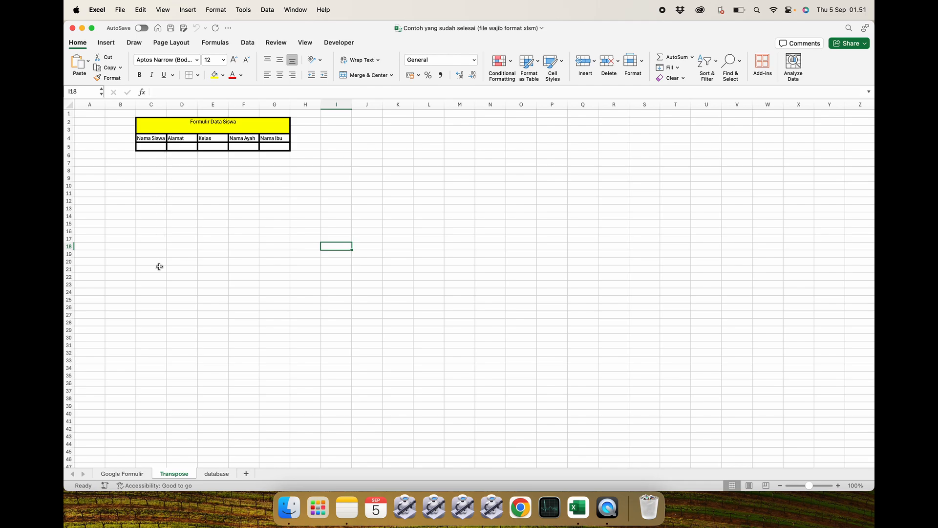
click(217, 472)
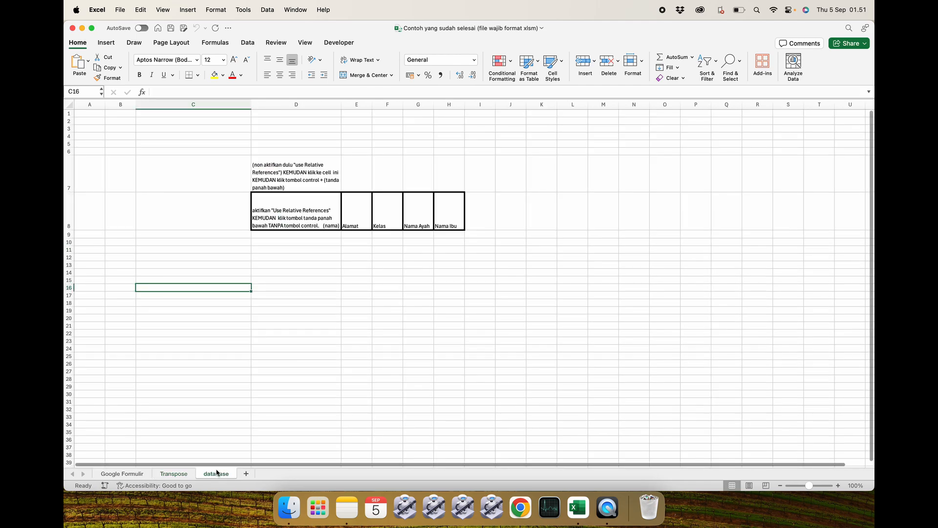
click(304, 272)
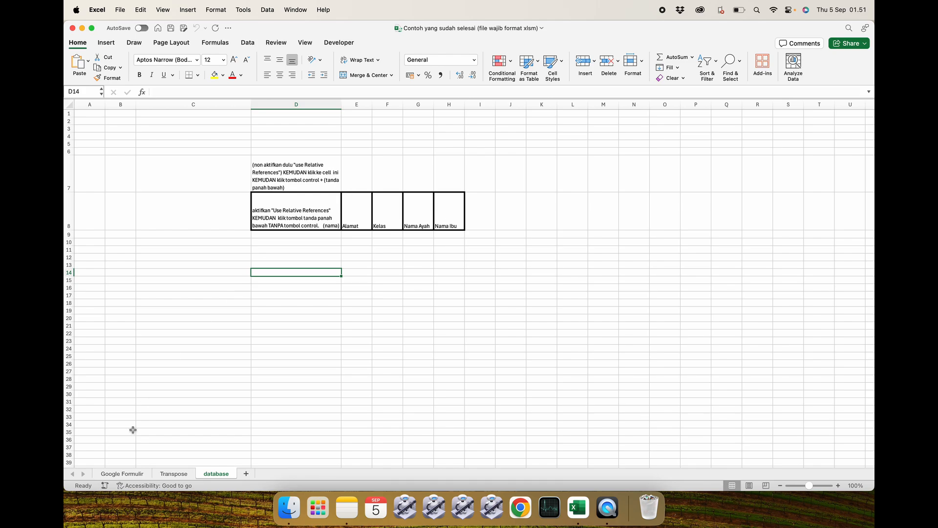
click(122, 473)
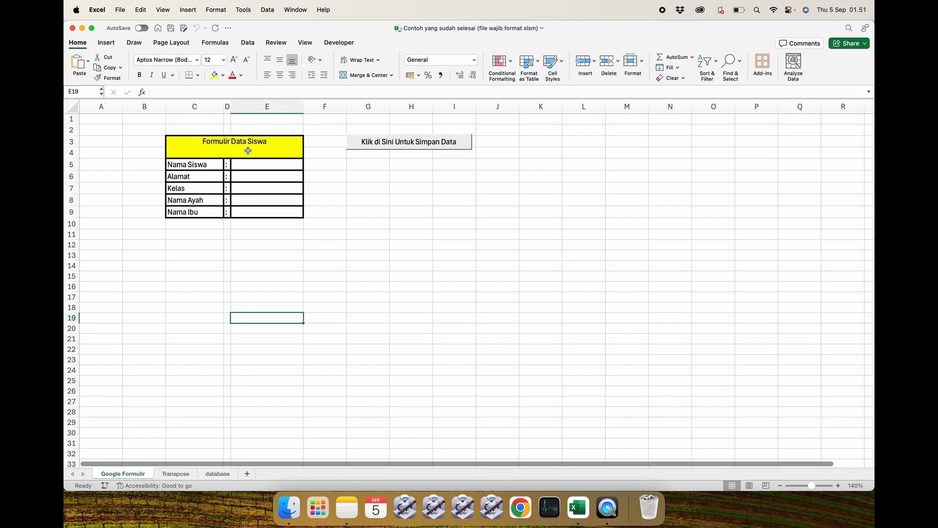
Enter a student's name in the Nama Siswa field of the form.
click(248, 165)
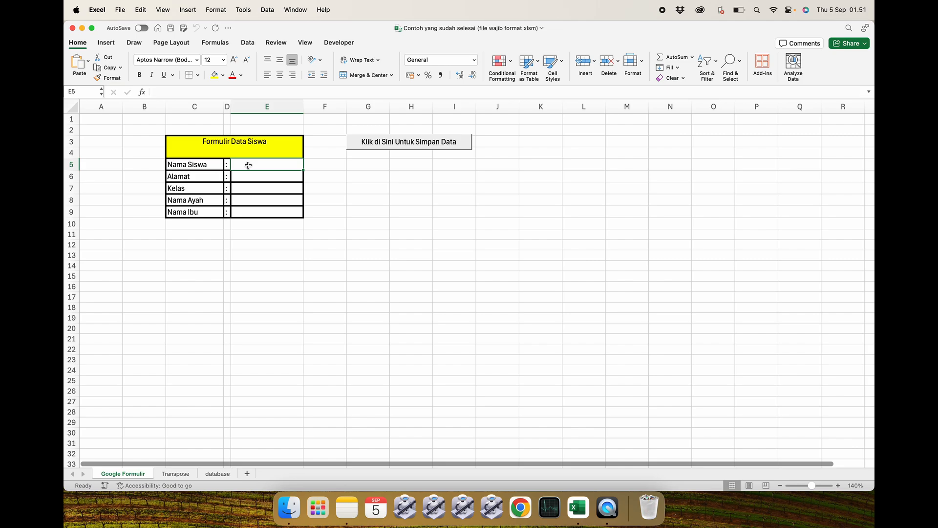
text(Muh)
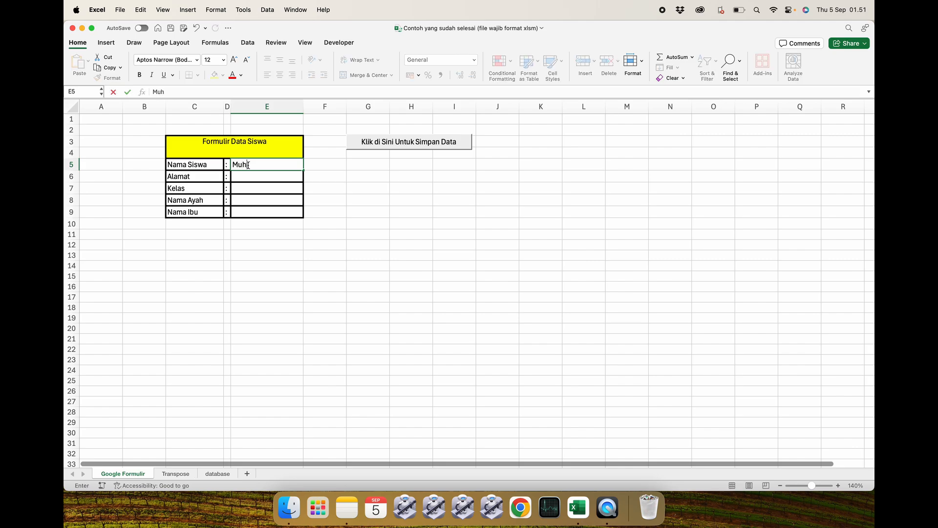
text(ammad)
key(Return)
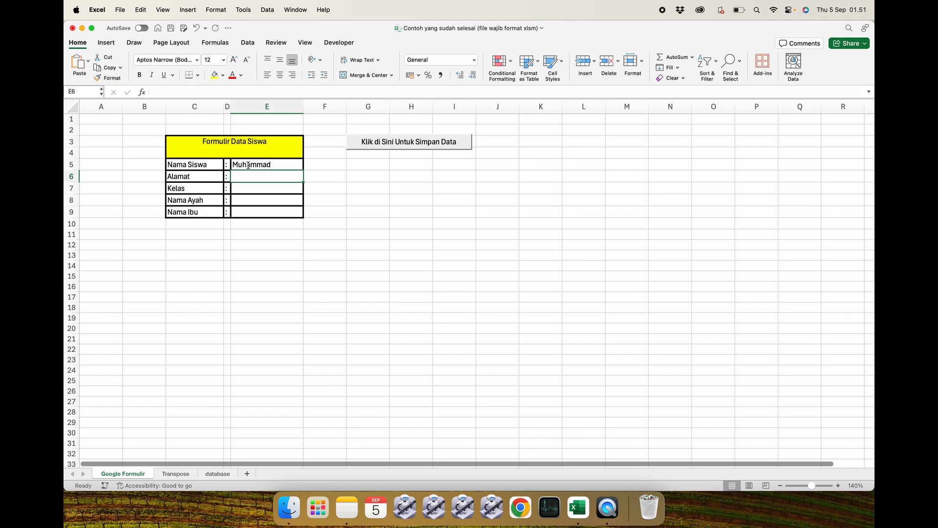
Fill in Bandung as the address and 3 as the class in the form.
text(Bandung)
key(Return)
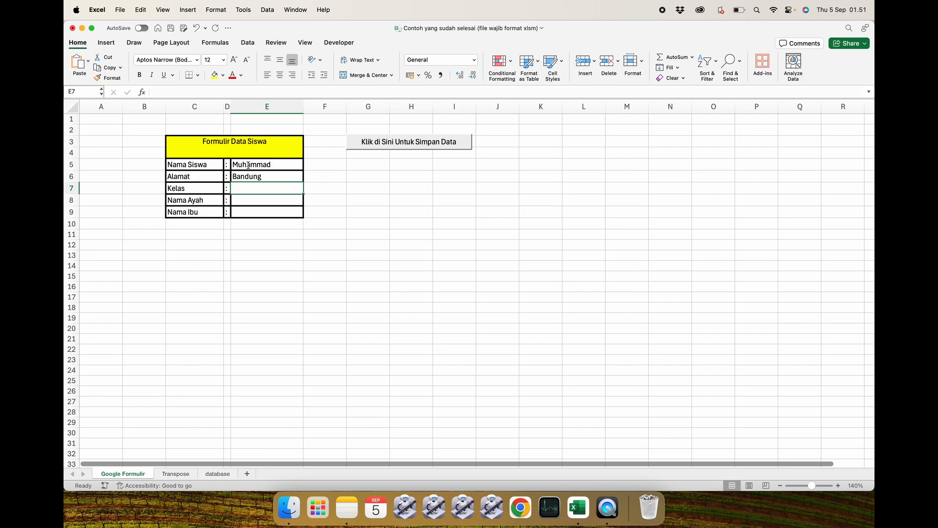
text(3)
key(Return)
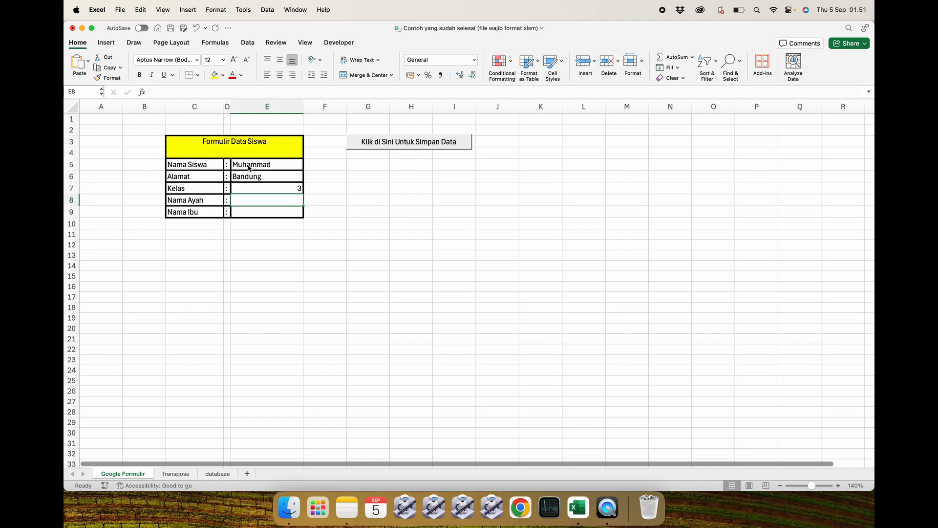
Enter the father's and mother's names in the Nama Ayah and Nama Ibu fields.
text(I)
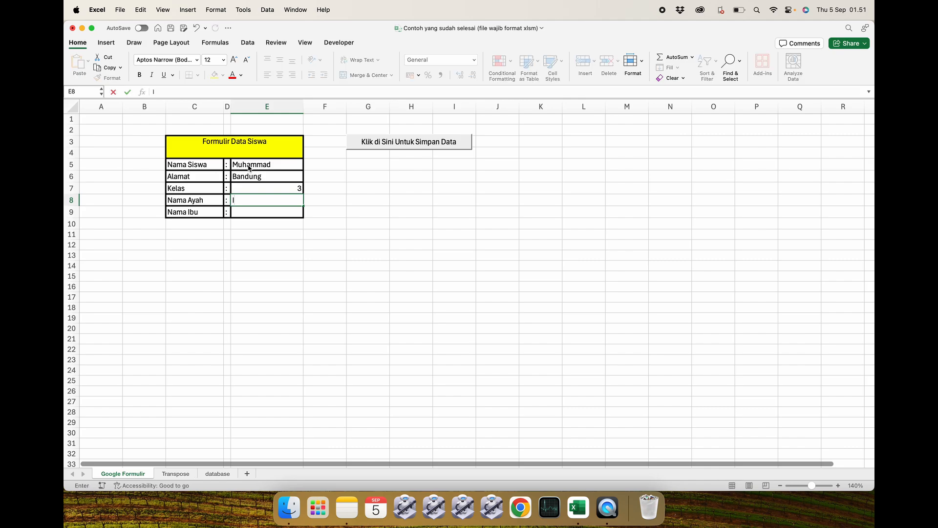
text(brahim)
key(Return)
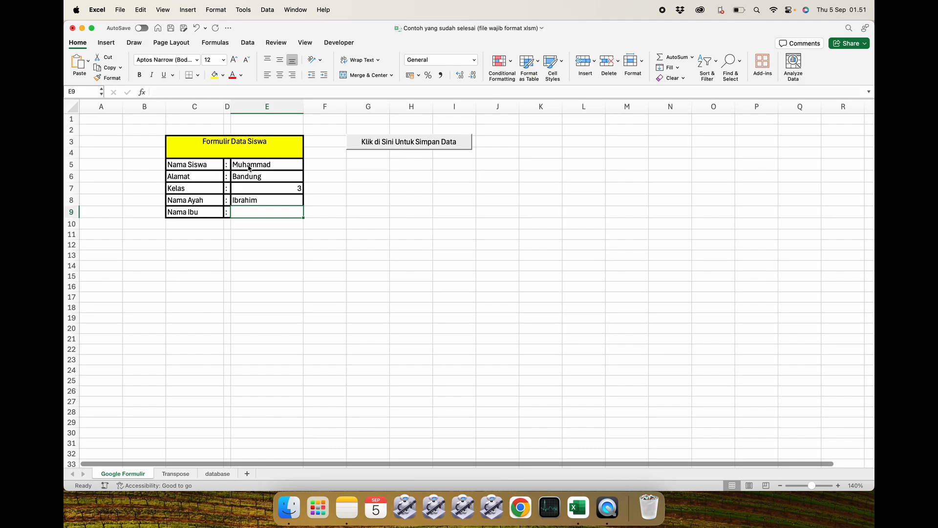
text(Aminah)
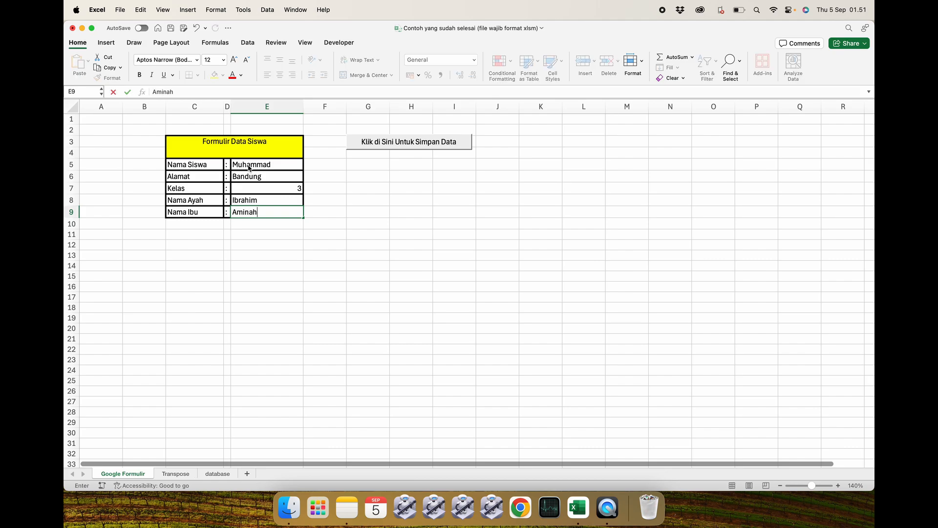
key(Return)
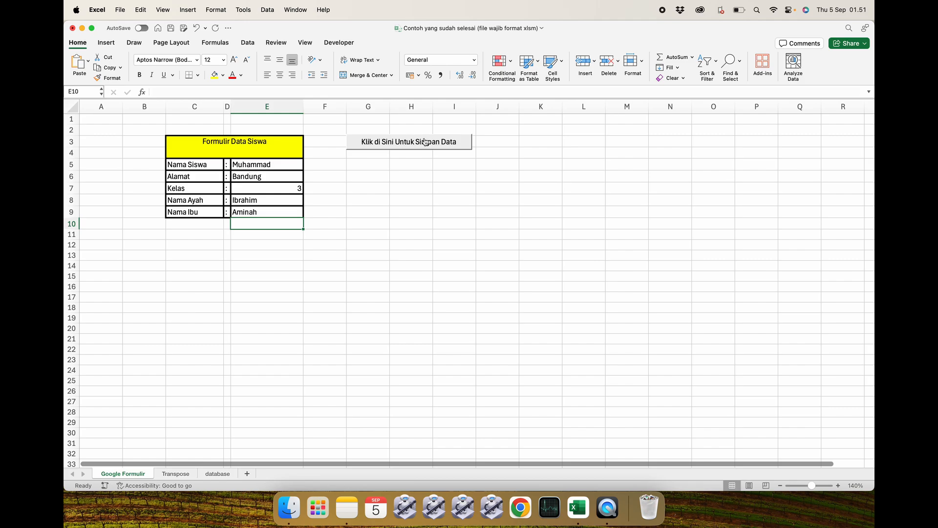
Check how the entered form data appears on the Transpose and database sheets.
click(176, 473)
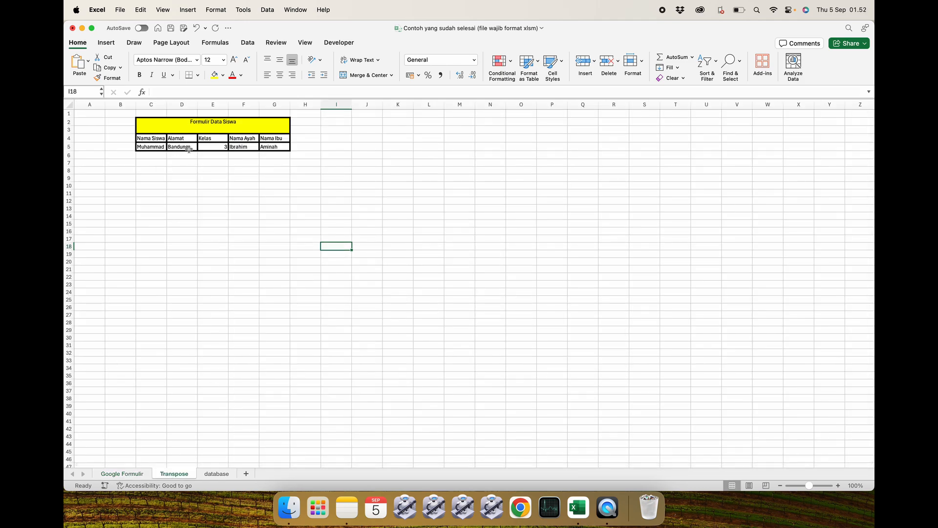
click(217, 474)
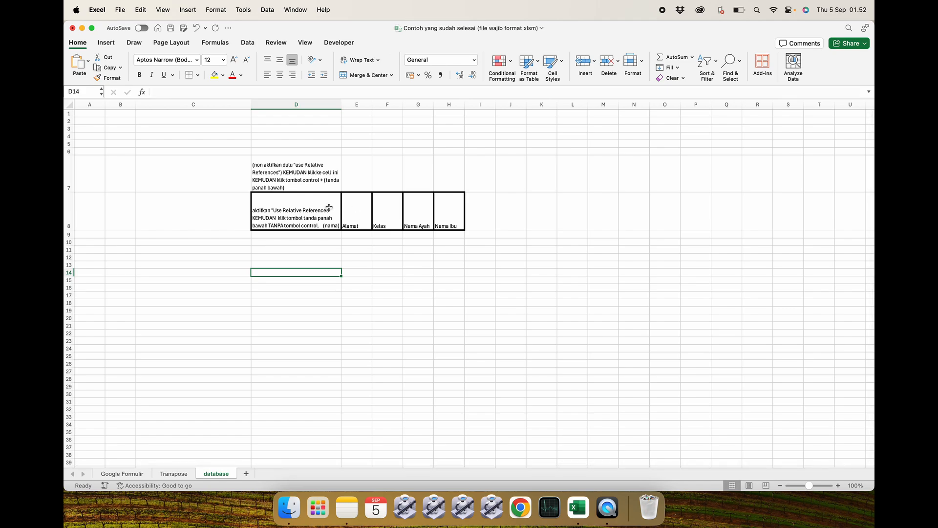
click(176, 474)
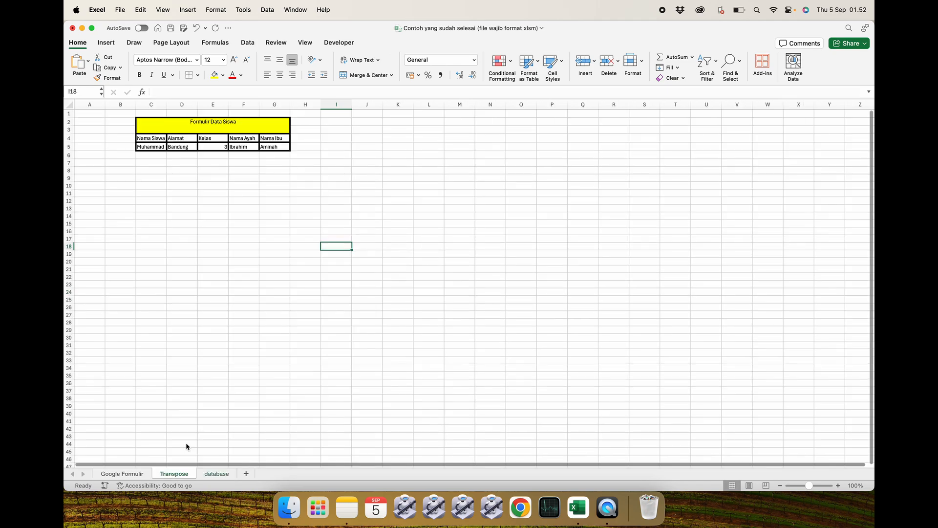
click(126, 474)
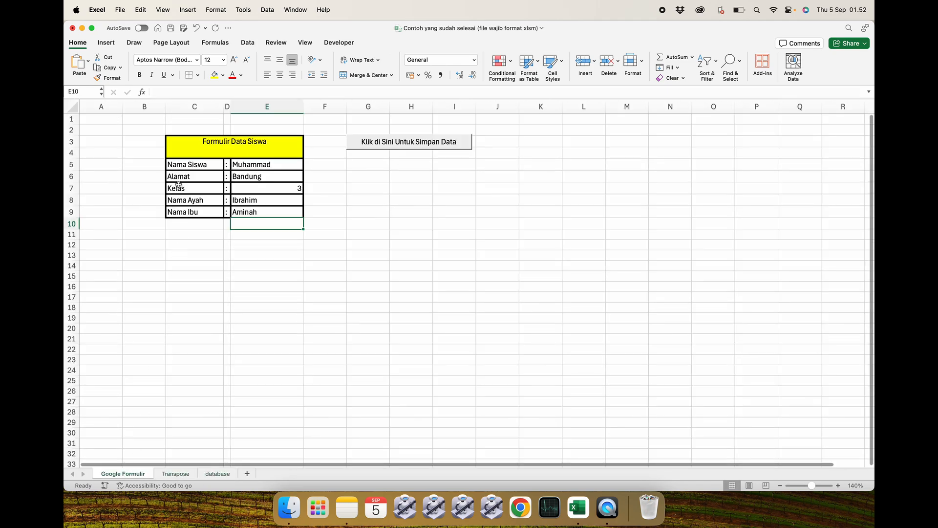
click(178, 474)
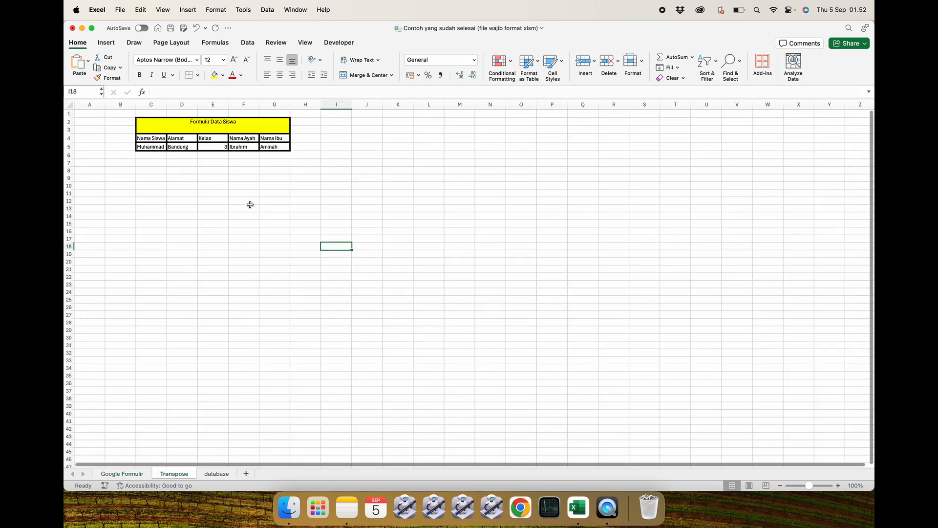
click(216, 473)
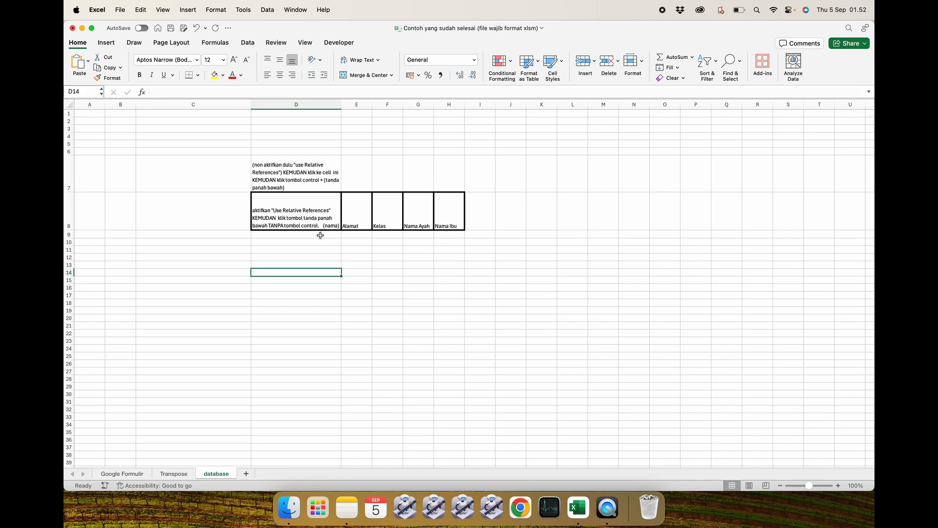
click(136, 473)
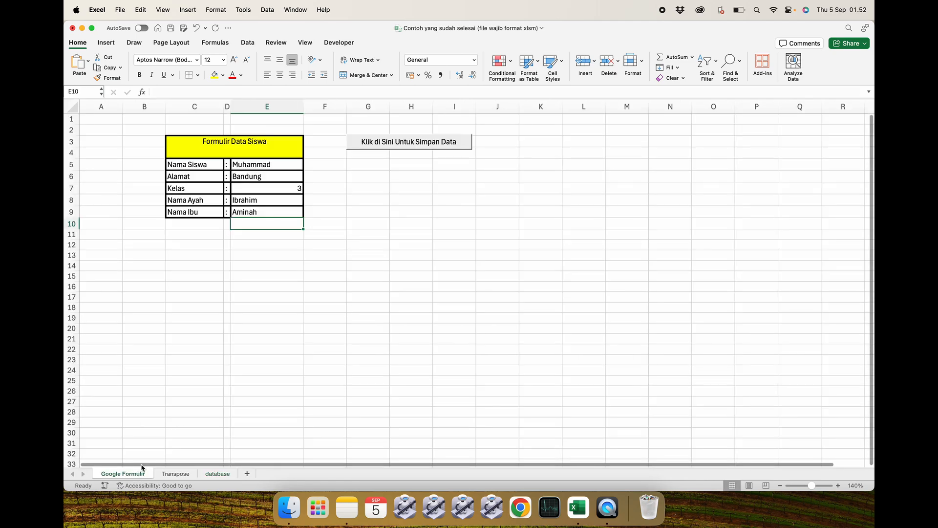
Save the form entry with the Klik di Sini Untuk Simpan Data button and check the Transpose and database sheets.
click(409, 143)
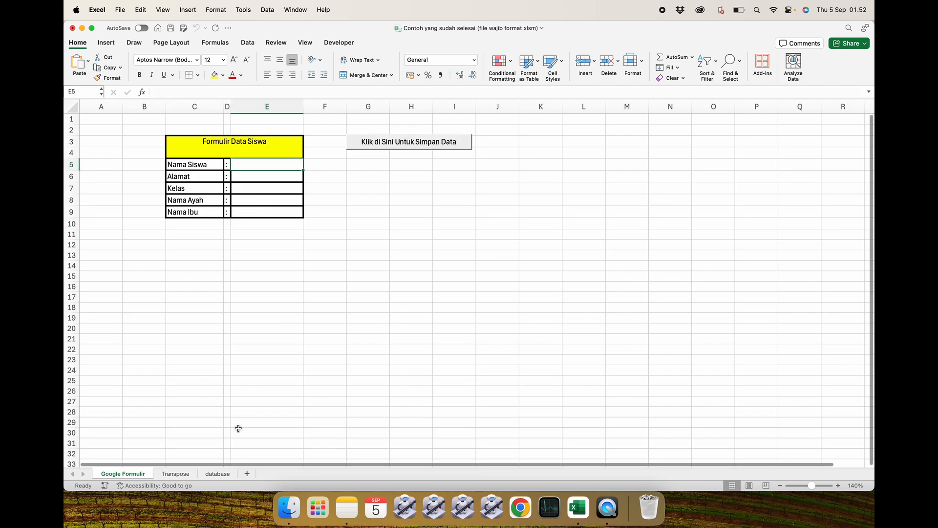
click(178, 474)
click(195, 177)
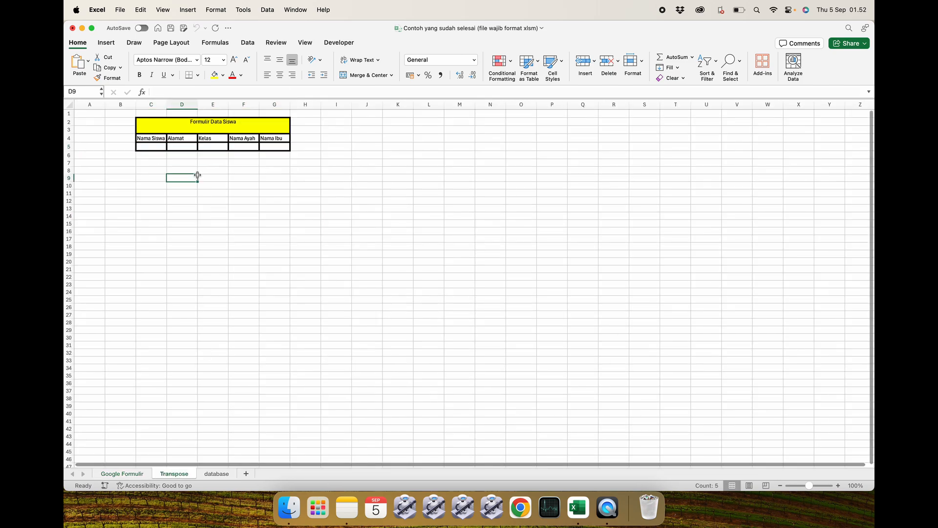
click(215, 473)
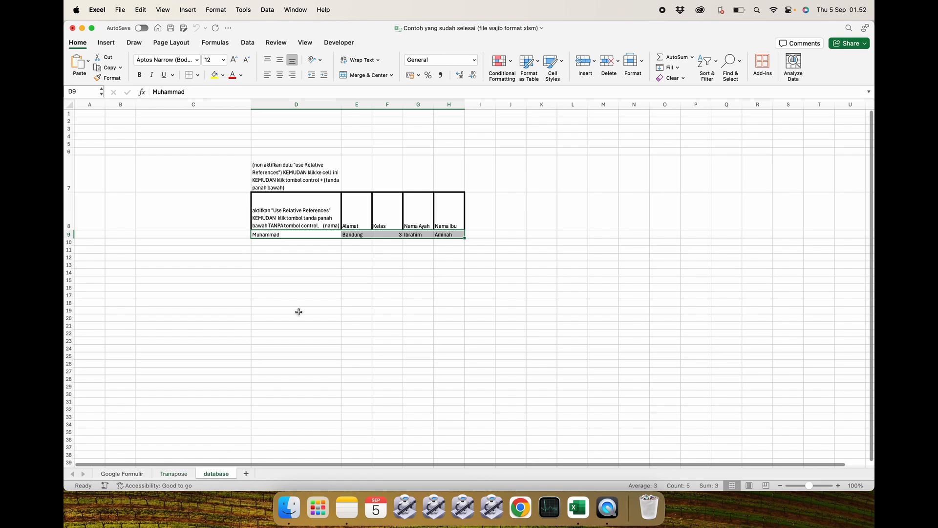
click(332, 272)
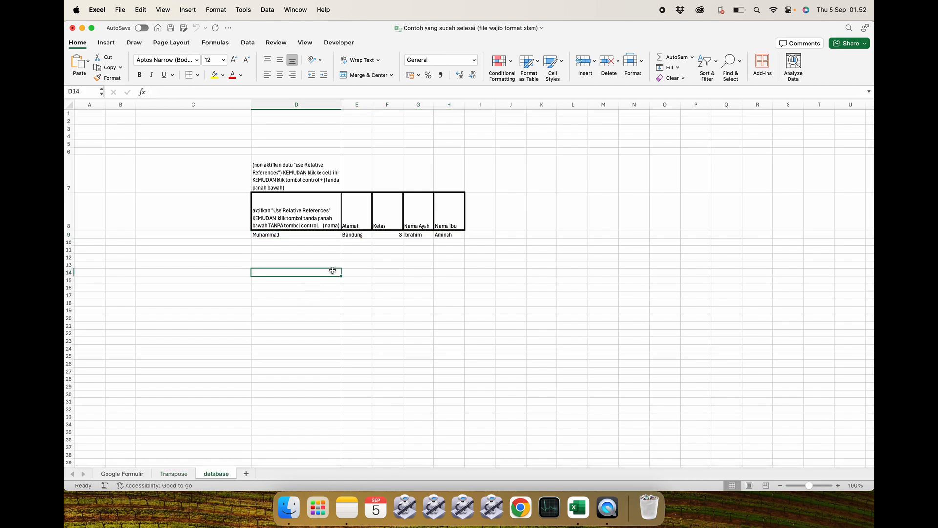
click(123, 473)
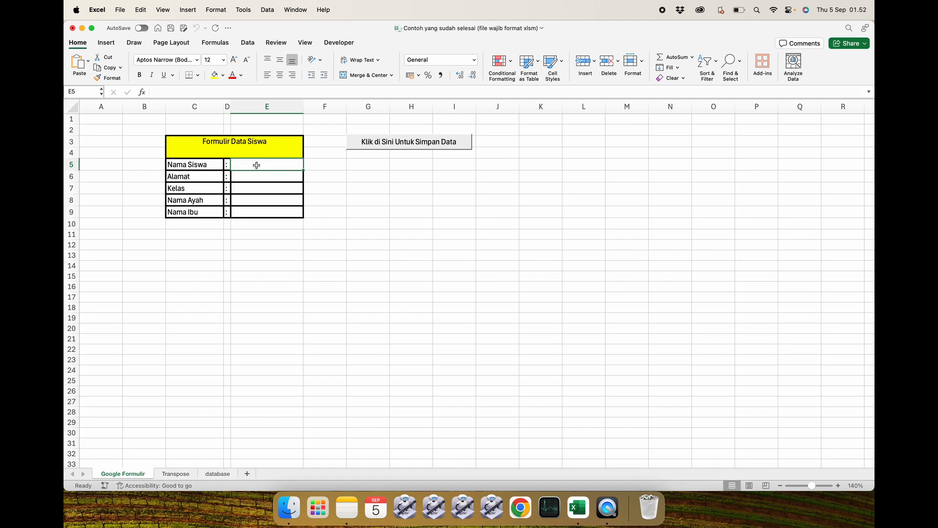
Enter a new student's name in the Nama Siswa field of the cleared form.
text(K)
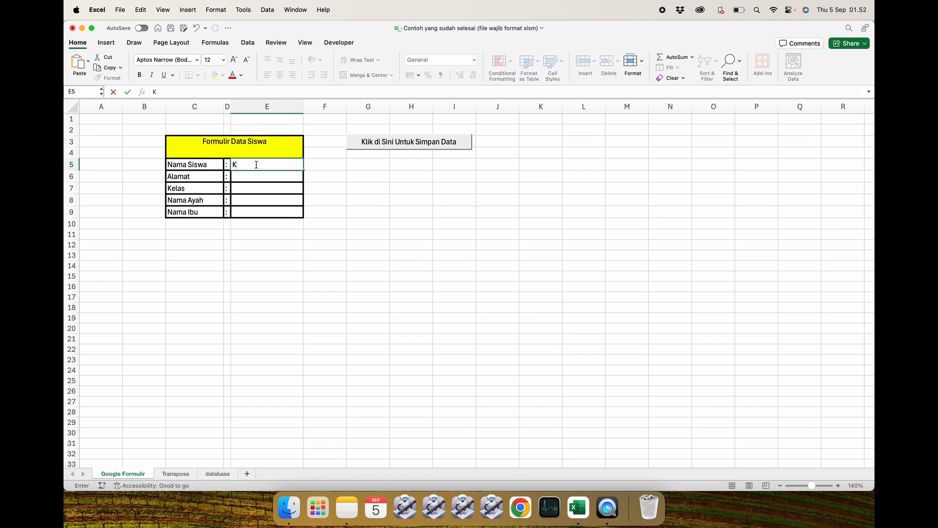
text(aulan)
key(Return)
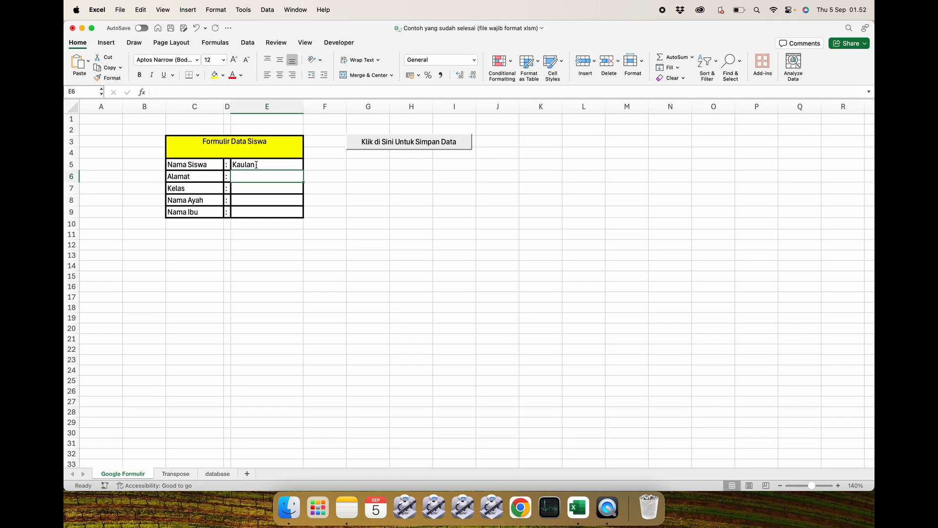
Fill in Medan as the address and 2 as the class.
text(Medan)
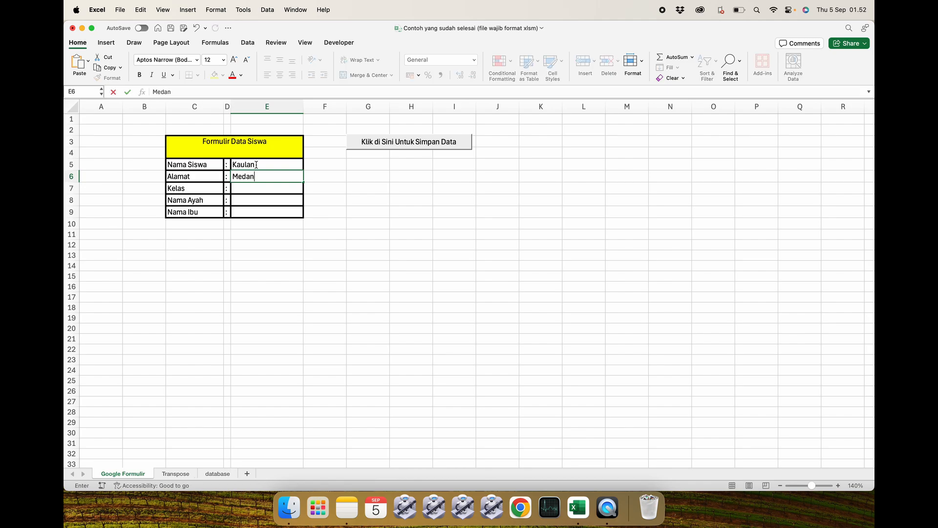
key(Return)
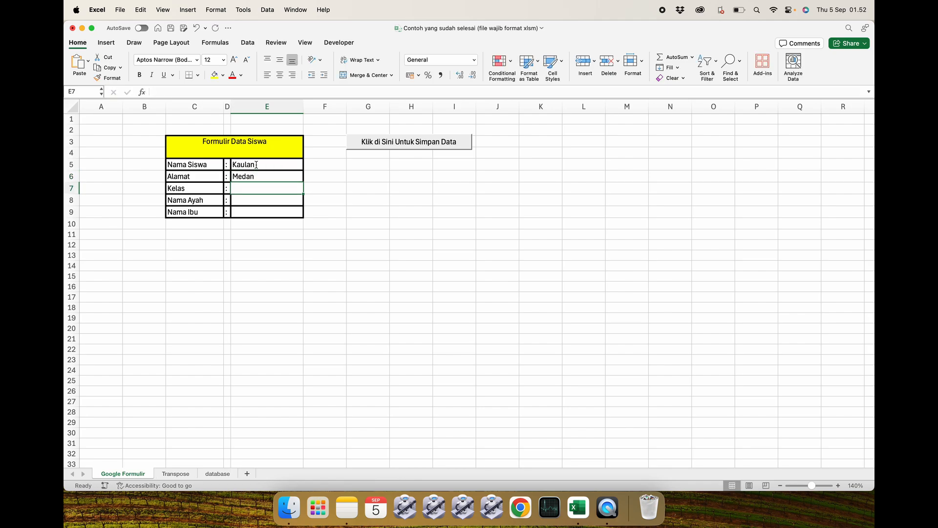
text(2)
key(Return)
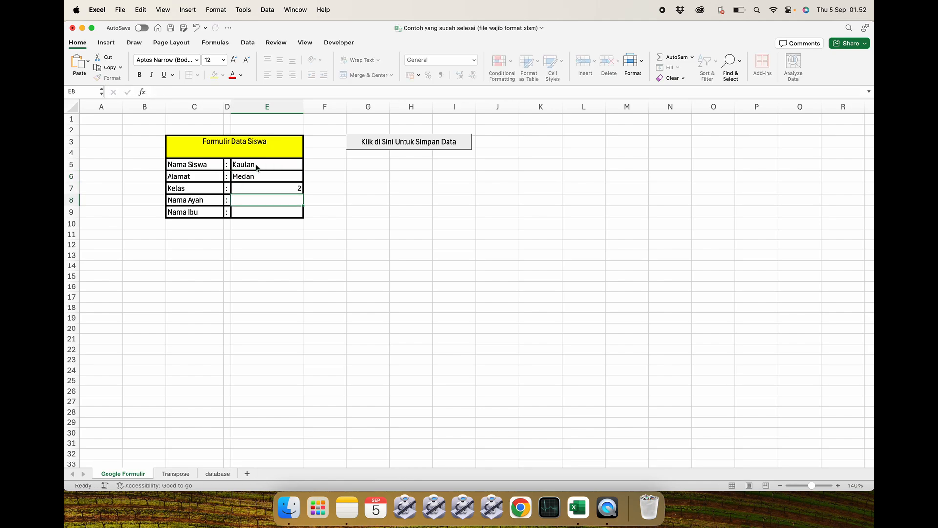
Fill in Hafid as the father's name and Rara as the mother's name on the form.
text(Ha)
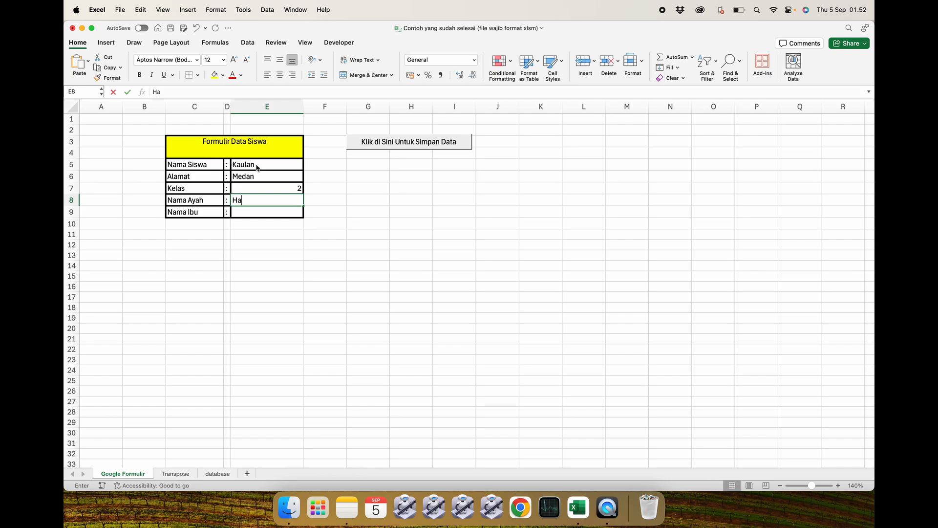
text(fid)
key(Return)
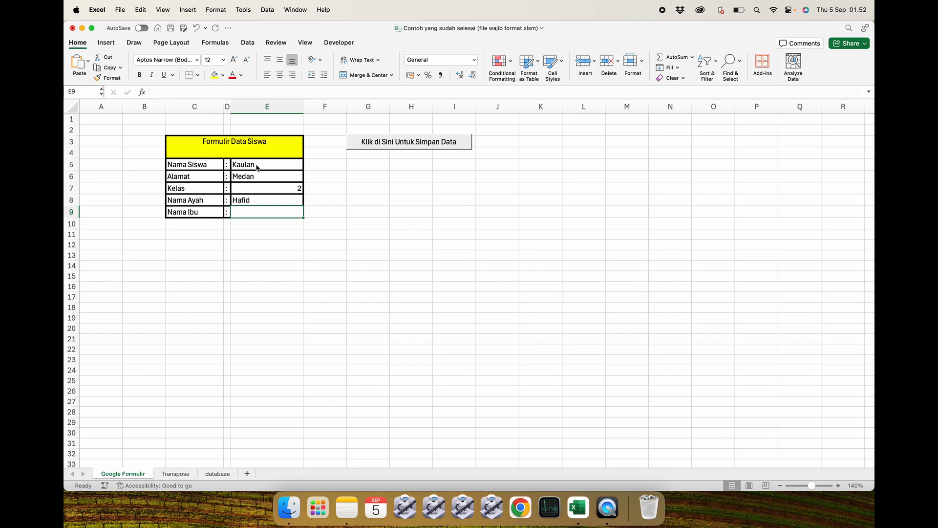
text(Rara)
key(Return)
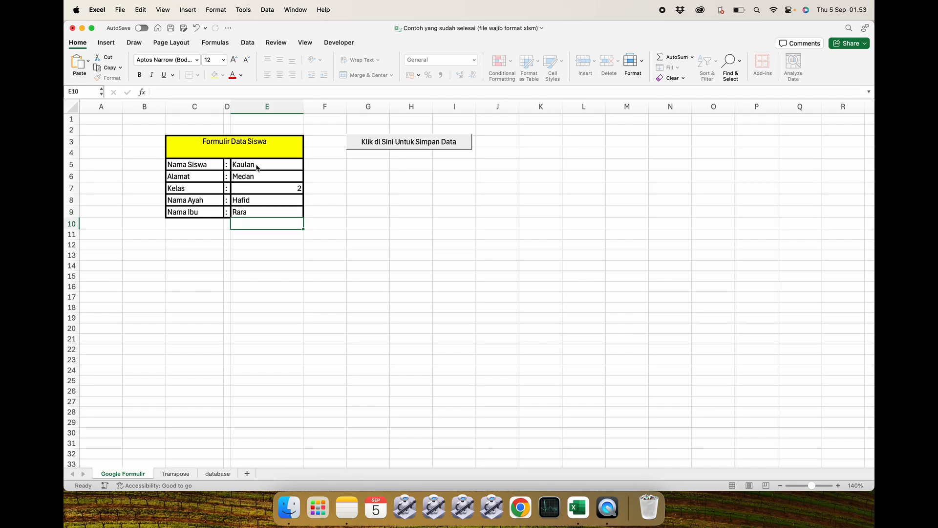
Check the filled form data on the Transpose and database sheets before saving.
click(176, 474)
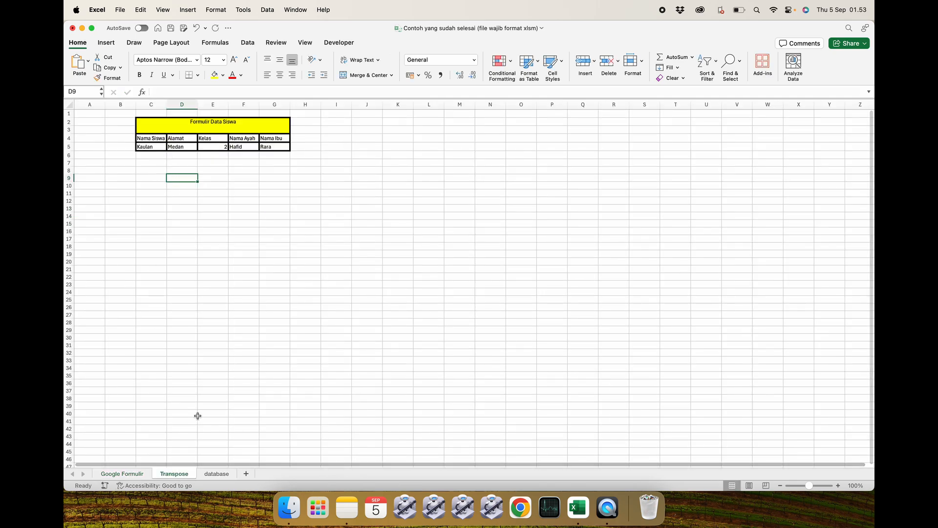
click(216, 473)
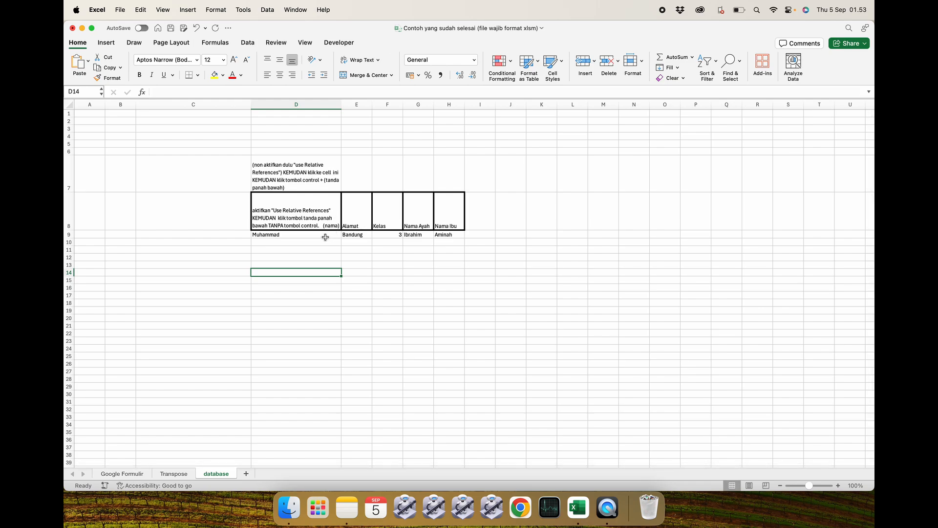
click(113, 475)
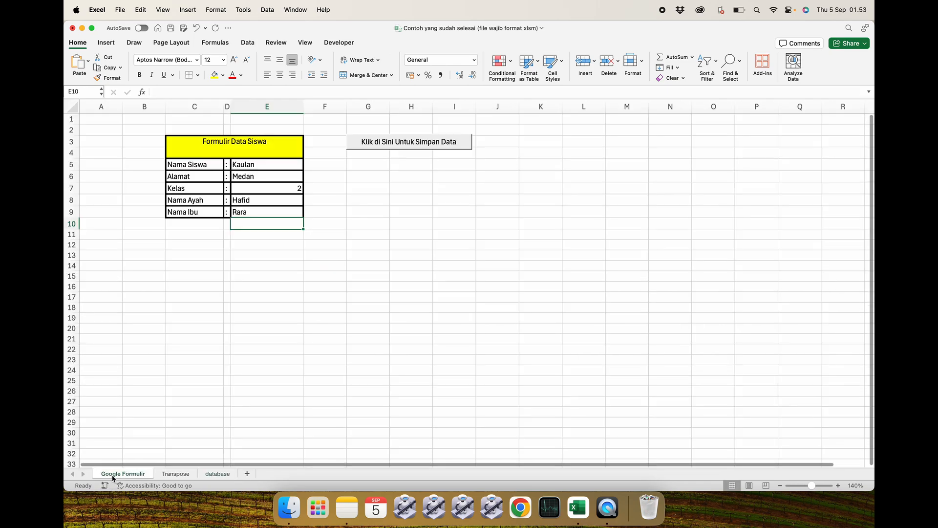
Save the entry with the Klik di Sini Untuk Simpan Data button and check the new row on the database sheet.
click(380, 143)
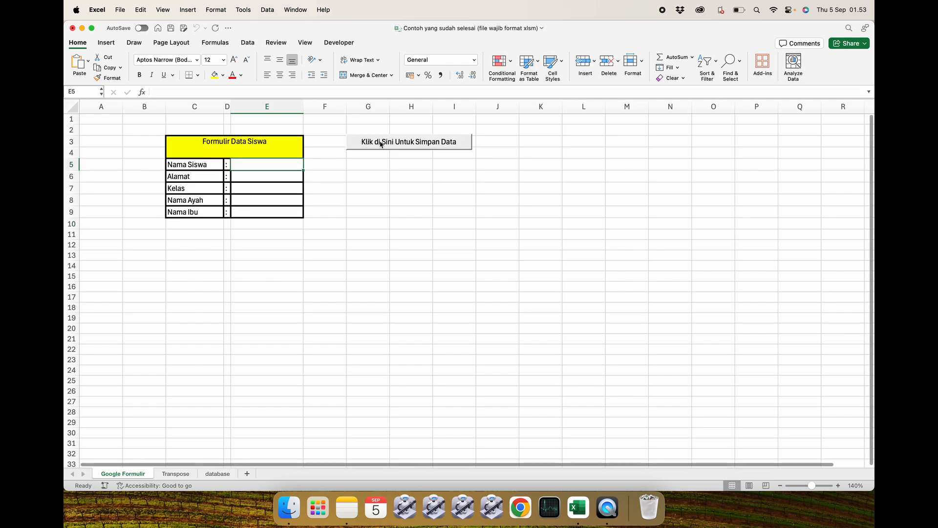
click(211, 474)
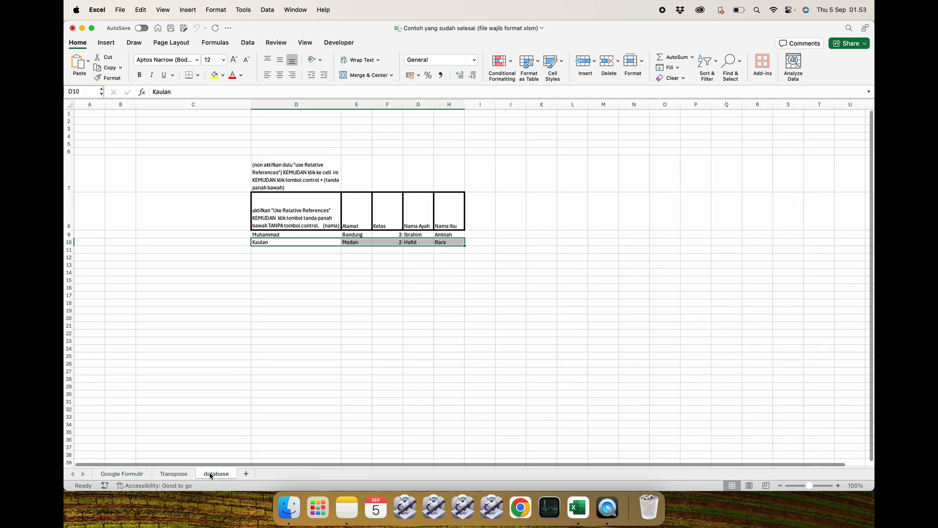
click(307, 272)
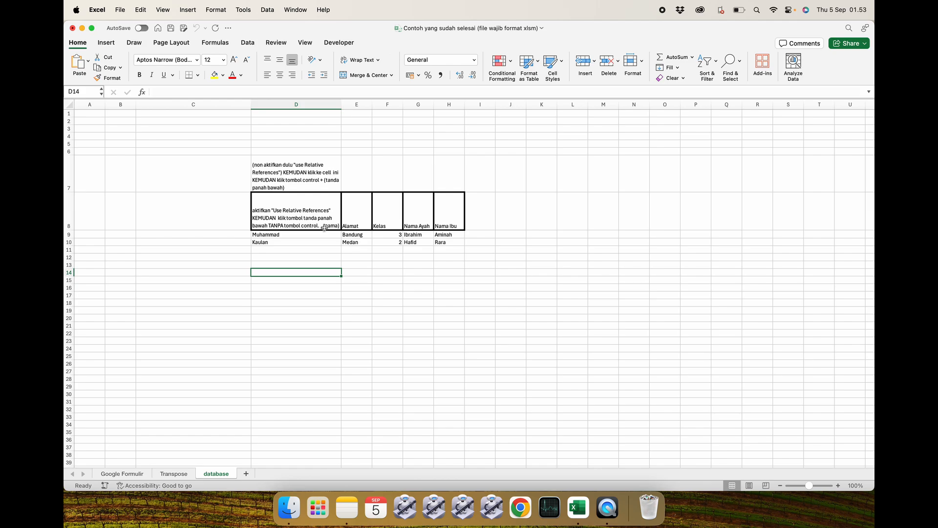
click(132, 474)
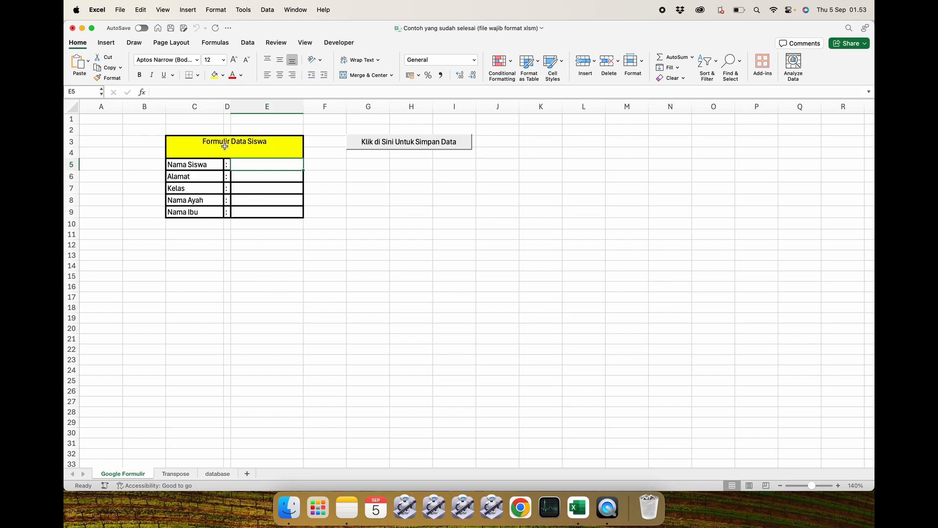
Review the cleared form against the Transpose and database sheets.
click(233, 296)
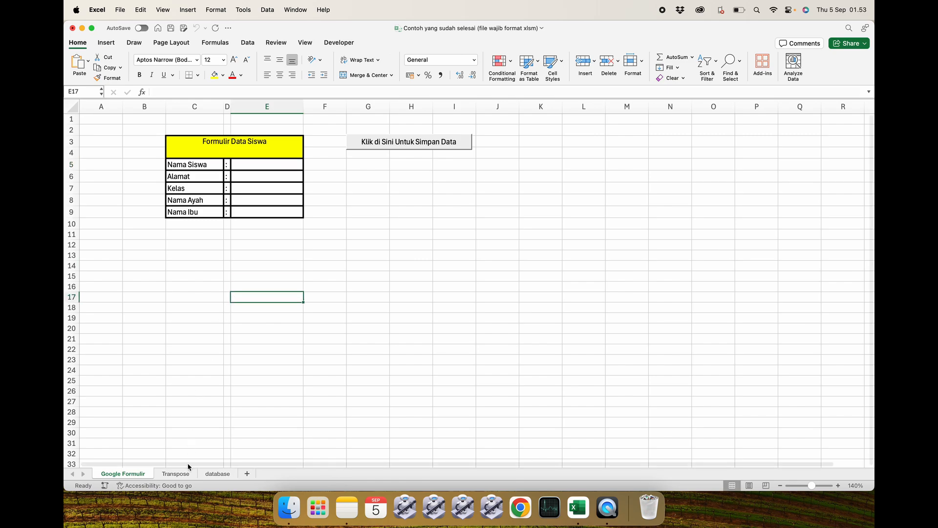
click(177, 474)
click(211, 474)
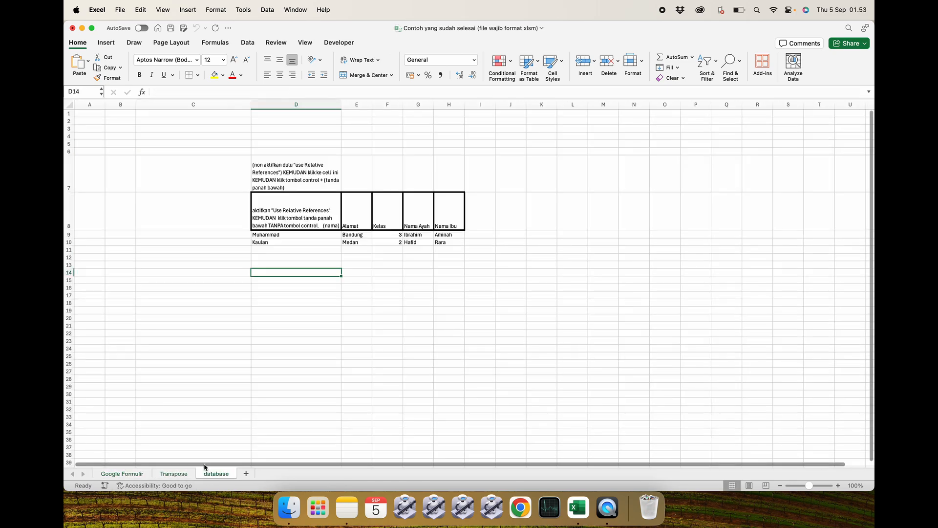
click(185, 474)
click(192, 359)
click(122, 473)
click(202, 298)
Enter Rara as the student's name in the Nama Siswa field of the cleared form.
click(260, 168)
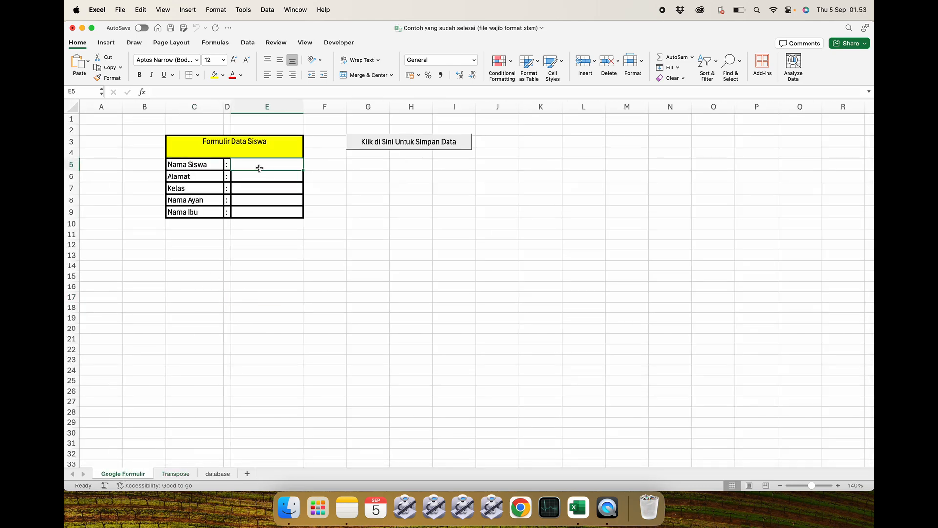
text(Rara)
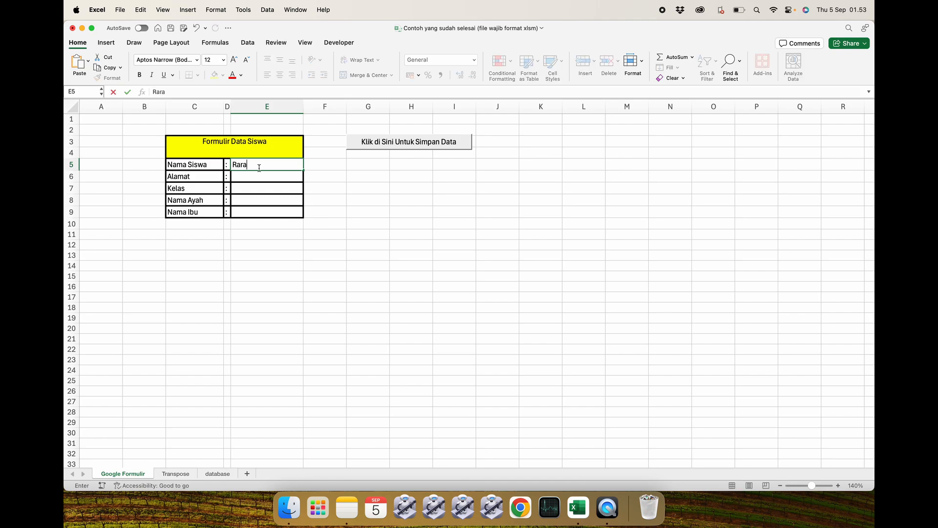
key(Return)
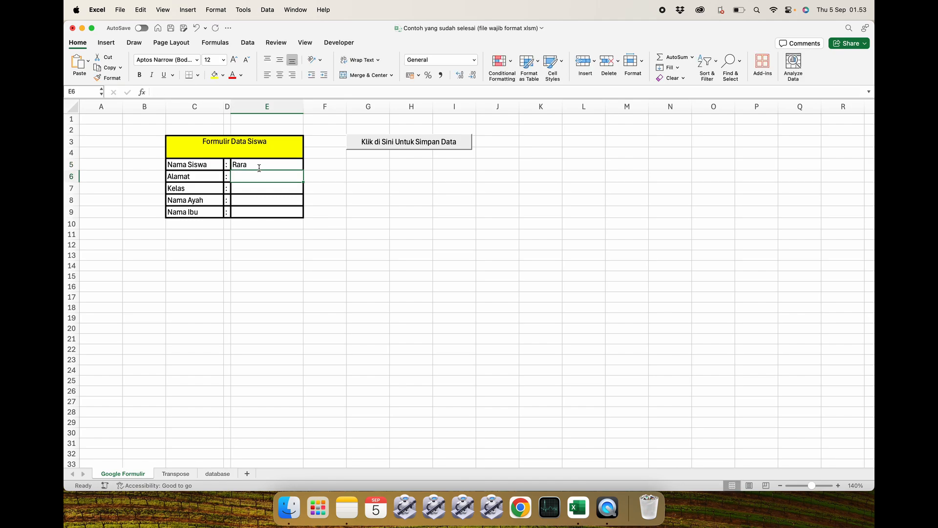
Fill in Bogor as the address and 5 as the class.
text(Bogor)
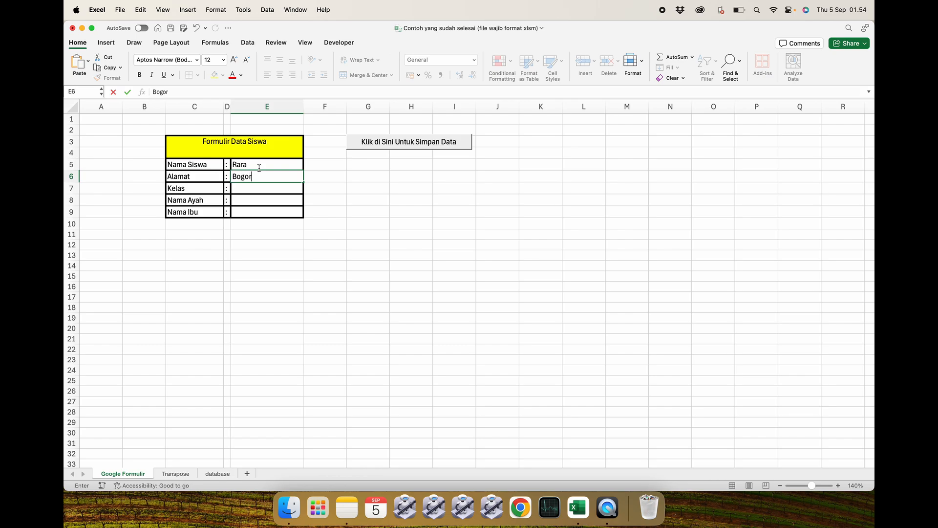
key(Return)
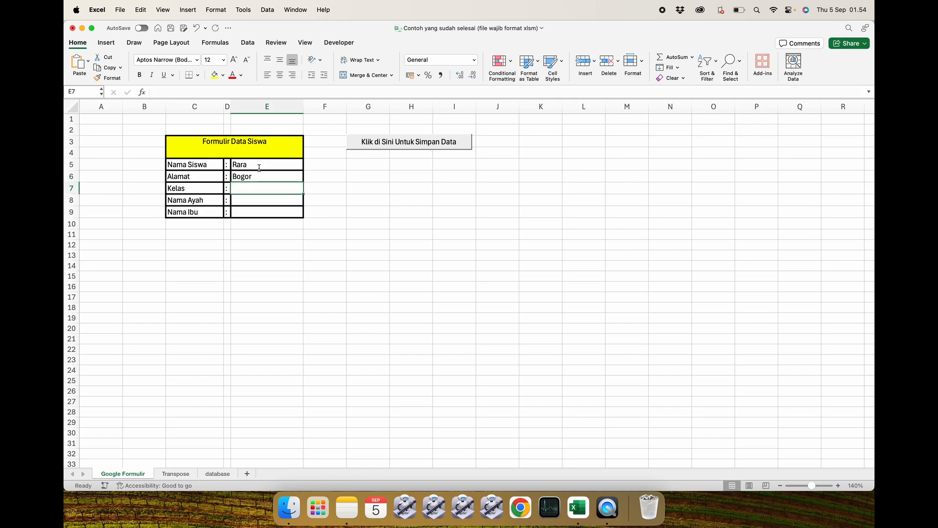
text(5)
key(Return)
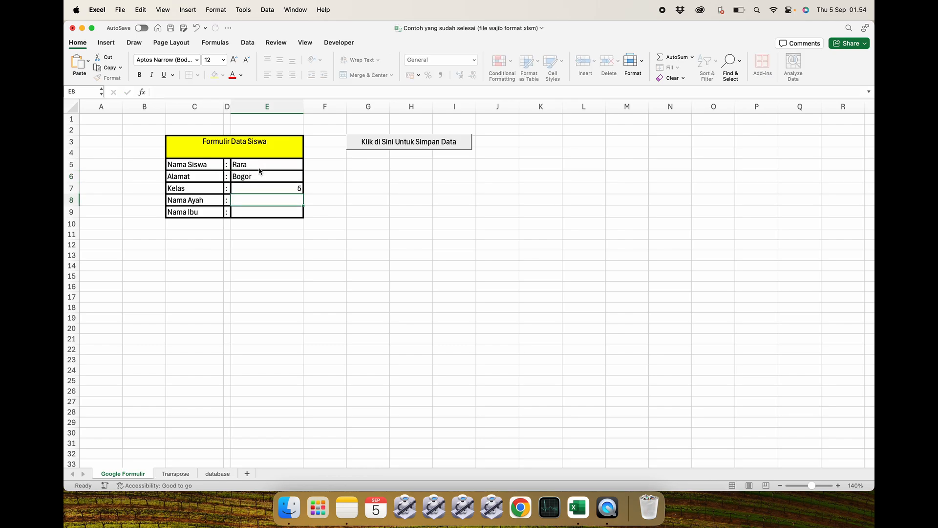
Fill in Mahmud as the father's name and Siti hajar as the mother's name.
text(Mahmud)
key(Return)
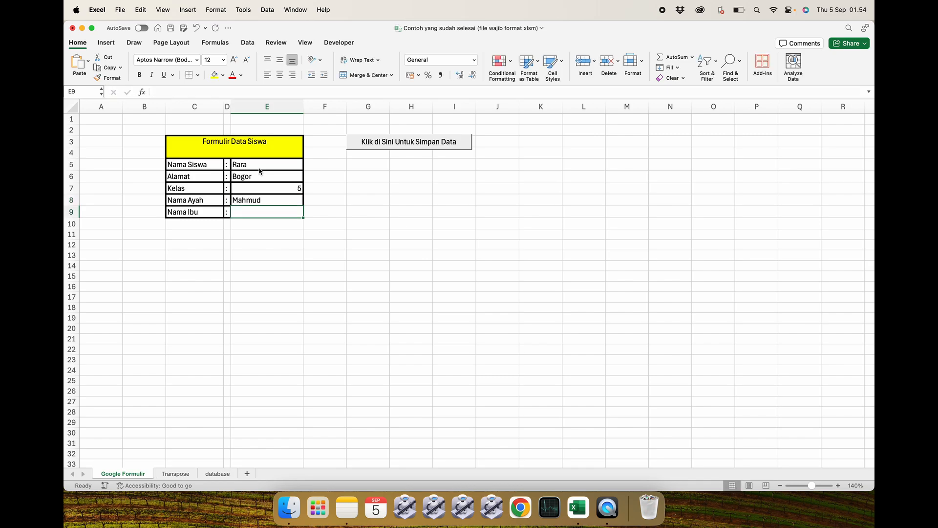
text(Siti hajar)
key(Return)
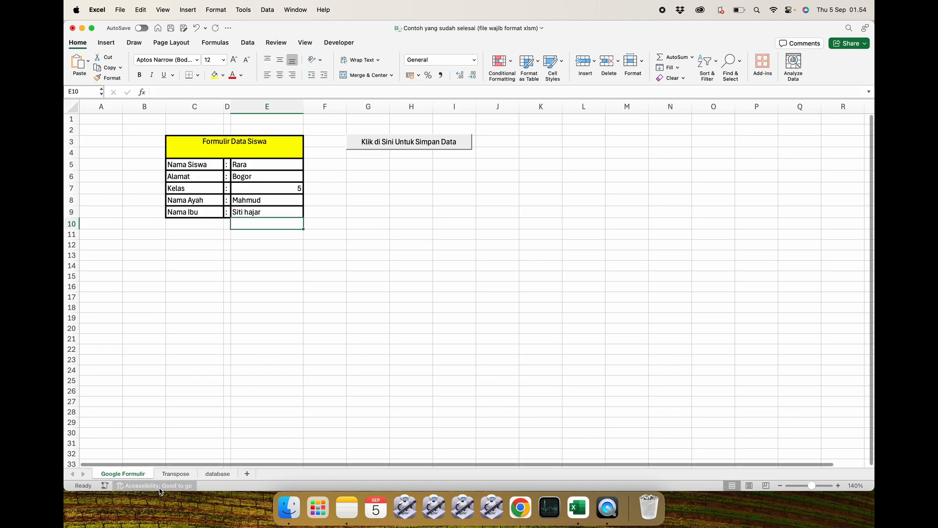
Check how the new form data appears on the Transpose and database sheets.
click(173, 474)
click(236, 184)
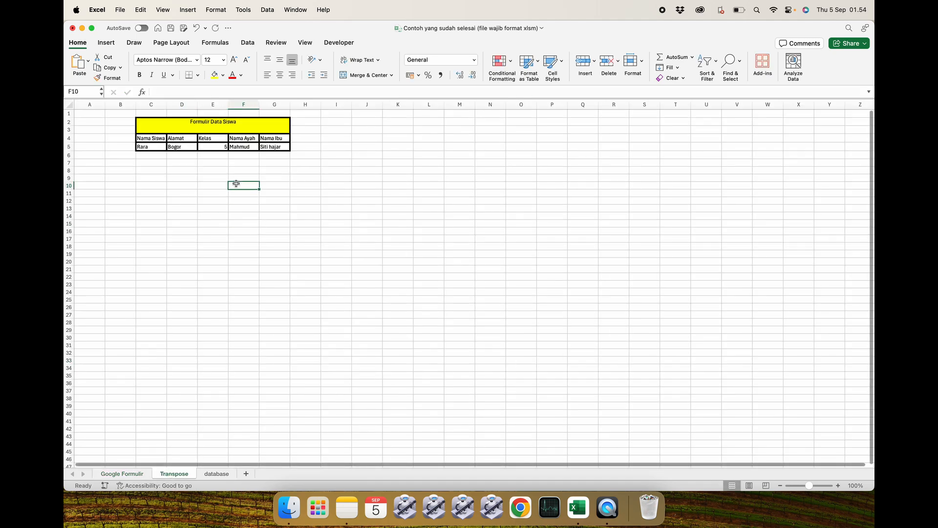
click(220, 474)
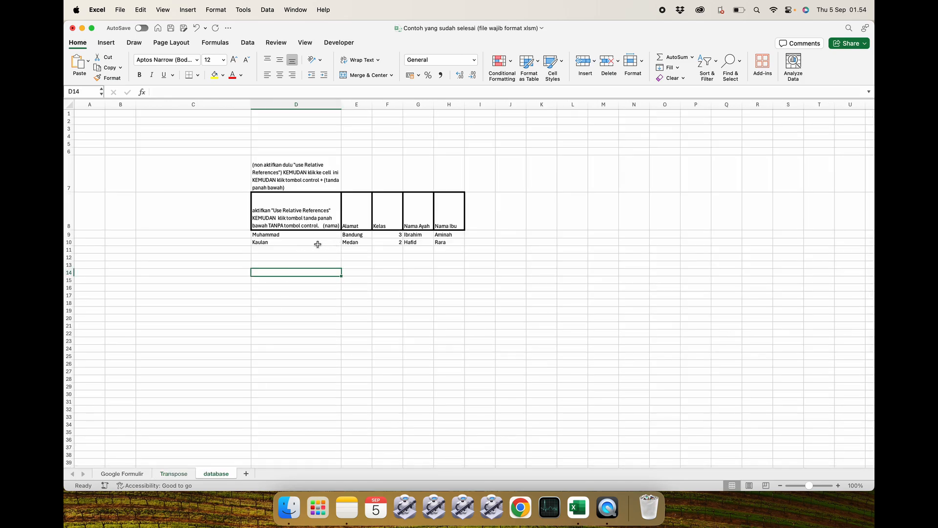
click(336, 256)
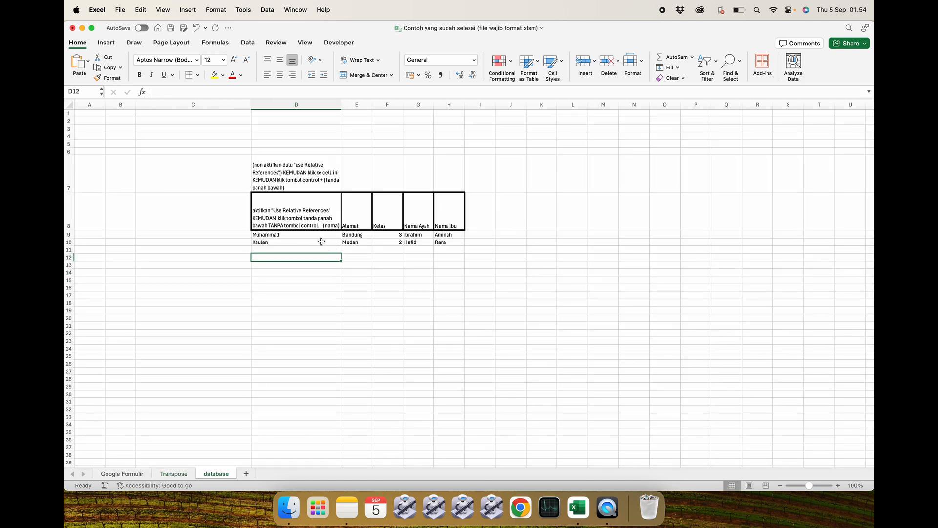
click(322, 241)
click(321, 422)
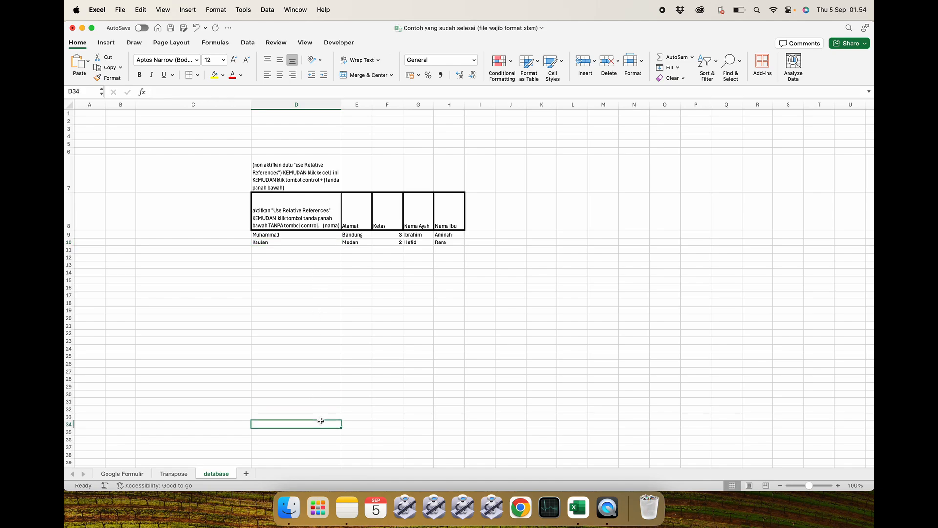
Save the Rara entry with the Klik di Sini Untuk Simpan Data button and check the database sheet.
click(136, 472)
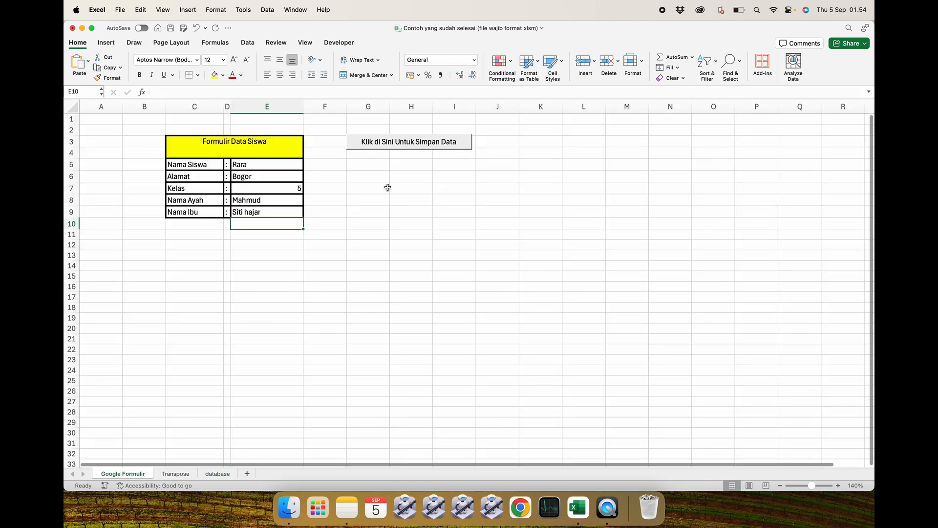
click(412, 146)
click(221, 475)
click(337, 326)
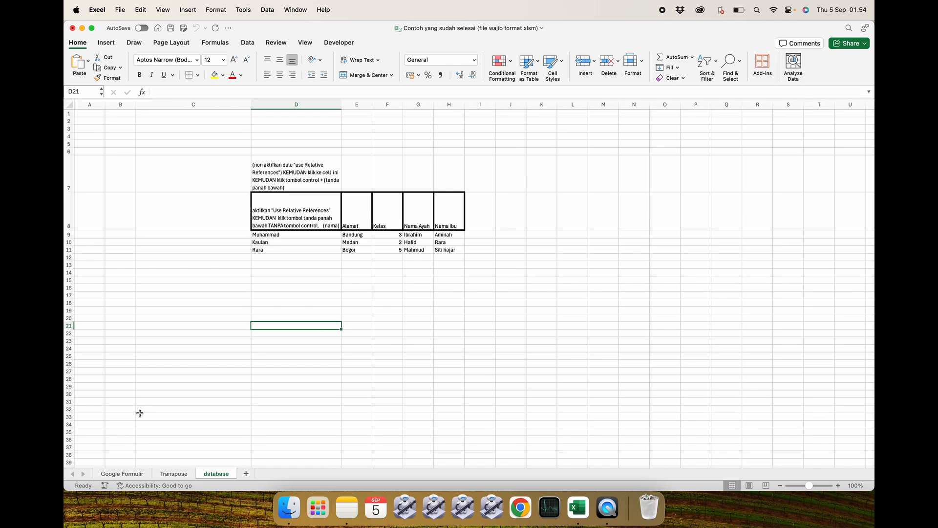
click(125, 473)
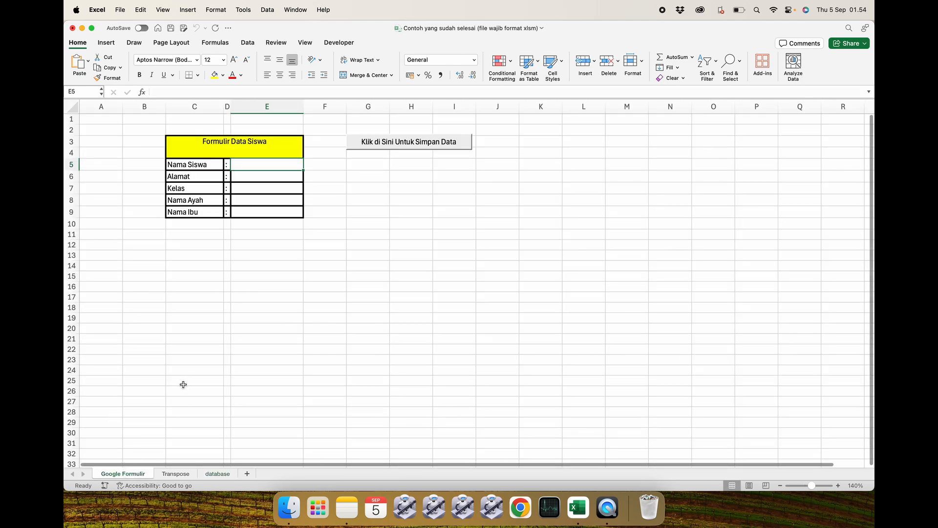
click(262, 339)
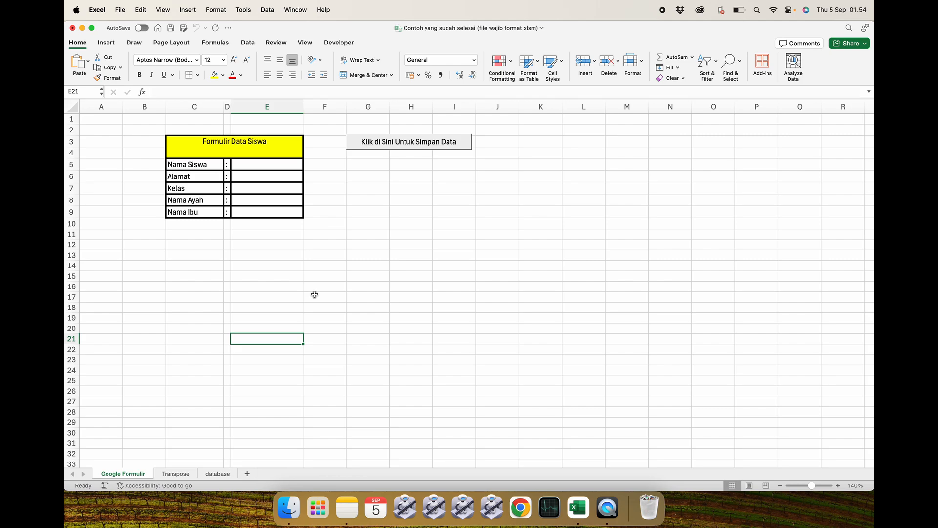
Rename the Google Formulir sheet to Formulir.
right_click(126, 474)
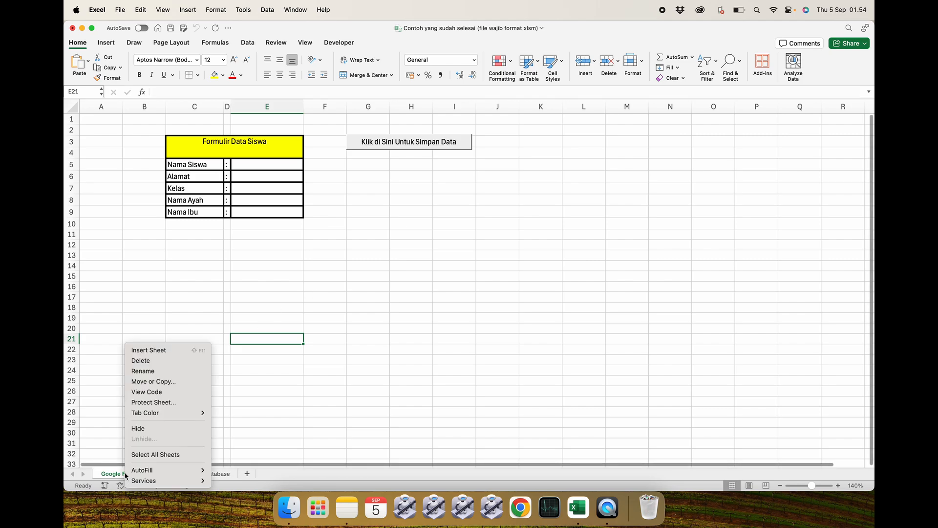
click(143, 370)
click(120, 474)
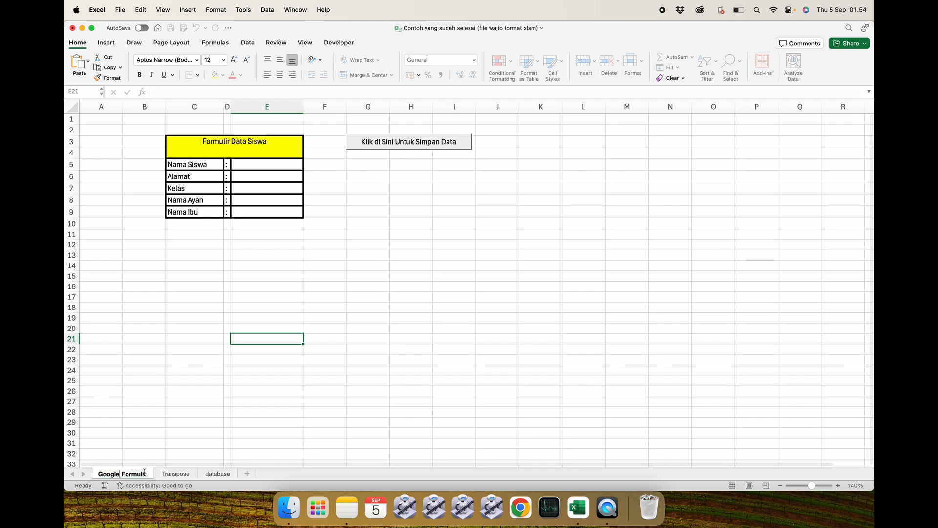
key(BackSpace)
key(BackSpace)
key(BackSpace)
key(BackSpace)
key(BackSpace)
key(BackSpace)
key(BackSpace)
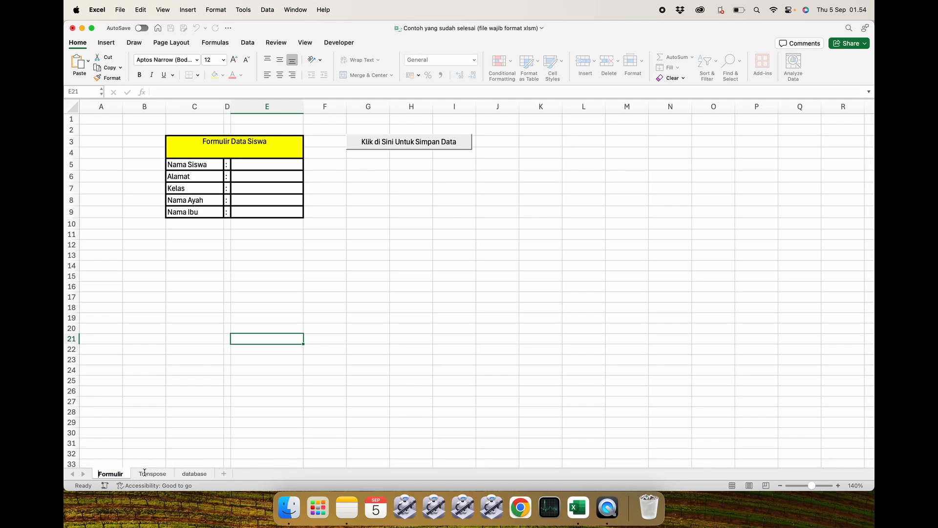
key(Return)
click(182, 381)
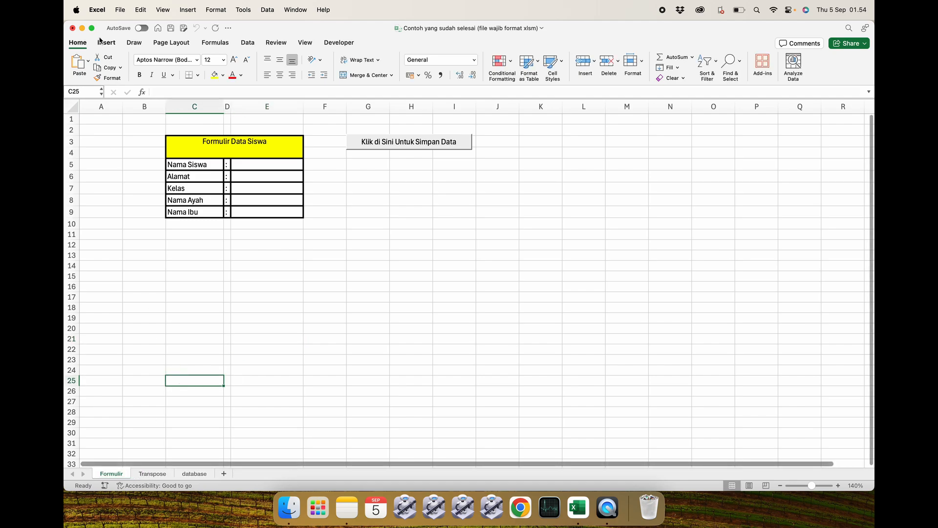
Close the workbook saving its changes, and open the file youtube folder in Finder.
click(72, 28)
click(467, 280)
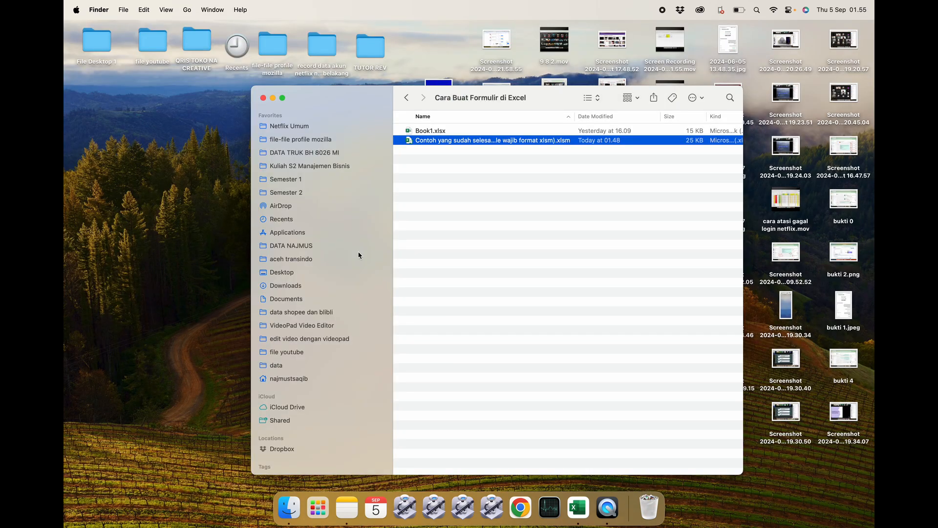
click(358, 255)
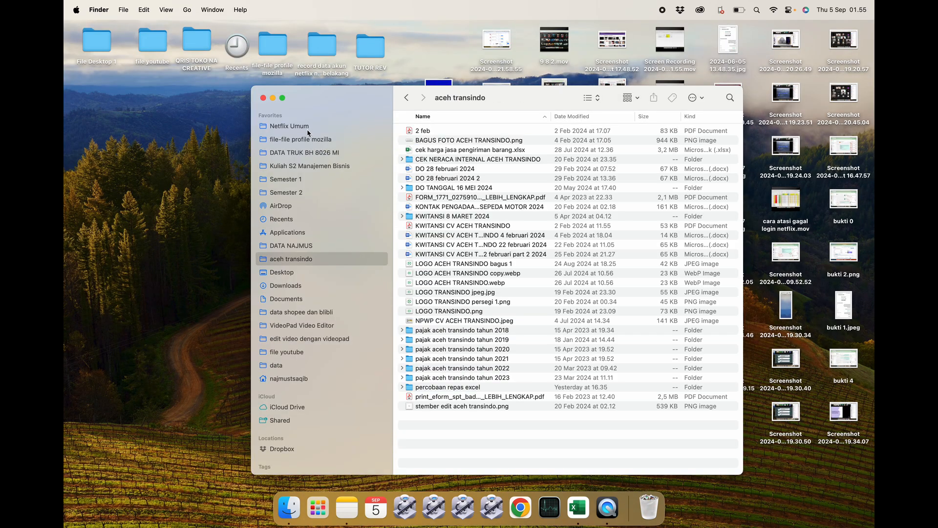
click(294, 352)
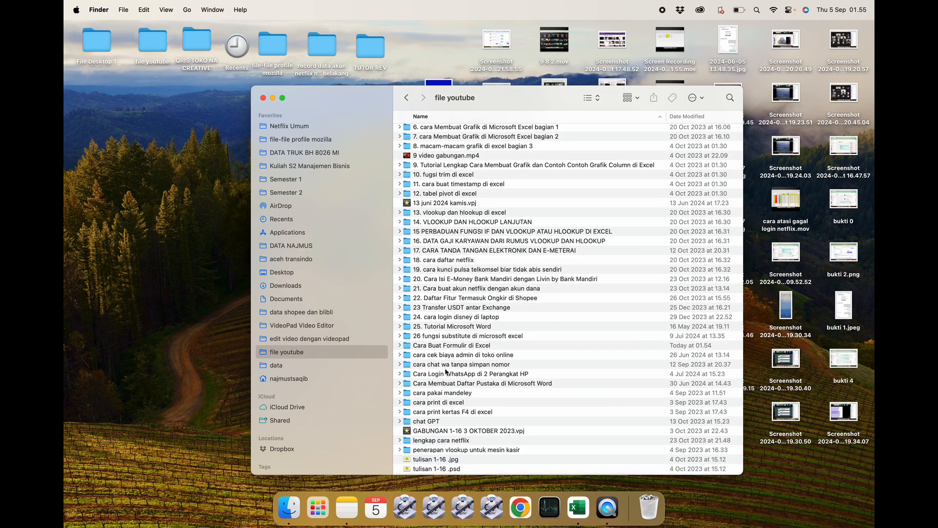
Open the Cara Buat Formulir di Excel folder, then launch Excel and create a blank workbook.
click(440, 346)
double_click(440, 346)
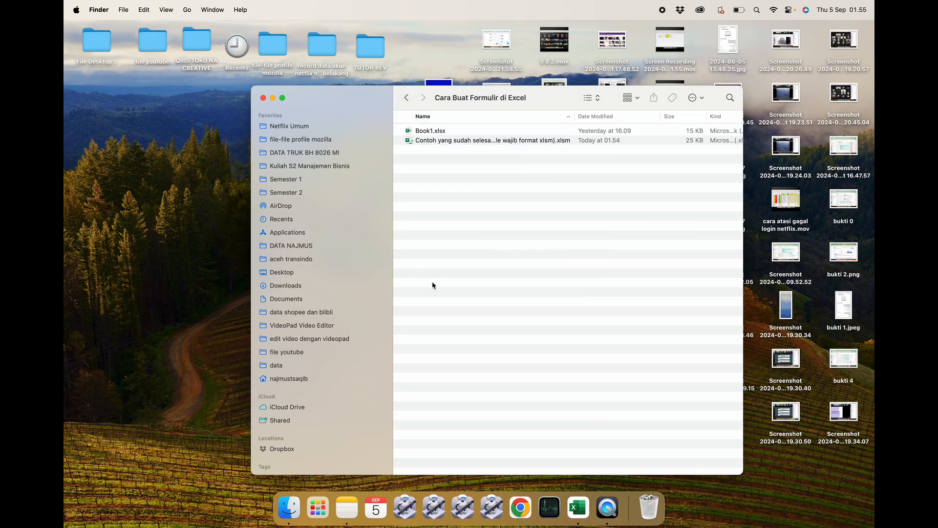
click(318, 507)
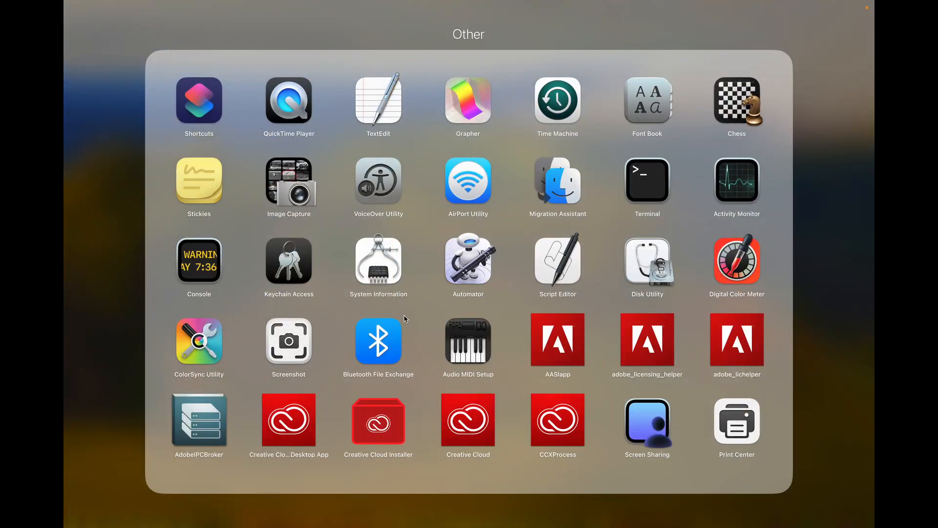
click(837, 199)
drag(842, 198, 657, 220)
click(214, 165)
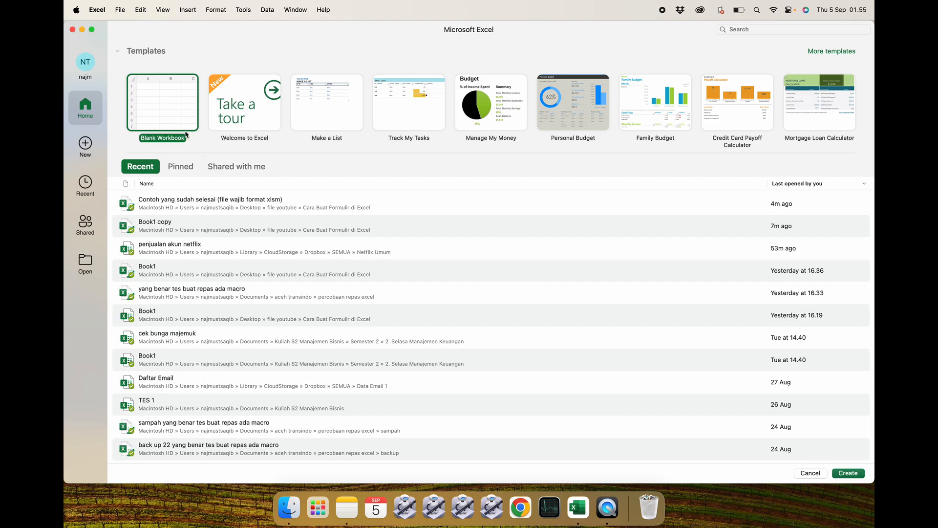
double_click(171, 116)
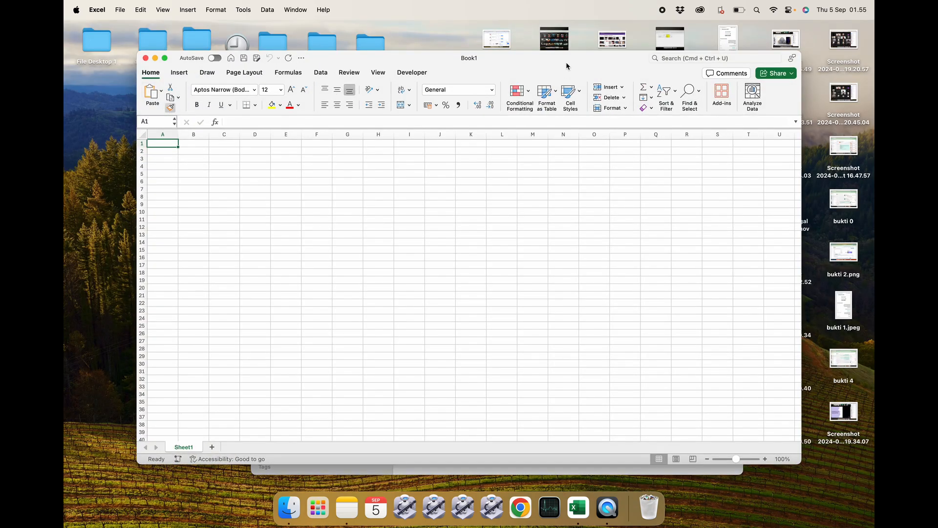
Maximize the new workbook window and save it as tutorial formulir in the Cara Buat Formulir di Excel folder.
double_click(568, 66)
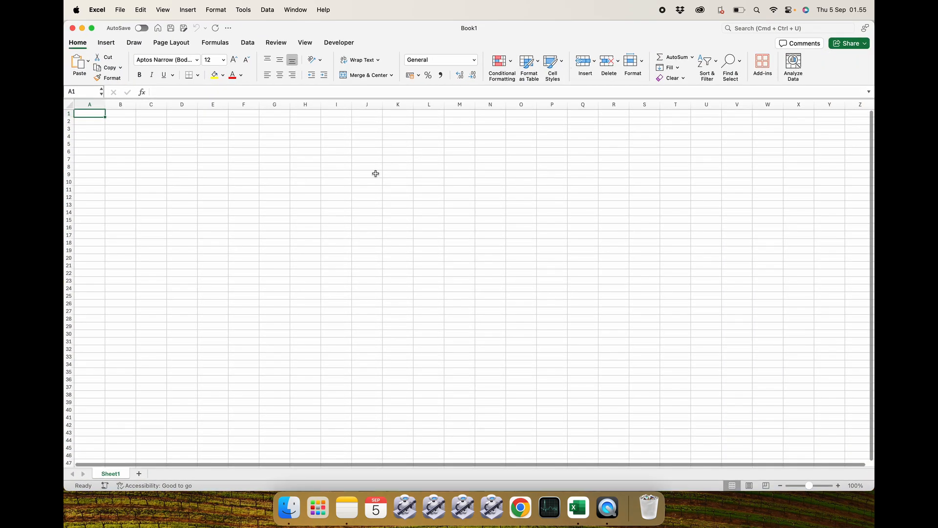
click(375, 174)
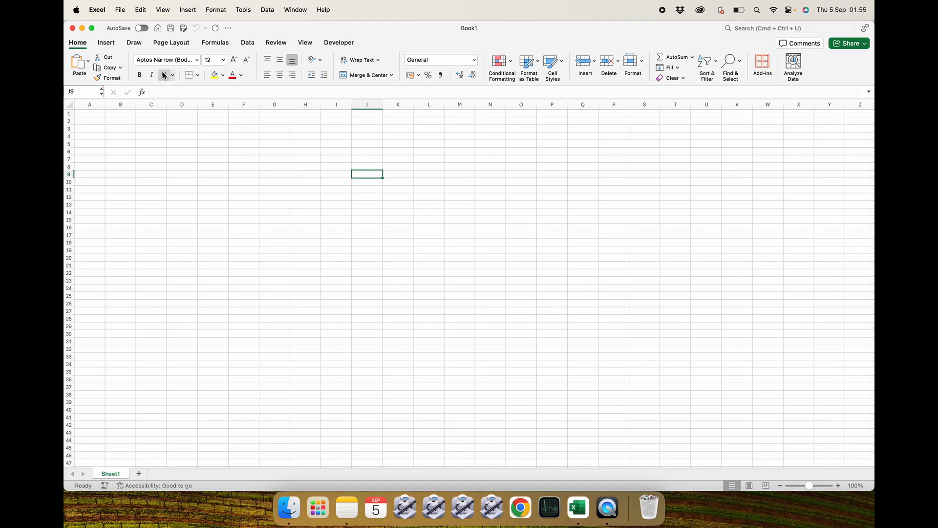
click(122, 9)
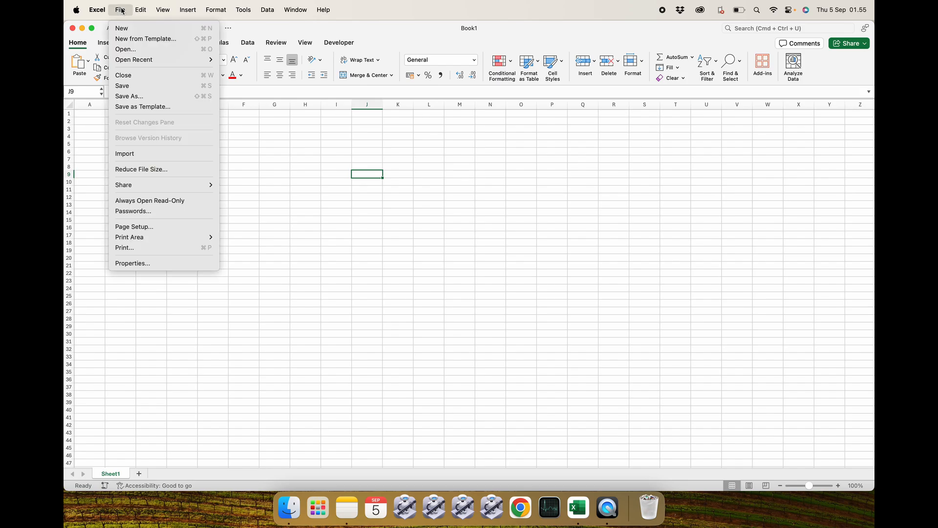
click(128, 96)
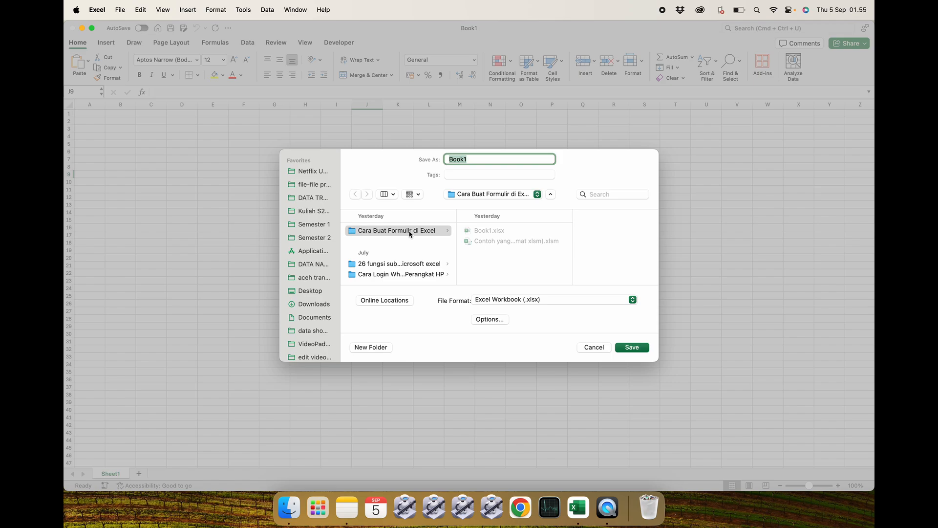
click(409, 233)
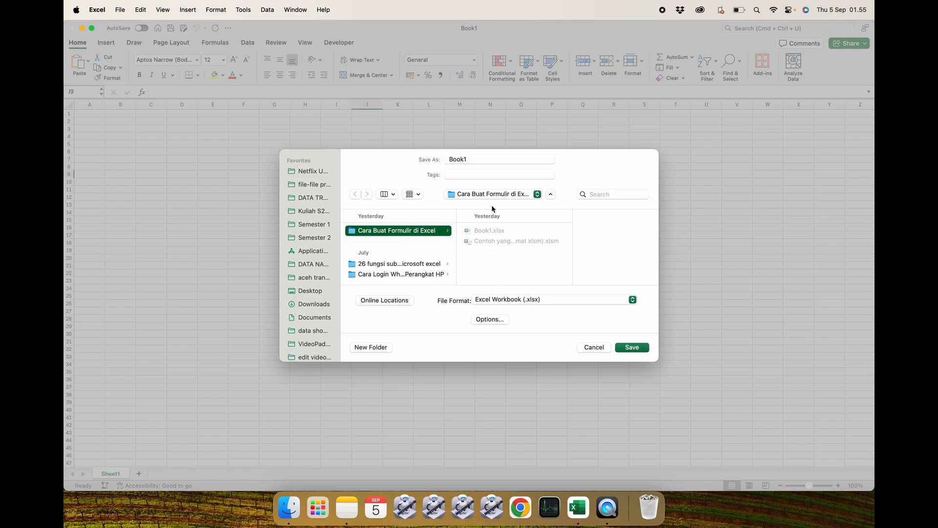
click(482, 159)
key(BackSpace)
key(BackSpace)
key(BackSpace)
key(BackSpace)
key(BackSpace)
text(tut)
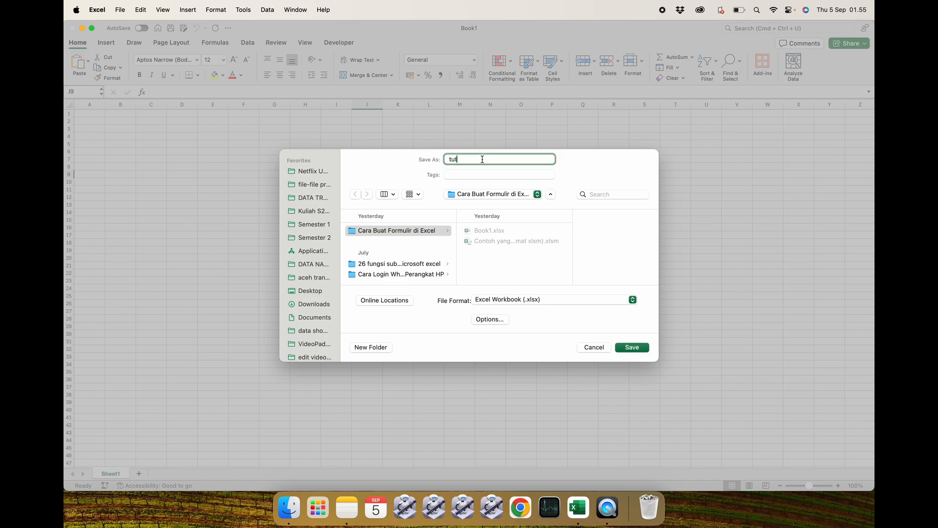
text(orial formulir)
key(Return)
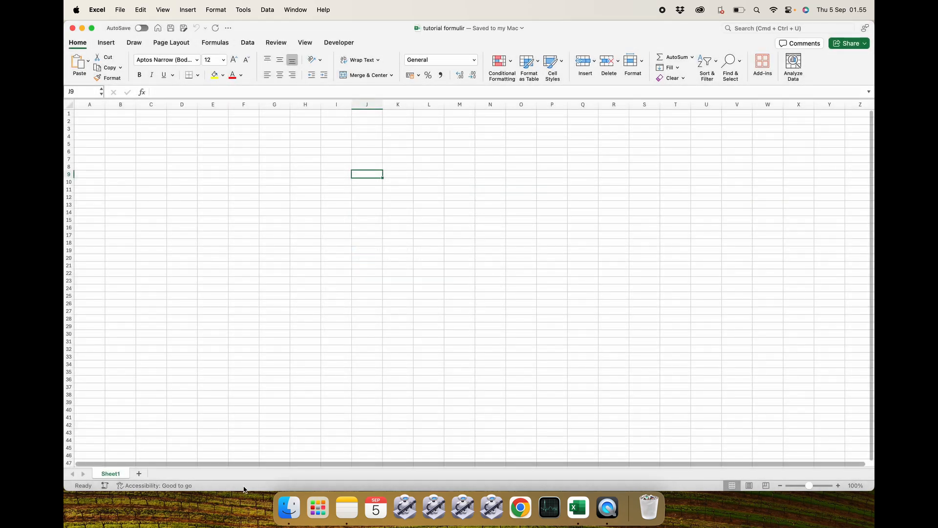
Check the saved tutorial formulir file in the folder window, widening its Name column.
click(289, 508)
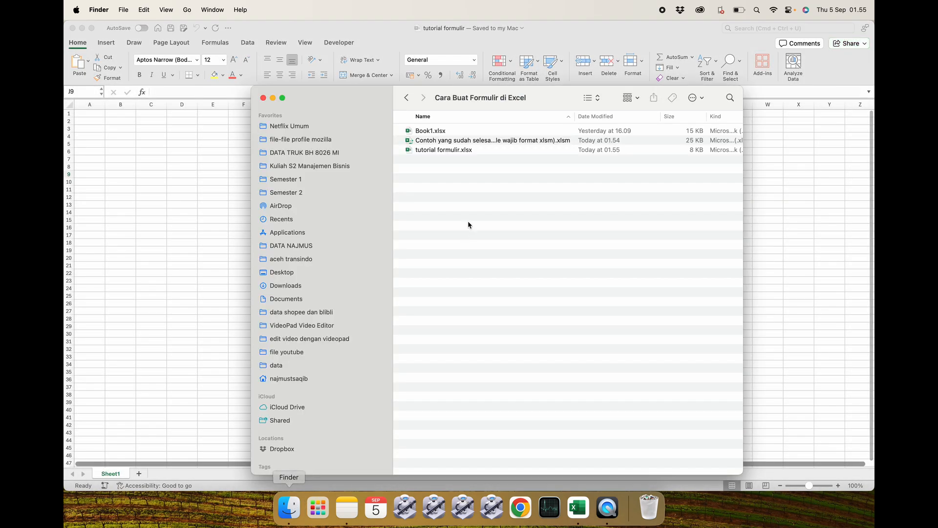
click(471, 151)
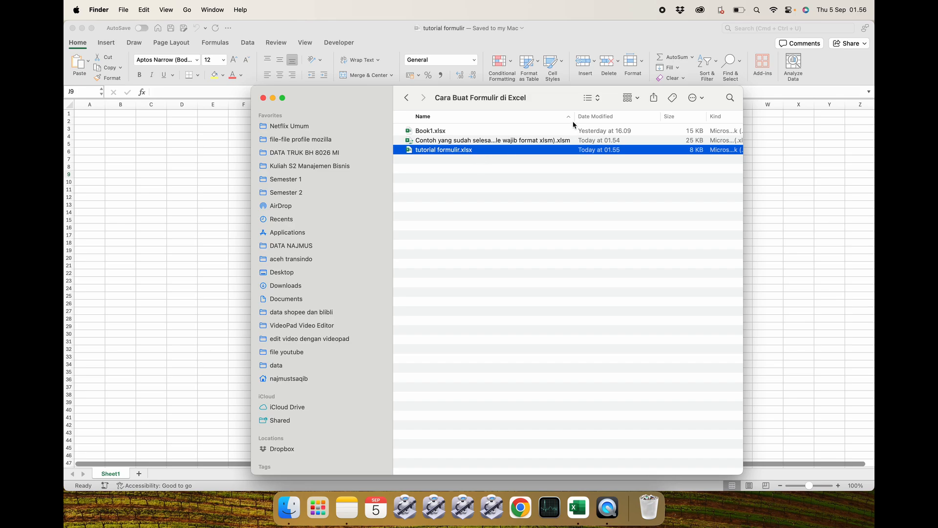
drag(575, 116, 604, 116)
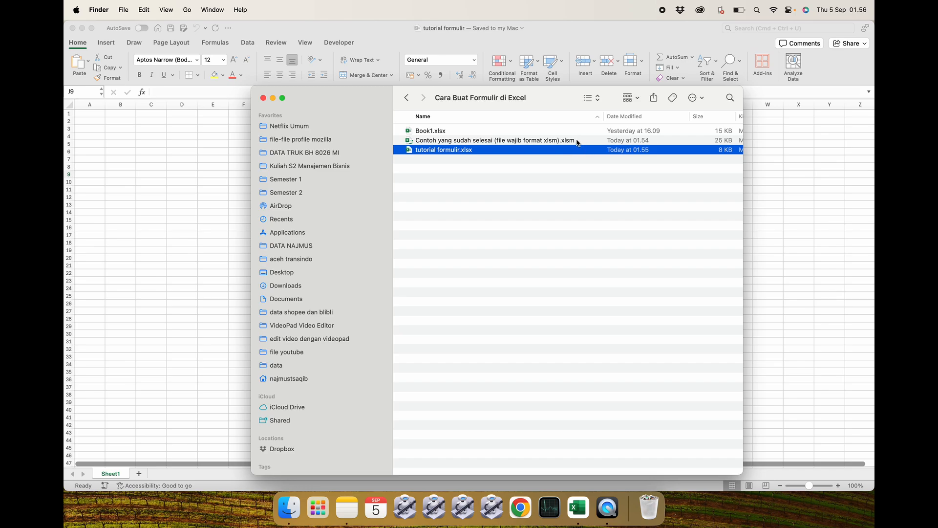
click(207, 206)
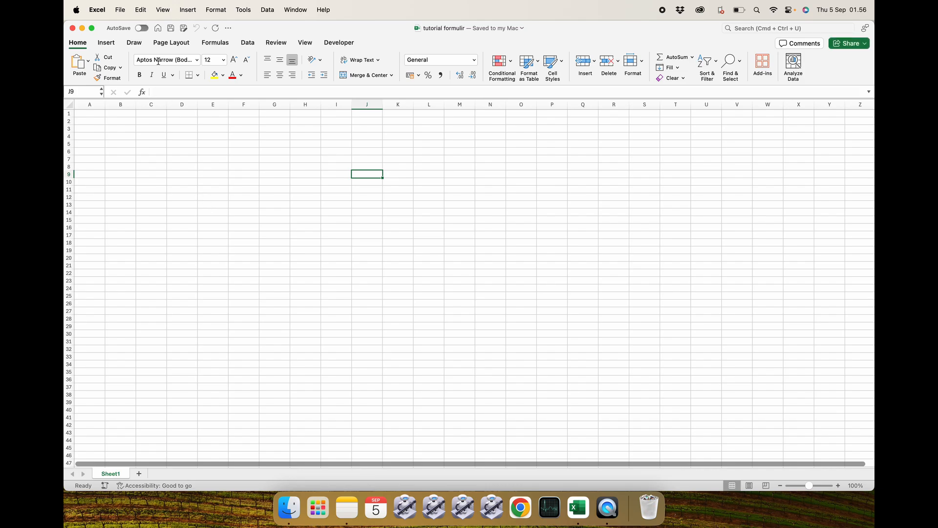
Save the workbook again as tutorial formulir in Excel Macro-Enabled Workbook (.xlsm) format.
click(120, 9)
click(129, 96)
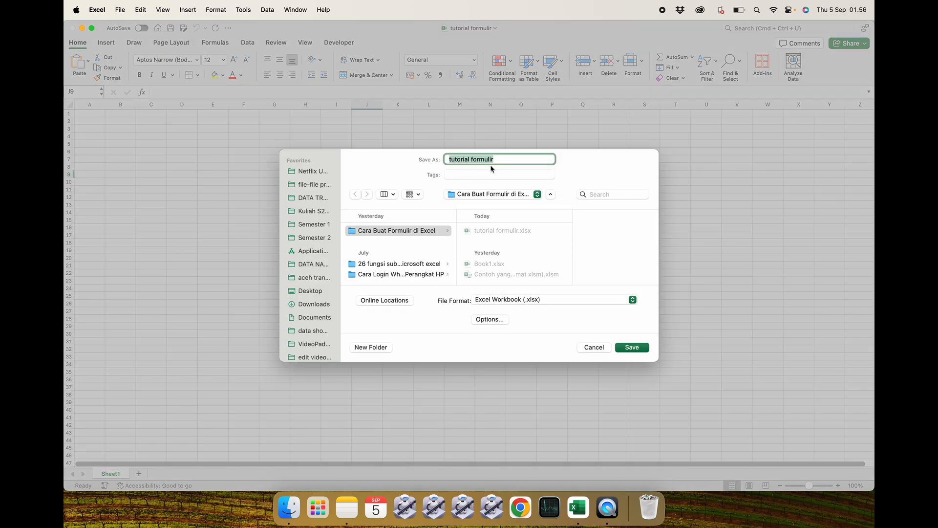
click(491, 160)
click(518, 298)
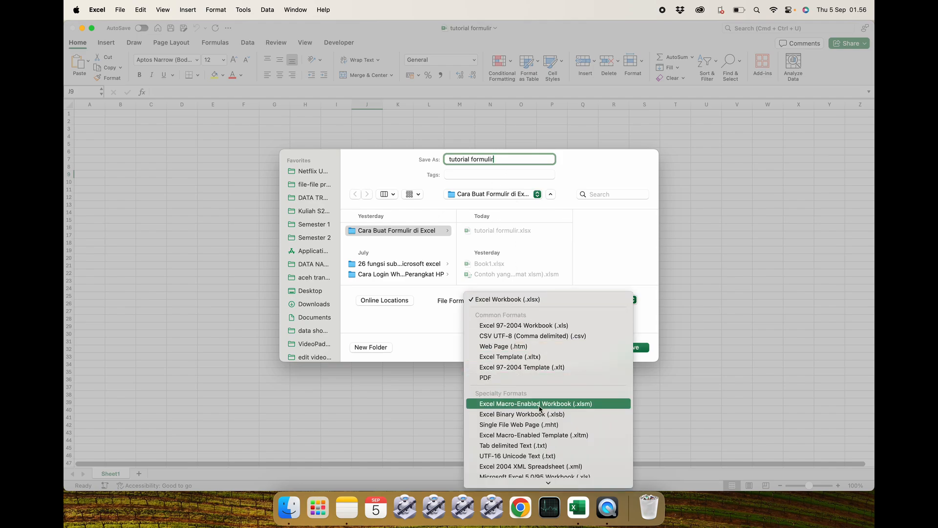
click(582, 404)
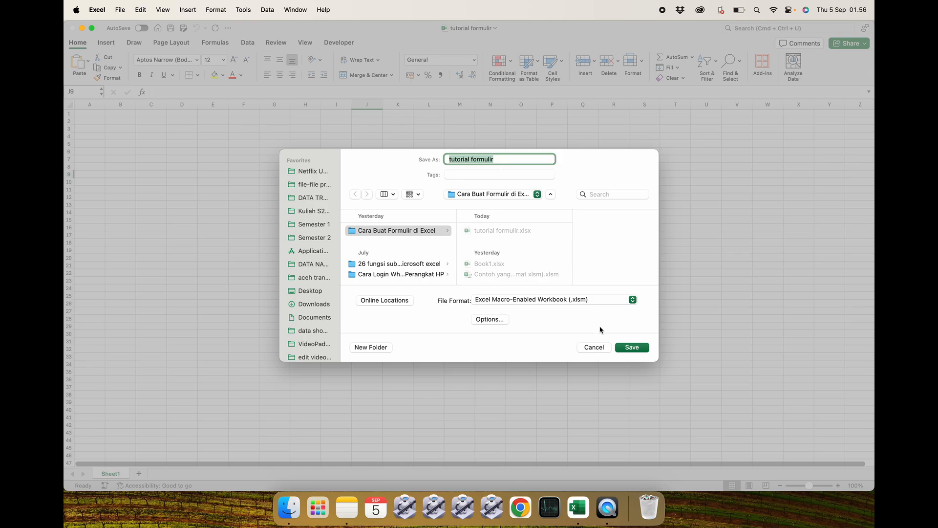
click(635, 349)
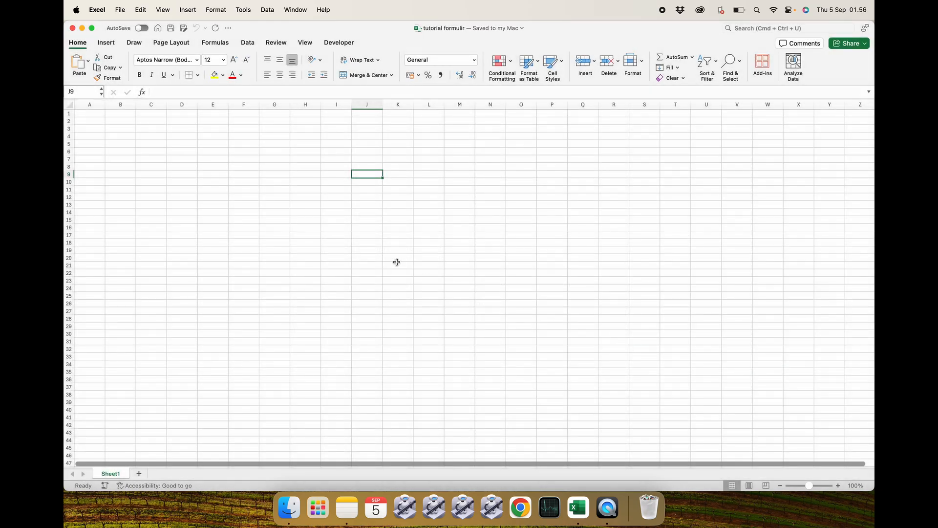
Close the workbook and reopen tutorial formulir.xlsm from the Cara Buat Formulir di Excel folder.
click(72, 27)
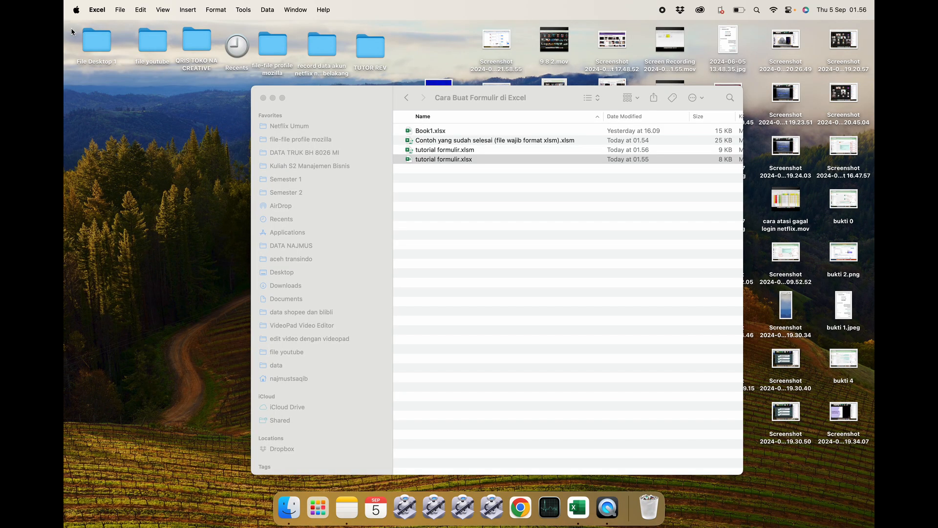
click(488, 177)
click(492, 214)
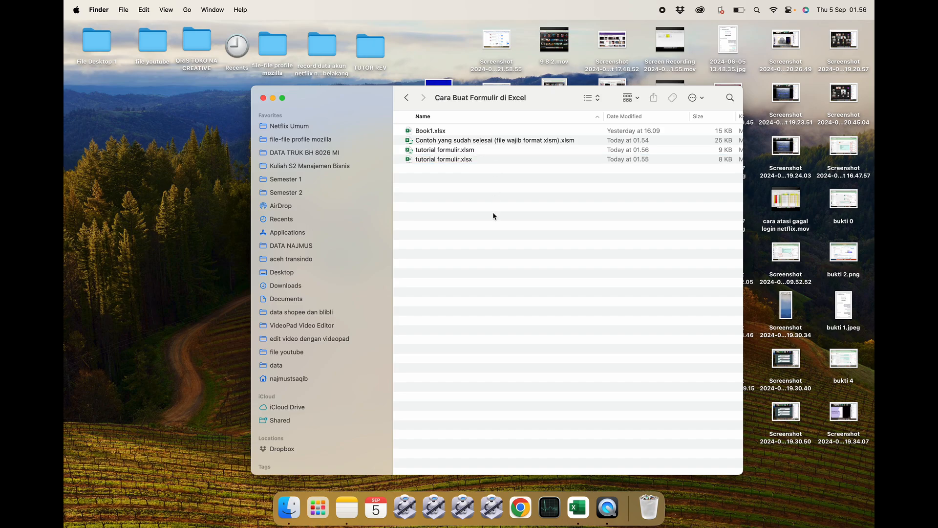
click(481, 151)
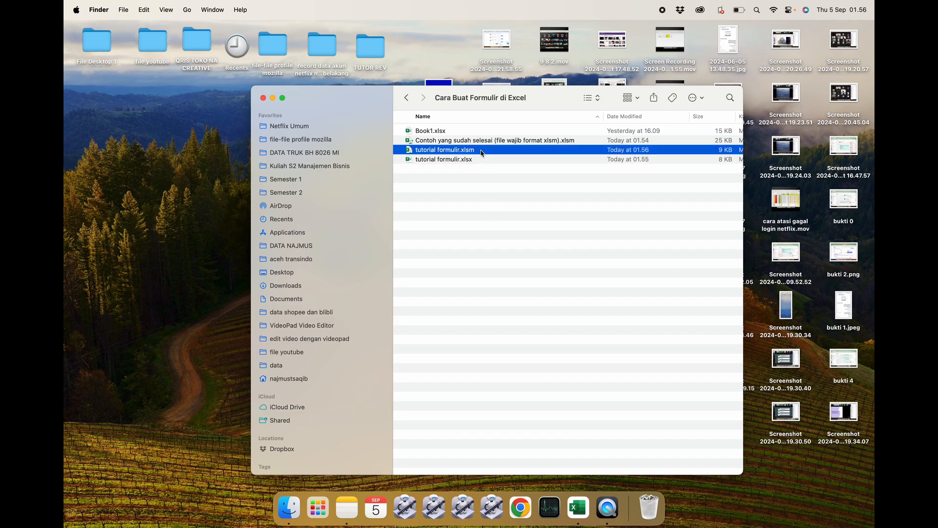
click(450, 133)
click(495, 159)
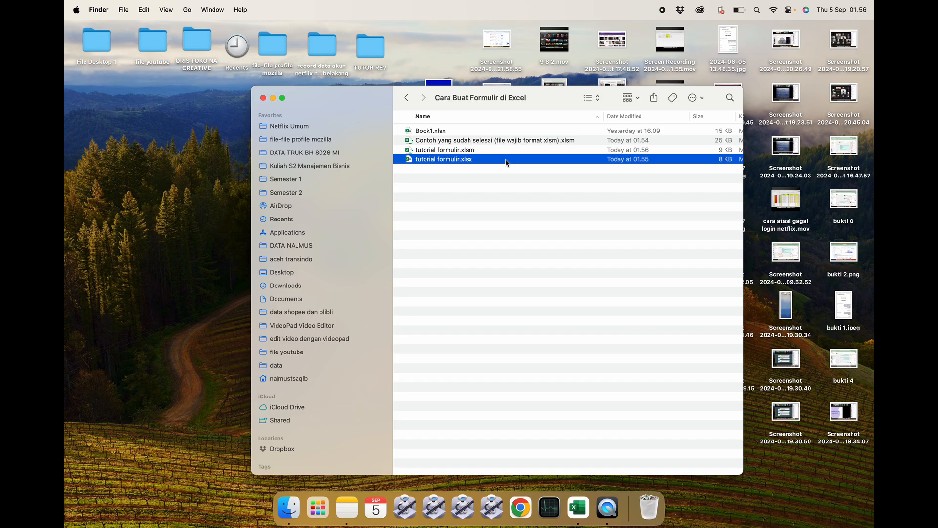
click(483, 151)
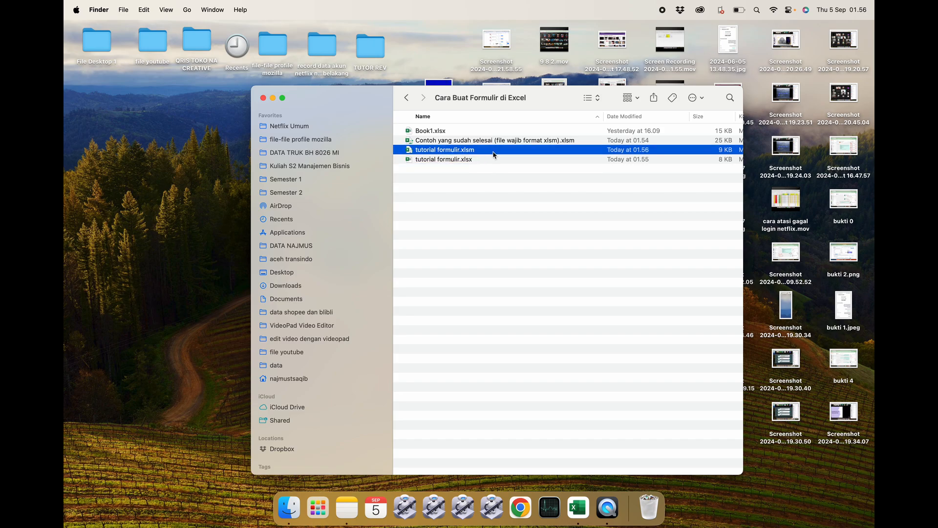
double_click(493, 155)
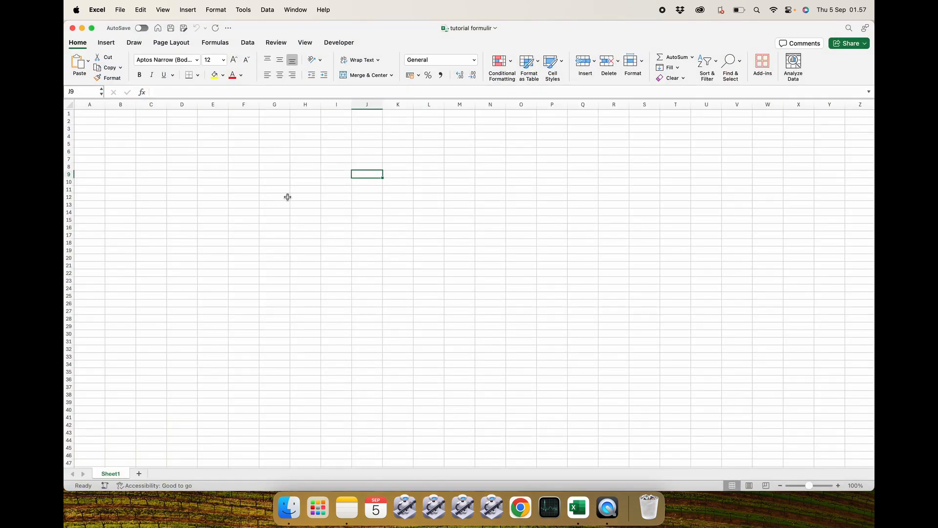
click(287, 197)
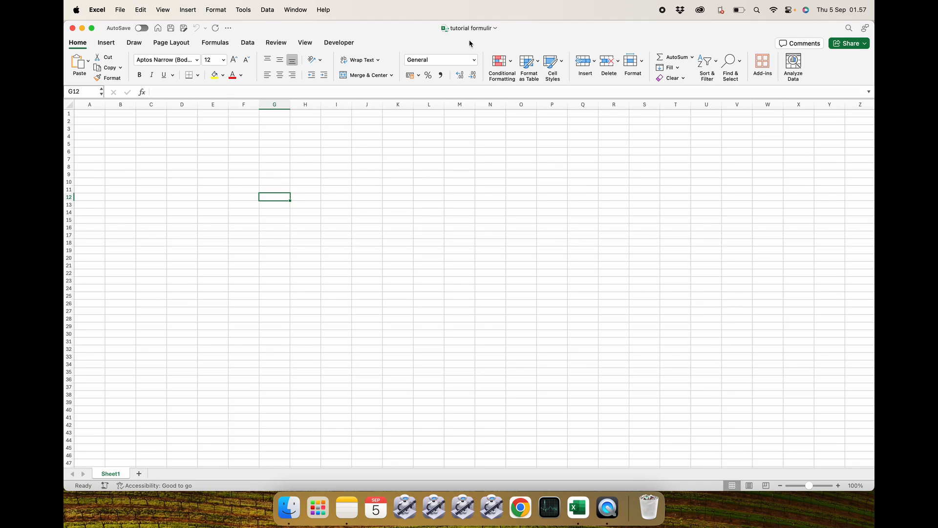
click(201, 161)
click(170, 320)
click(190, 153)
drag(188, 153, 238, 197)
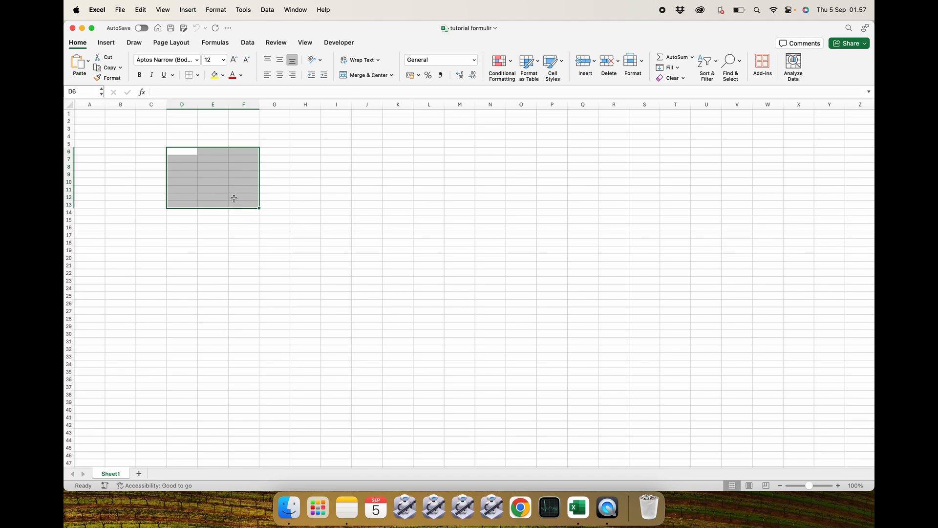
click(213, 181)
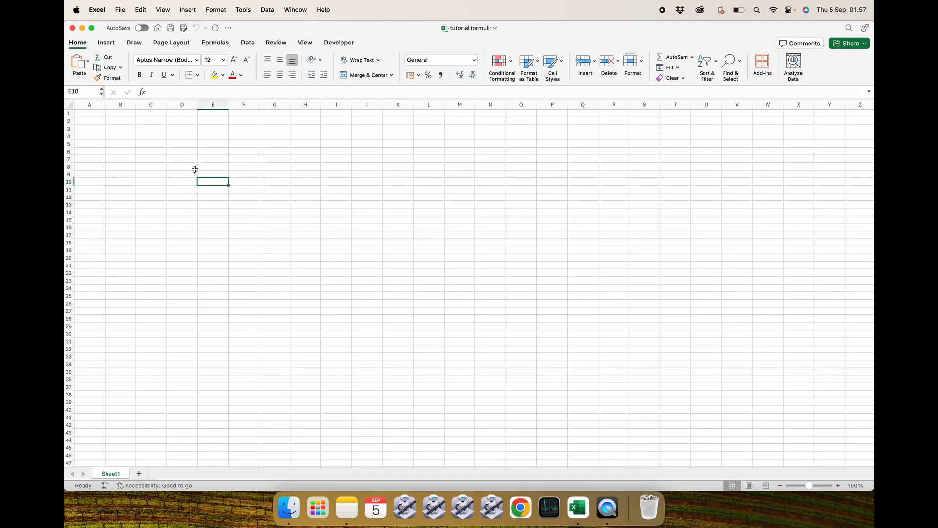
Open the finished example workbook and arrange it beside the tutorial formulir window.
click(288, 508)
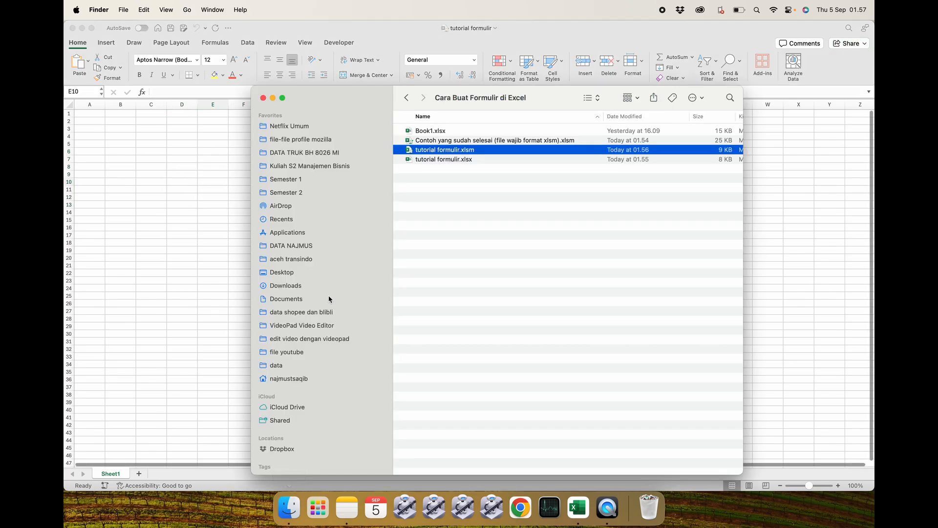
double_click(446, 142)
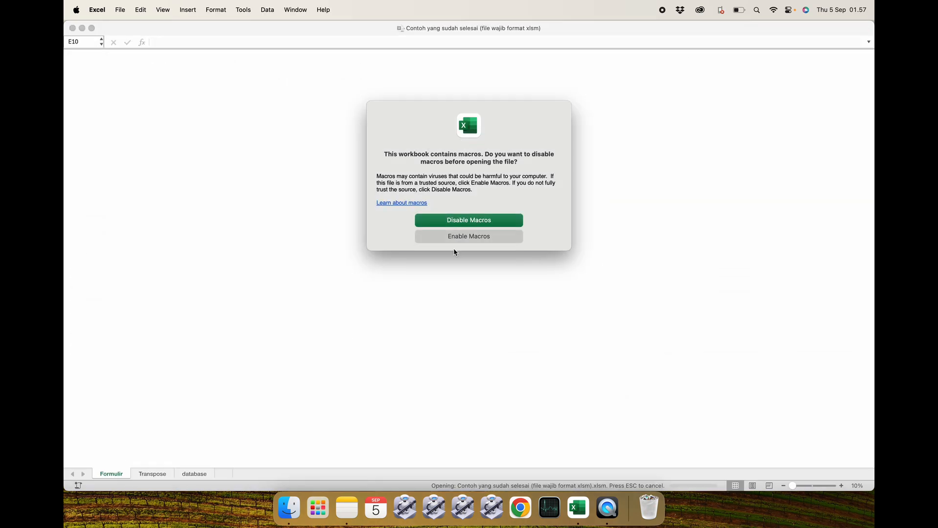
click(453, 237)
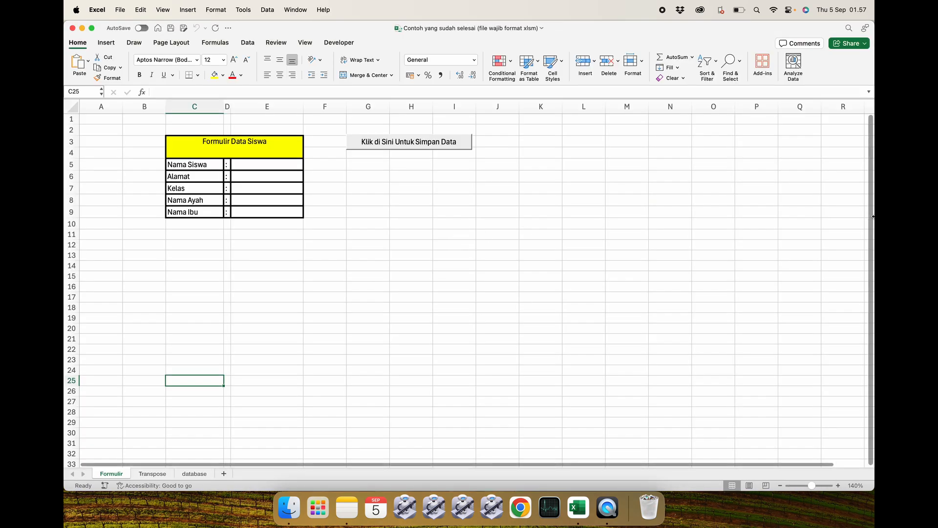
drag(870, 212, 484, 165)
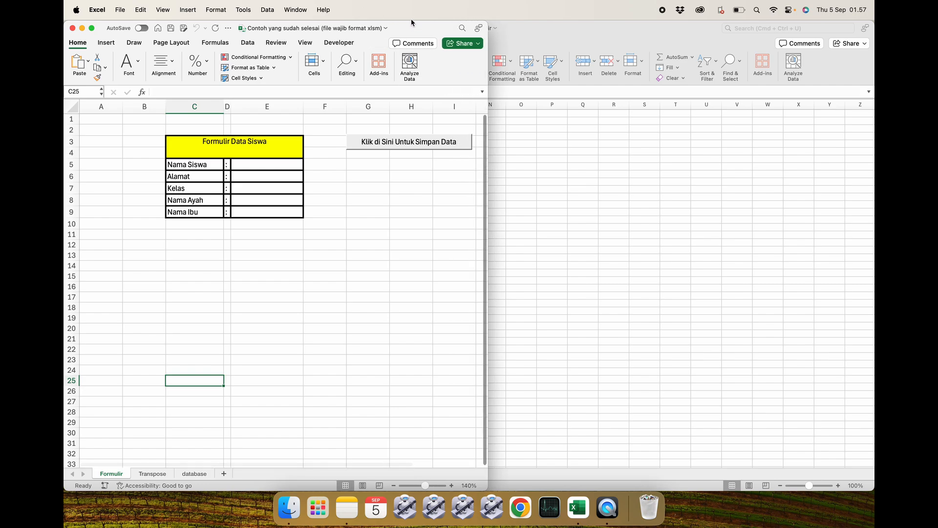
drag(411, 22, 430, 94)
click(564, 138)
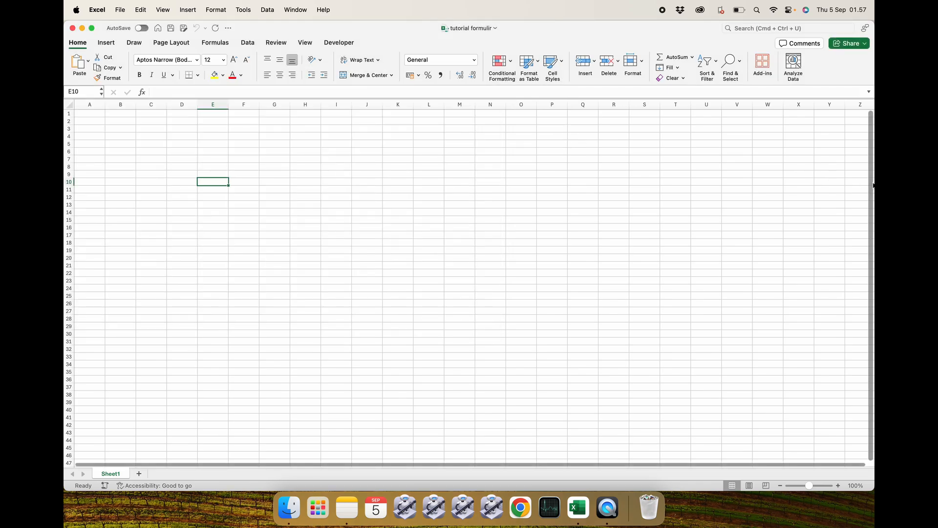
drag(870, 182, 555, 146)
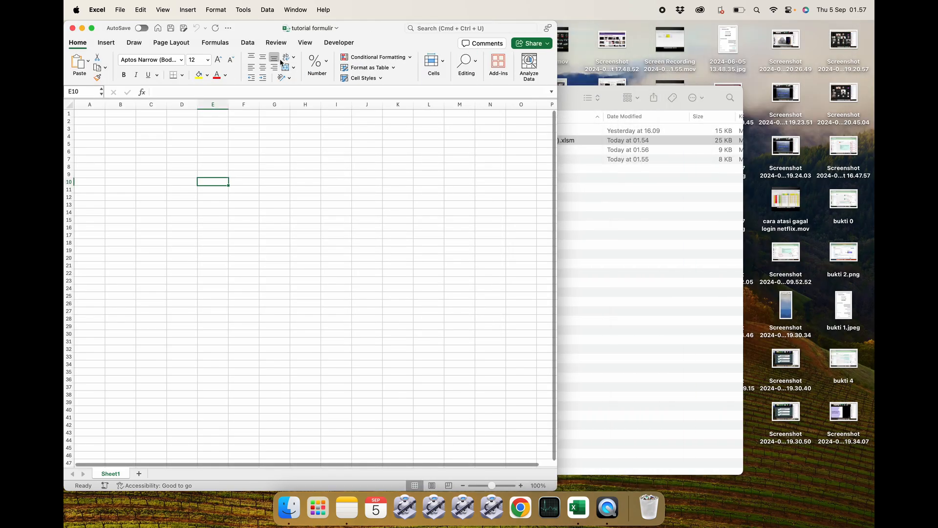
drag(251, 28, 631, 67)
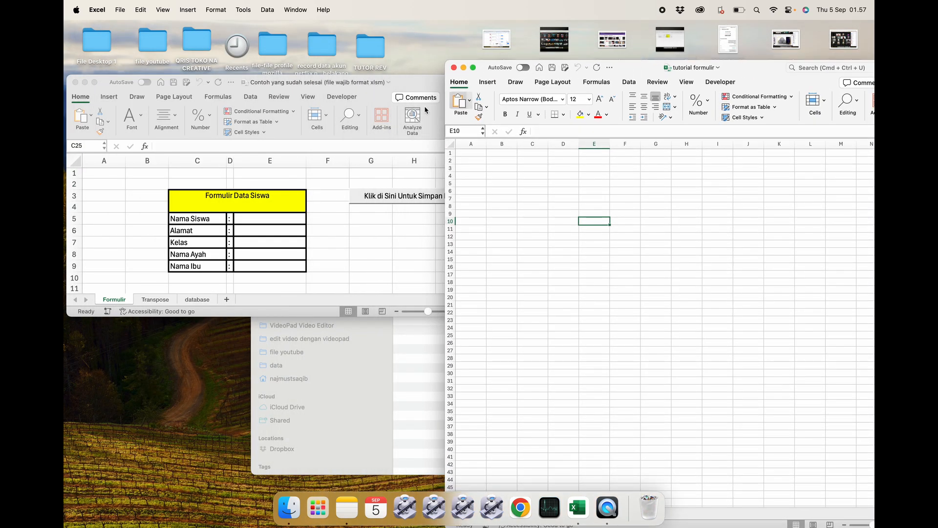
click(356, 192)
drag(491, 207, 321, 215)
drag(743, 68, 641, 59)
Merge cells C5 to E6 on the tutorial formulir sheet.
drag(432, 181, 495, 171)
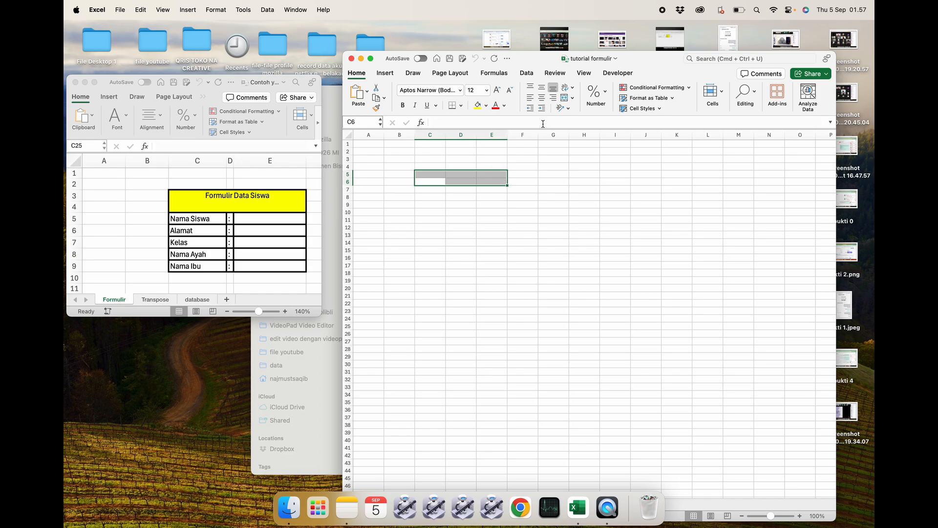
click(564, 97)
click(462, 201)
click(452, 178)
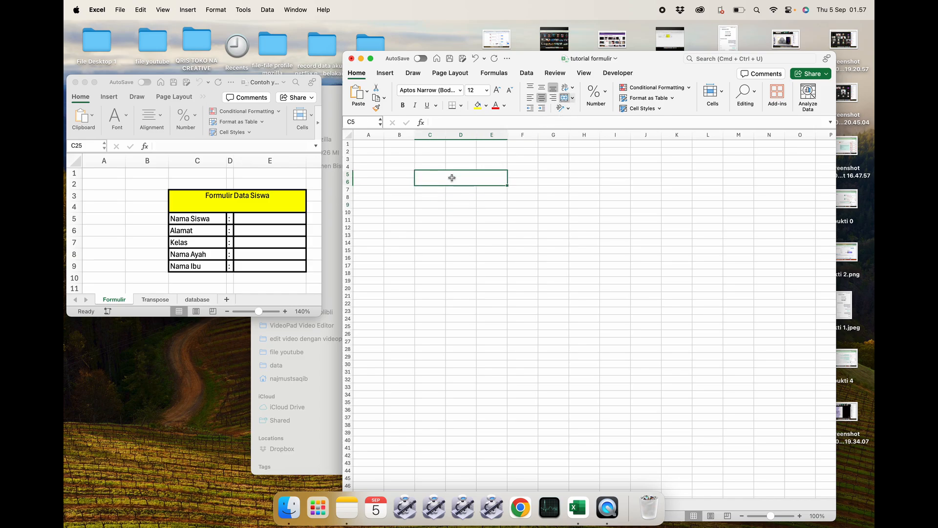
Enter the title Formulir Data Siswa in the merged C5:E6 cell.
text(Fo)
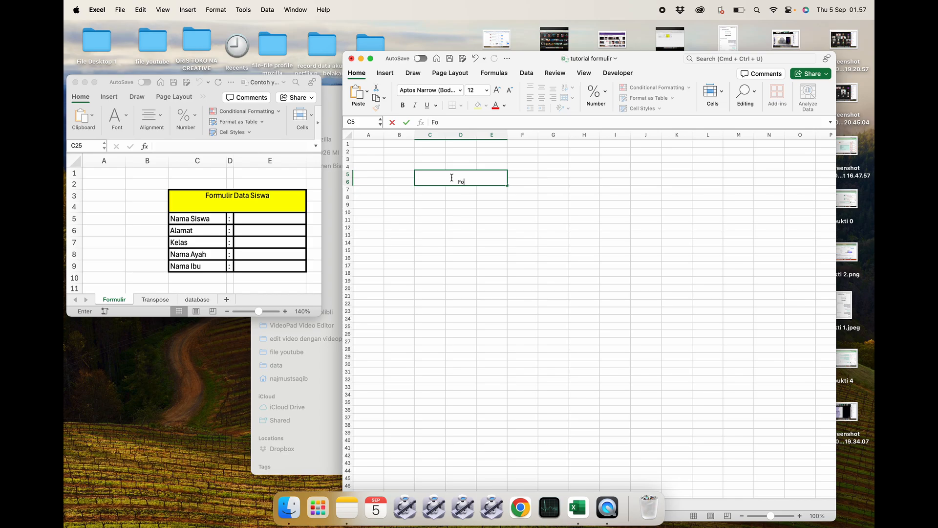
text(rmulir Data Siswa)
key(Return)
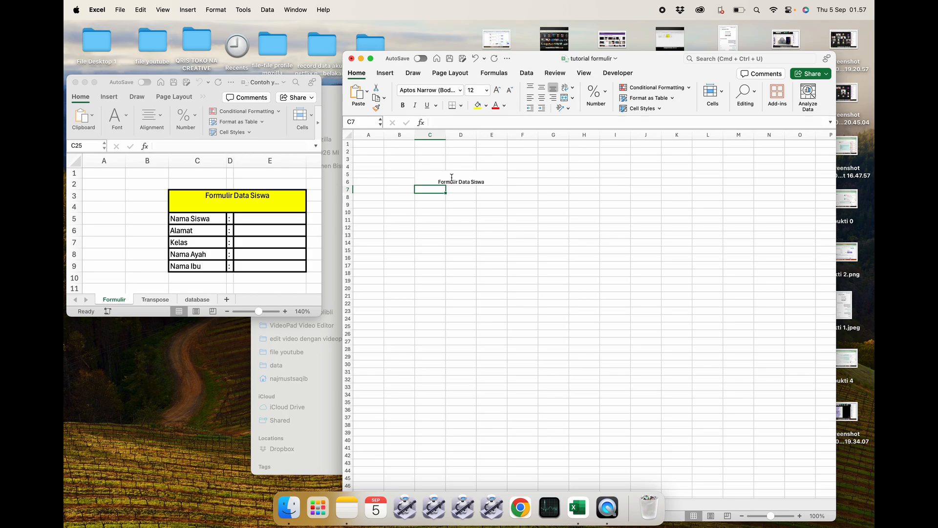
Enter Nama Siswa in C7 and widen column C to fit the labels.
text(Nama)
key(Return)
drag(445, 135, 487, 136)
double_click(452, 188)
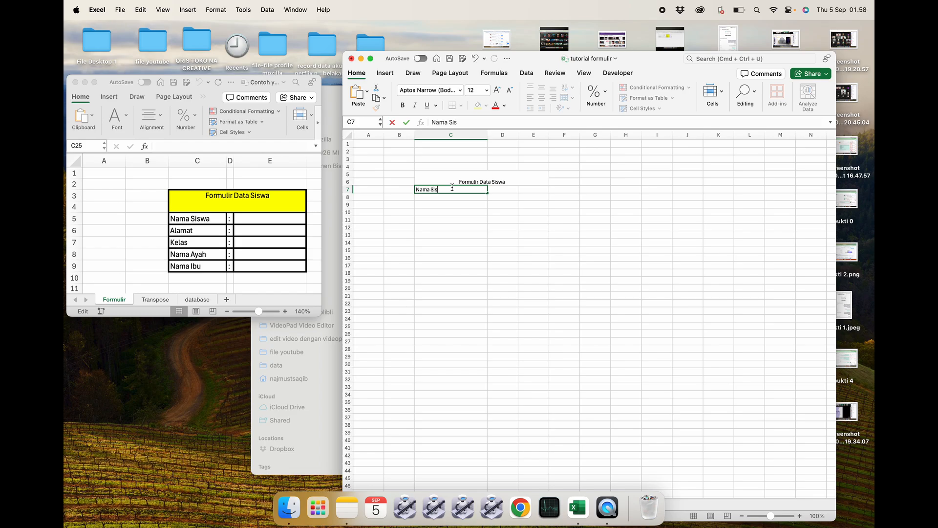
key(Return)
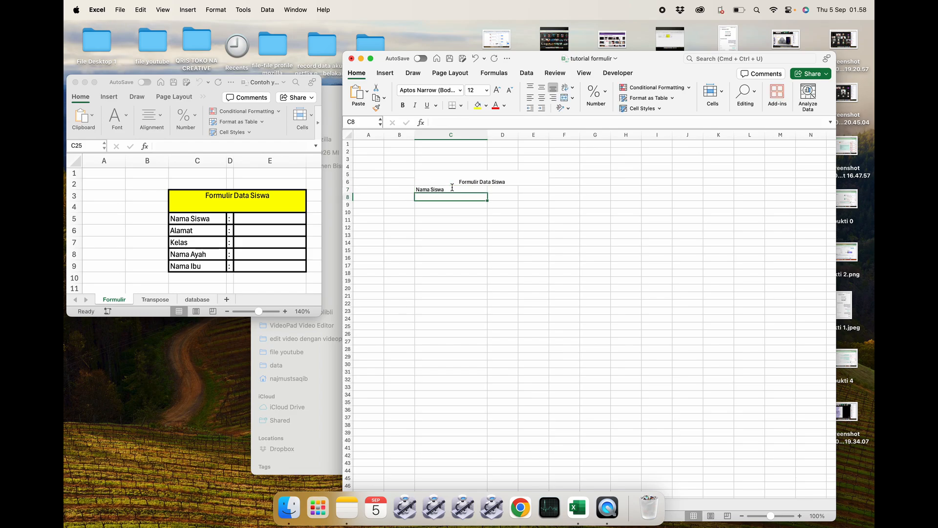
Enter the labels Alamat, Kelas, Nama Ayah and Nama Ibu in C8 to C11.
text(Alamat)
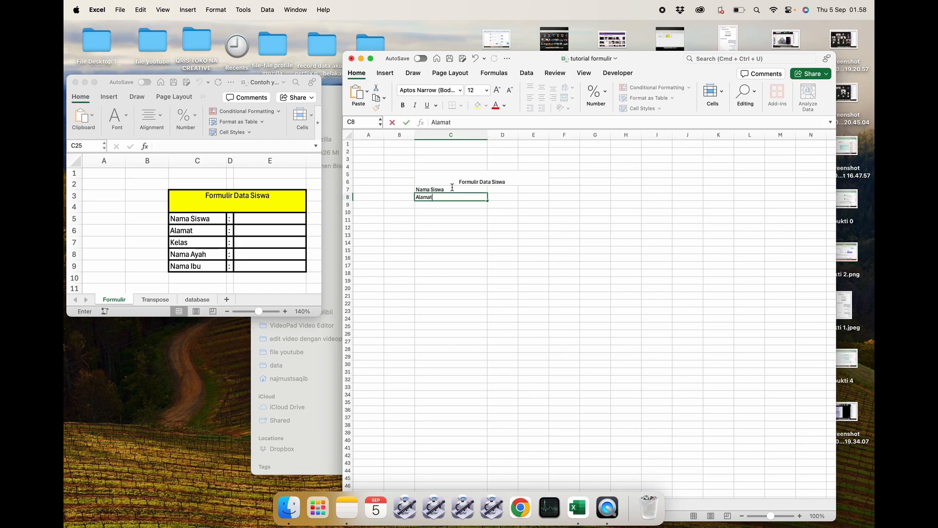
key(Return)
text(Kelas)
key(Return)
text(Nama)
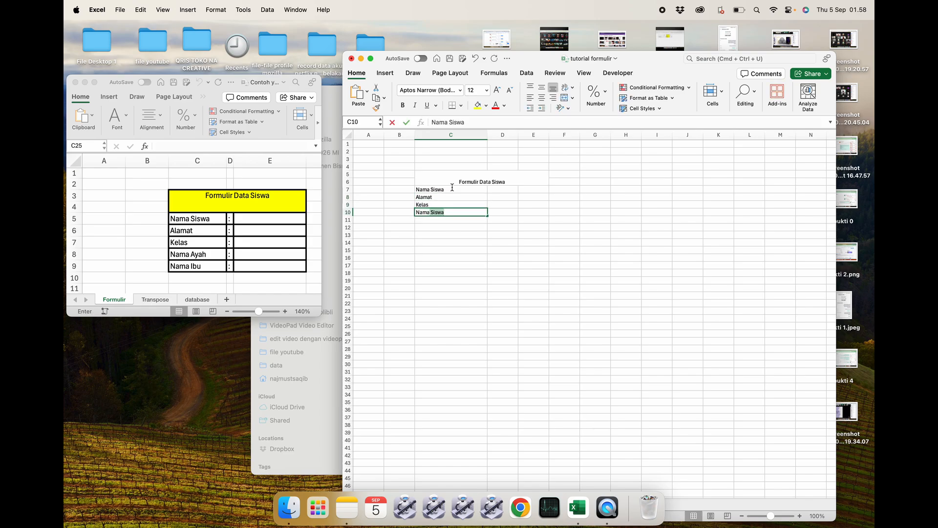
text( Ayah)
key(Return)
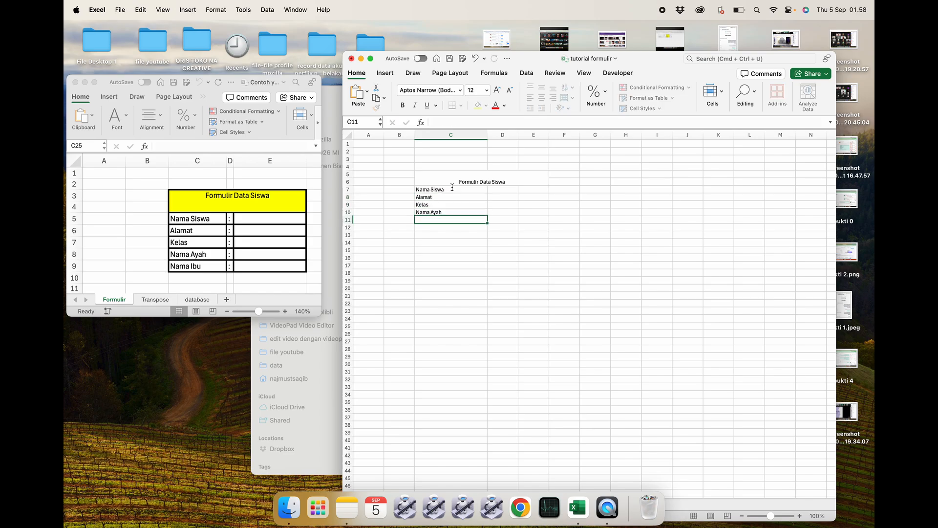
text(Nama Ibu)
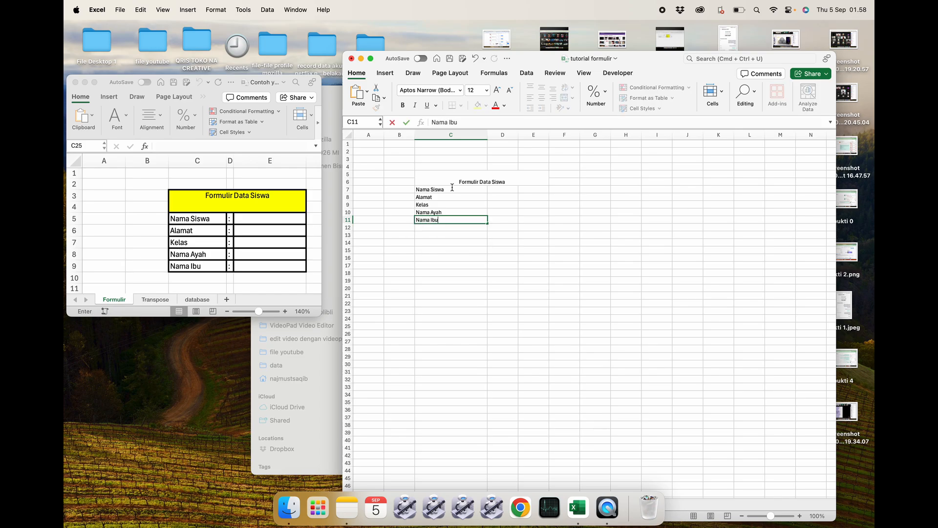
key(Return)
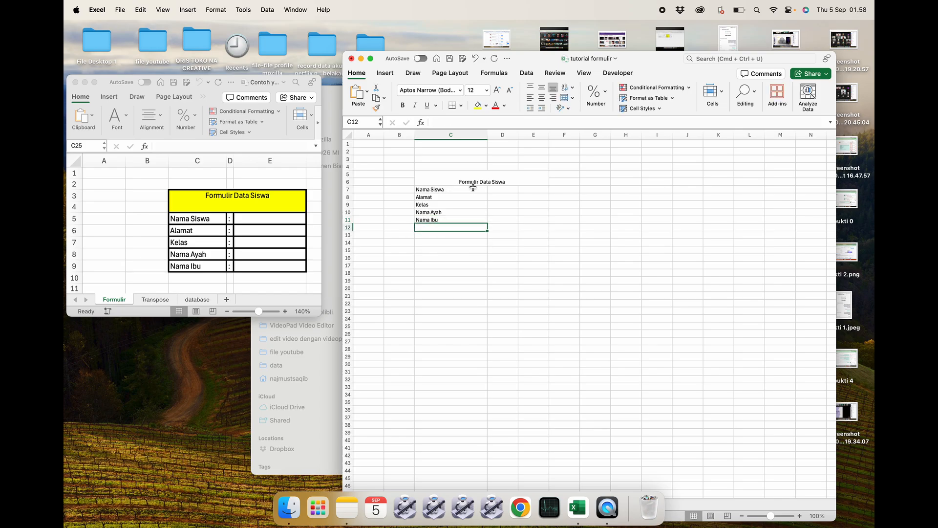
Enter a colon in each cell from D7 to D11 beside the labels.
click(493, 192)
text(:)
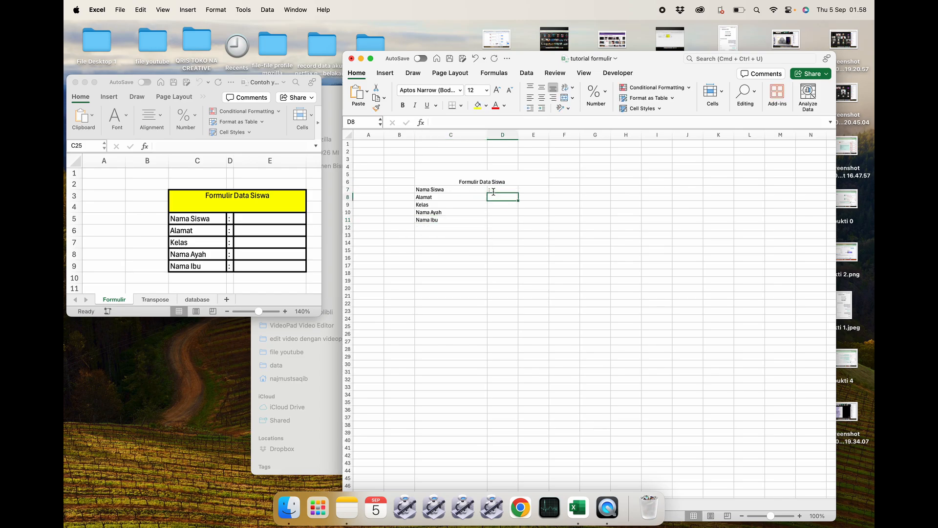
click(504, 197)
text(:)
key(Return)
text(:)
key(Return)
text(:)
key(Return)
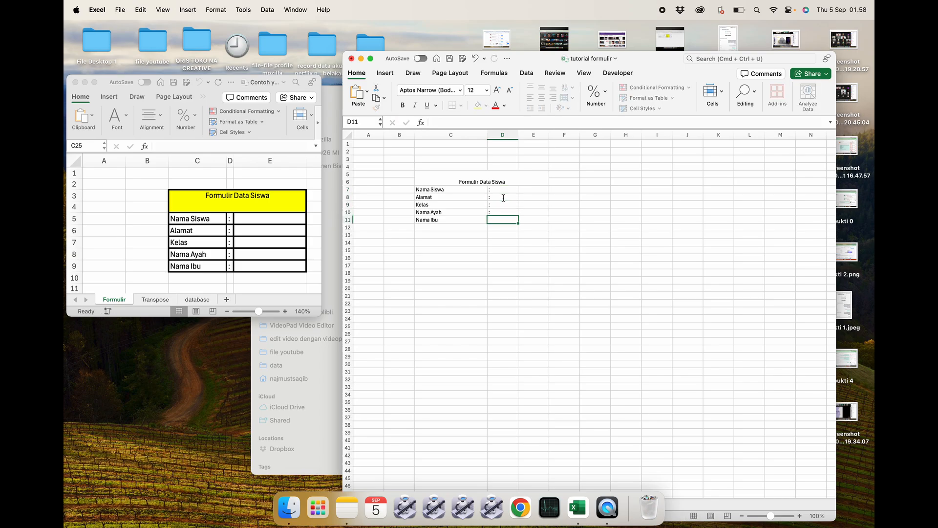
text(:)
Apply a thick outline and inside borders to the form range C5:E11.
click(534, 200)
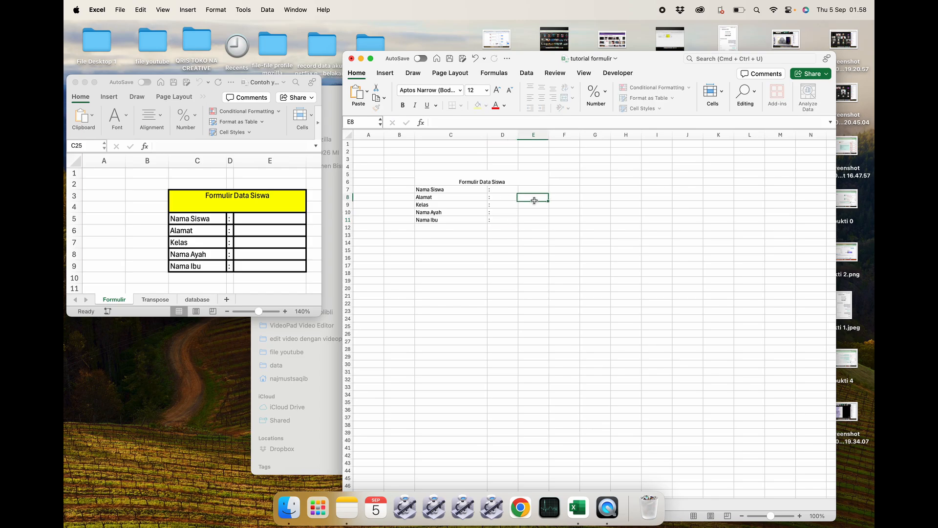
drag(469, 174, 522, 217)
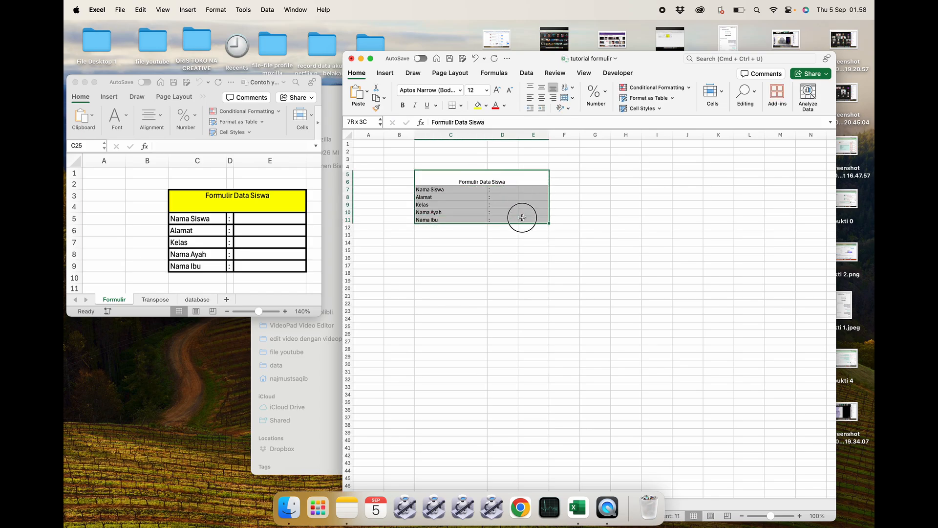
right_click(519, 203)
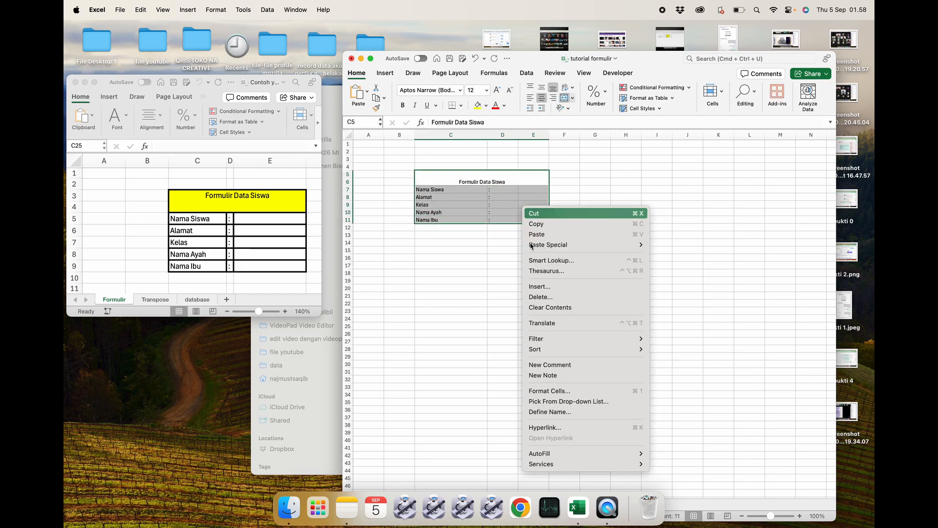
click(541, 394)
click(597, 263)
click(498, 321)
click(604, 262)
click(632, 267)
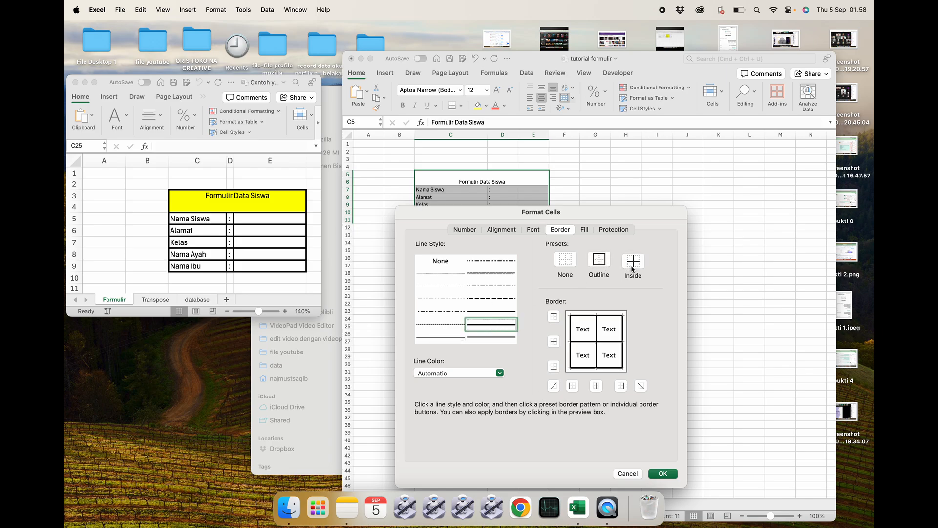
click(657, 473)
Increase the form's row heights and narrow column D.
click(638, 334)
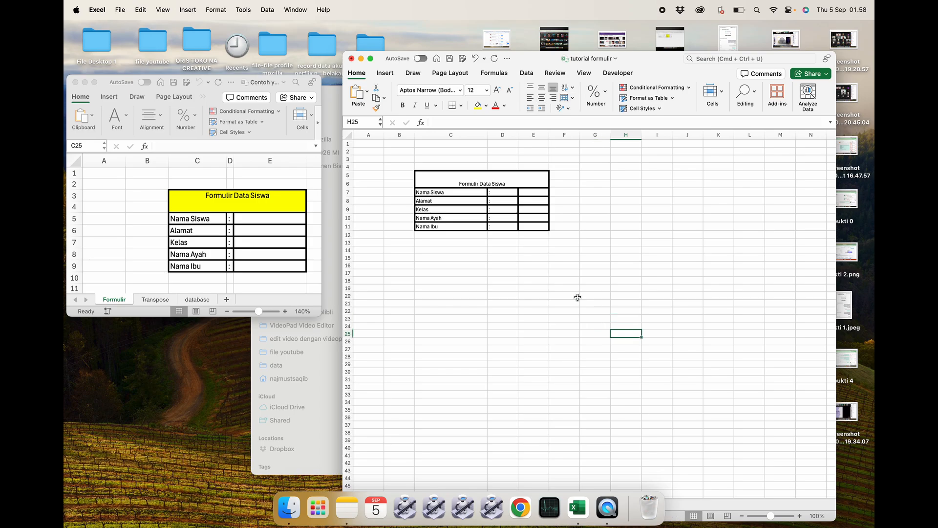
click(348, 135)
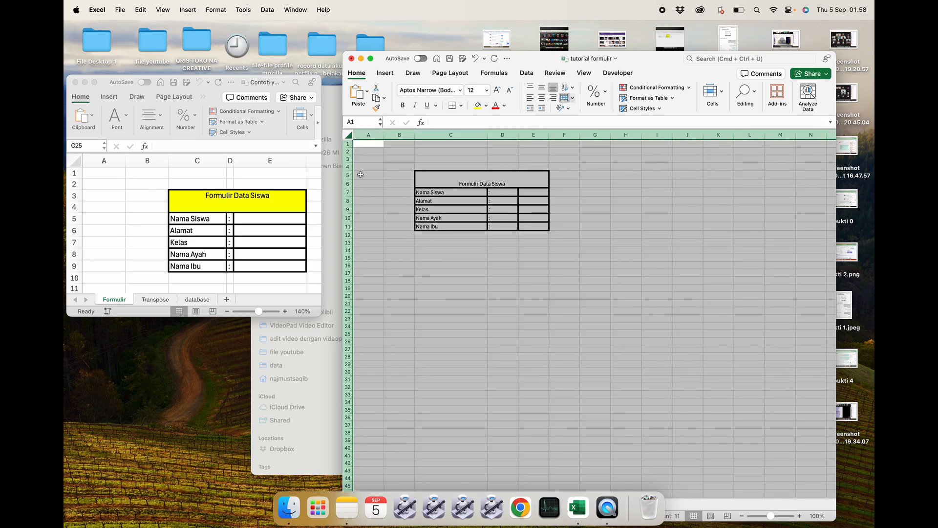
mouse_move(348, 192)
mouse_down()
mouse_move(350, 227)
mouse_move(349, 202)
mouse_up()
click(500, 277)
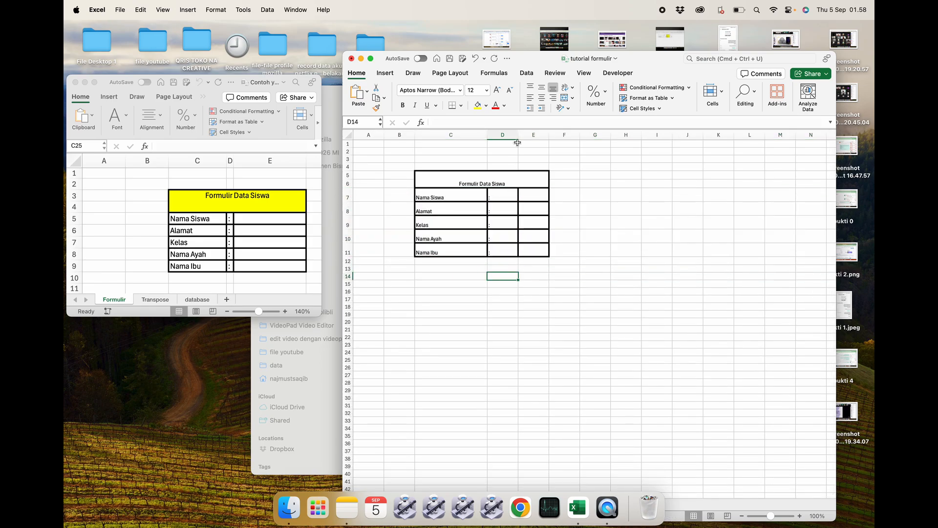
drag(517, 134, 497, 134)
Fill the merged title cell yellow and centre its text vertically.
click(523, 185)
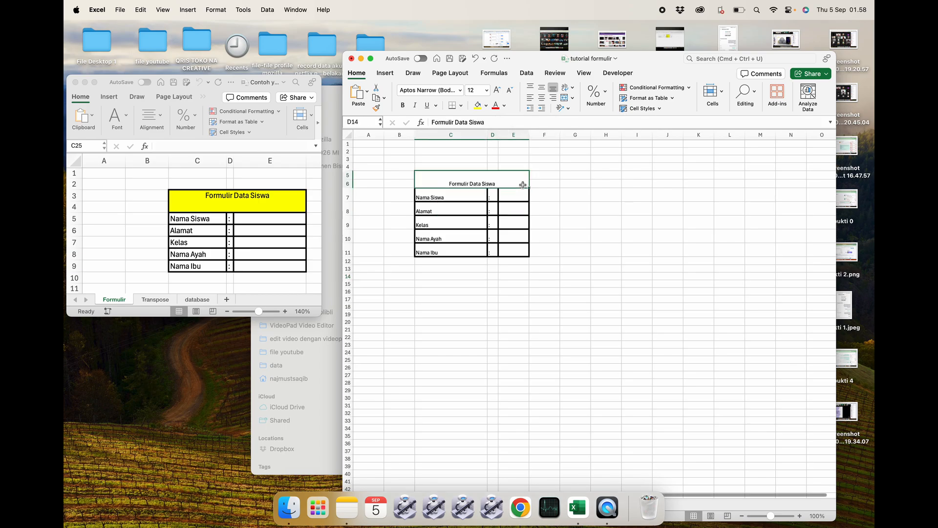
click(477, 105)
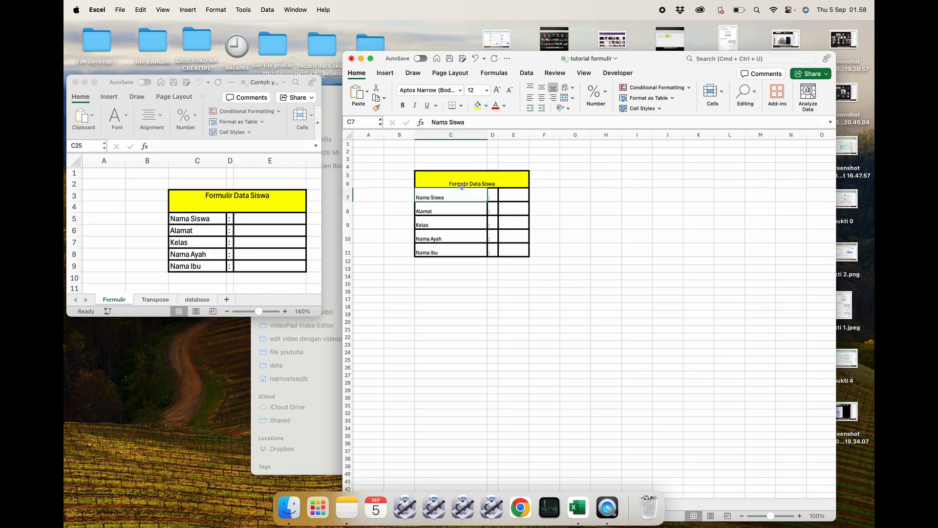
click(540, 88)
click(494, 209)
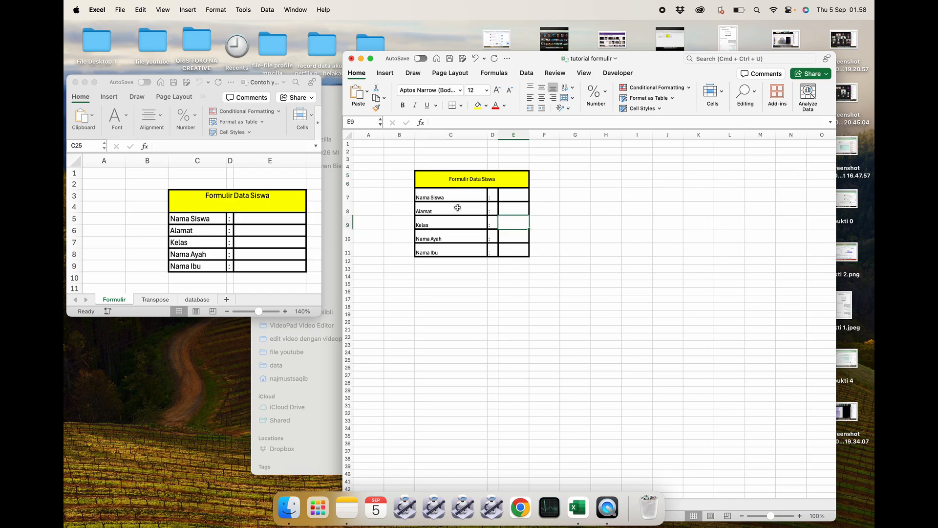
Widen column E to make the input fields wider.
drag(447, 198, 447, 231)
click(545, 246)
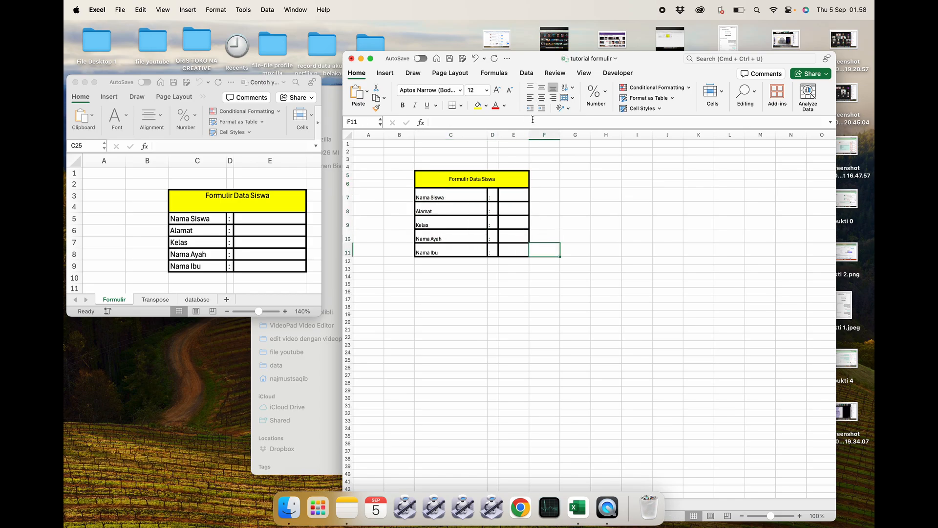
drag(526, 136, 572, 137)
click(618, 222)
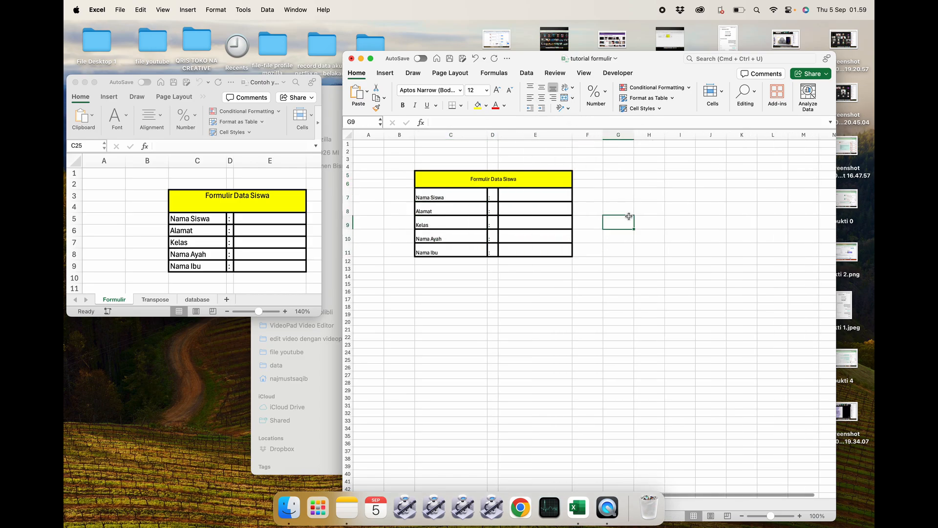
Add a new worksheet and rename it Transpose.
mouse_move(657, 51)
mouse_down()
mouse_move(656, 89)
mouse_move(653, 60)
mouse_up()
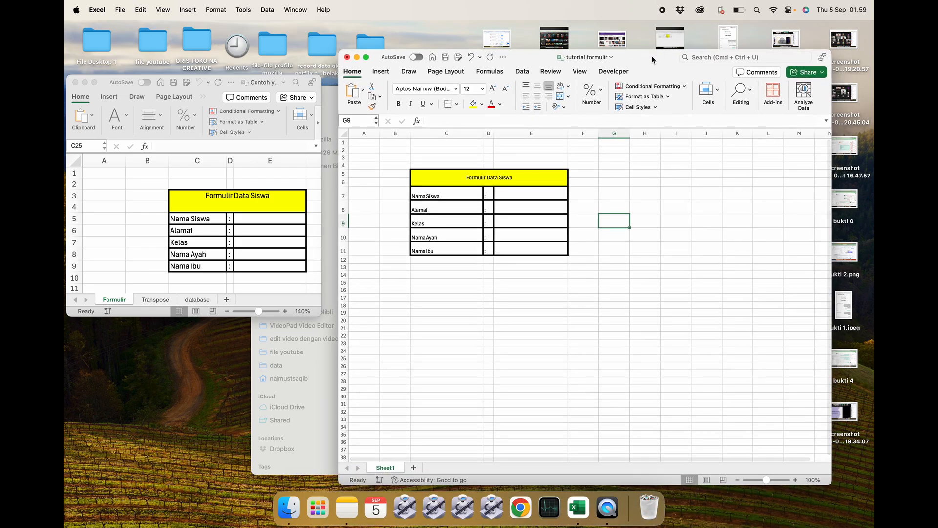
click(414, 468)
right_click(426, 470)
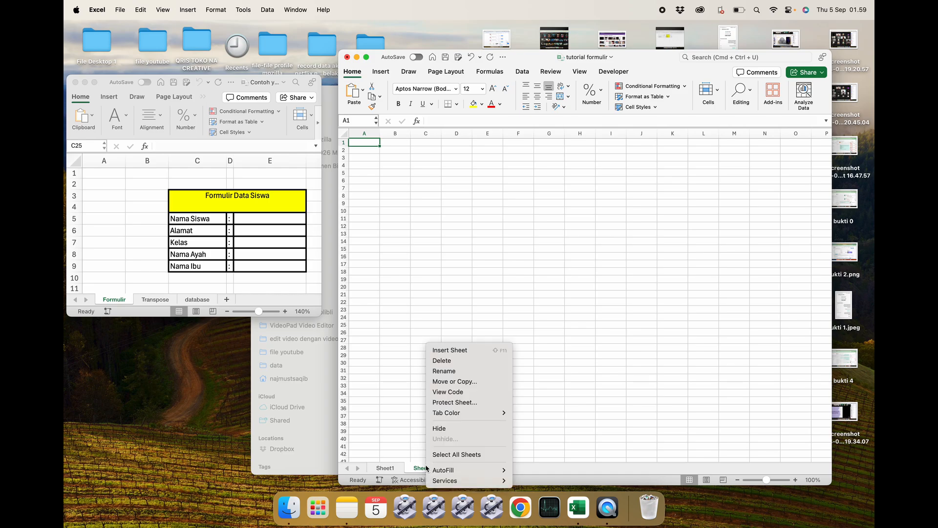
click(444, 371)
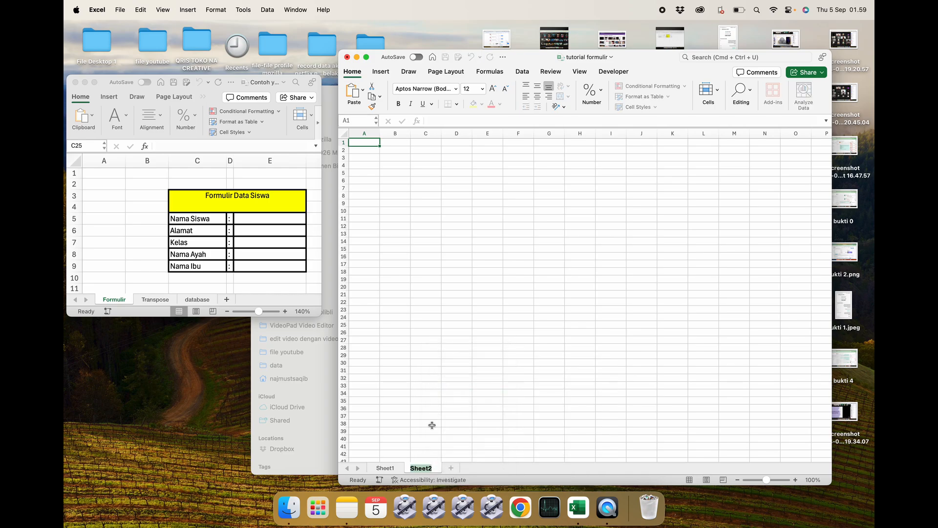
text(Transpose)
click(501, 406)
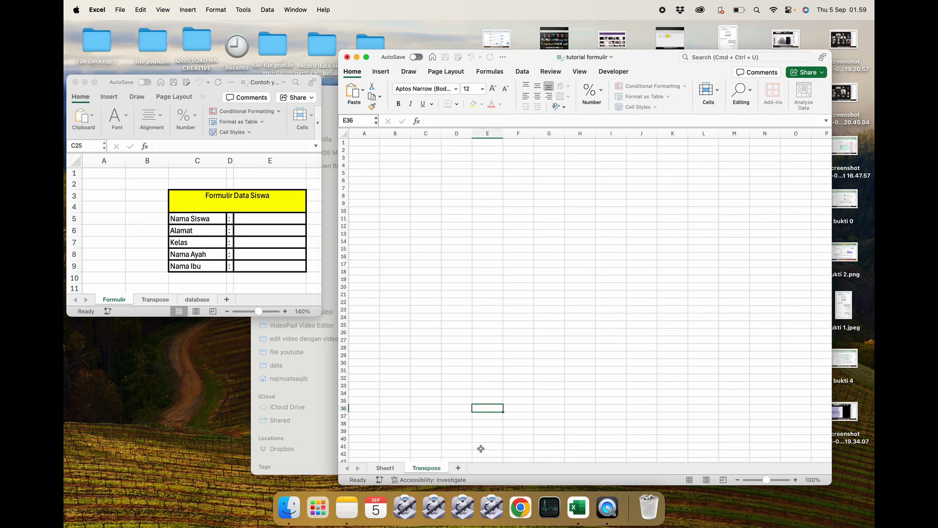
Add another worksheet and rename it Database.
click(457, 468)
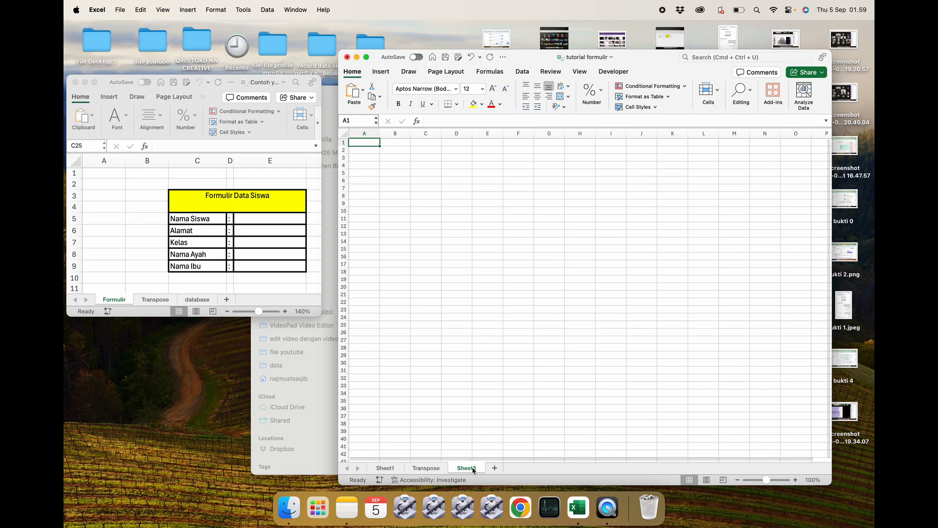
right_click(472, 470)
click(488, 371)
text(Database)
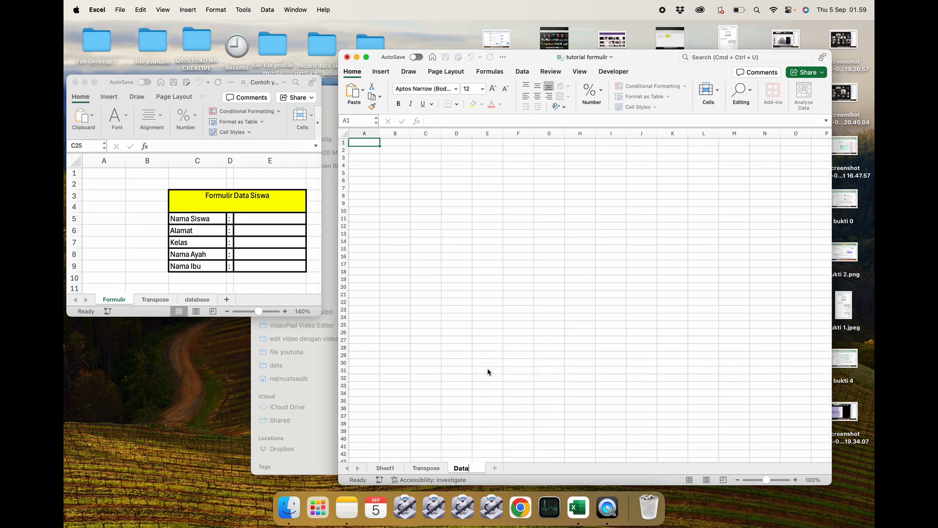
click(384, 468)
Rename Sheet1 as Formulir.
right_click(384, 469)
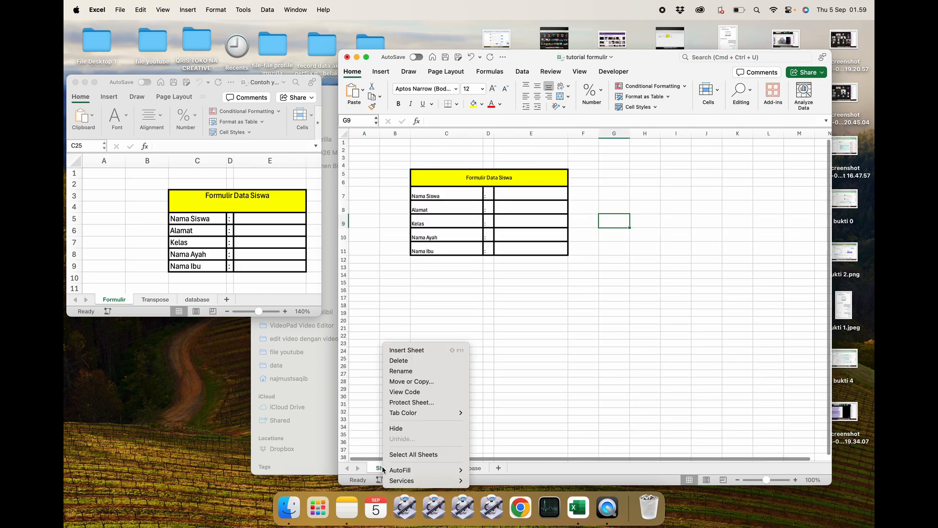
click(400, 372)
text(F)
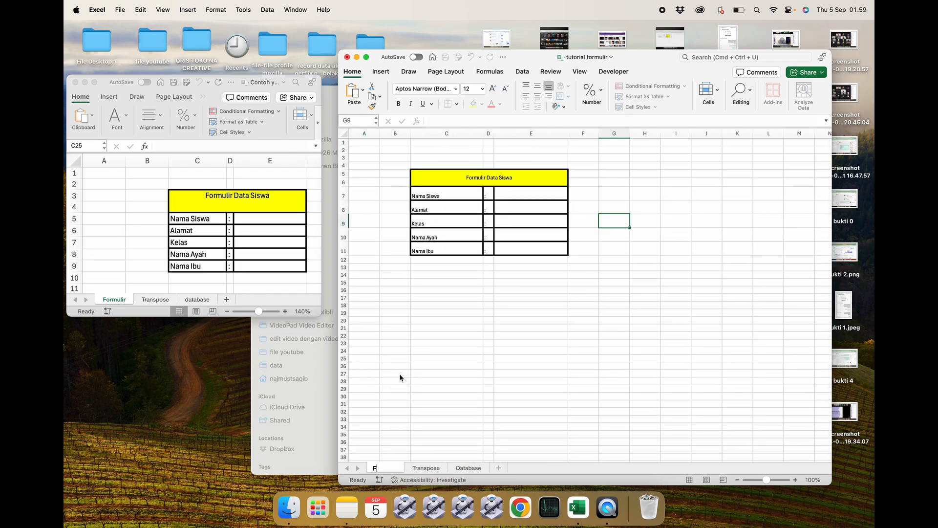
text(ormulir)
key(Return)
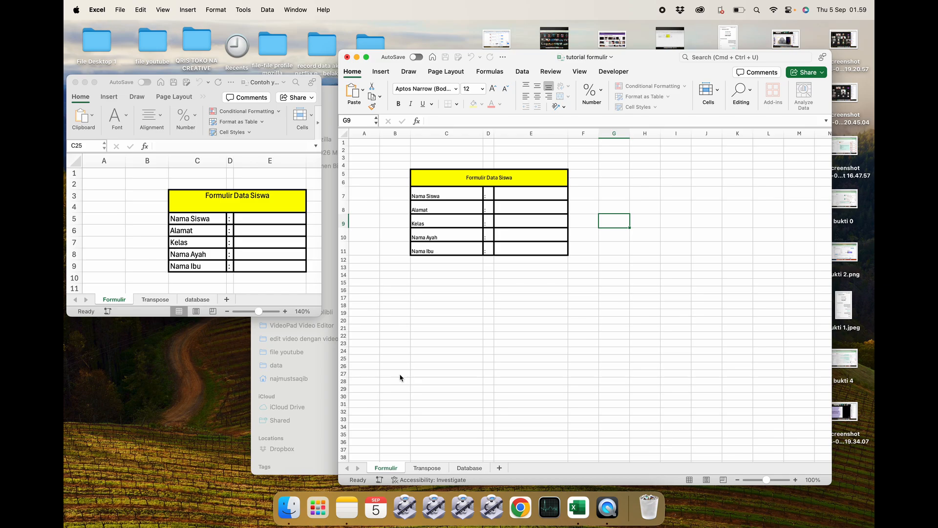
Open the Transpose sheet of the finished example workbook to examine its layout.
click(463, 361)
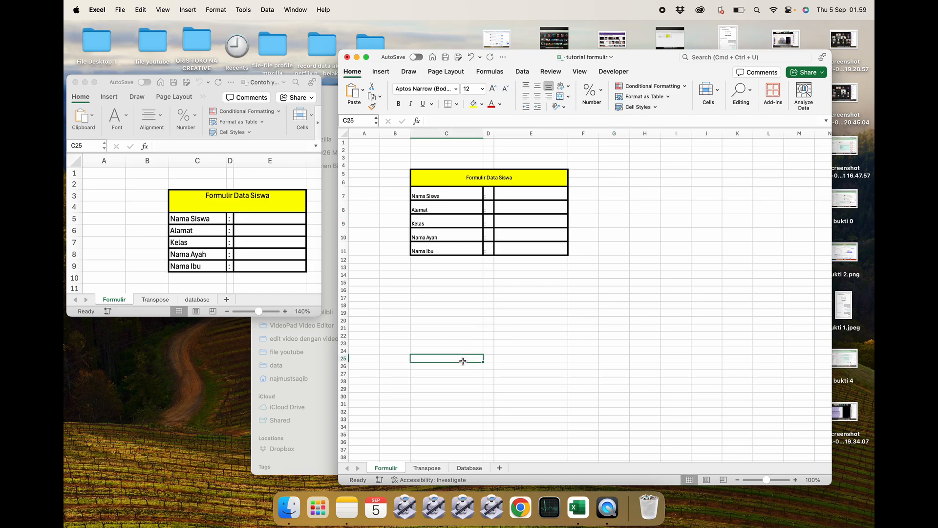
click(395, 267)
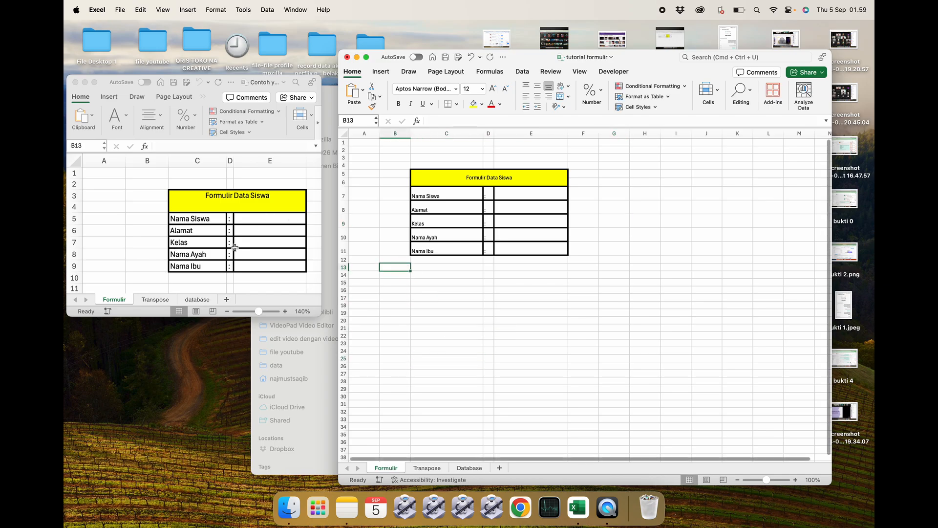
click(219, 183)
click(155, 299)
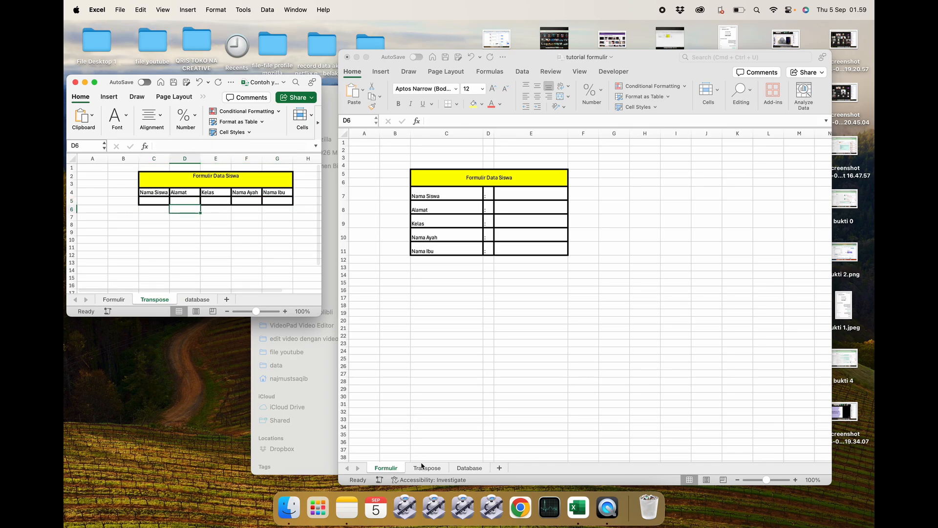
Copy the five field labels from the Formulir sheet and paste them transposed across row 5 of the Transpose sheet, starting at D5.
click(454, 215)
drag(447, 196, 443, 252)
key(super+c)
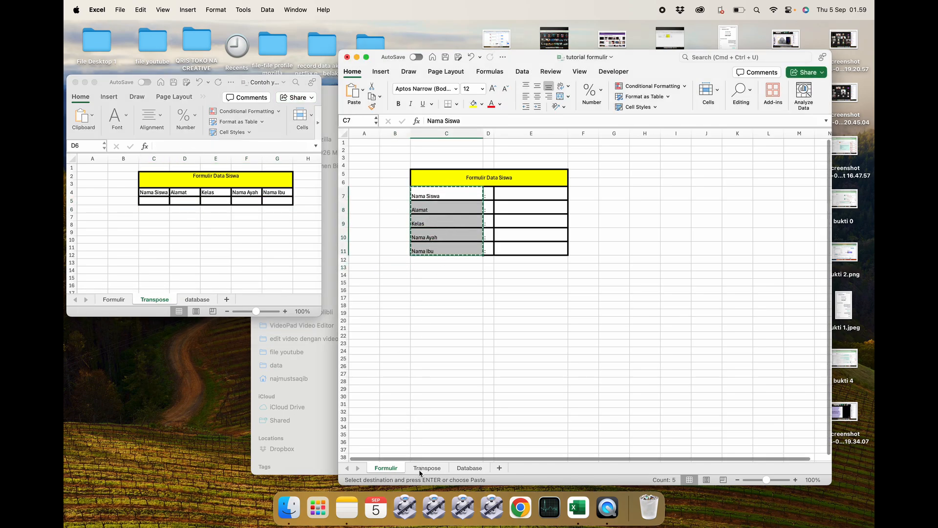
click(423, 468)
click(432, 310)
click(415, 164)
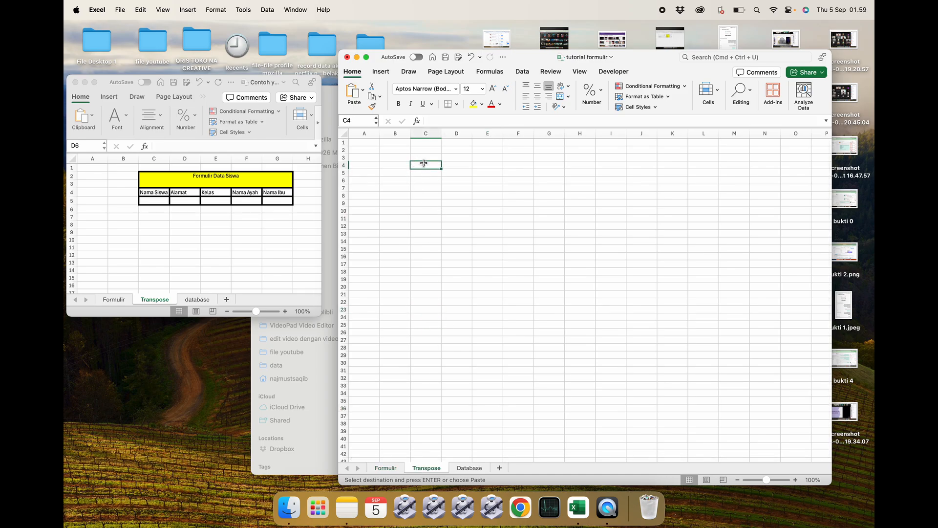
click(451, 173)
right_click(451, 173)
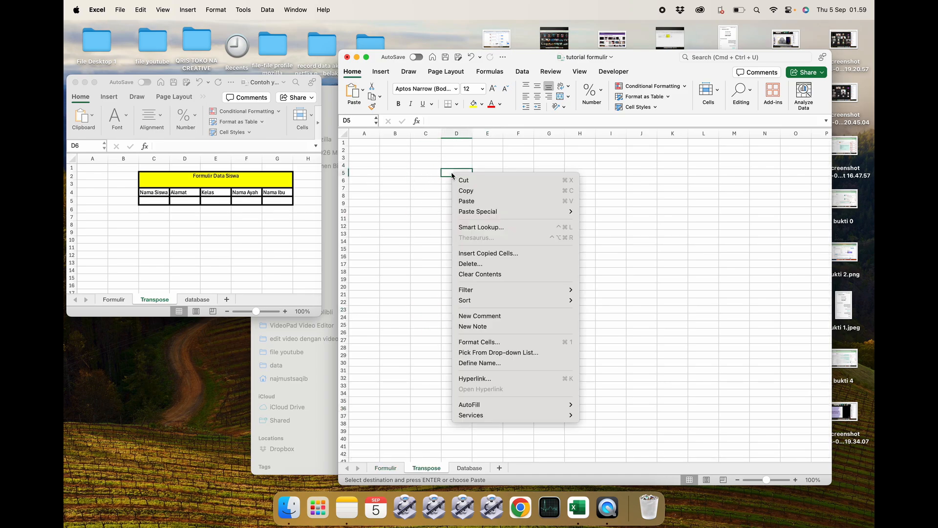
mouse_move(538, 211)
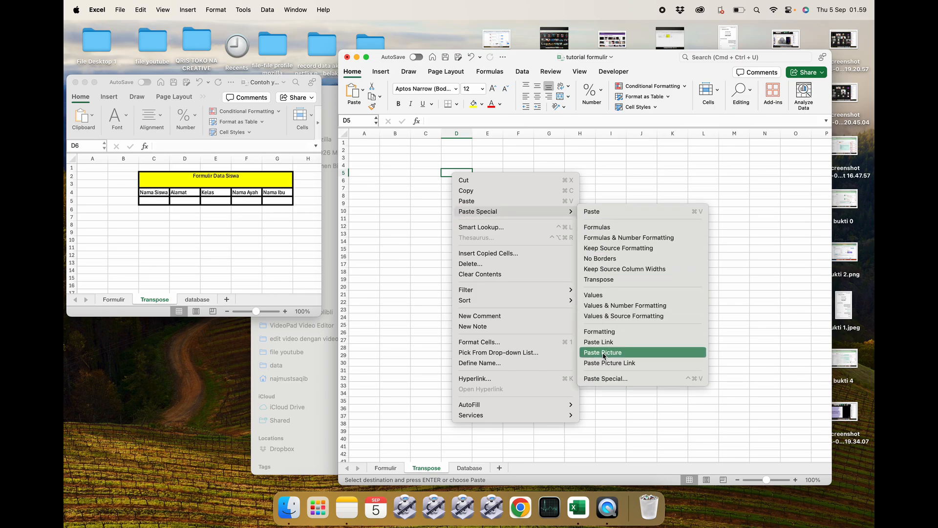
click(606, 378)
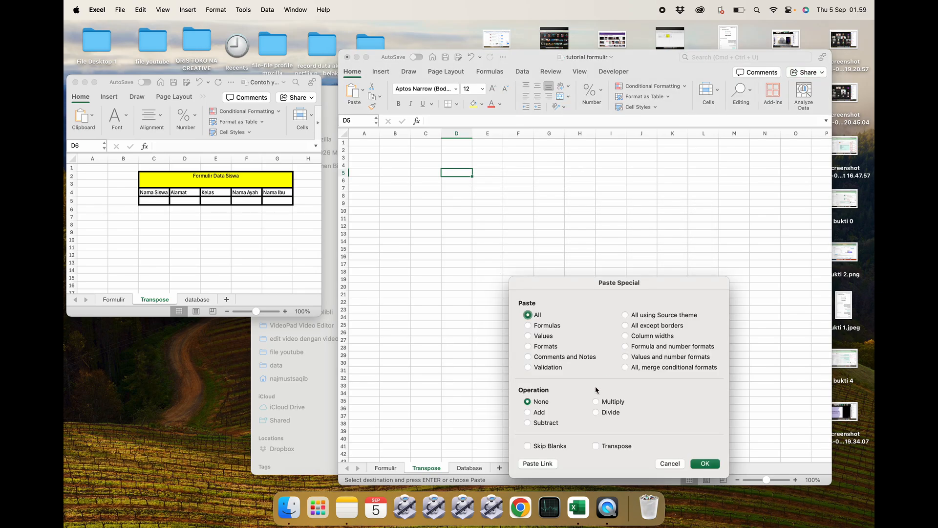
click(612, 447)
click(703, 463)
click(593, 282)
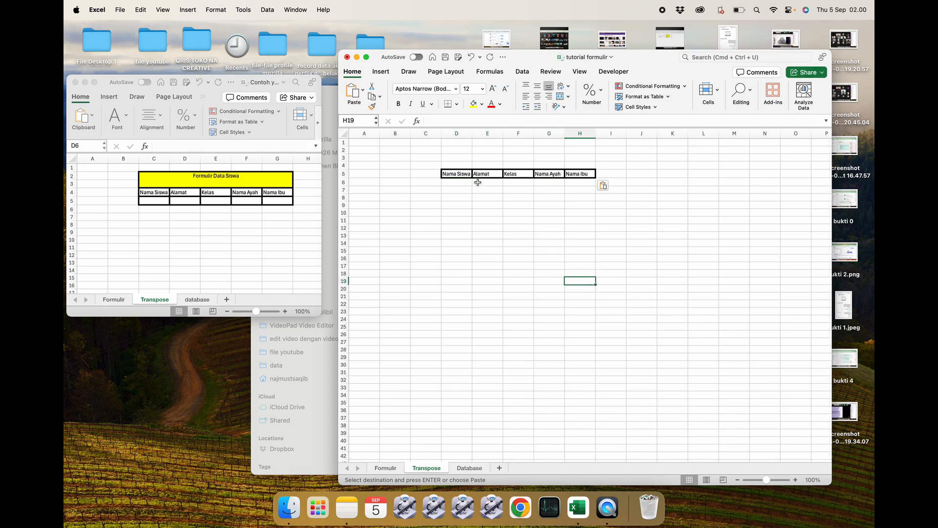
Merge and center cells D3:H4 on the Transpose sheet and enter the title Formulir Data Siswa.
drag(460, 165, 578, 159)
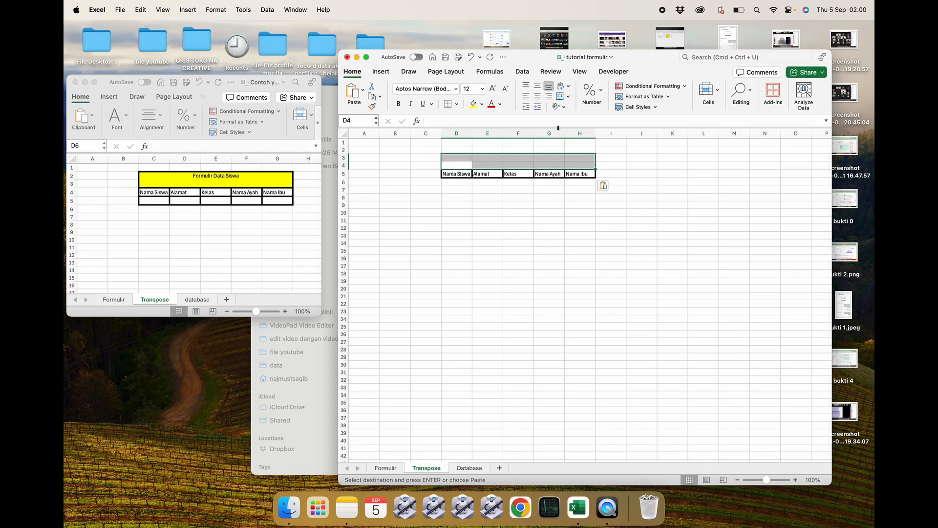
click(560, 96)
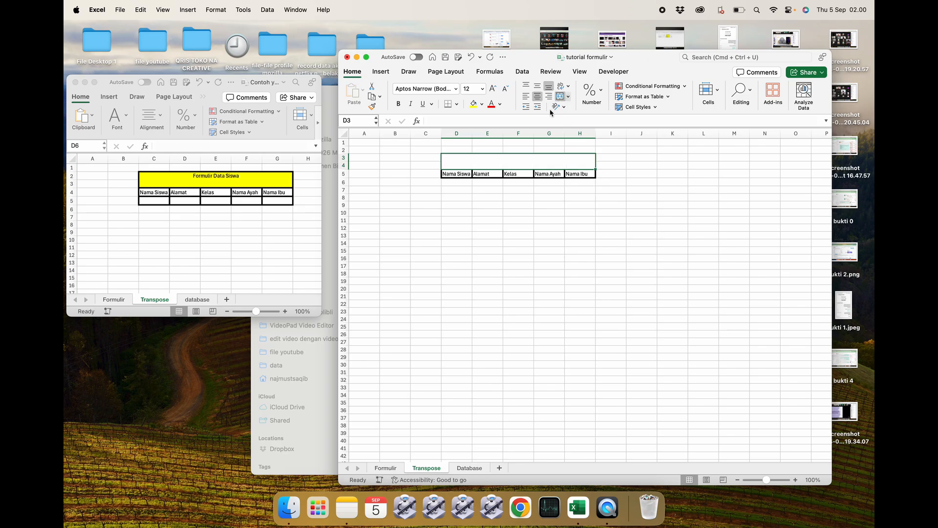
text(F)
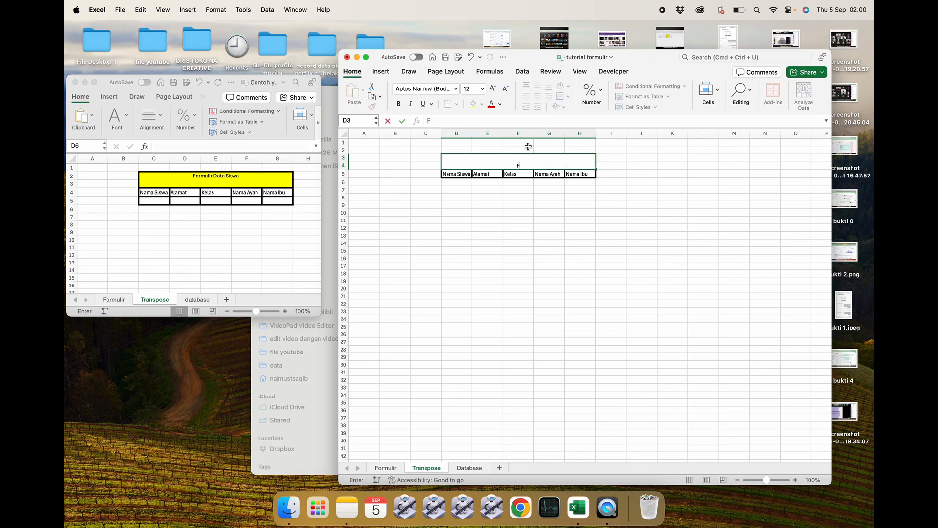
text(ormulir Data Siswa)
key(Return)
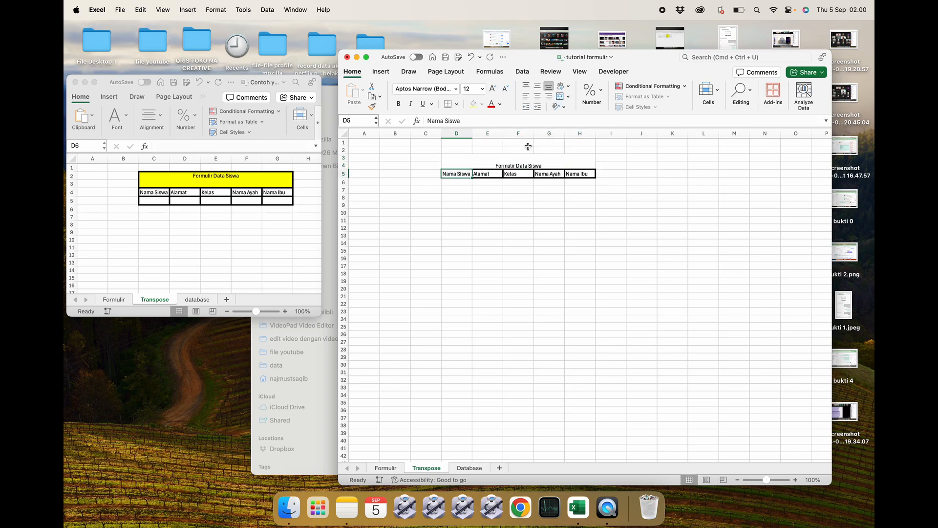
Apply outline and inside borders to the Transpose range D3:H6 through Format Cells.
click(464, 183)
drag(464, 183, 559, 166)
right_click(560, 165)
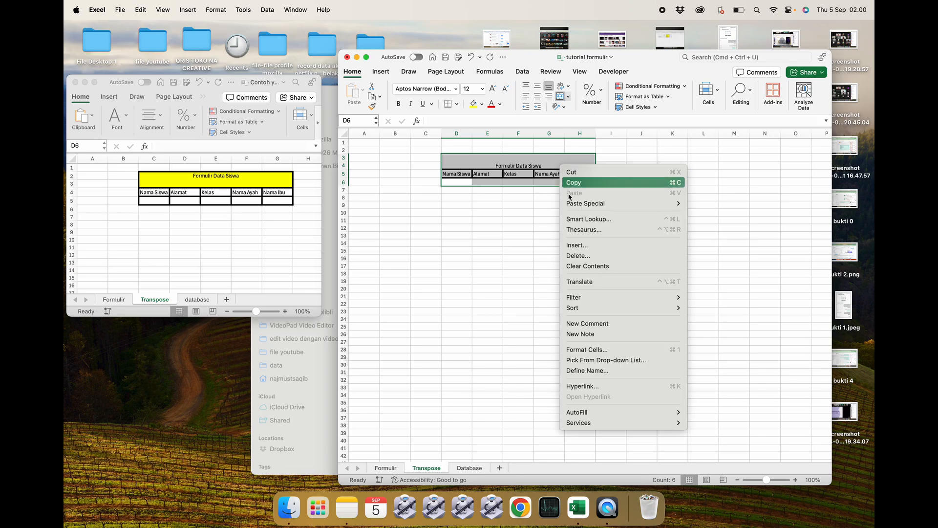
click(580, 351)
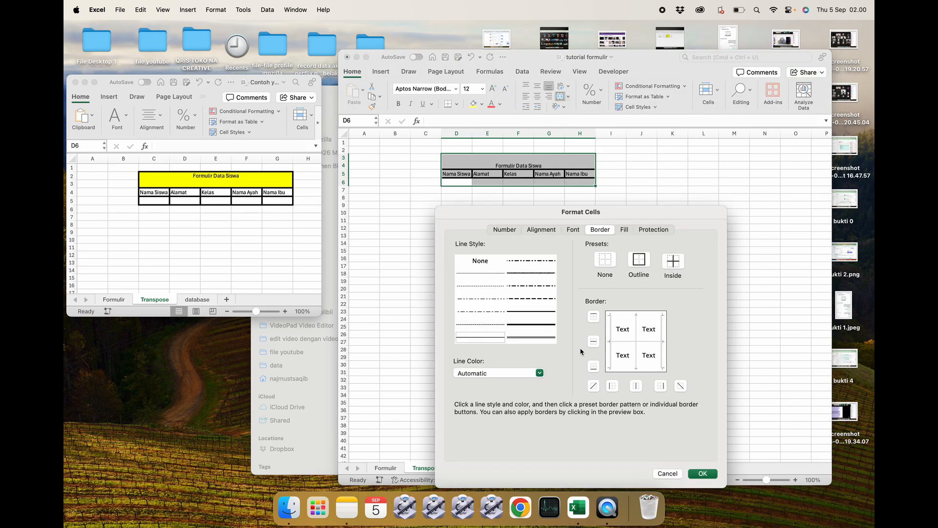
click(638, 259)
click(543, 324)
click(642, 263)
click(673, 261)
click(702, 473)
click(656, 330)
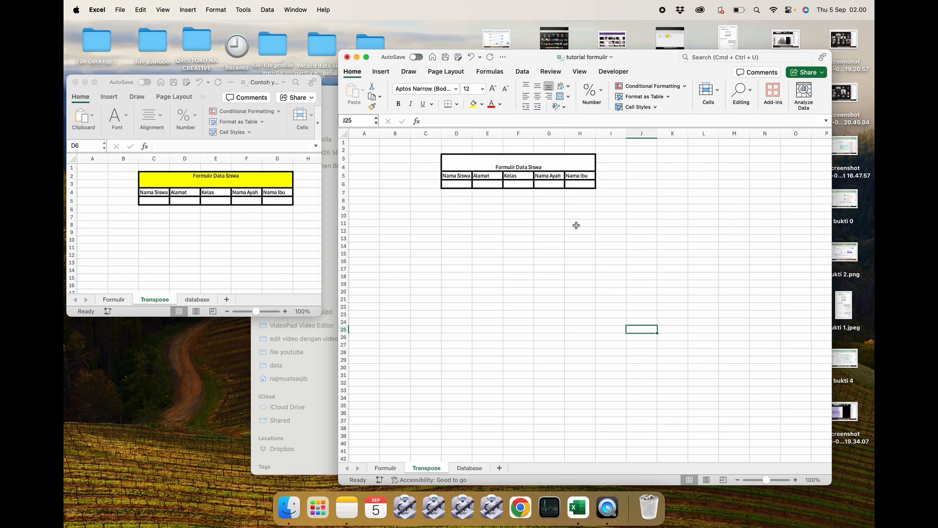
Open the database sheet of the example workbook and read its instruction notes and column headers.
click(473, 468)
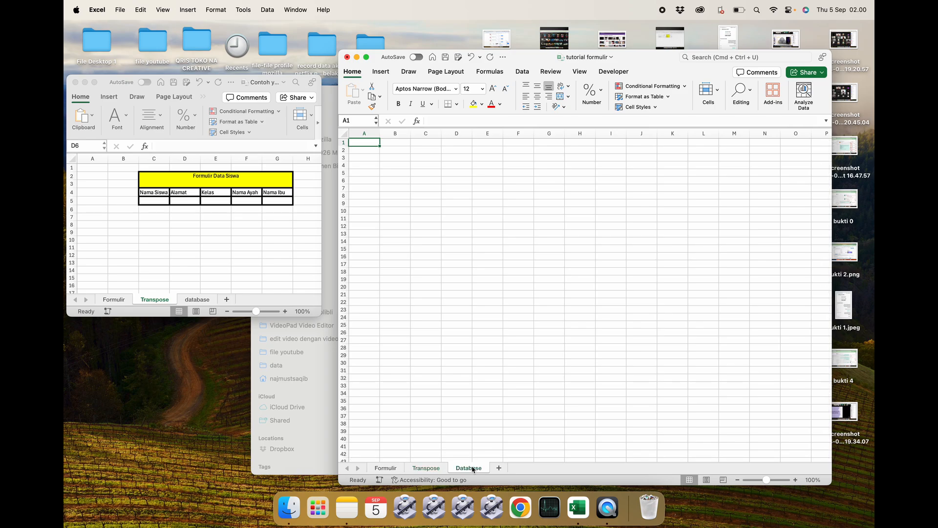
click(425, 220)
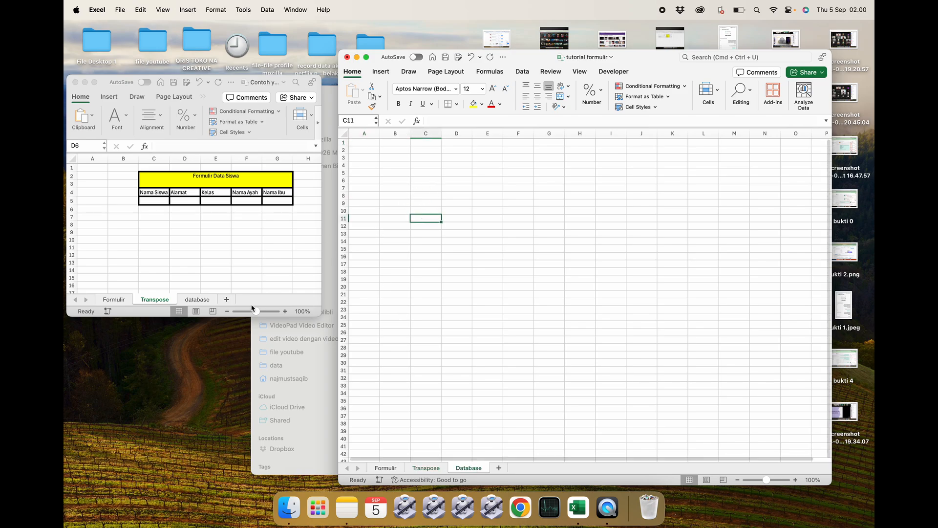
click(224, 246)
click(197, 299)
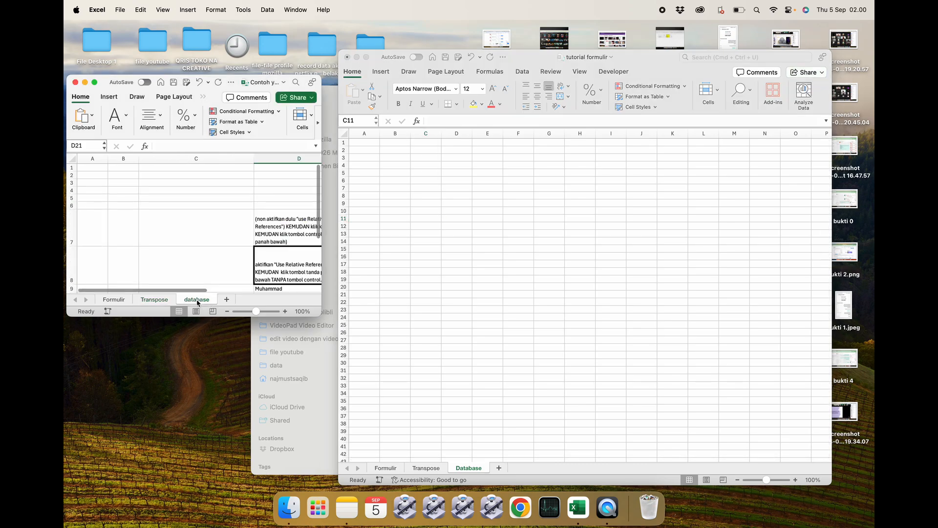
scroll(222, 239, down, 2)
scroll(221, 239, right, 2)
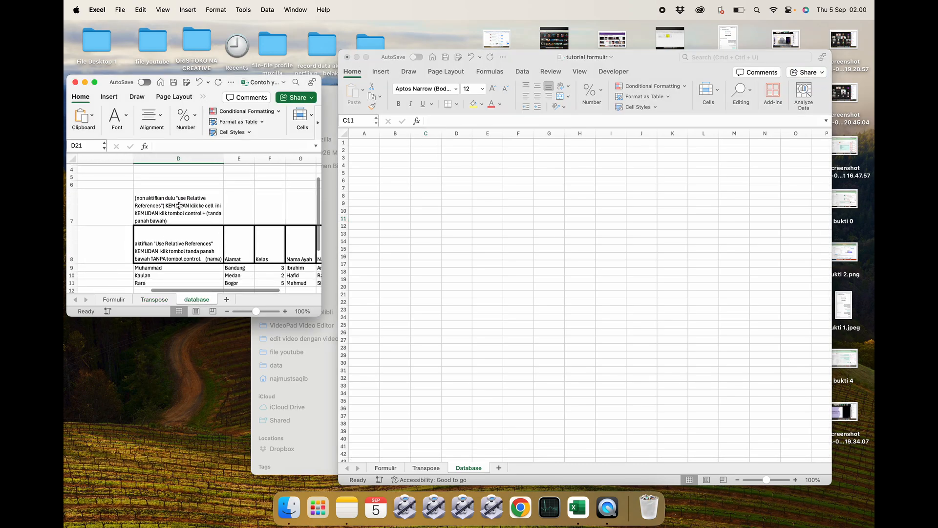
click(187, 205)
click(178, 245)
click(180, 200)
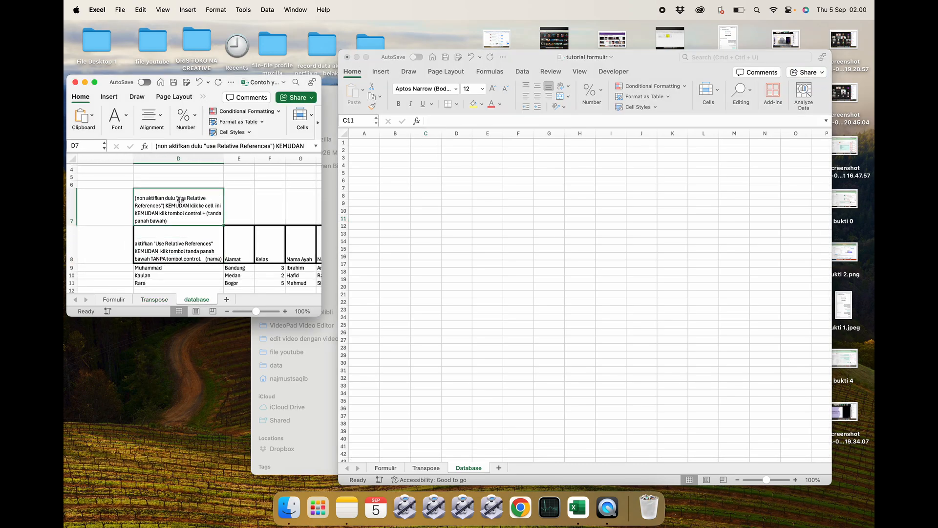
click(182, 236)
click(412, 203)
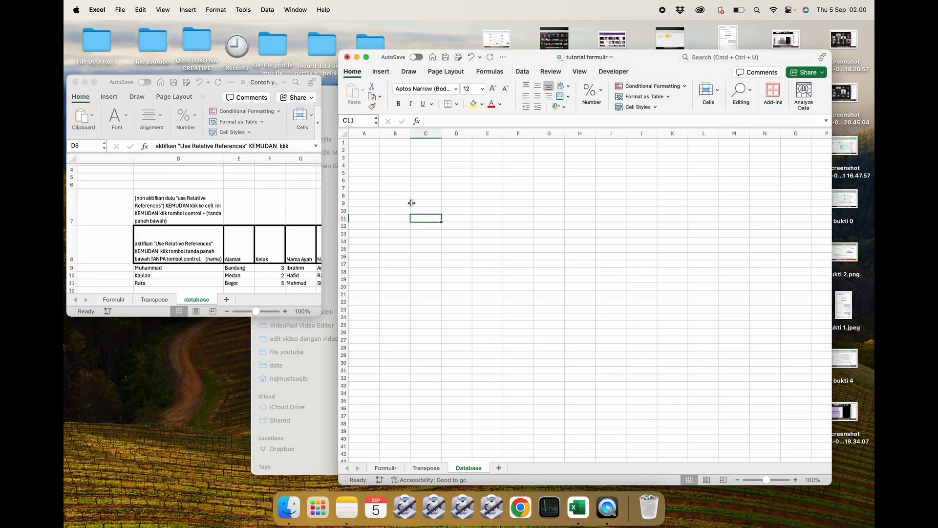
On the Database sheet, enter database in D5 and nama in the cell below it.
click(458, 173)
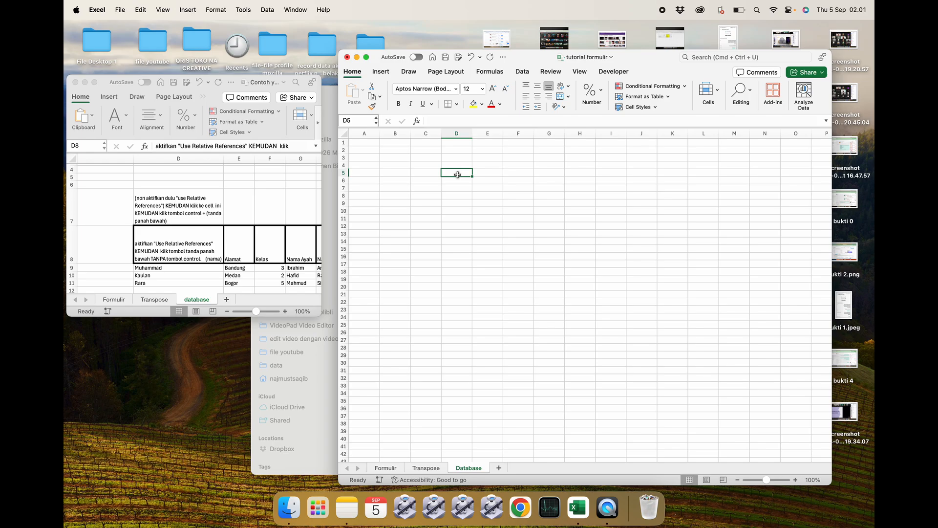
text(database)
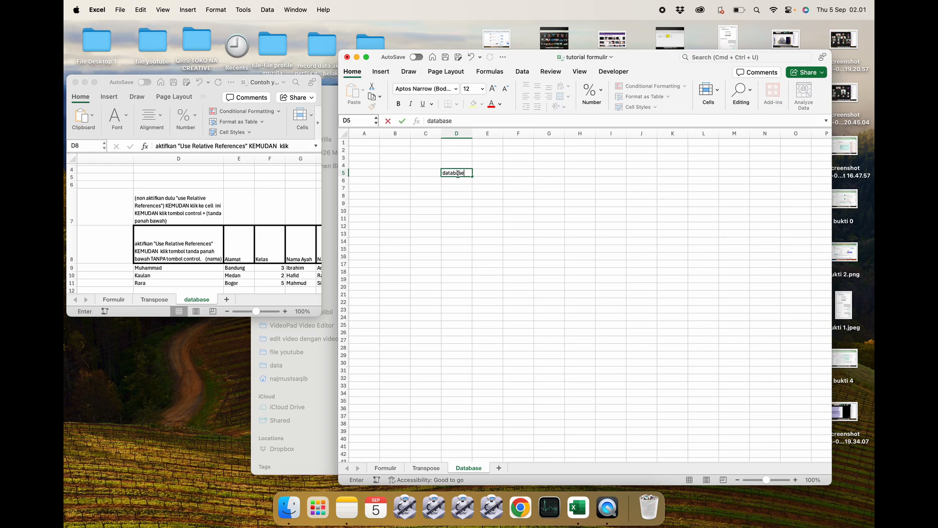
key(Return)
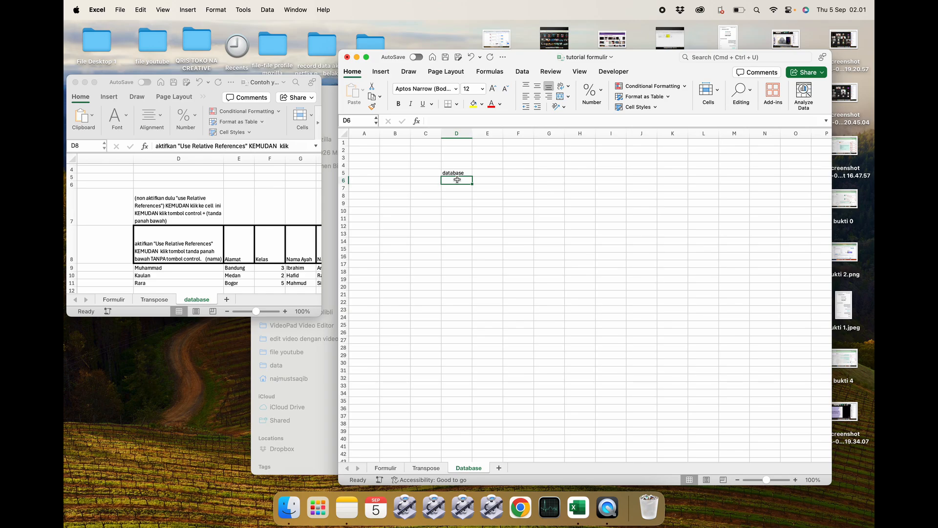
text(nama)
key(Return)
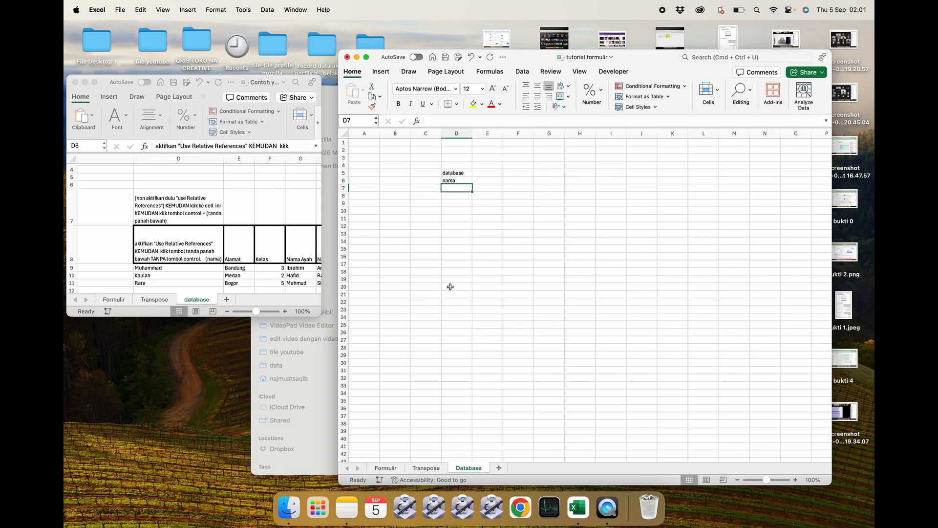
Copy the header row D5:H5 from the Transpose sheet and paste it into the Database sheet at D6.
click(426, 467)
click(486, 281)
drag(457, 175, 583, 175)
key(super+c)
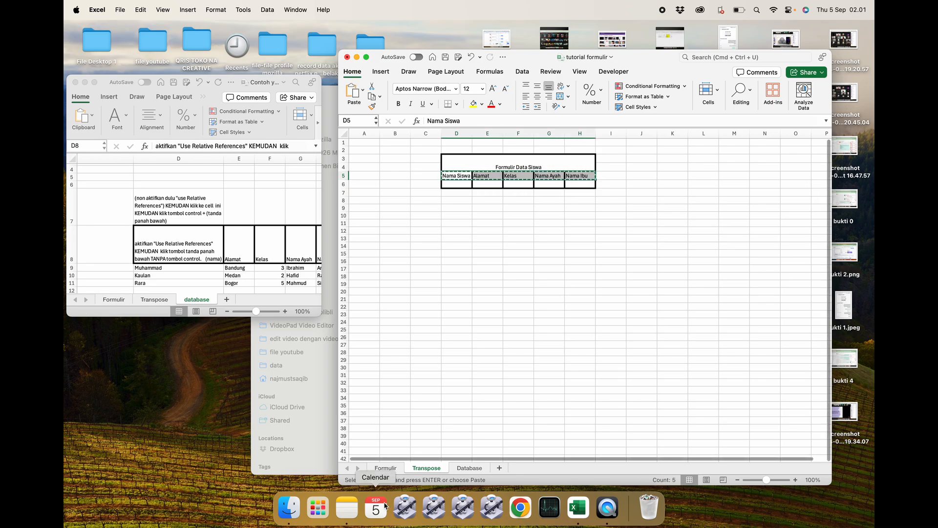
click(469, 467)
click(456, 180)
key(super+v)
click(509, 202)
click(461, 173)
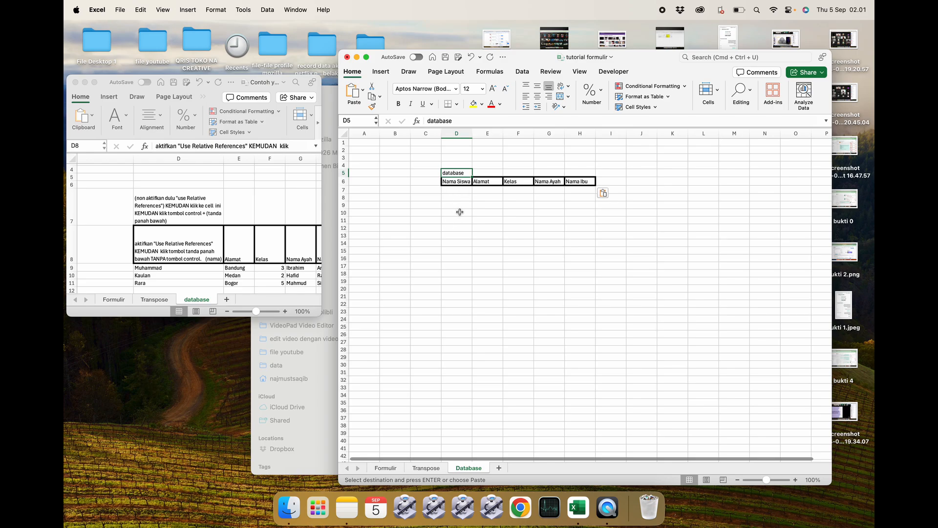
Minimize the example workbook and maximize the tutorial formulir window.
key(Down)
key(Down)
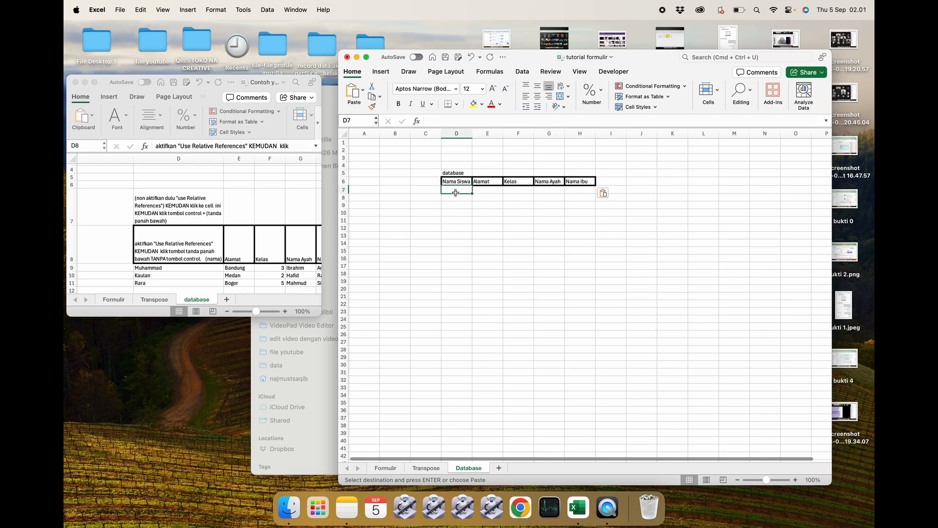
click(452, 173)
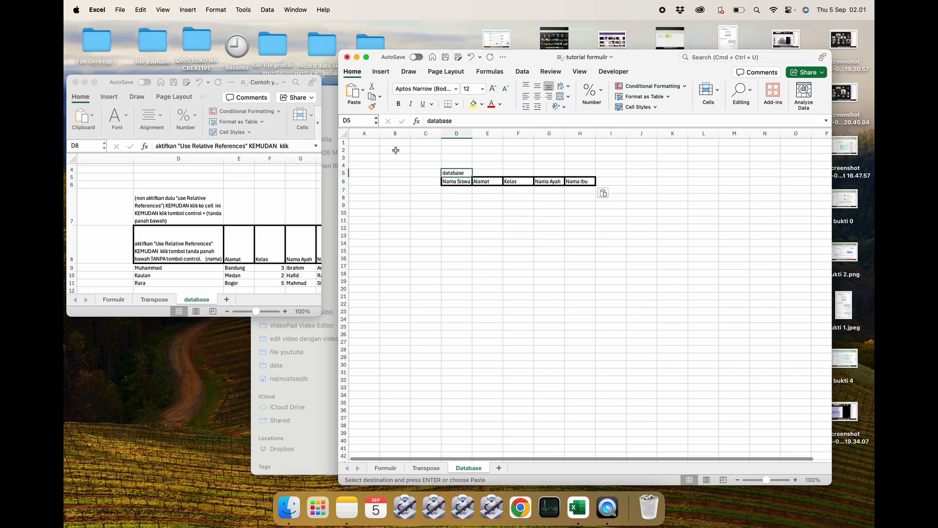
click(85, 82)
double_click(647, 57)
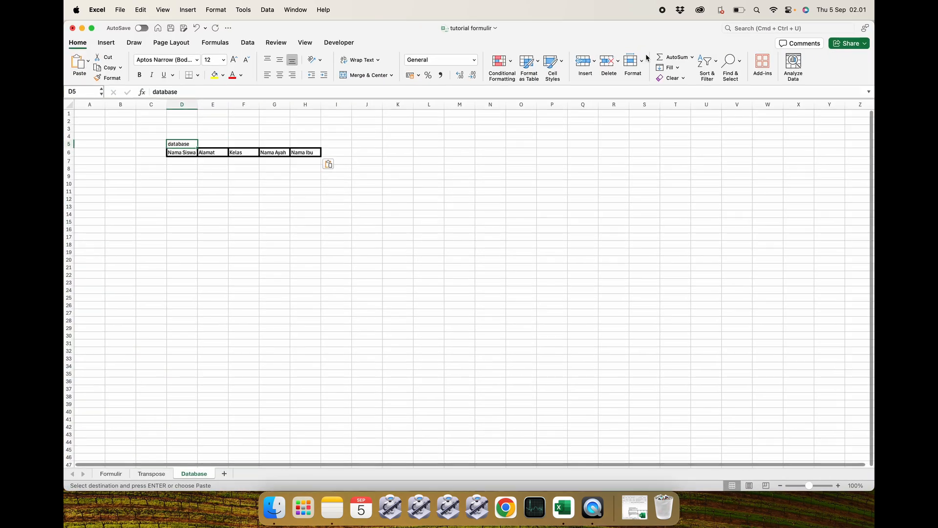
click(393, 124)
click(236, 174)
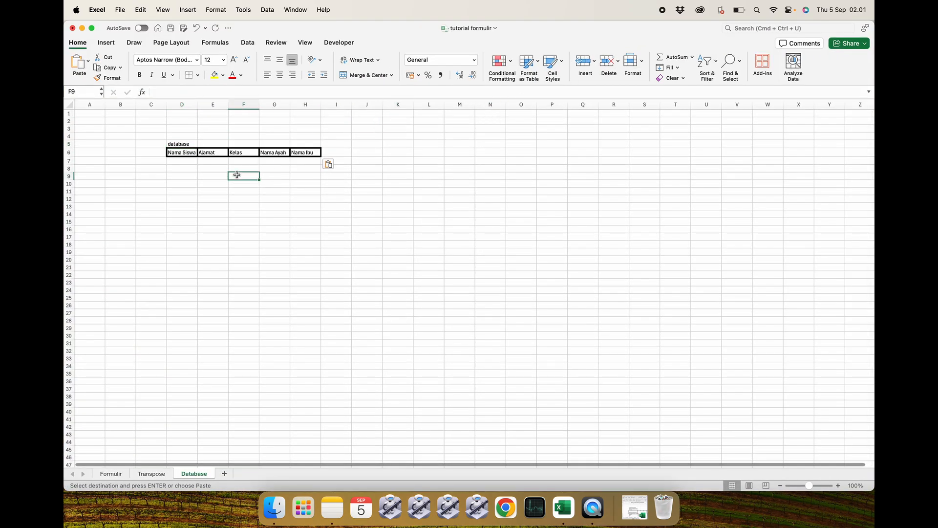
Open the Developer tab and browse the General, Accessibility and Edit panes of Excel Preferences.
click(340, 44)
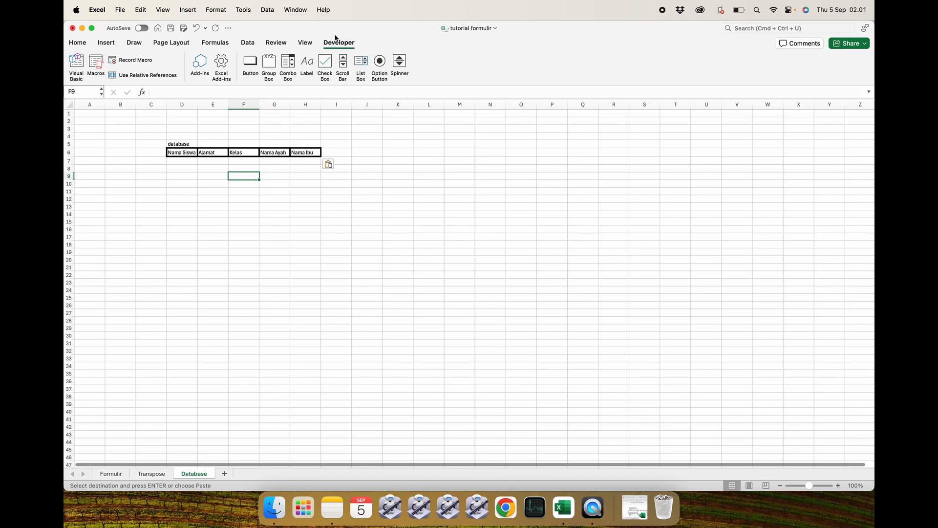
click(121, 9)
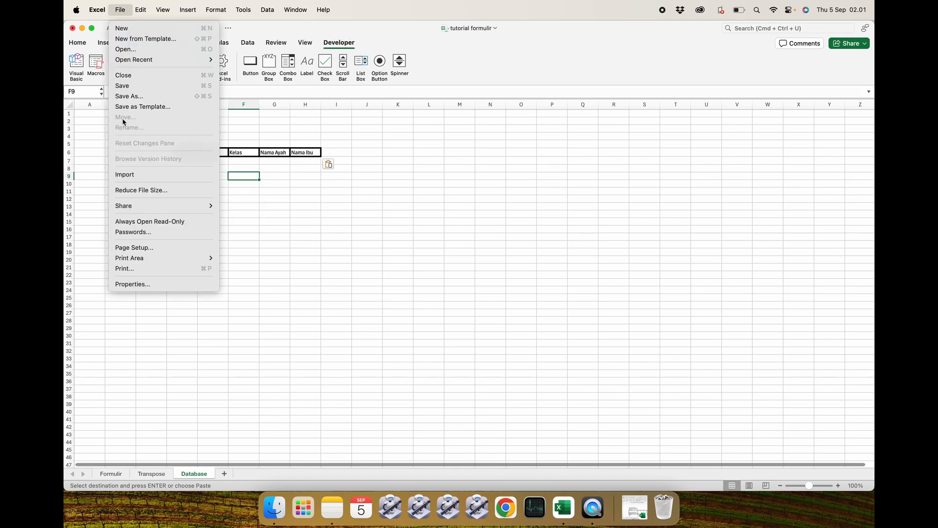
mouse_move(90, 10)
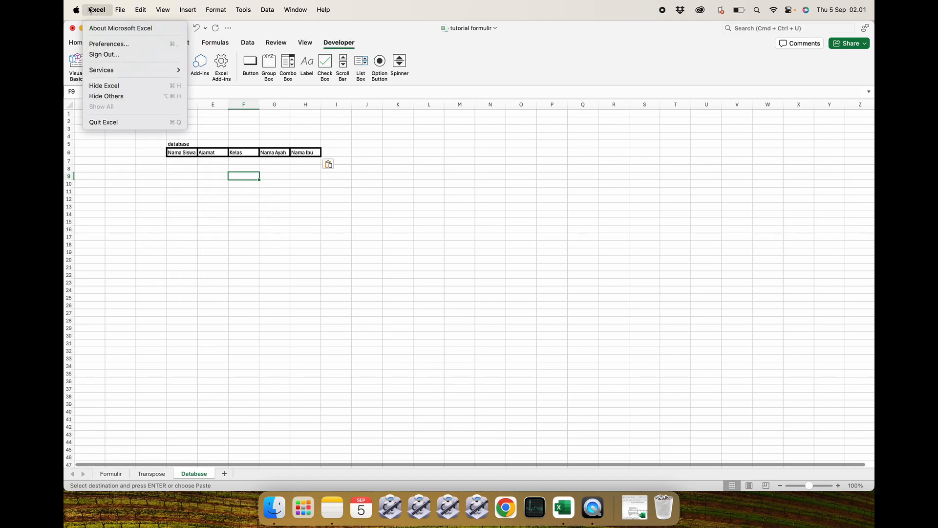
click(100, 44)
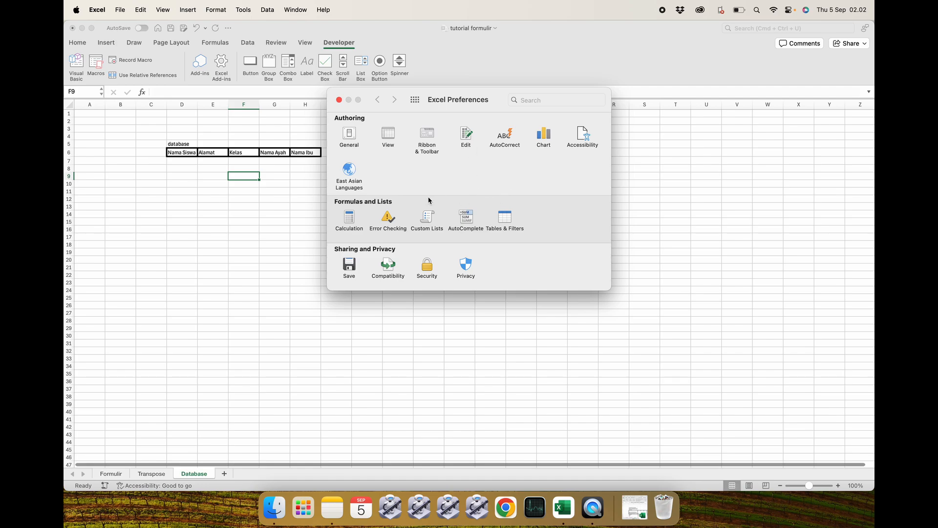
click(350, 134)
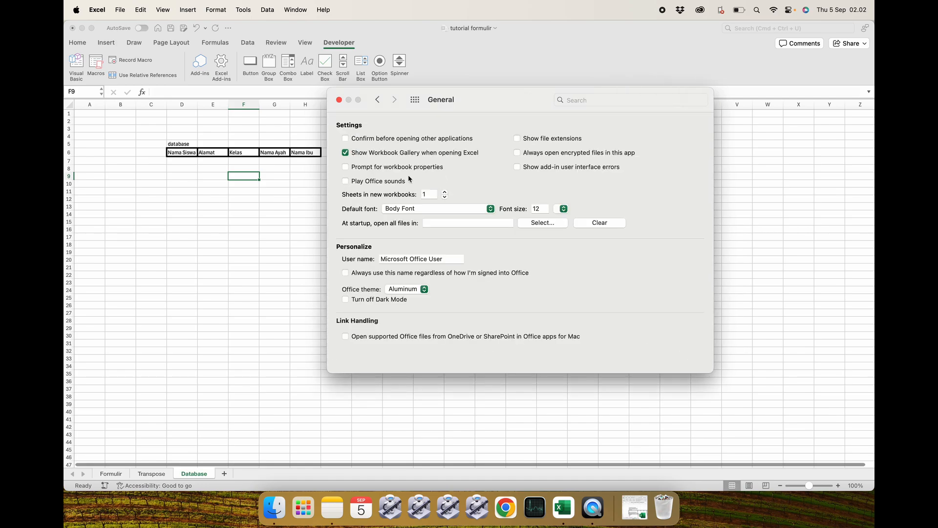
click(377, 100)
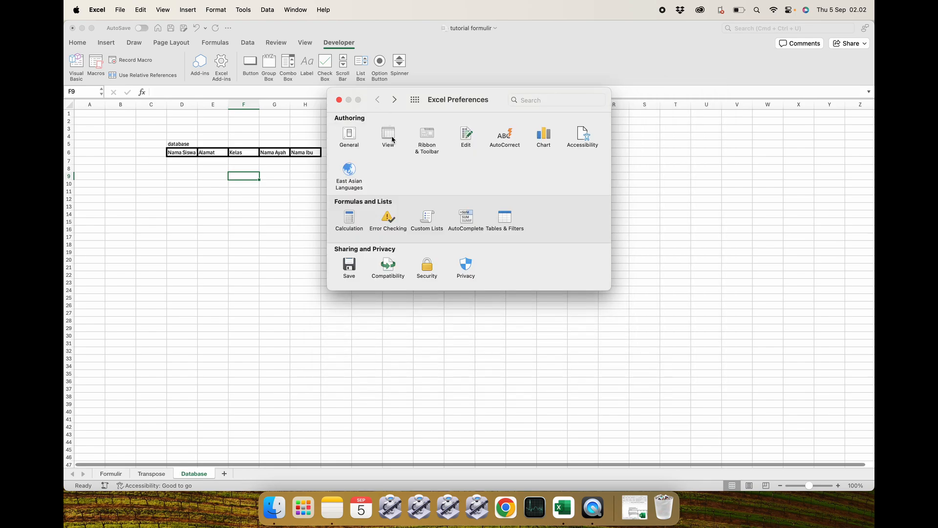
click(581, 141)
click(378, 100)
click(467, 135)
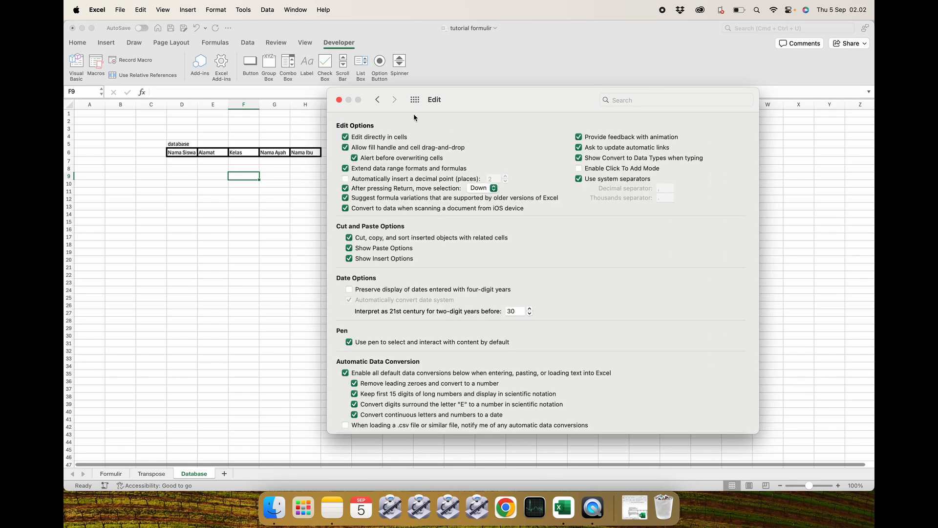
click(378, 100)
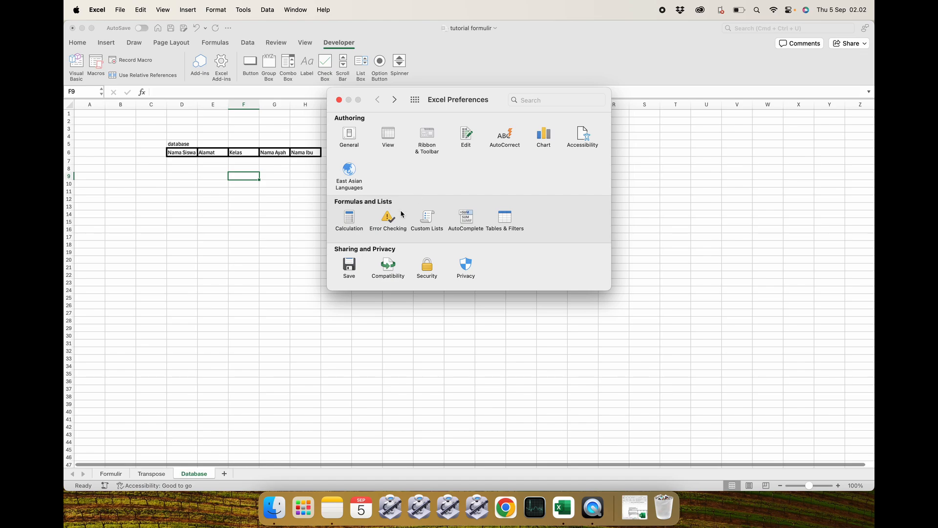
Remove the Developer tab from the ribbon in the Ribbon & Toolbar preferences and save.
click(423, 131)
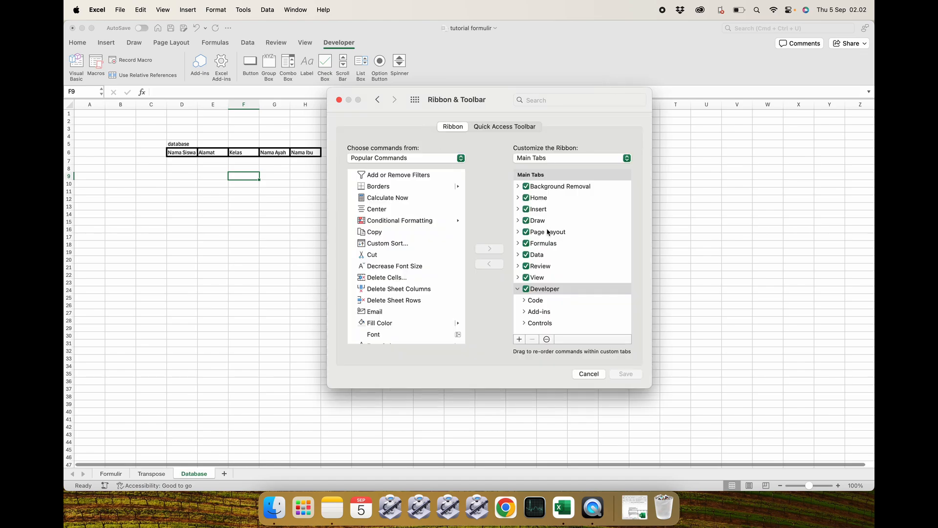
click(526, 290)
click(621, 375)
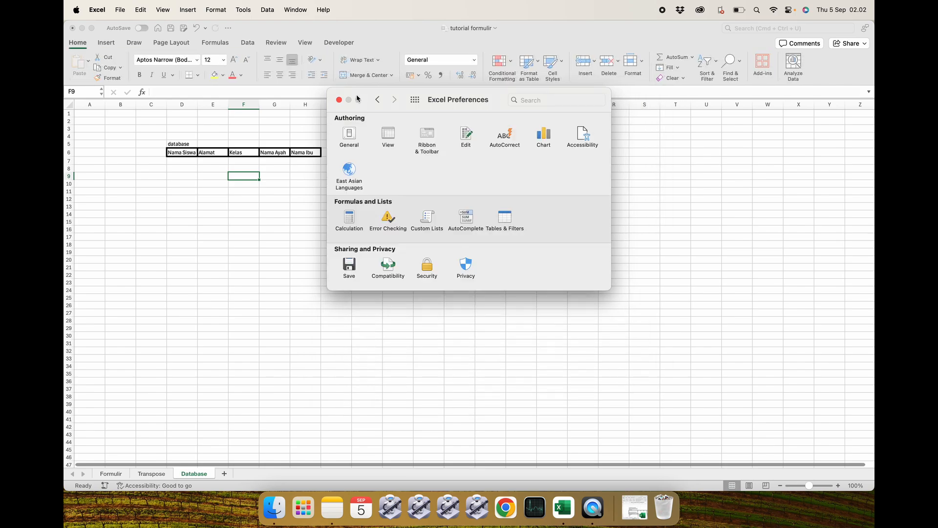
click(338, 100)
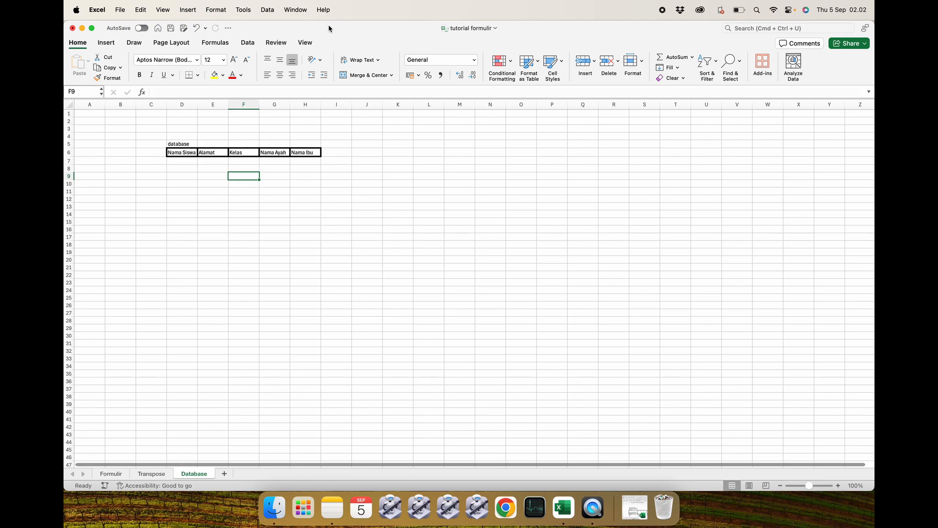
Re-enable the Developer tab in the Ribbon & Toolbar preferences, save, and open the Developer tab.
click(99, 10)
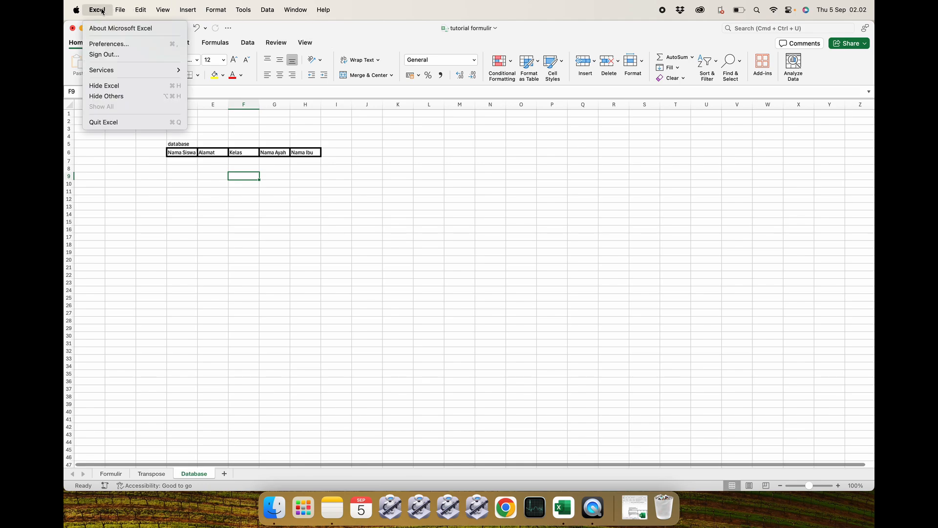
click(108, 45)
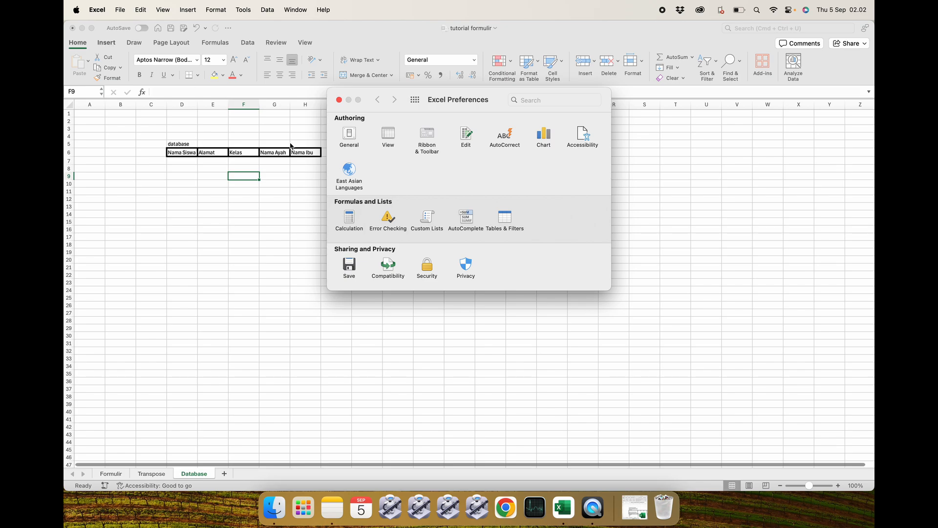
click(433, 140)
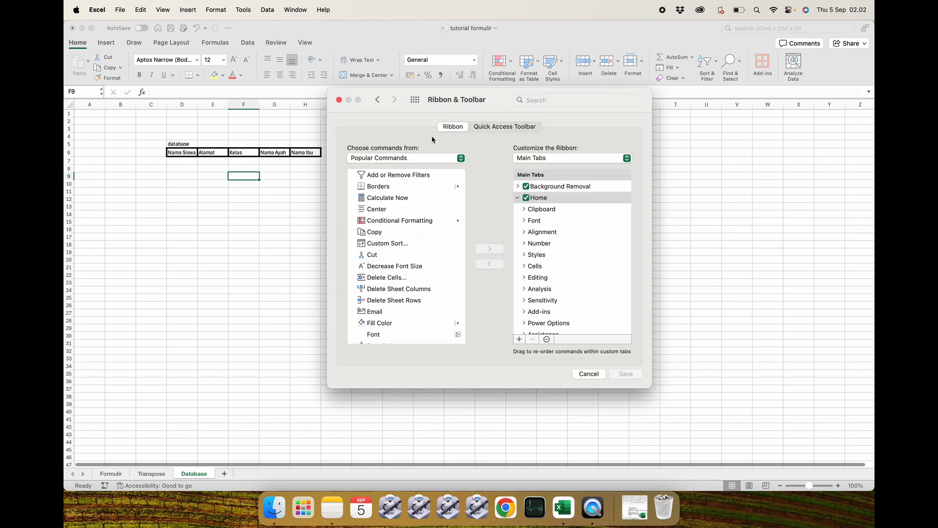
scroll(549, 274, down, 5)
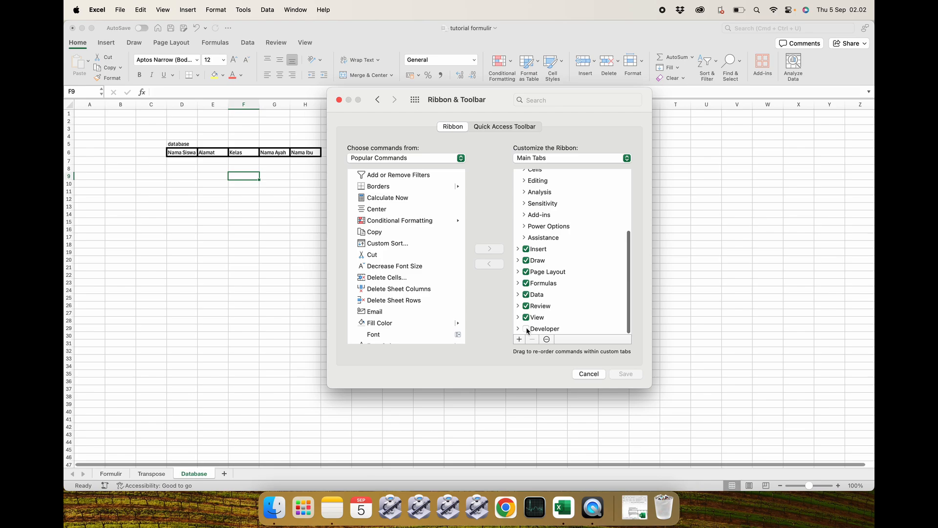
click(526, 329)
scroll(415, 268, down, 10)
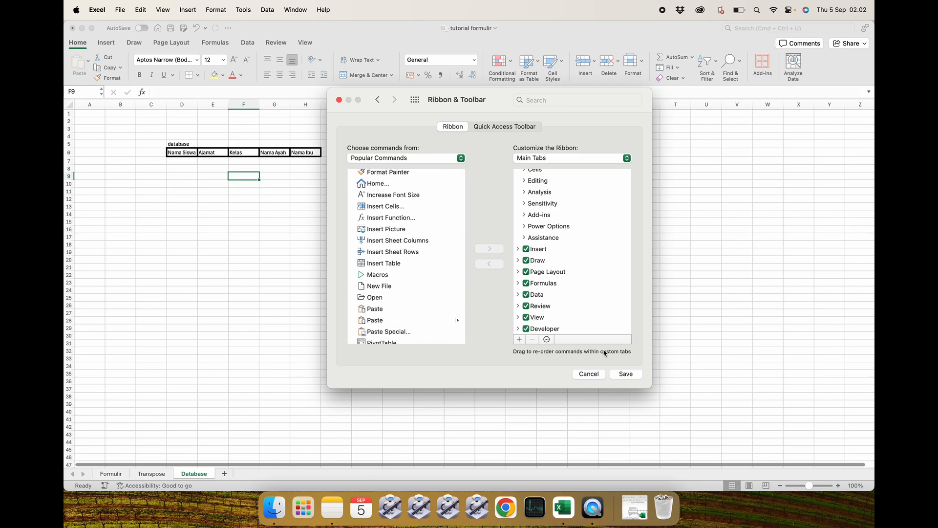
click(625, 374)
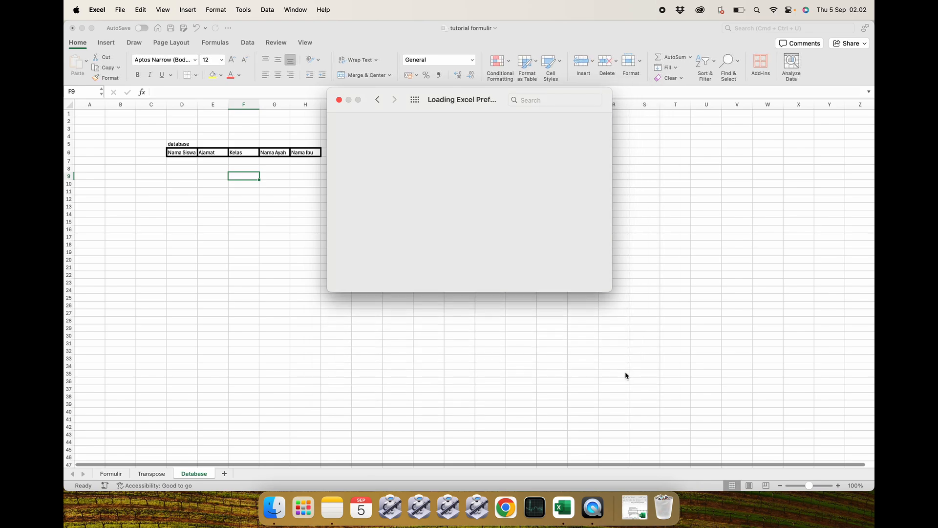
click(338, 99)
click(338, 43)
Review the Formulir, Transpose and Database sheets of the tutorial workbook.
click(291, 230)
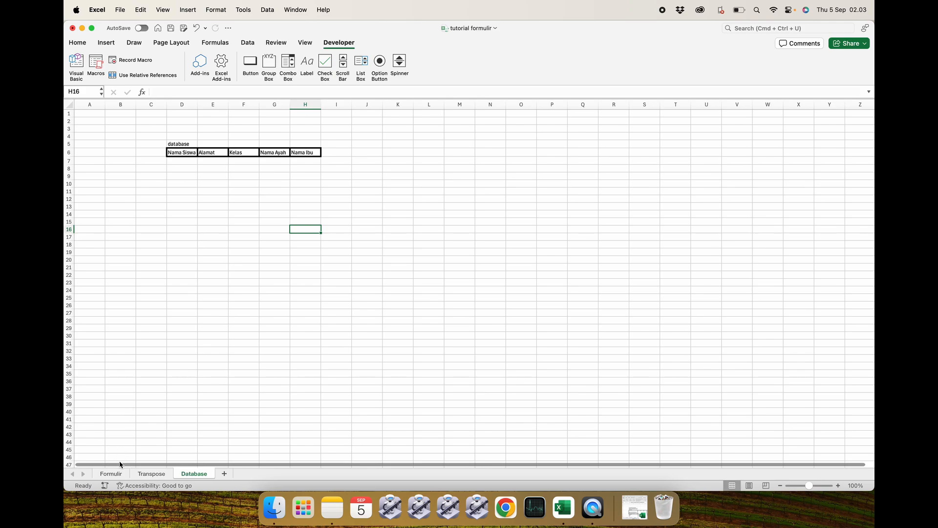
click(111, 474)
click(236, 360)
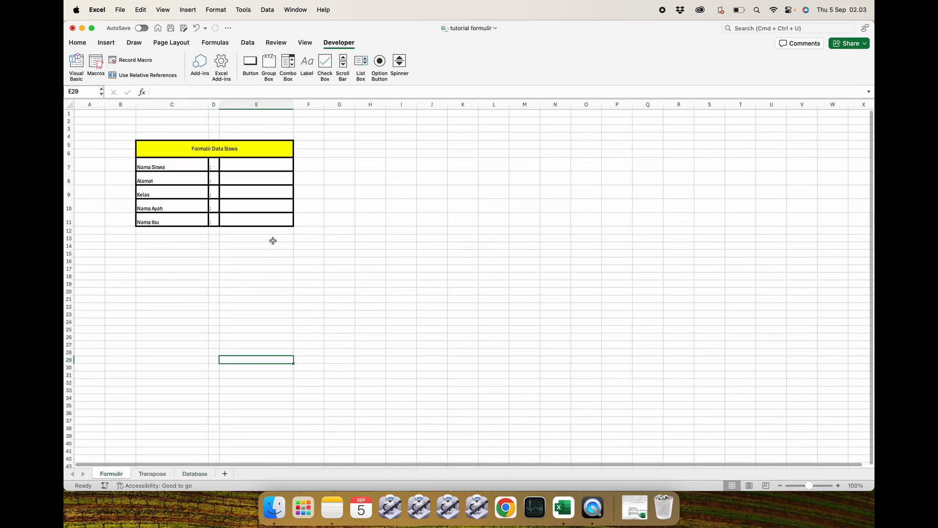
drag(250, 164, 248, 216)
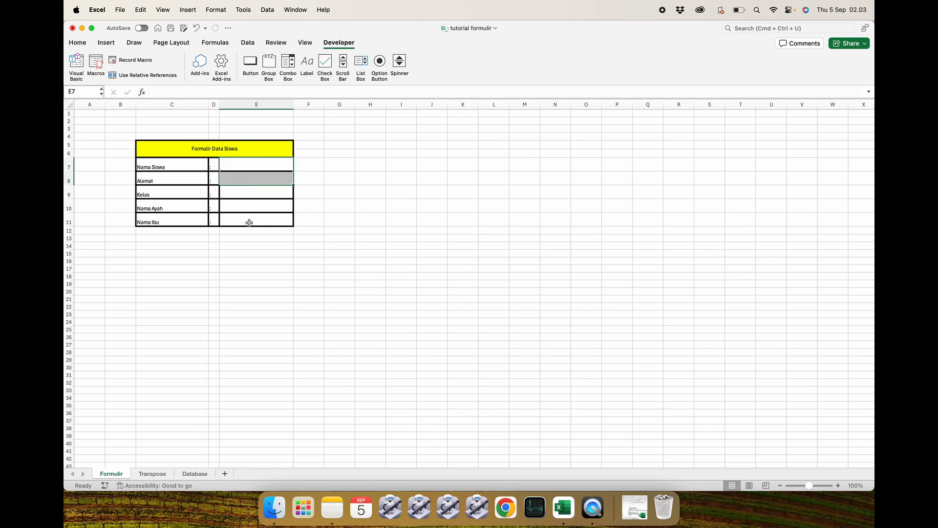
click(249, 222)
click(153, 474)
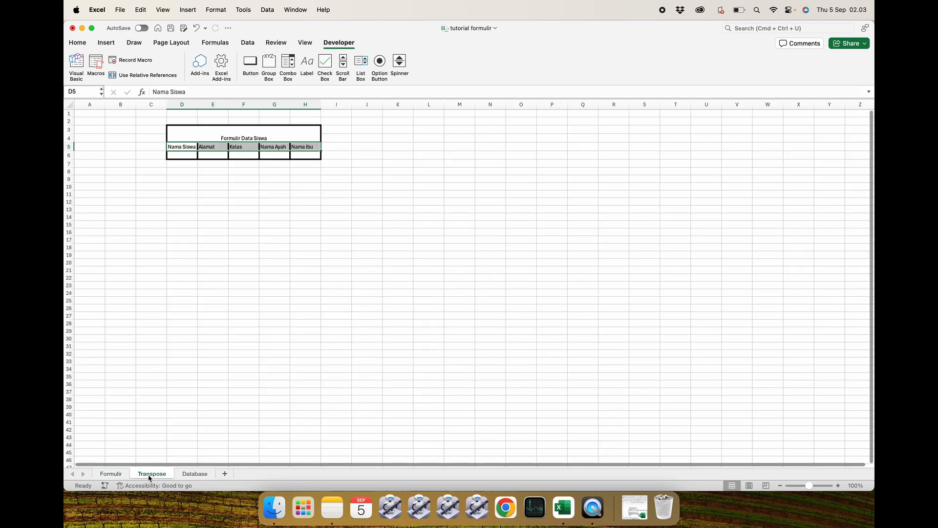
click(195, 230)
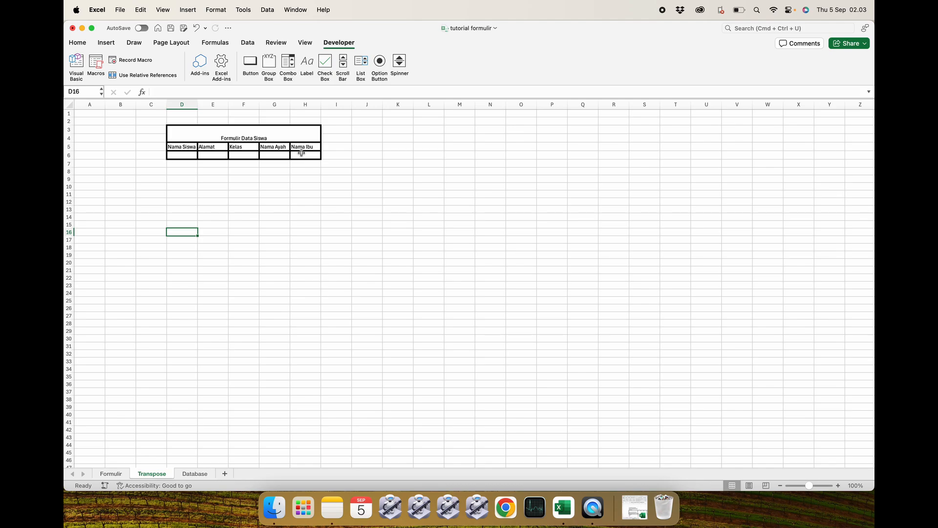
click(189, 476)
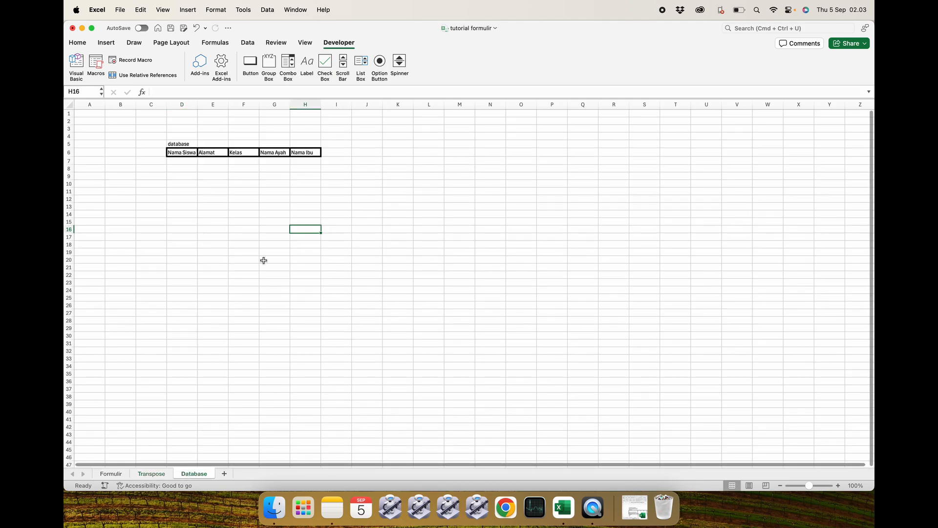
click(255, 191)
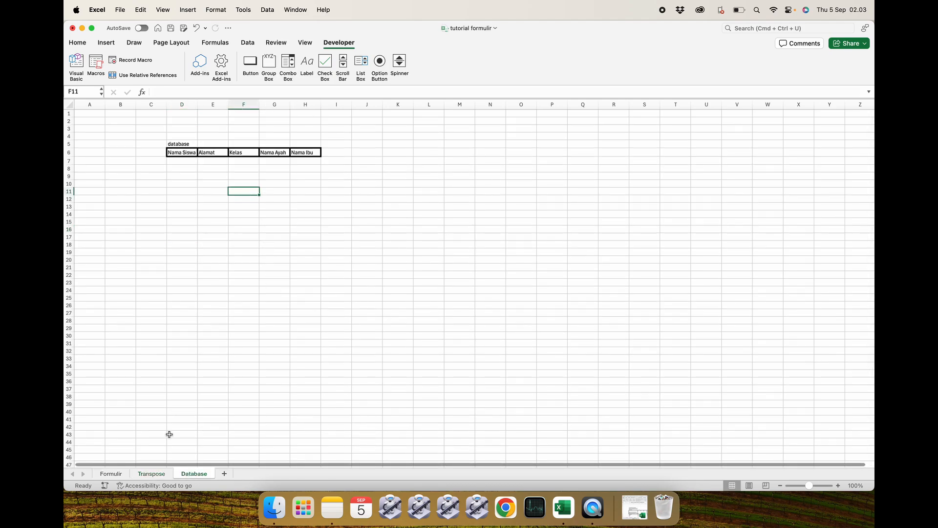
click(151, 474)
click(208, 317)
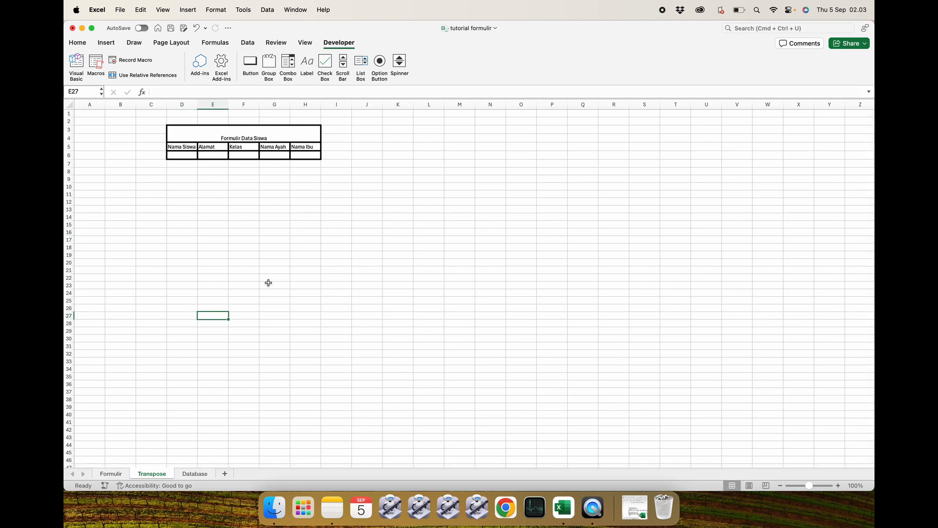
click(335, 210)
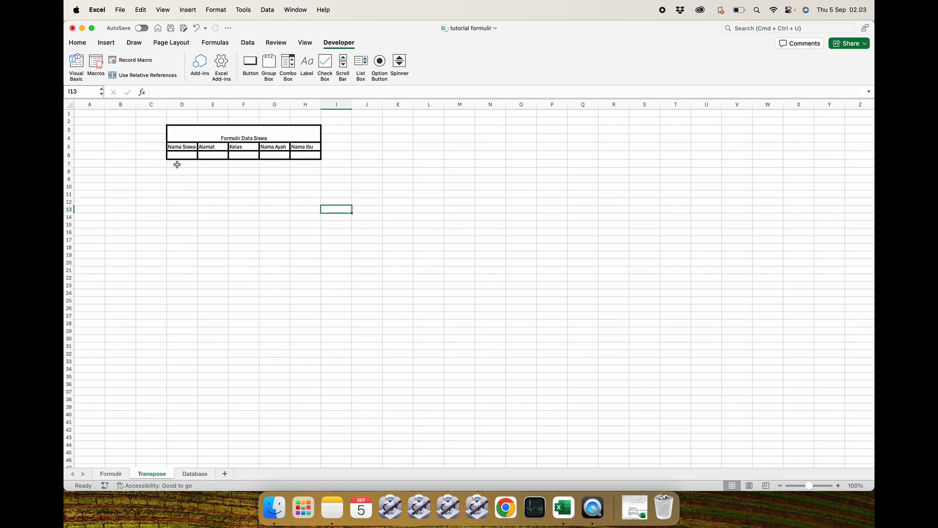
click(189, 475)
click(248, 207)
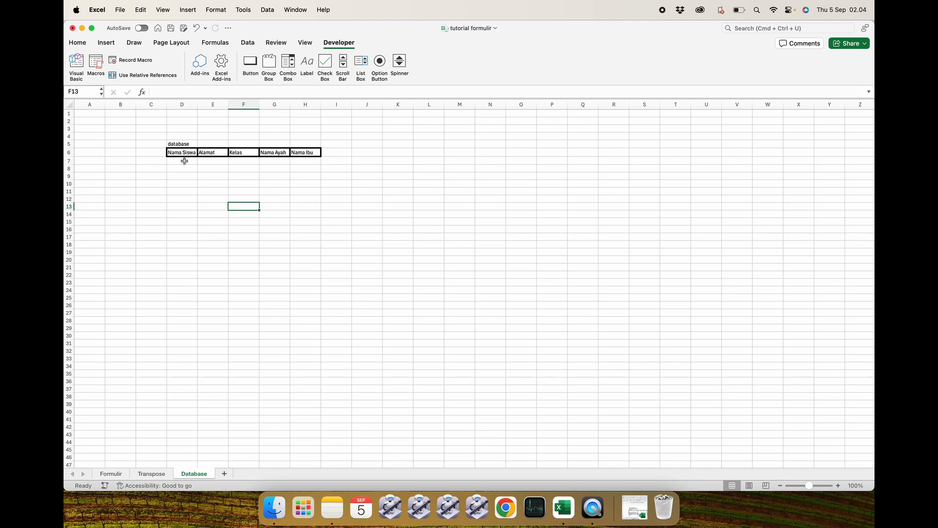
click(183, 178)
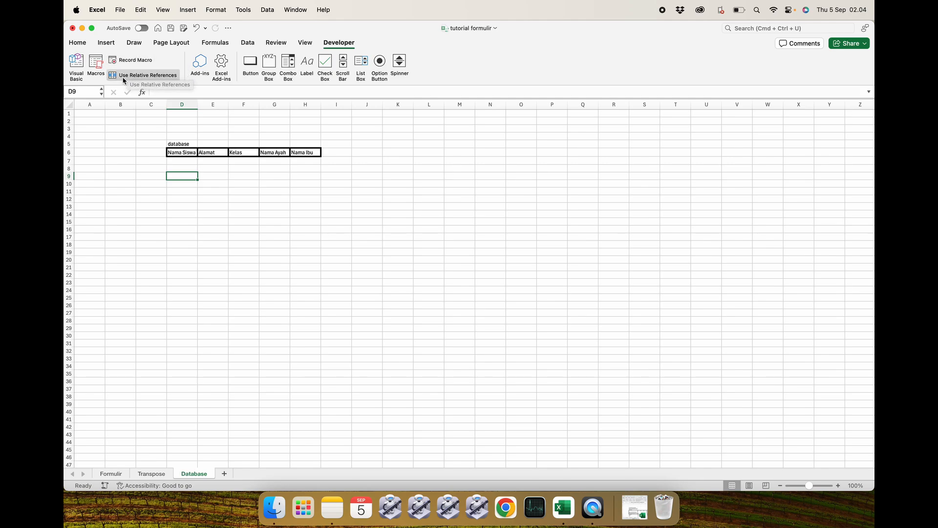
click(173, 77)
click(127, 152)
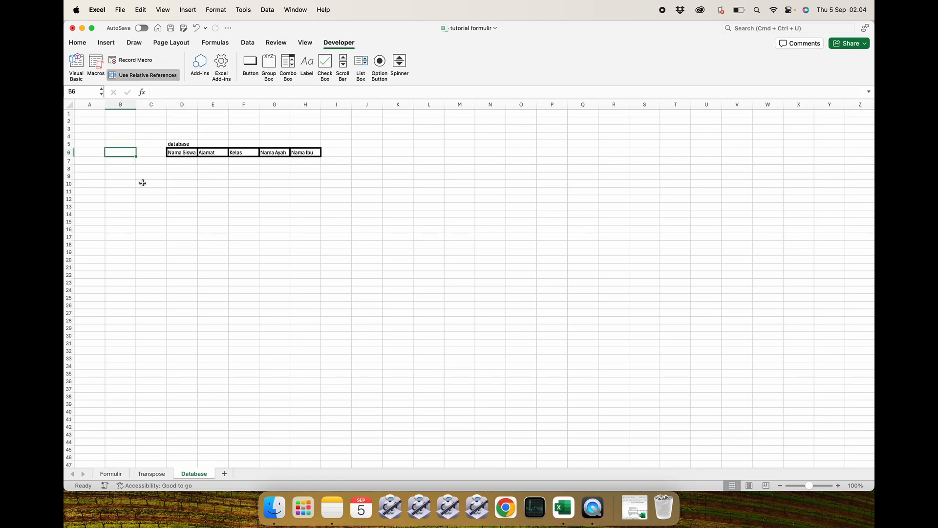
click(138, 77)
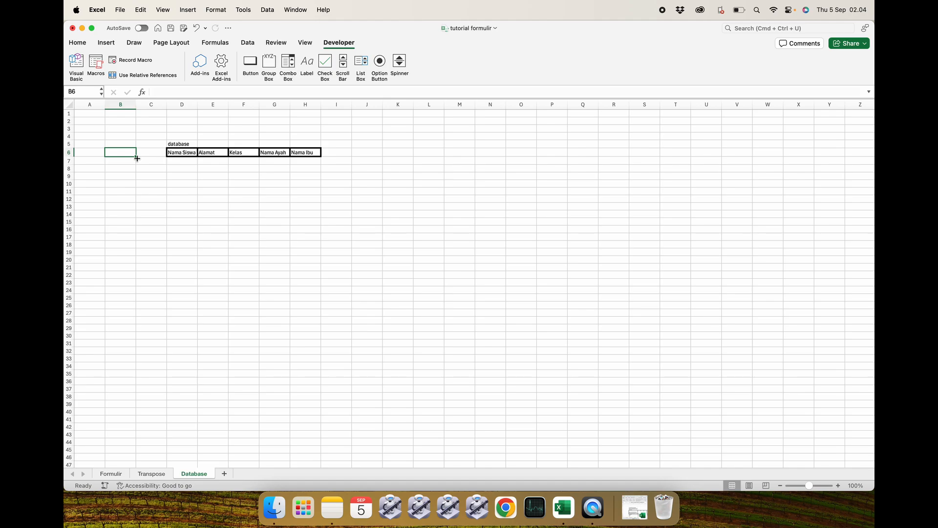
click(162, 194)
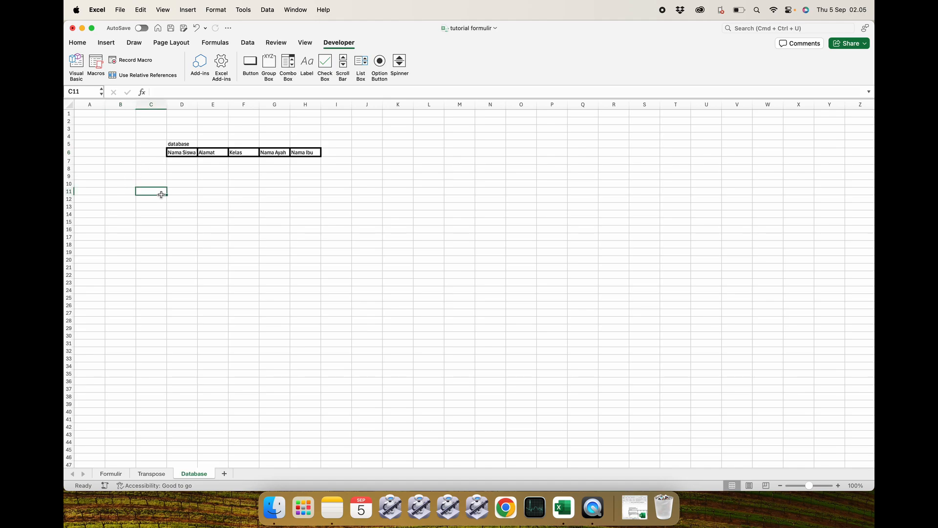
Start recording a new macro named database_1, stored in this workbook.
click(132, 61)
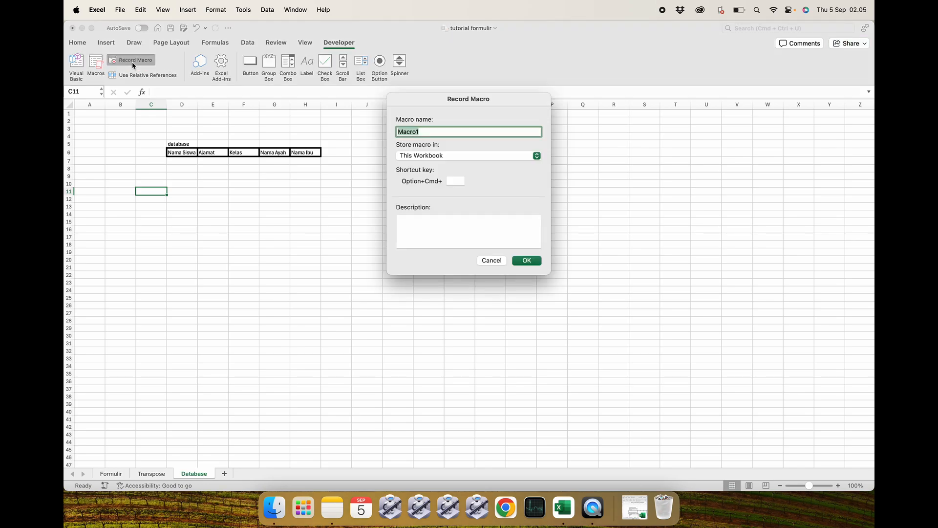
click(429, 131)
key(BackSpace)
key(BackSpace)
key(BackSpace)
key(BackSpace)
key(BackSpace)
key(BackSpace)
text(database_1)
click(526, 259)
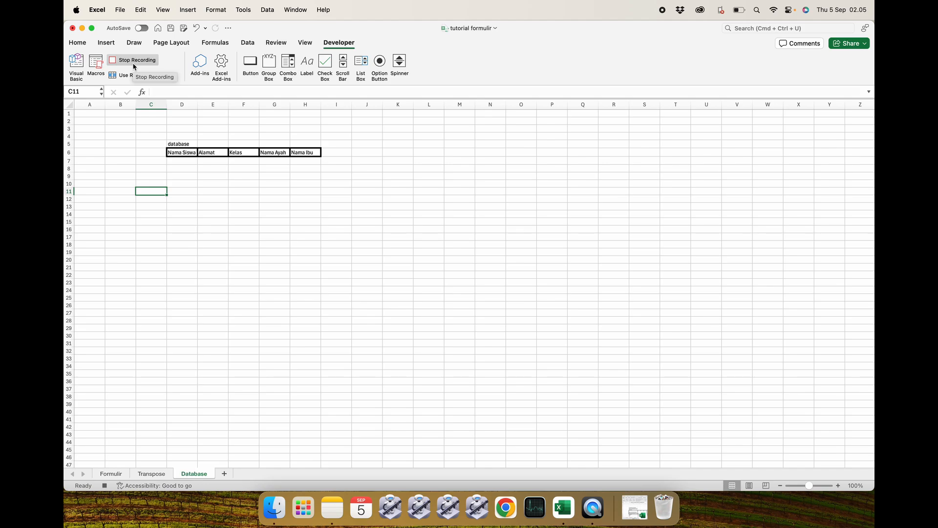
On the Transpose sheet, copy the empty input row D6:H6 below the form headers.
click(153, 474)
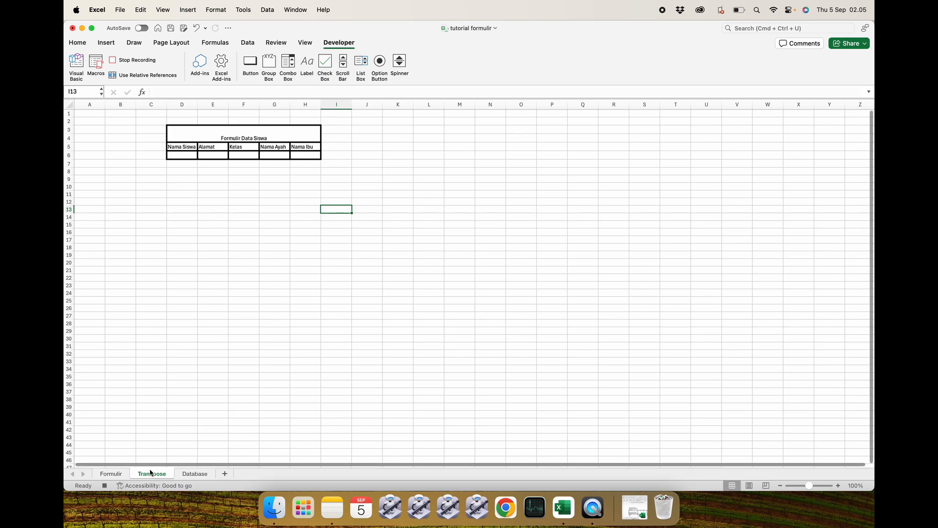
click(180, 156)
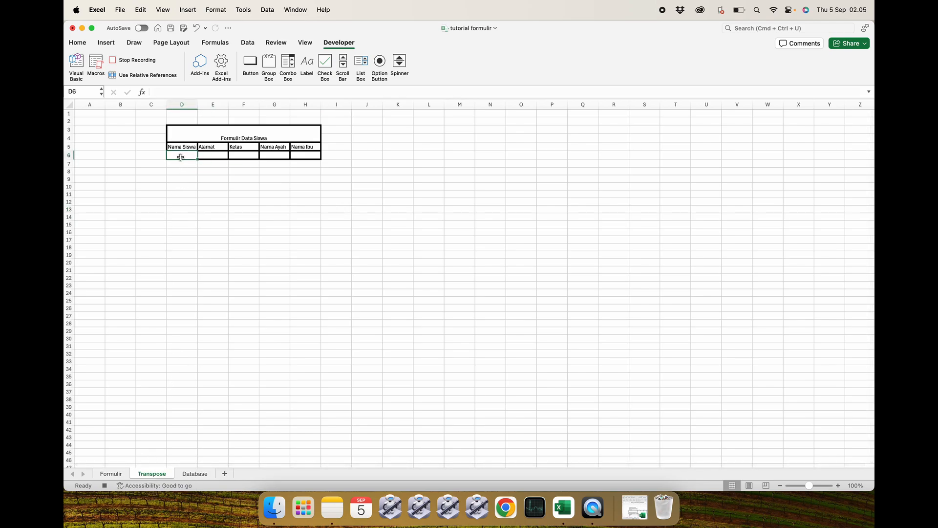
drag(180, 157, 296, 156)
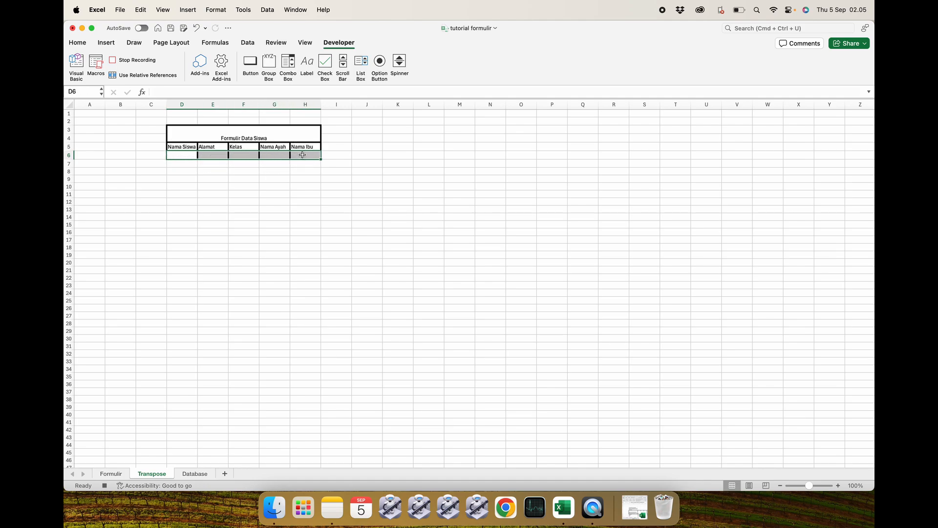
right_click(303, 154)
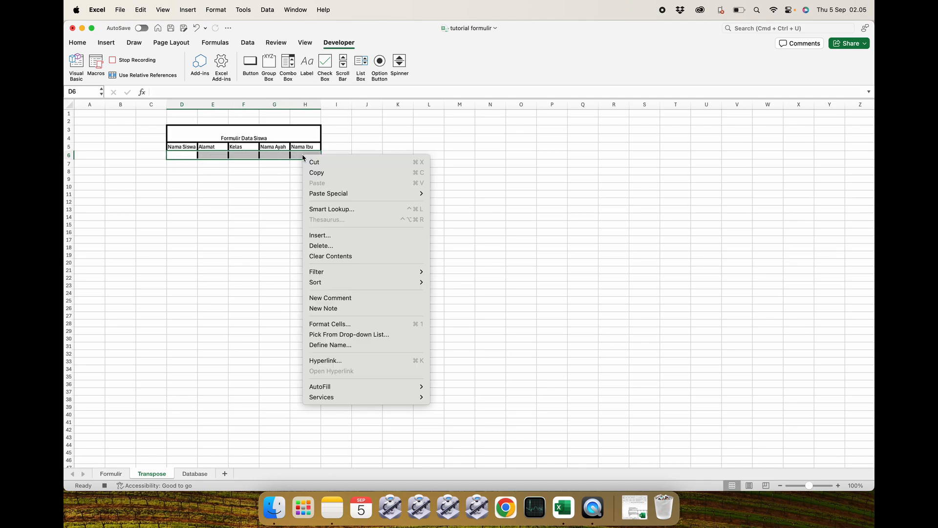
click(320, 174)
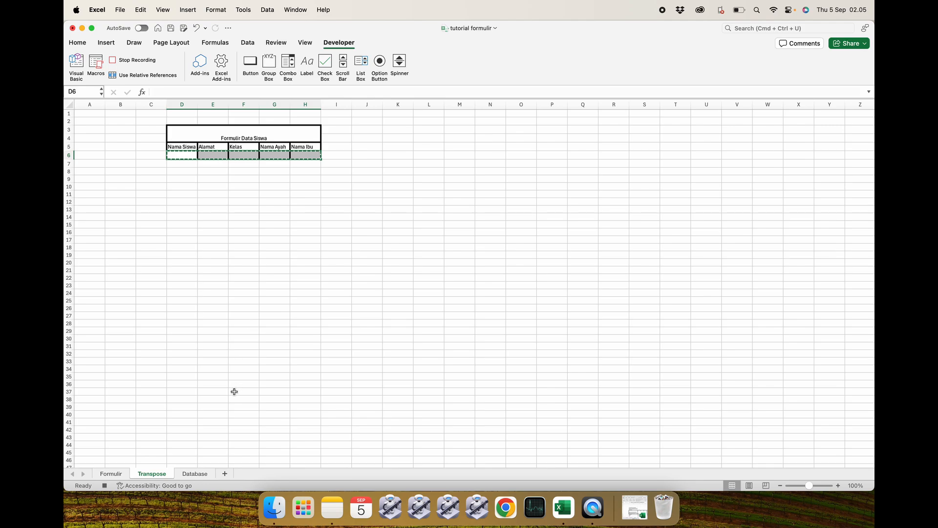
On the Database sheet, select the Nama Siswa header cell D6 and switch on relative references for the recording.
click(193, 476)
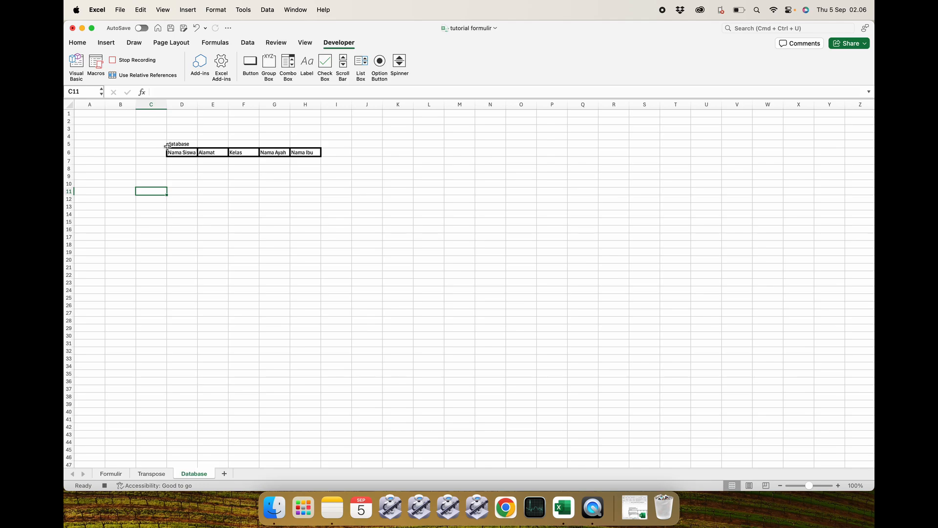
click(185, 145)
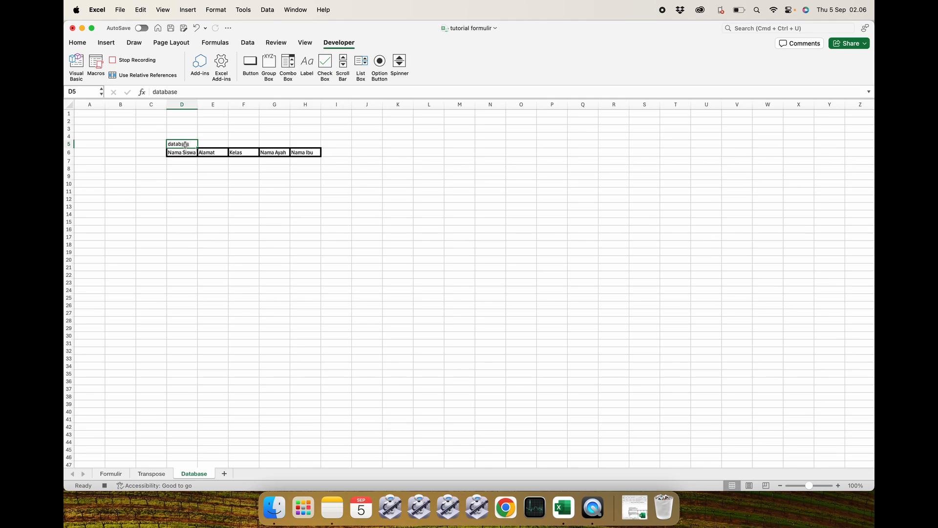
key(Down)
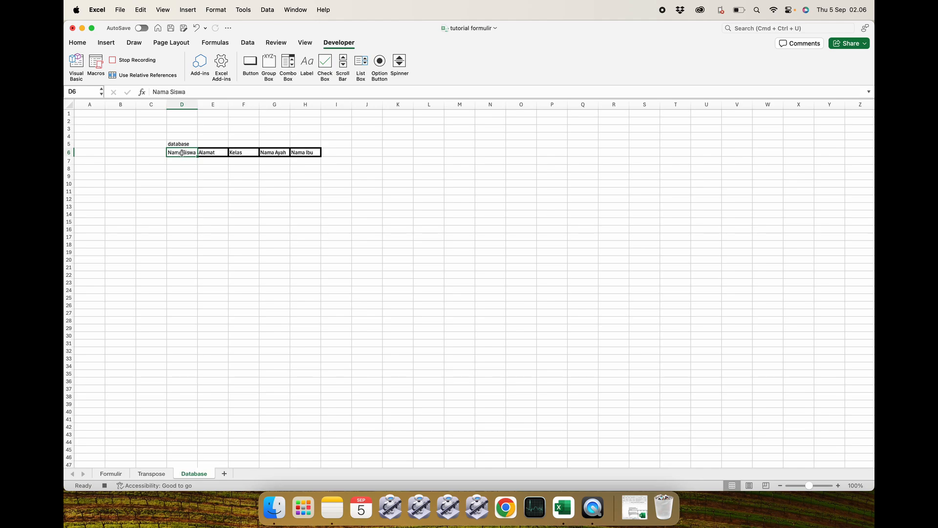
click(150, 76)
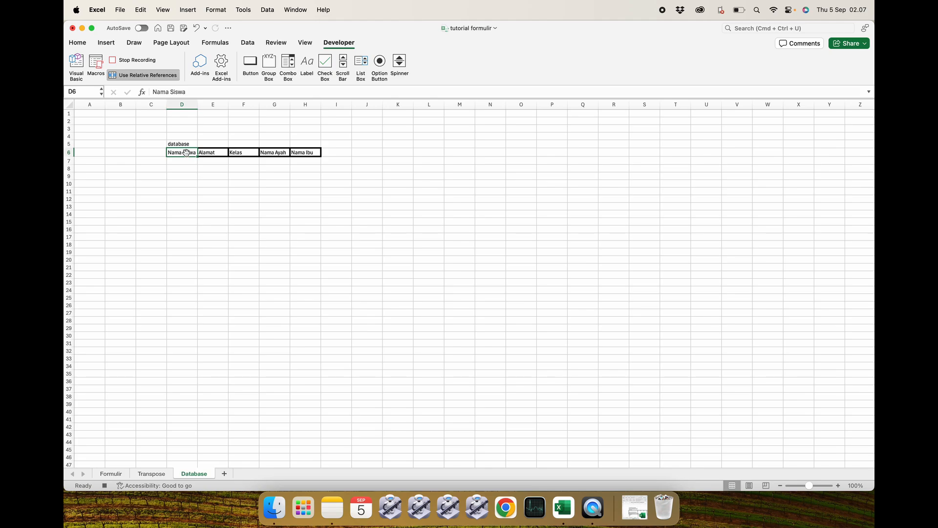
Move down to D7, switch off relative references, and paste the copied row there as values only.
key(Return)
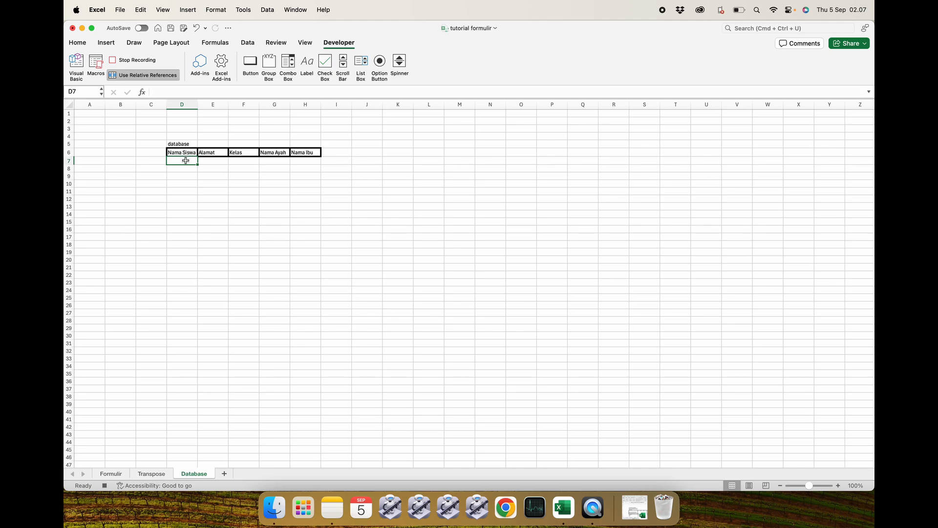
click(158, 77)
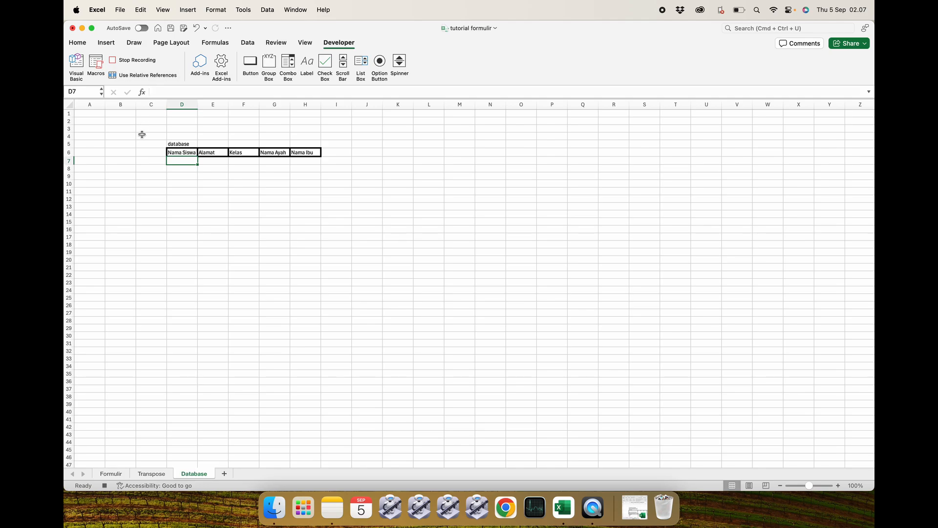
right_click(179, 161)
mouse_move(194, 201)
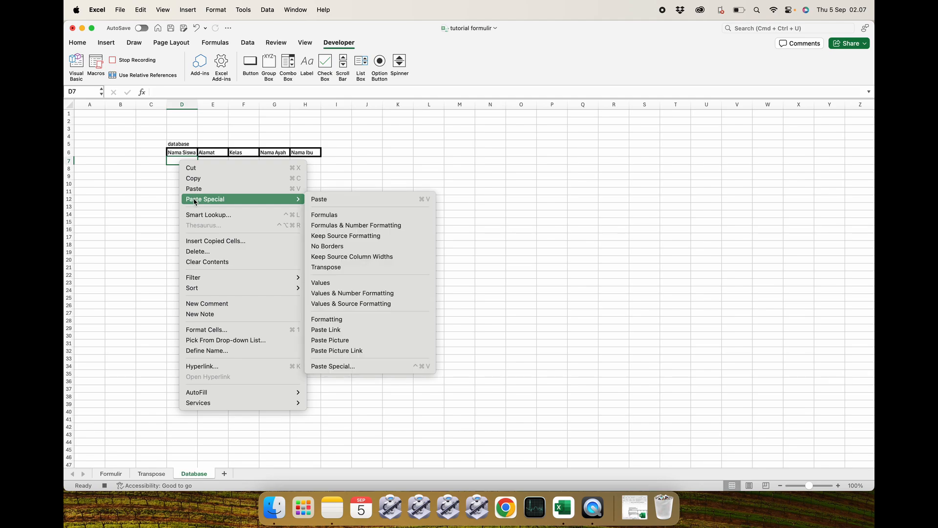
click(341, 283)
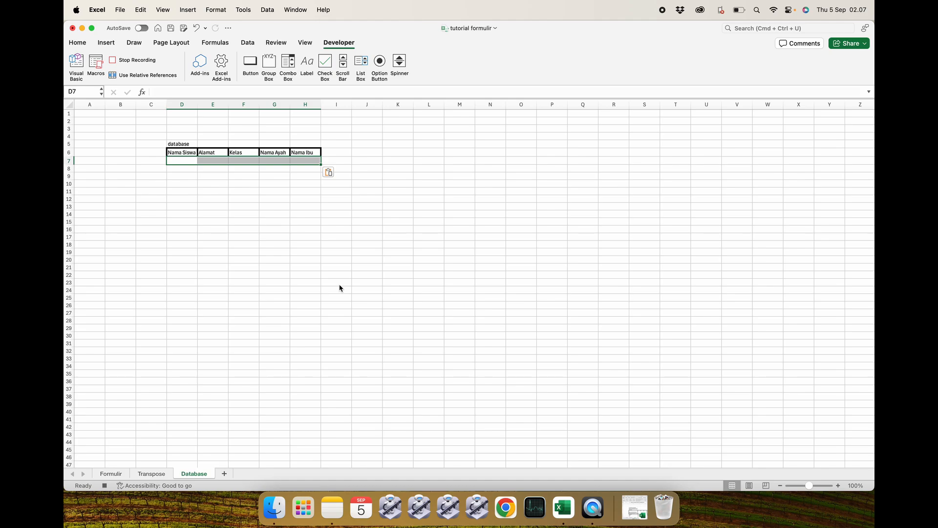
Return to the Formulir sheet, select input cell E7, and stop the macro recording.
click(116, 474)
click(251, 161)
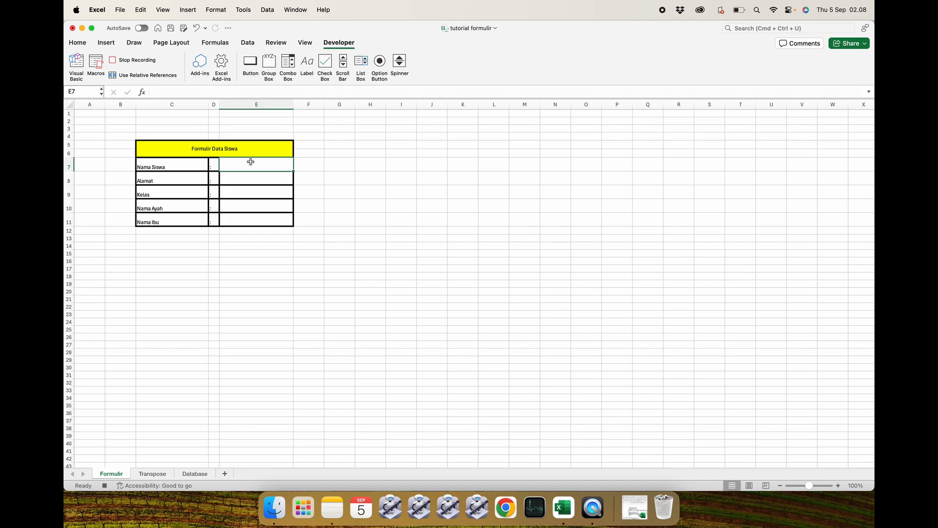
drag(252, 163, 254, 218)
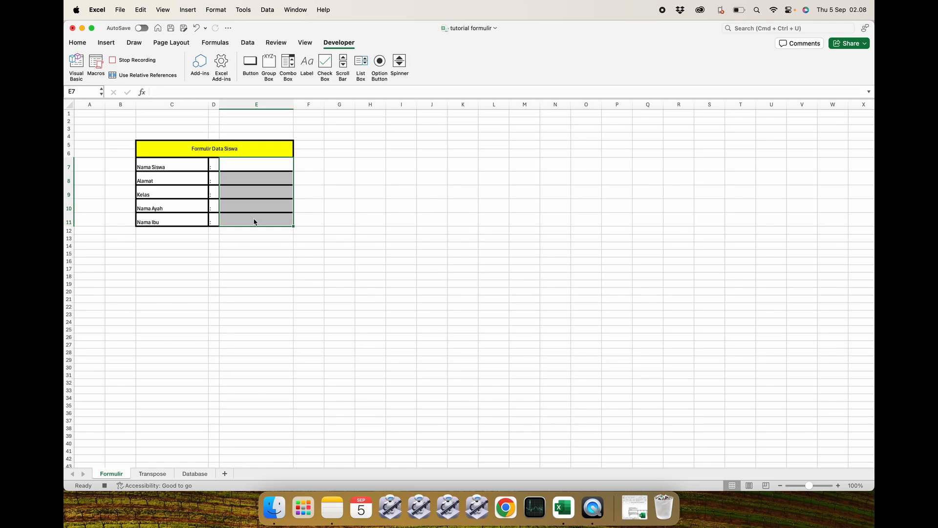
click(250, 252)
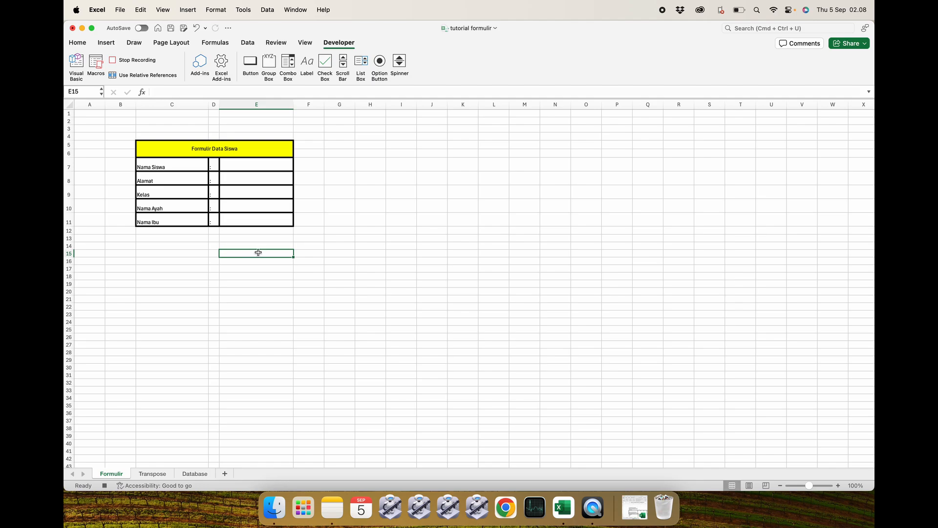
click(274, 163)
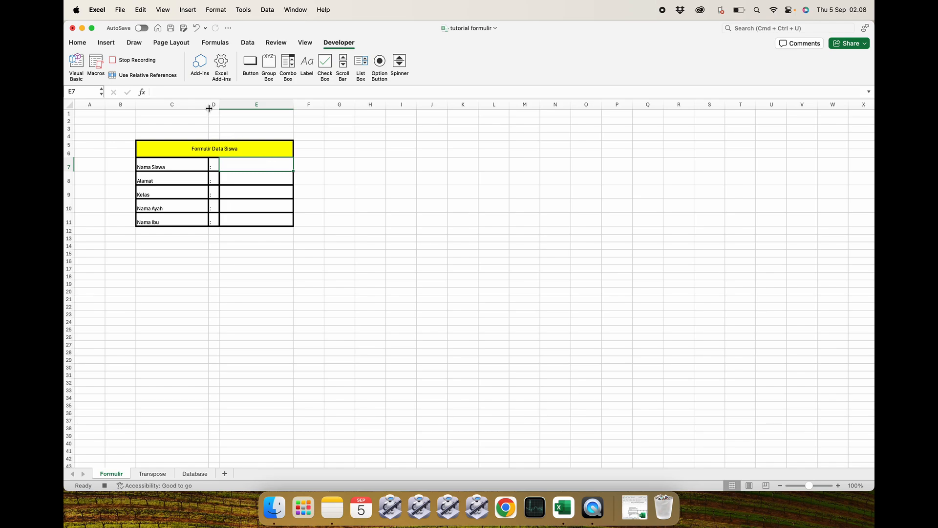
click(141, 62)
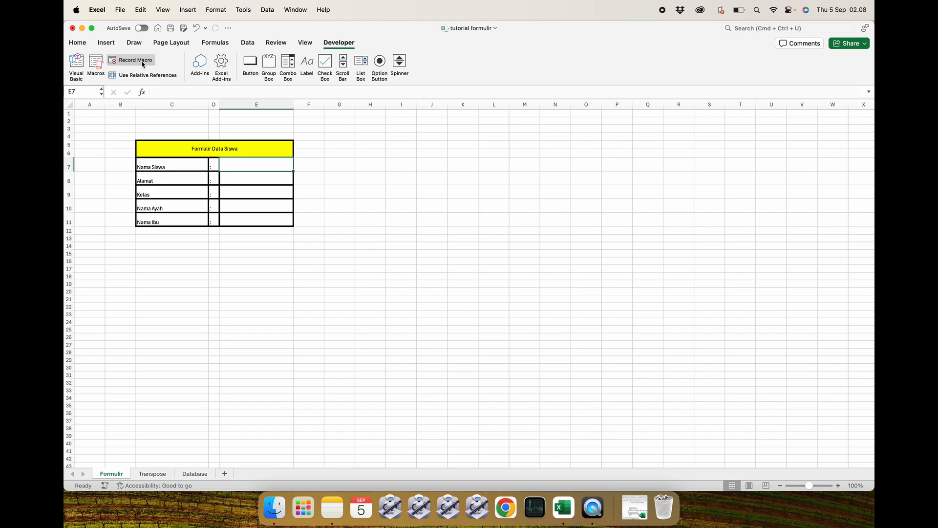
Open the Visual Basic editor and locate Module1 in the tutorial formulir project.
click(76, 66)
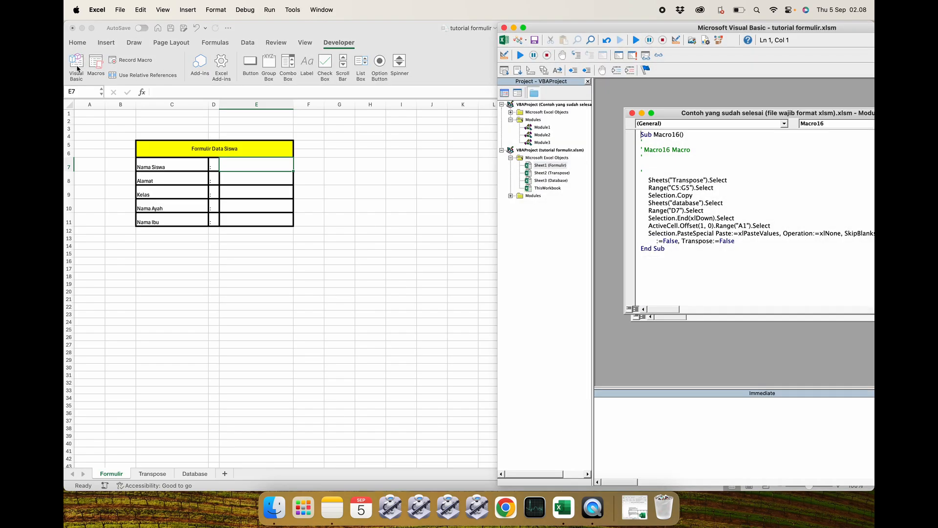
drag(669, 27, 485, 42)
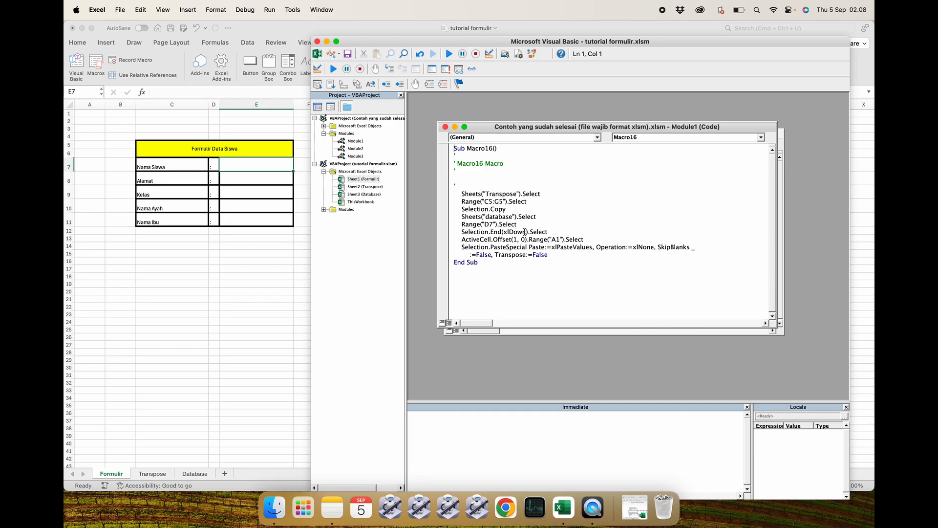
click(323, 209)
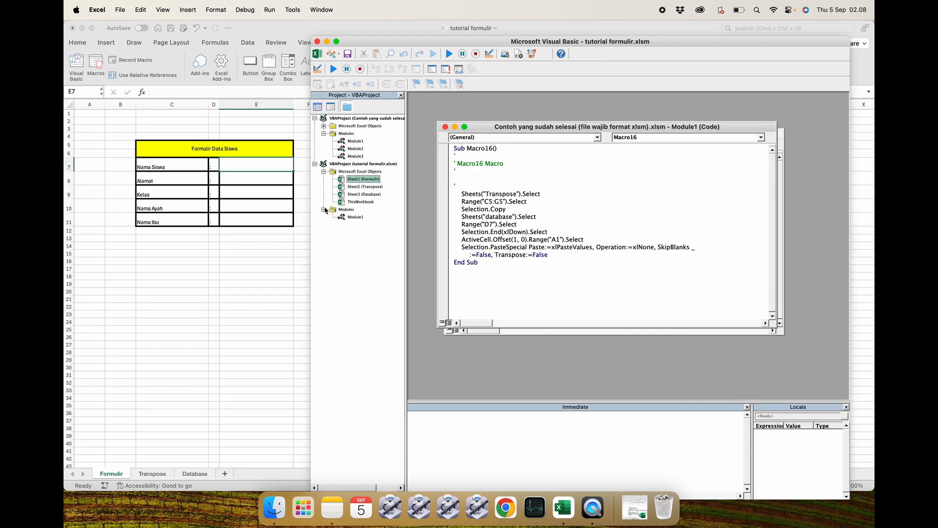
click(401, 95)
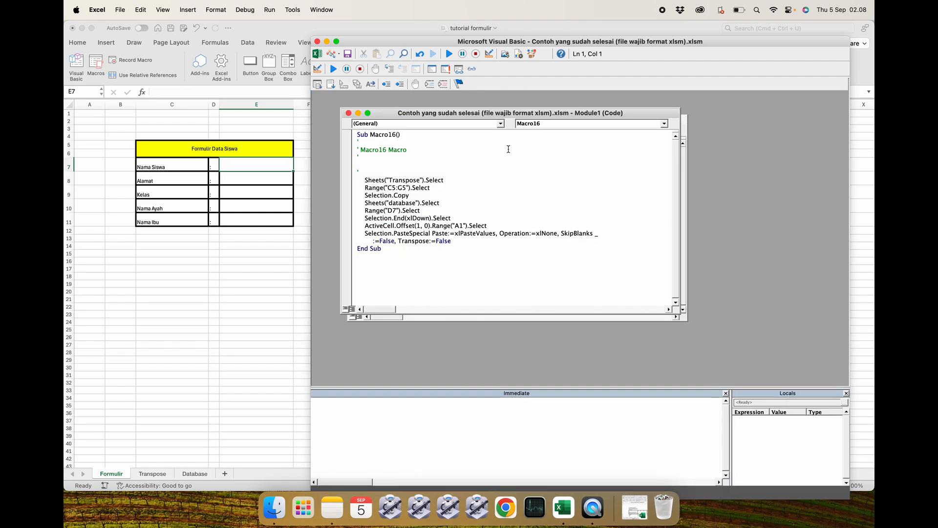
click(348, 113)
click(355, 120)
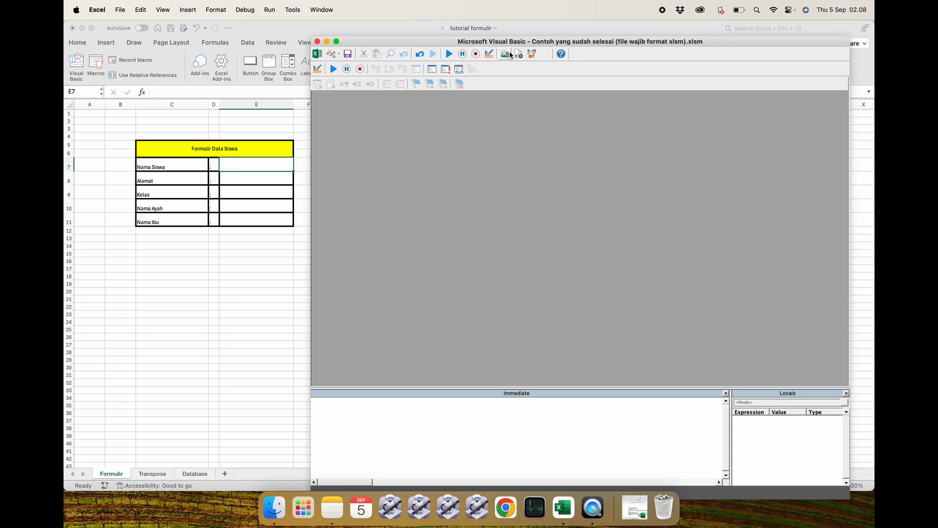
click(491, 54)
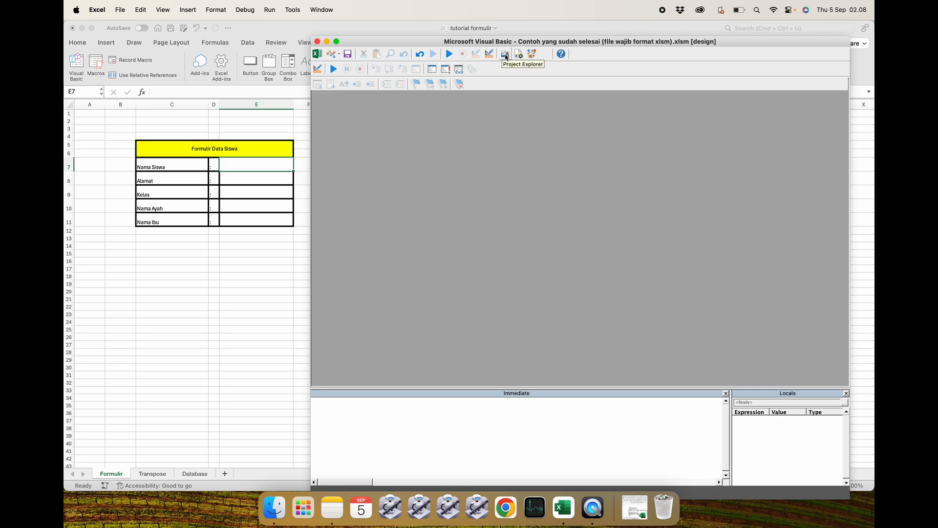
click(505, 55)
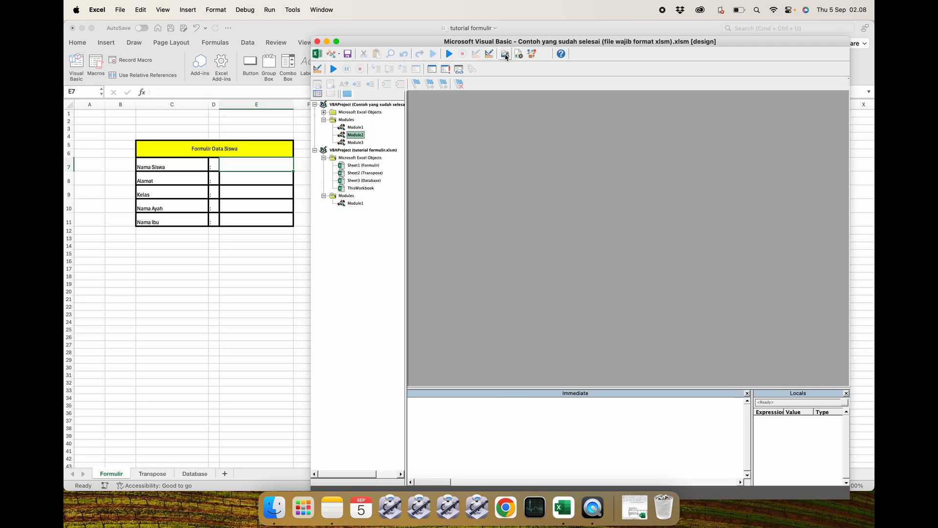
click(350, 204)
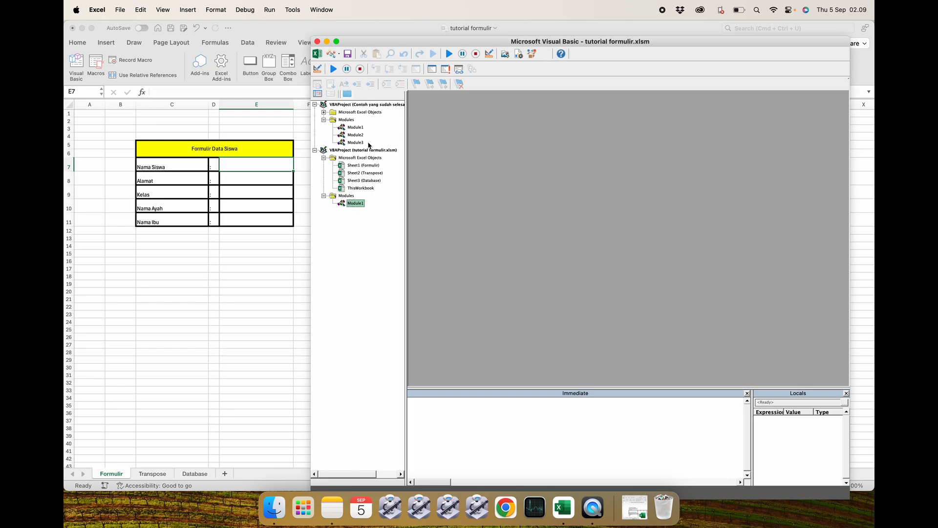
Reopen the Visual Basic editor and browse the module lists of both open VBA projects.
click(255, 180)
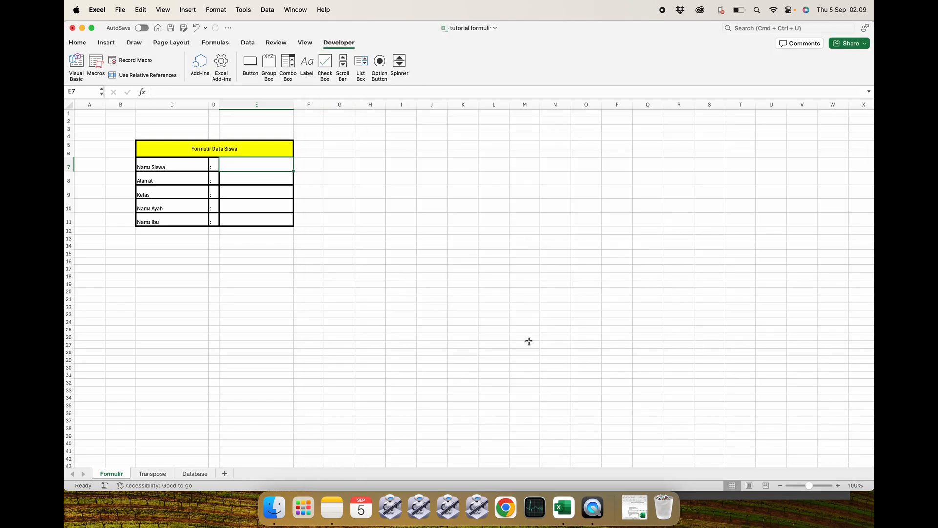
click(74, 62)
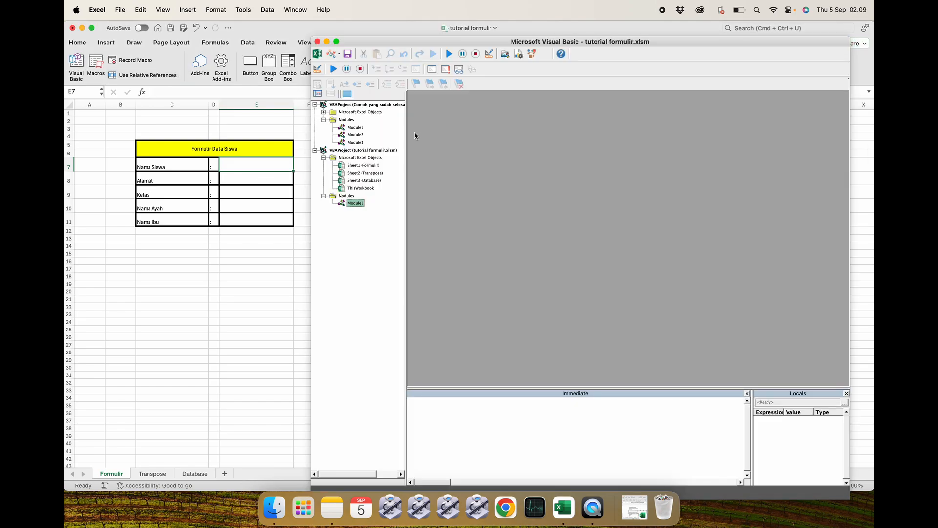
click(315, 105)
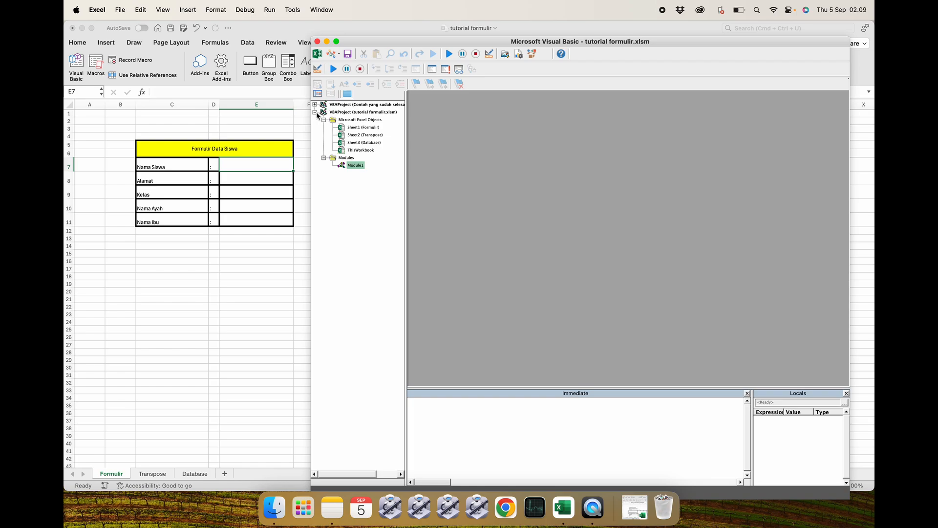
click(315, 112)
click(315, 112)
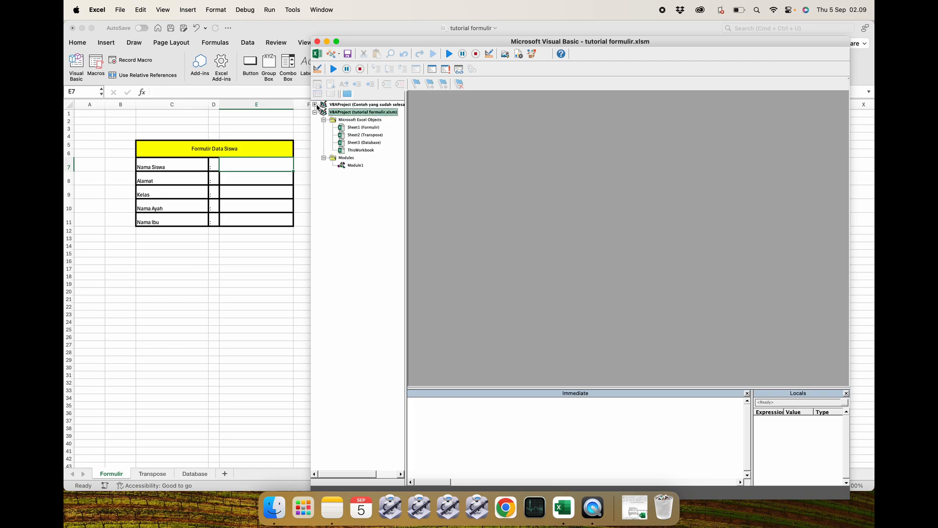
click(315, 105)
click(354, 203)
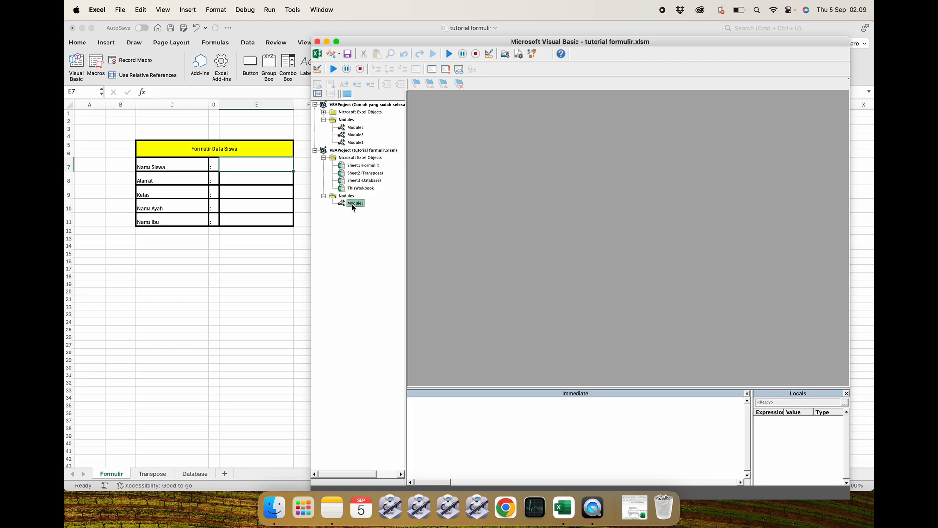
click(363, 105)
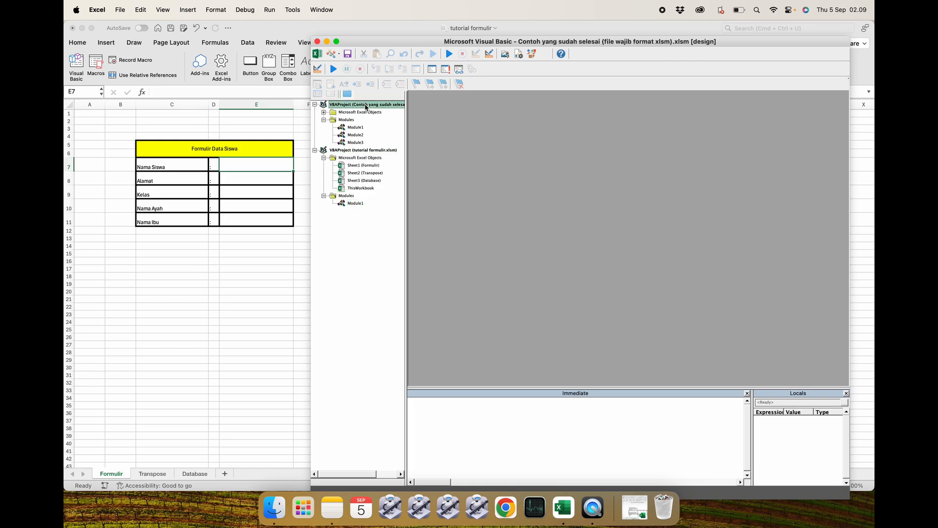
drag(405, 163, 458, 163)
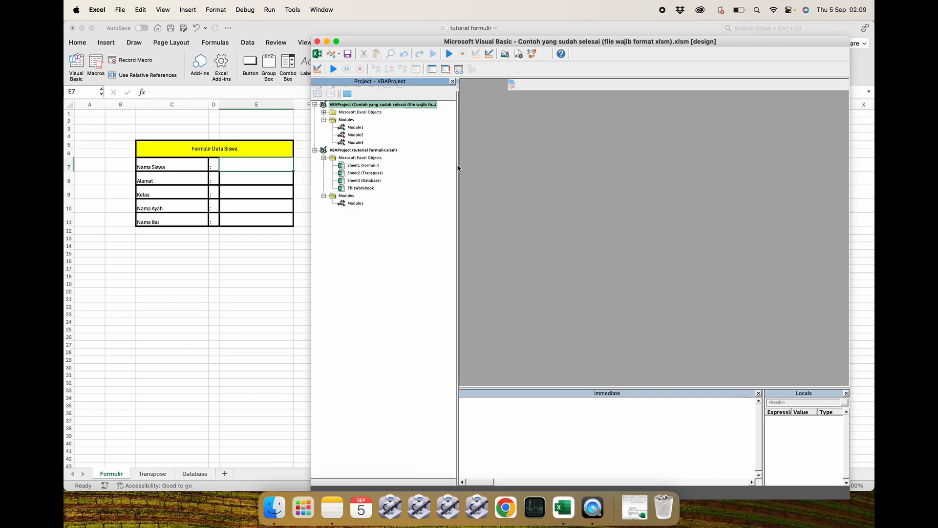
click(273, 507)
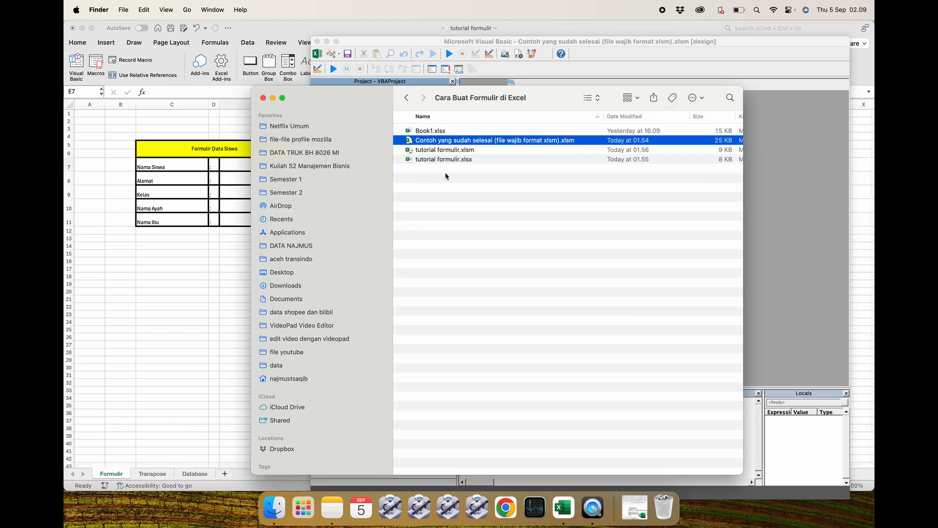
click(152, 293)
click(227, 281)
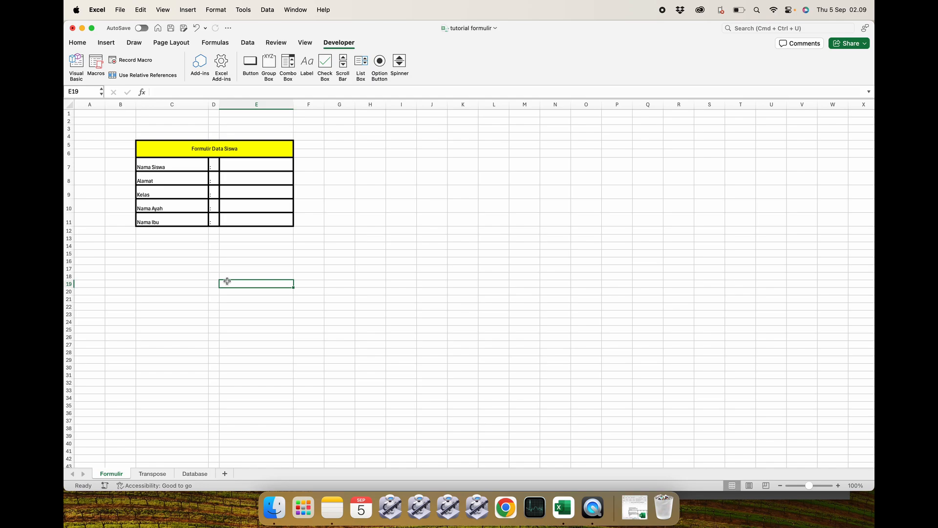
On the Transpose sheet, draw a button about two columns wide near J8 and confirm the Assign Macro dialog.
click(191, 474)
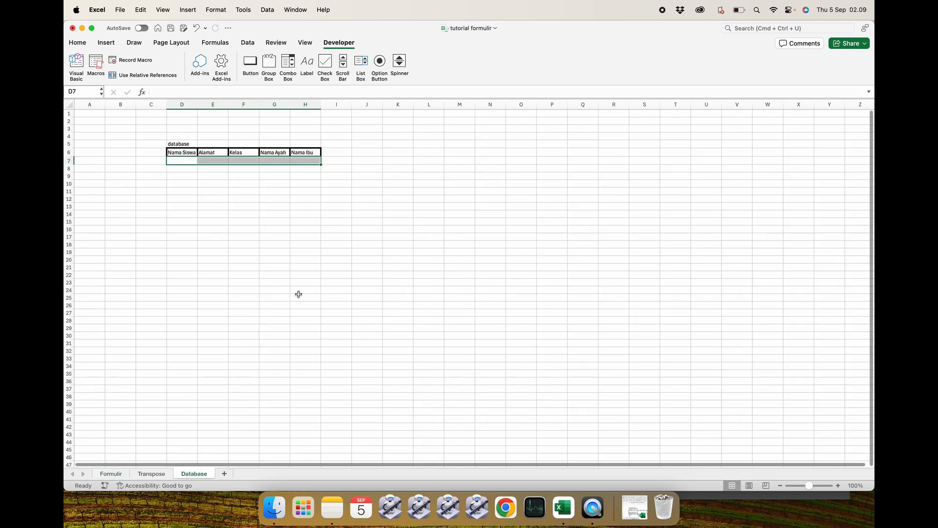
click(315, 269)
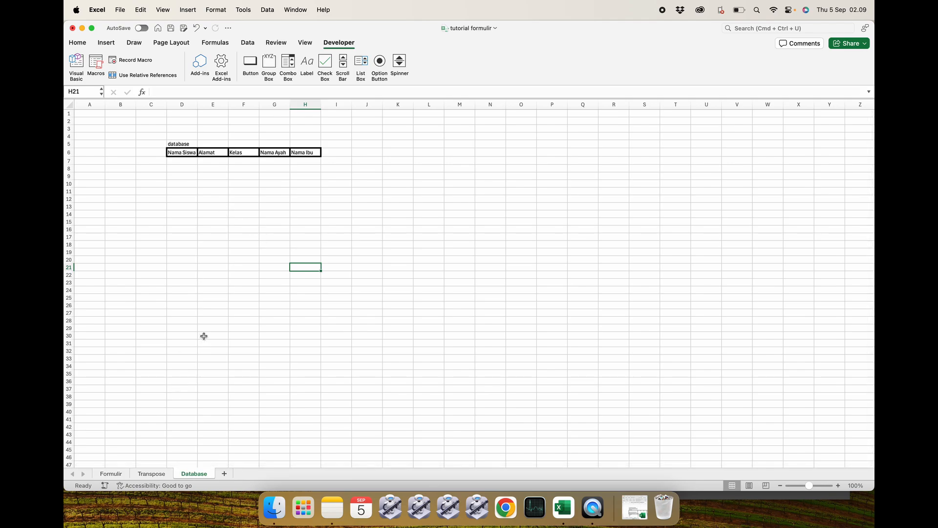
scroll(189, 203, up, 3)
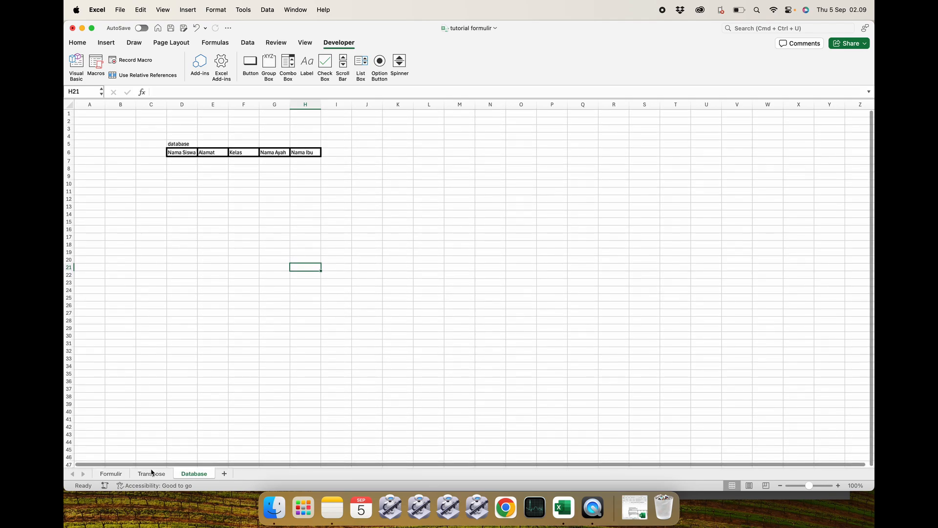
click(151, 473)
click(214, 308)
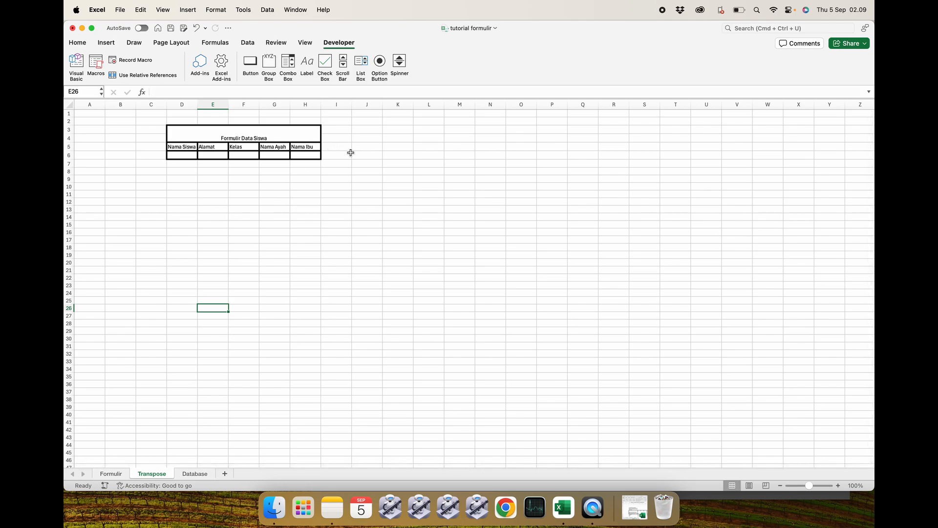
click(251, 66)
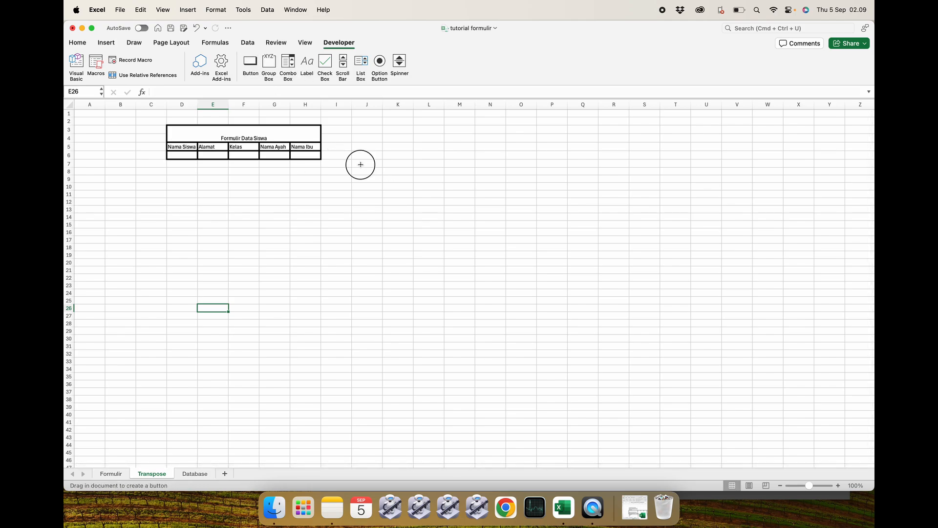
drag(360, 163, 396, 178)
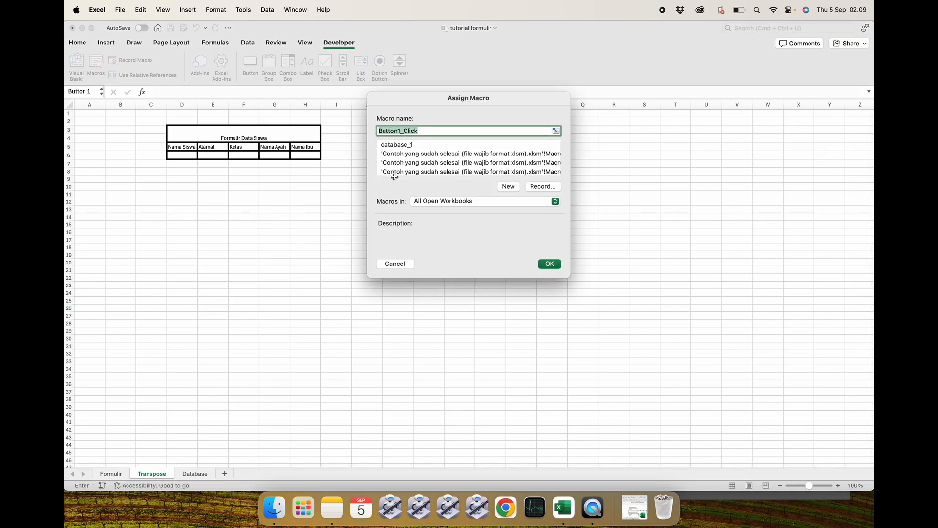
click(548, 264)
click(435, 215)
click(458, 176)
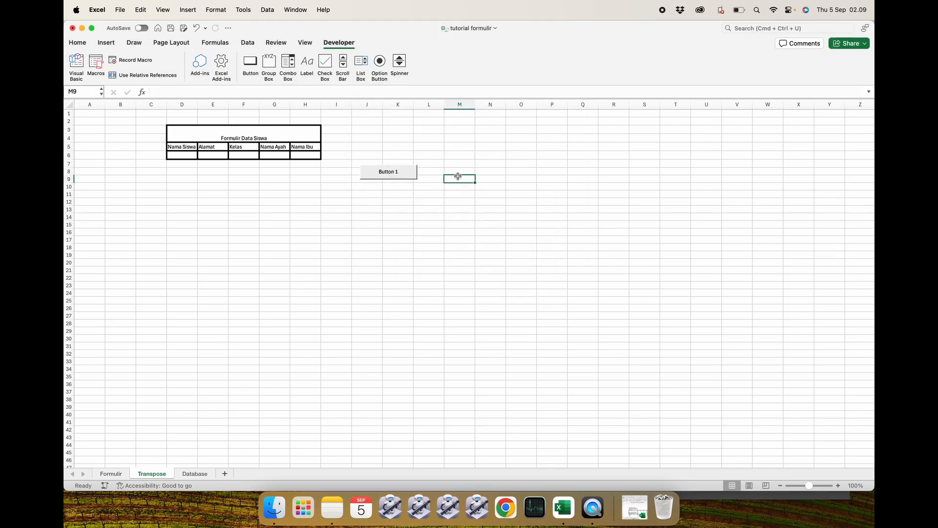
click(184, 156)
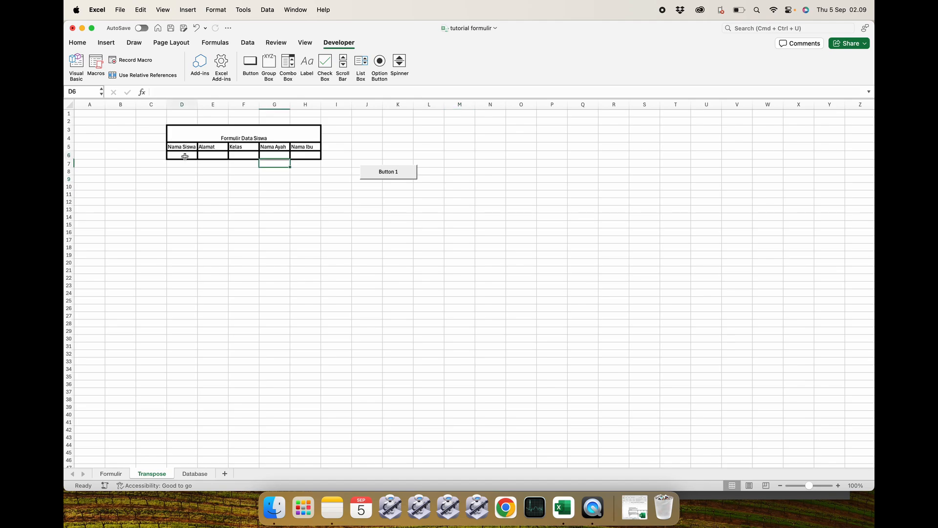
click(261, 191)
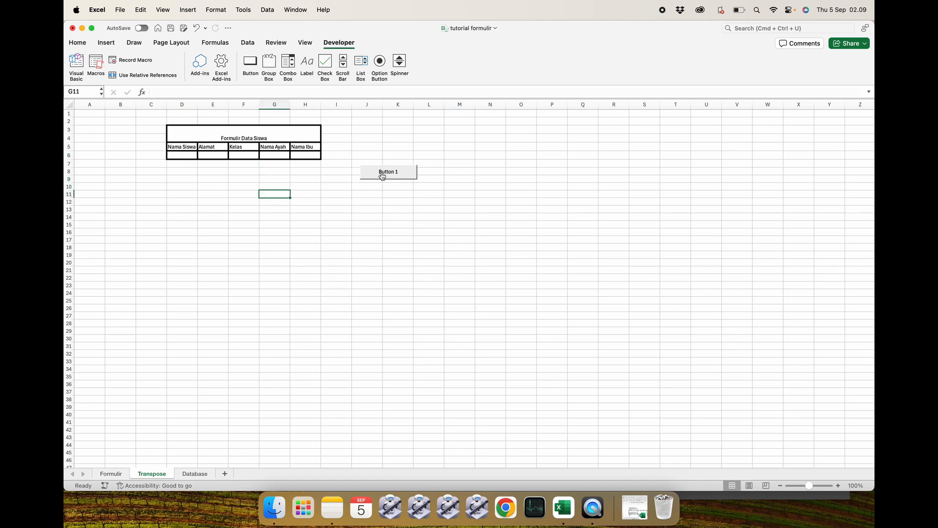
Assign the database_1 macro to Button 1 on the Transpose sheet.
right_click(384, 175)
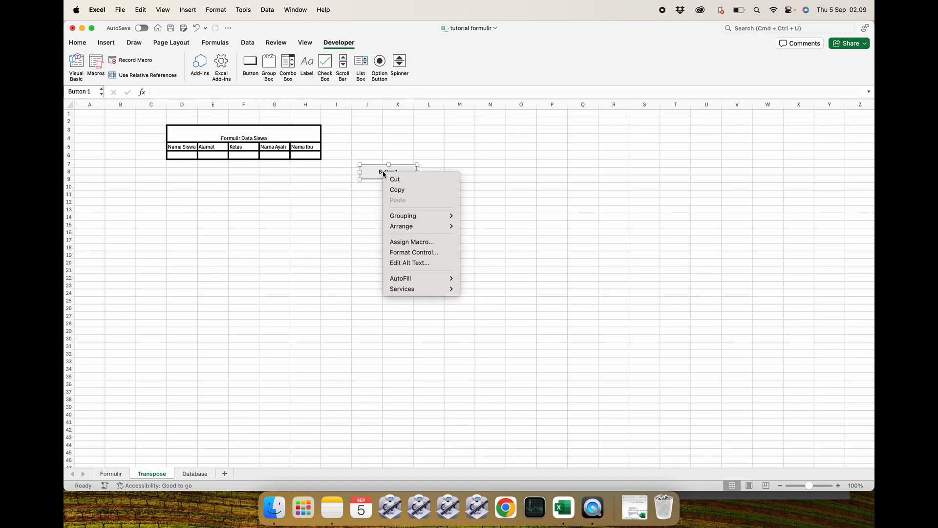
click(404, 242)
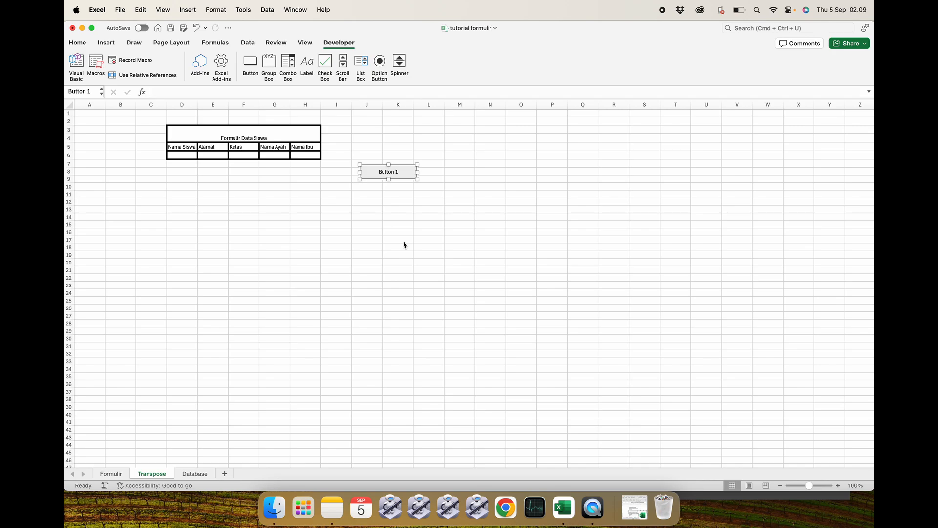
scroll(414, 142, down, 1)
scroll(413, 142, up, 1)
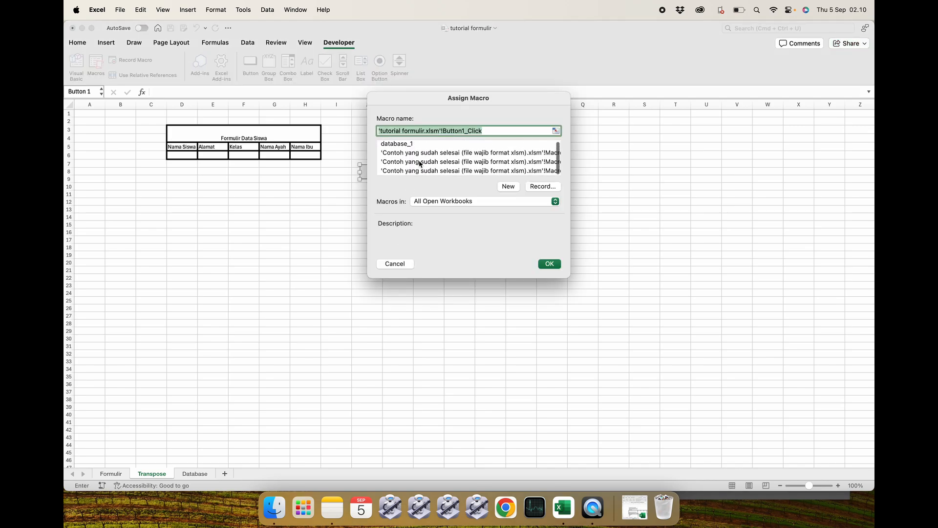
click(403, 145)
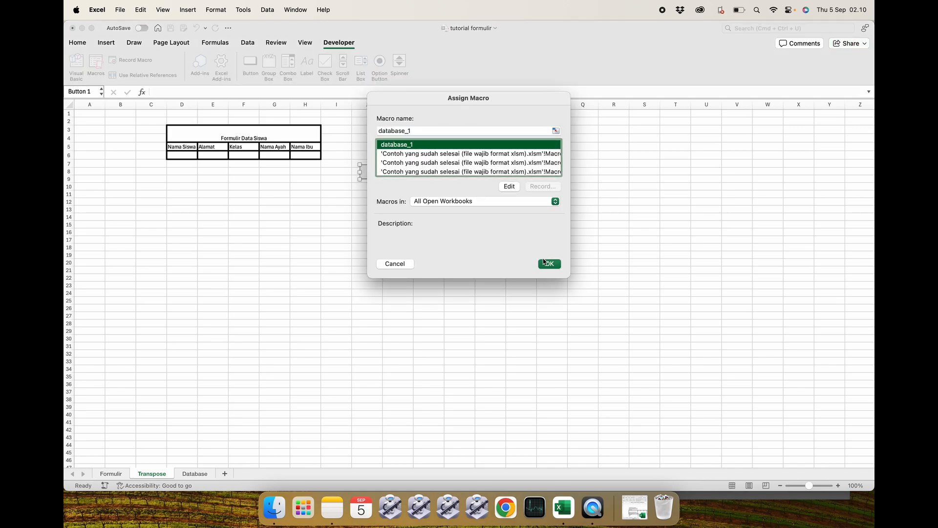
scroll(485, 163, down, 2)
scroll(485, 164, up, 2)
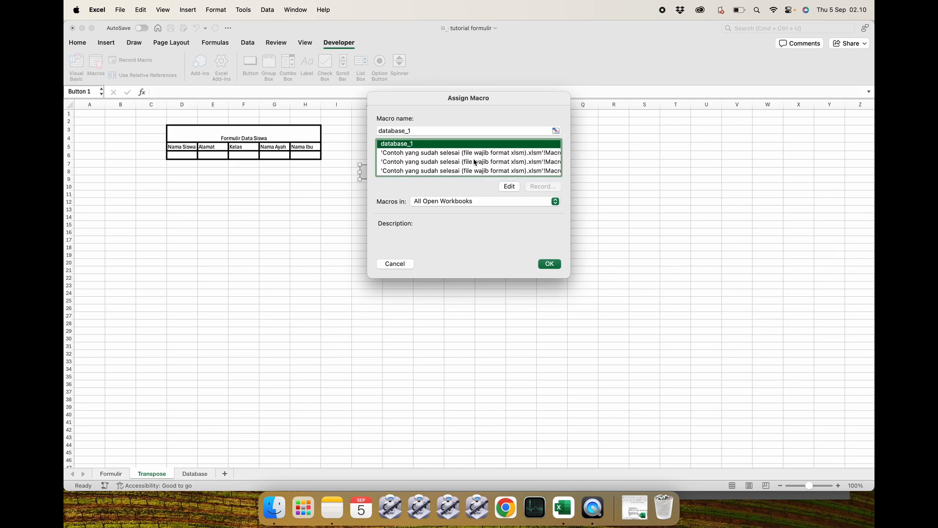
click(550, 264)
click(439, 242)
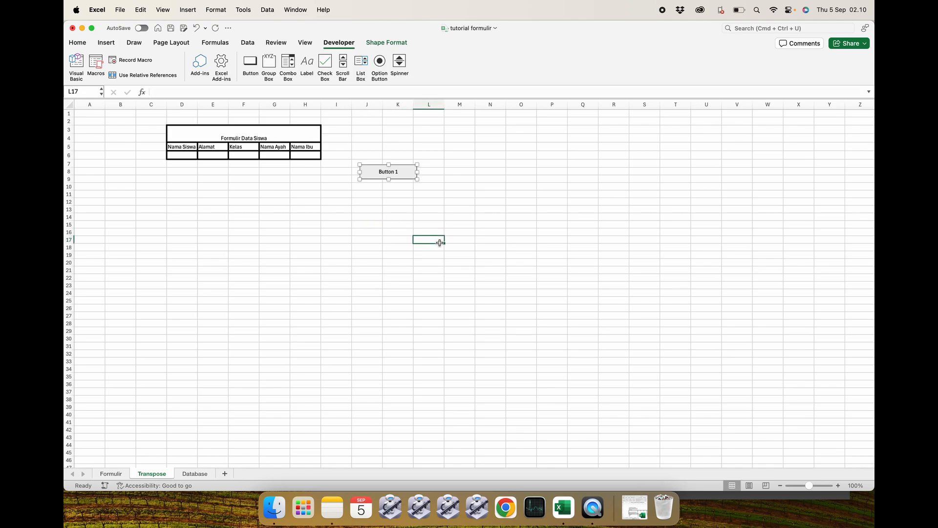
Fill the Transpose form row with a sample student's name, address medan, class 2, and the father's and mother's names.
click(186, 157)
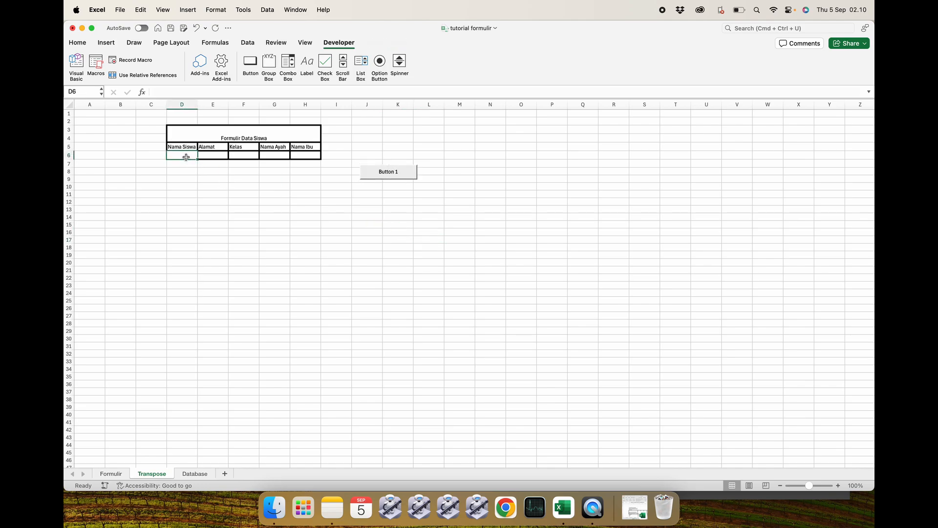
text(rahmat)
key(Return)
click(205, 157)
text(medan)
key(Return)
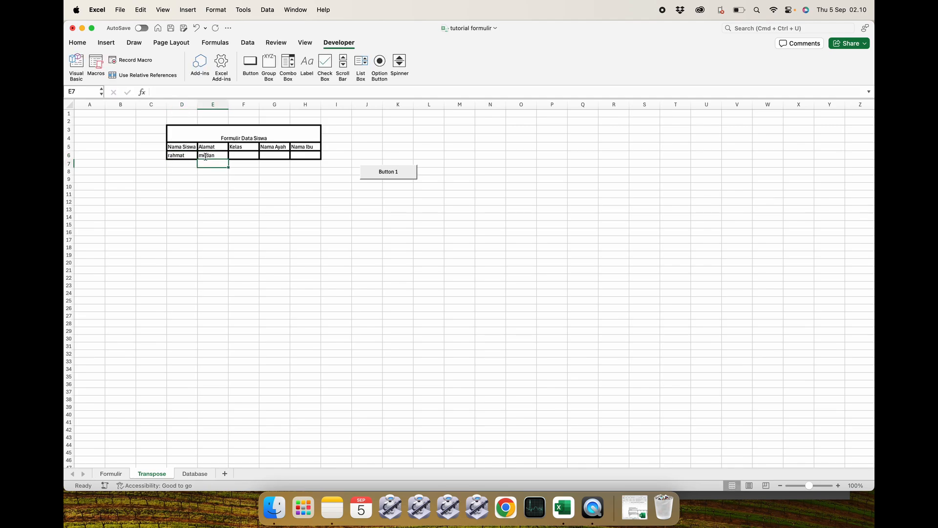
click(238, 156)
text(2)
key(Return)
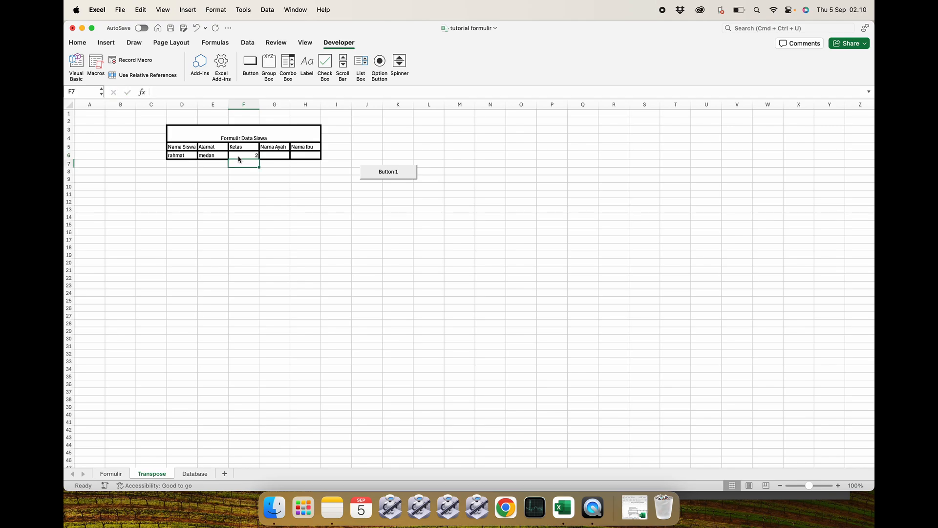
click(271, 154)
text(rifki)
click(313, 155)
text(b)
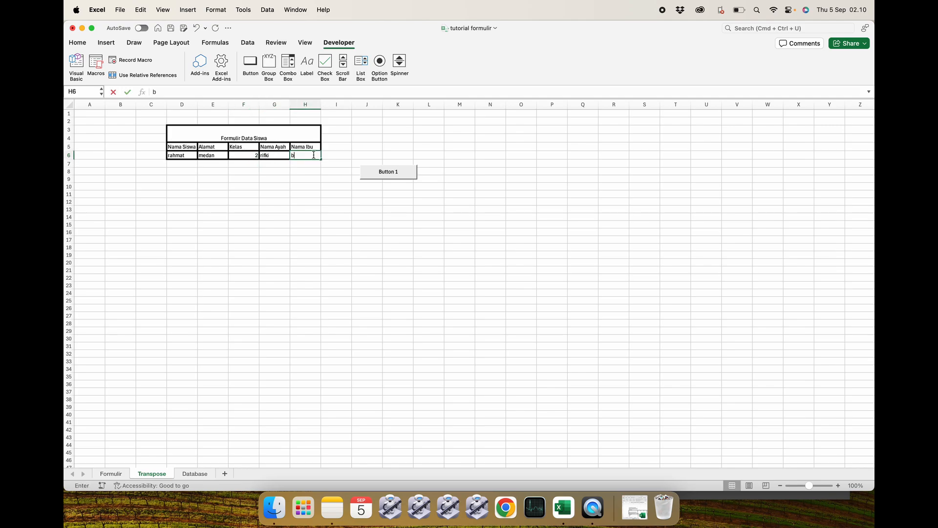
text(ela)
key(Return)
click(319, 215)
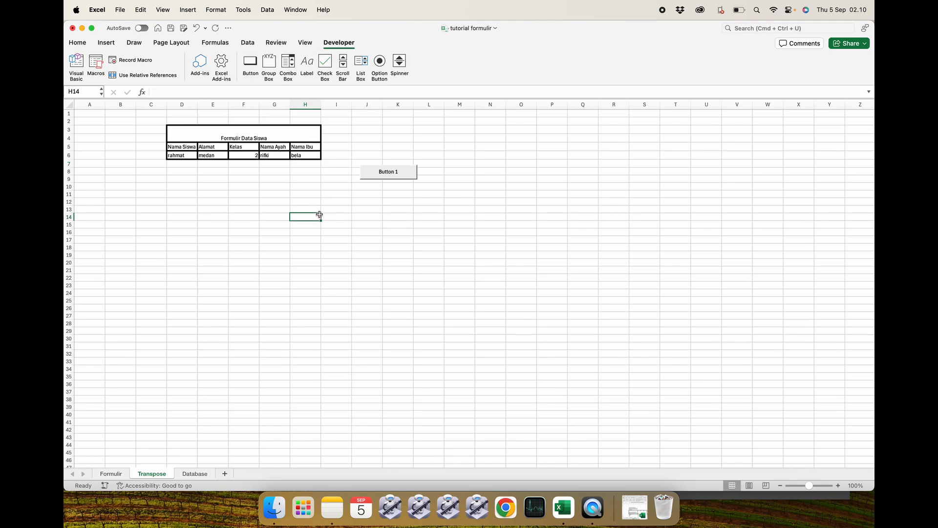
Run Button 1 from the Transpose sheet and check the copied row on the Database sheet.
click(189, 474)
click(152, 474)
click(262, 323)
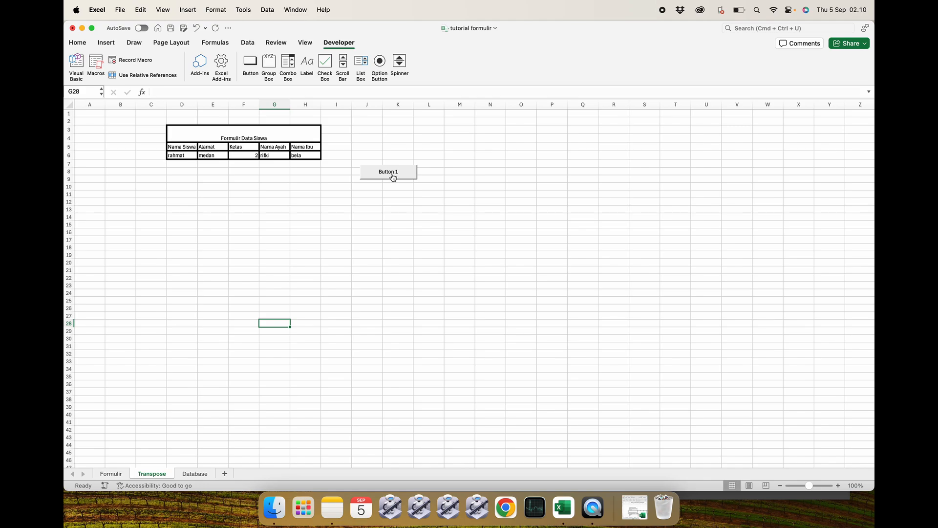
click(392, 177)
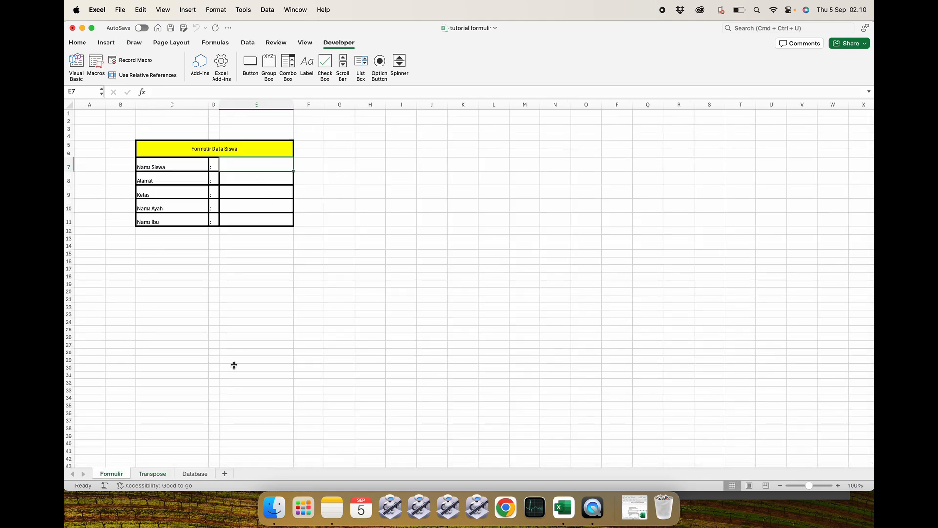
click(195, 473)
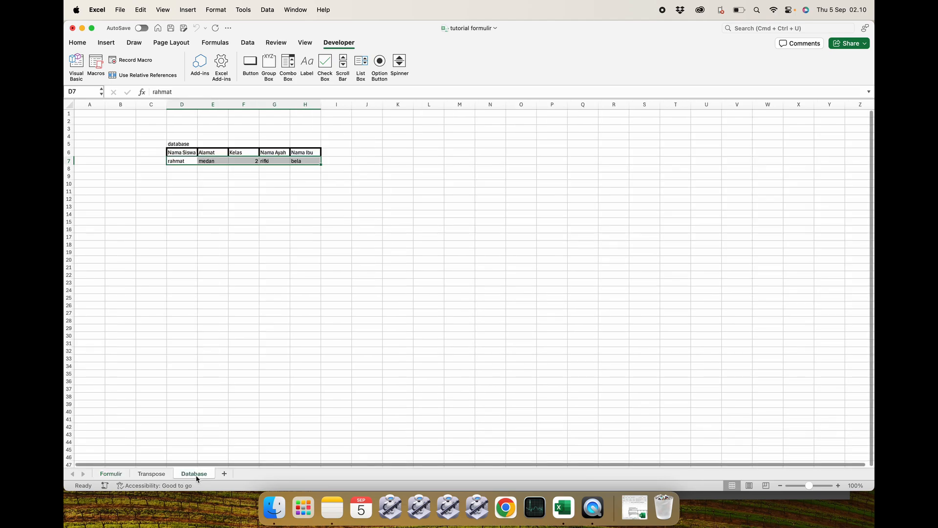
click(247, 305)
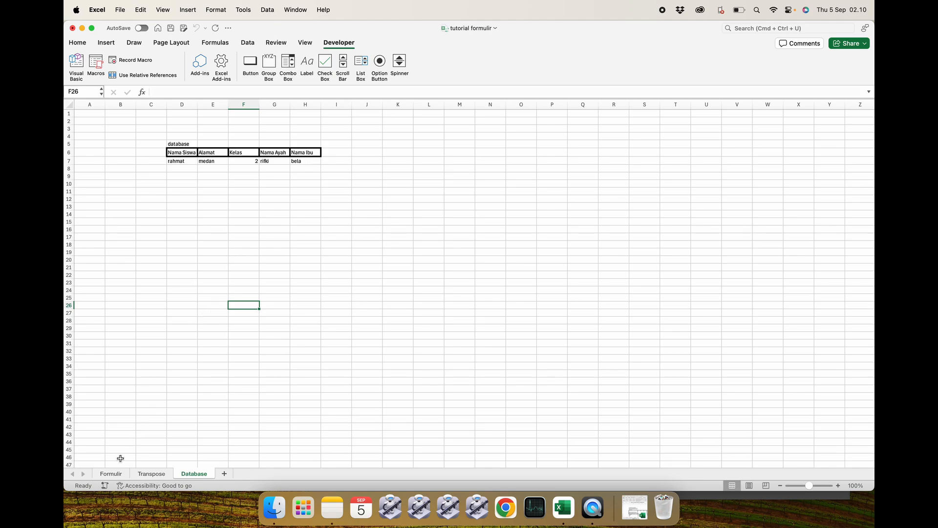
Run Button 1 twice more, checking the Database sheet after each run.
click(158, 471)
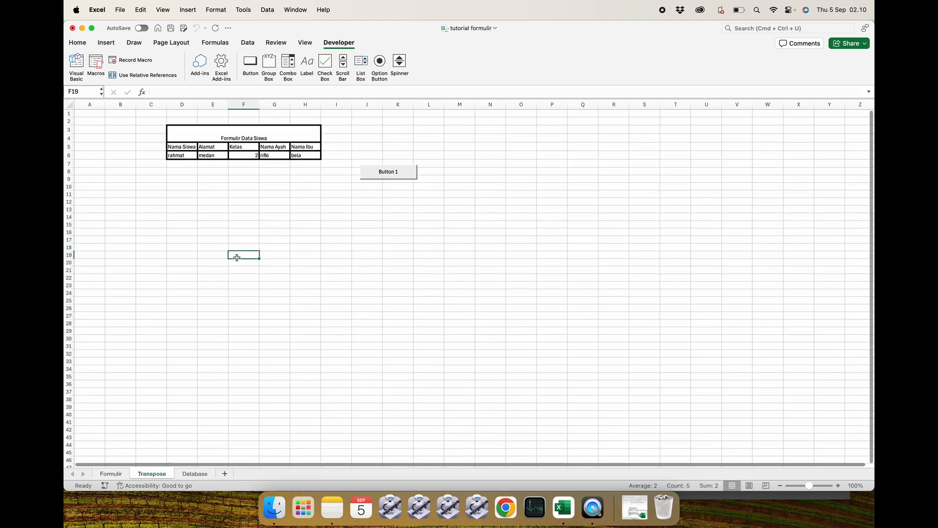
click(382, 176)
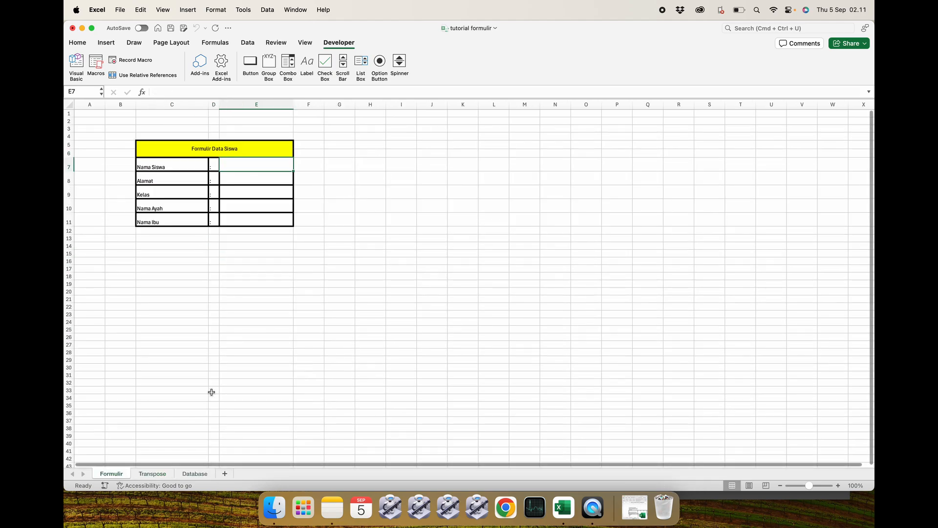
click(194, 473)
click(264, 307)
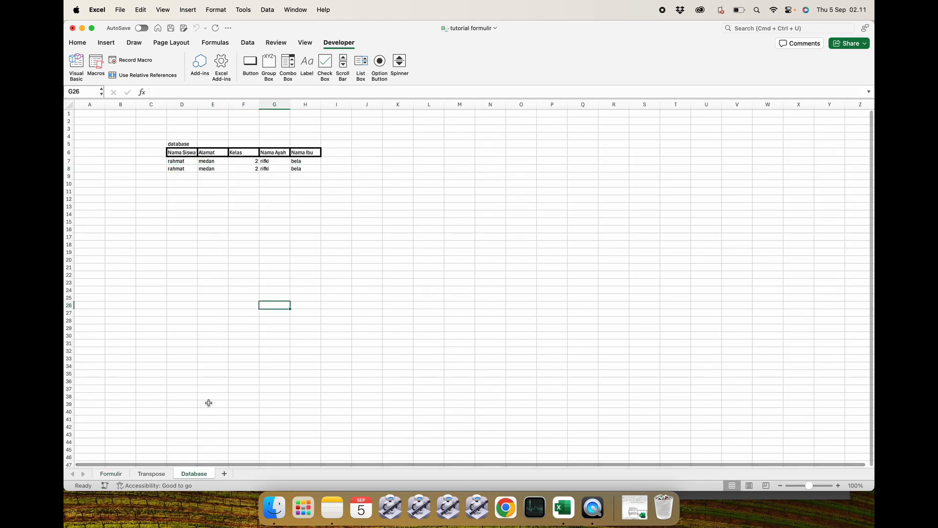
click(155, 474)
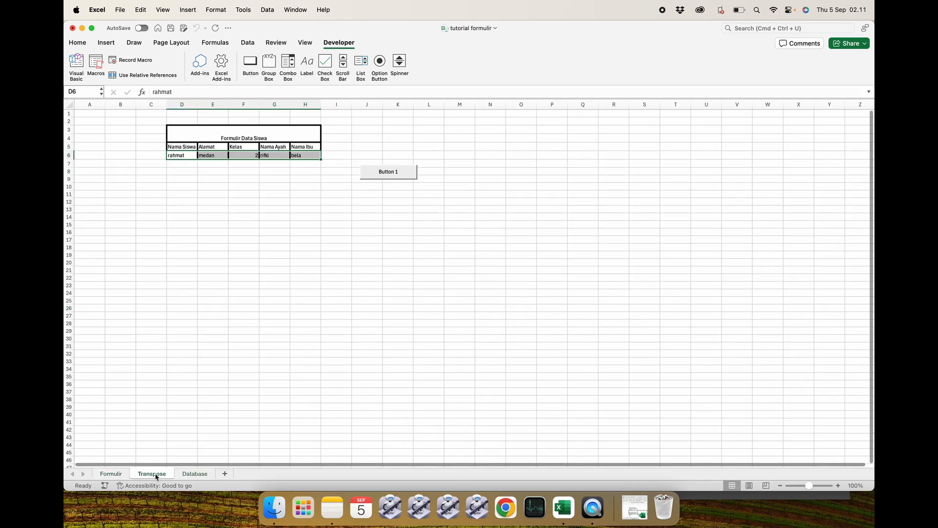
click(187, 164)
click(387, 174)
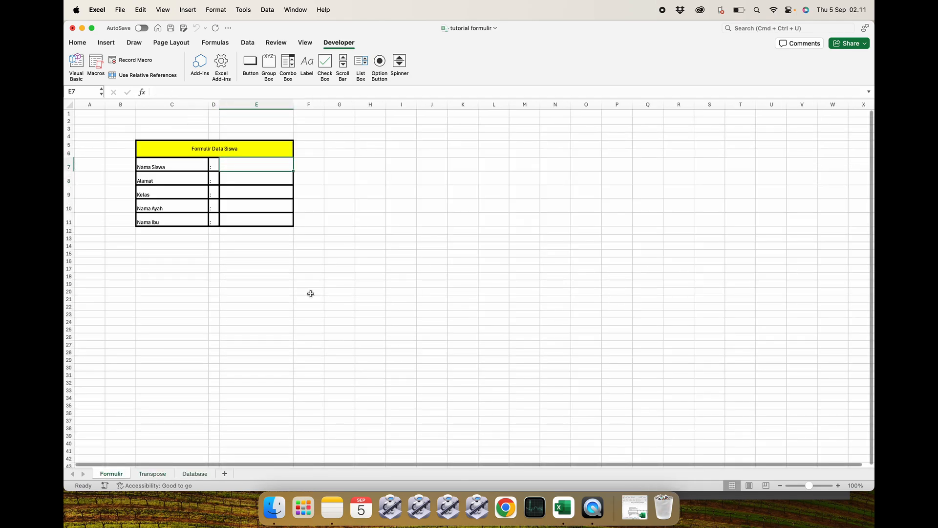
click(196, 478)
click(283, 333)
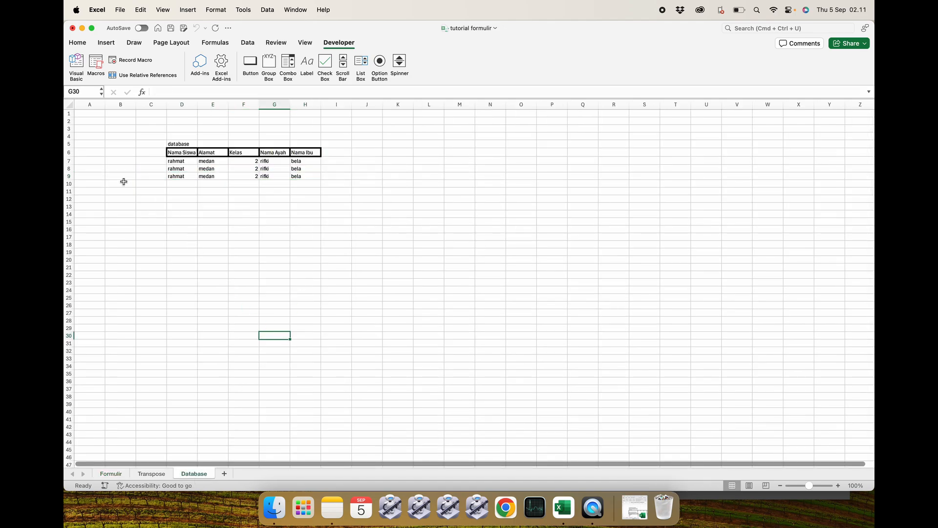
Delete rows 7 to 12 on the Database sheet to clear the test entries.
click(71, 161)
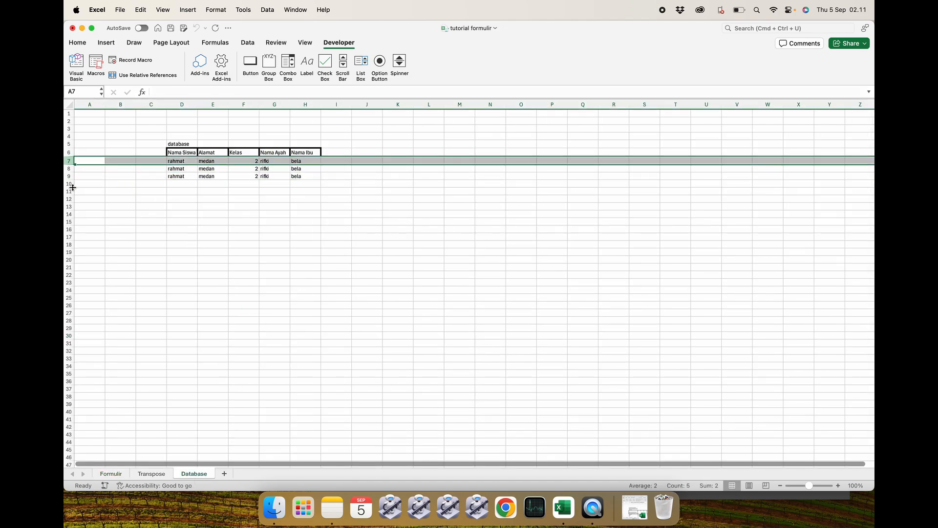
click(88, 168)
click(69, 161)
shift+click(69, 198)
right_click(108, 186)
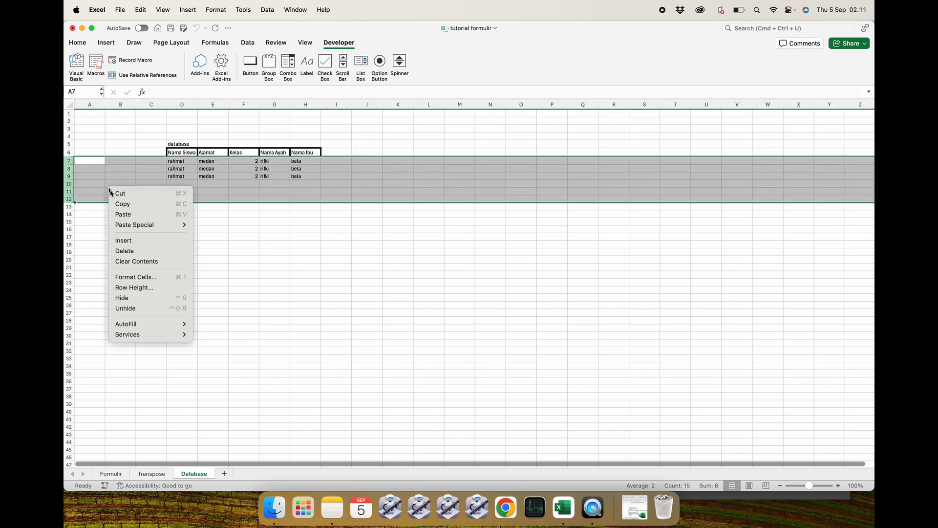
click(184, 249)
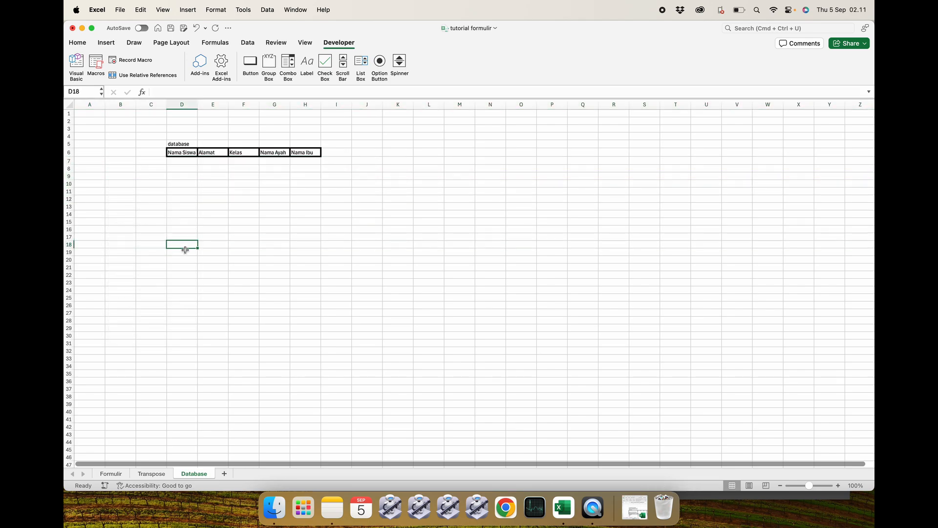
Run Button 1 three times from the Transpose sheet, reviewing the Database rows between runs.
click(153, 474)
click(244, 315)
click(396, 179)
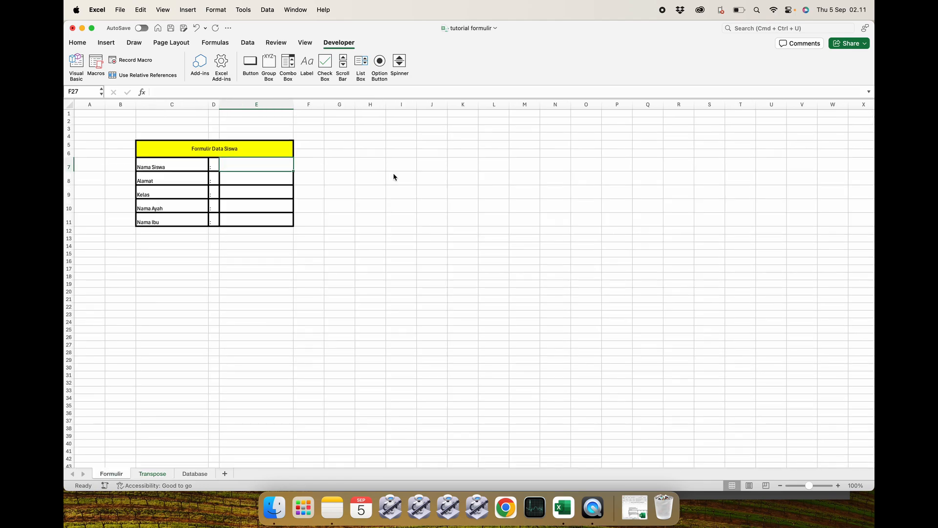
click(198, 474)
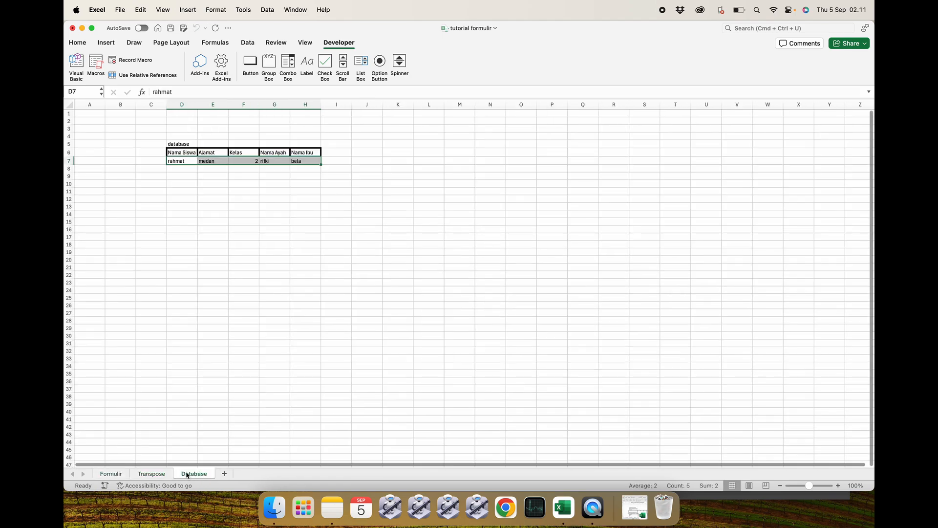
click(163, 474)
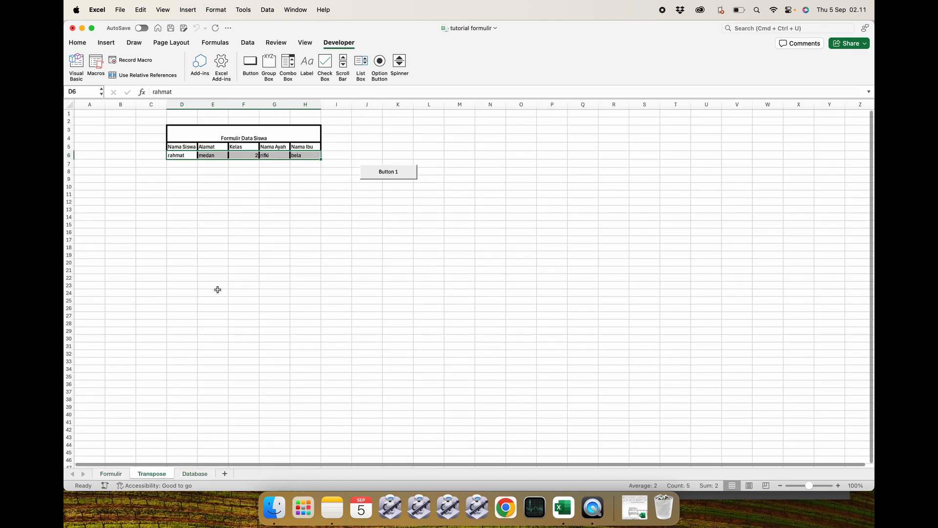
click(379, 174)
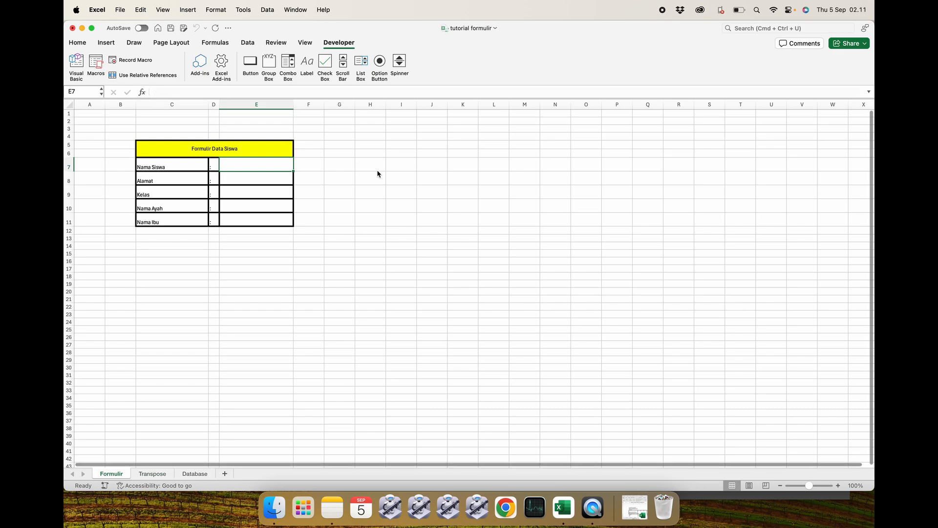
click(195, 473)
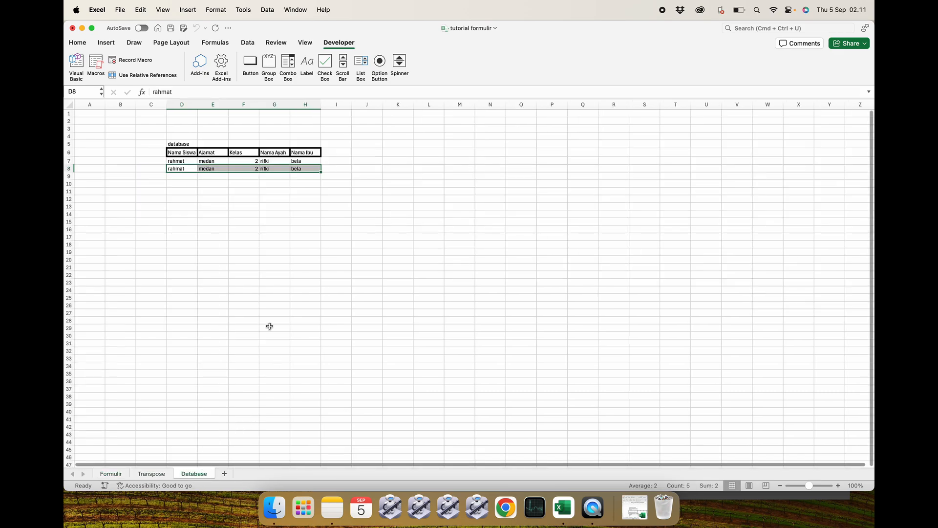
click(152, 473)
click(385, 176)
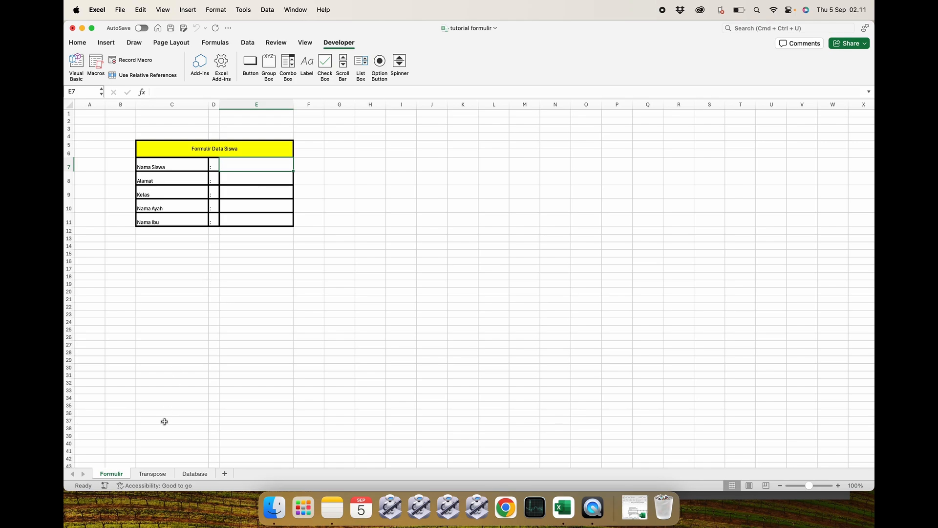
Clear the Transpose input row D6 to H6.
click(152, 474)
click(243, 292)
drag(183, 155, 305, 155)
key(Delete)
click(280, 224)
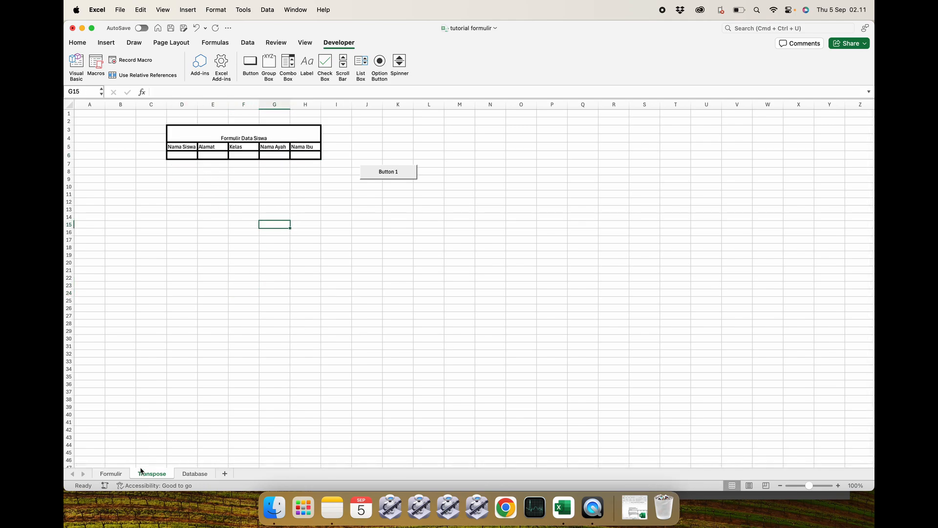
Enter a, b, c, d and e into the Formulir input cells E7 to E11.
click(110, 474)
click(267, 162)
text(a)
key(Return)
text(b)
key(Return)
text(c)
key(Return)
text(d)
key(Return)
text(e)
key(Return)
click(262, 245)
Enter 1, 2, 3, 4 and 5 into the Transpose input cells D6 to H6.
click(153, 473)
click(240, 307)
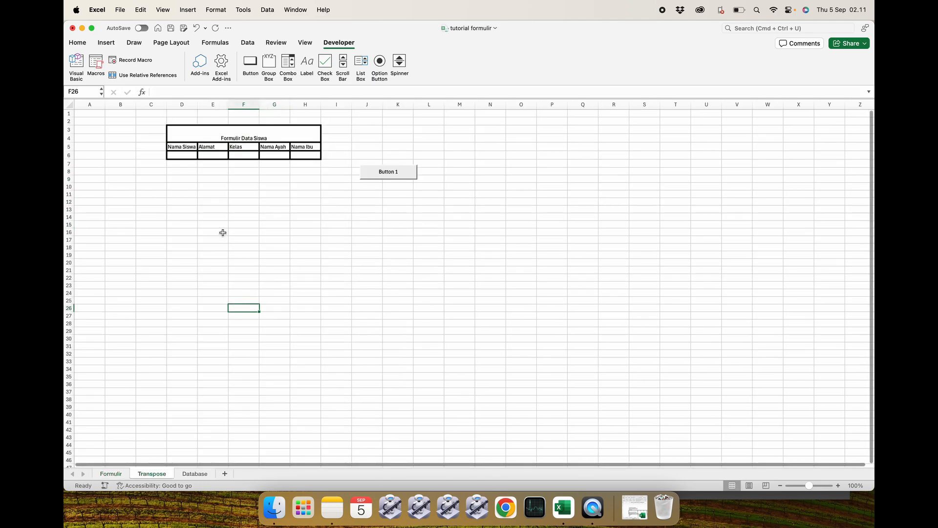
click(189, 158)
text(1)
key(Return)
click(207, 155)
text(2)
key(Return)
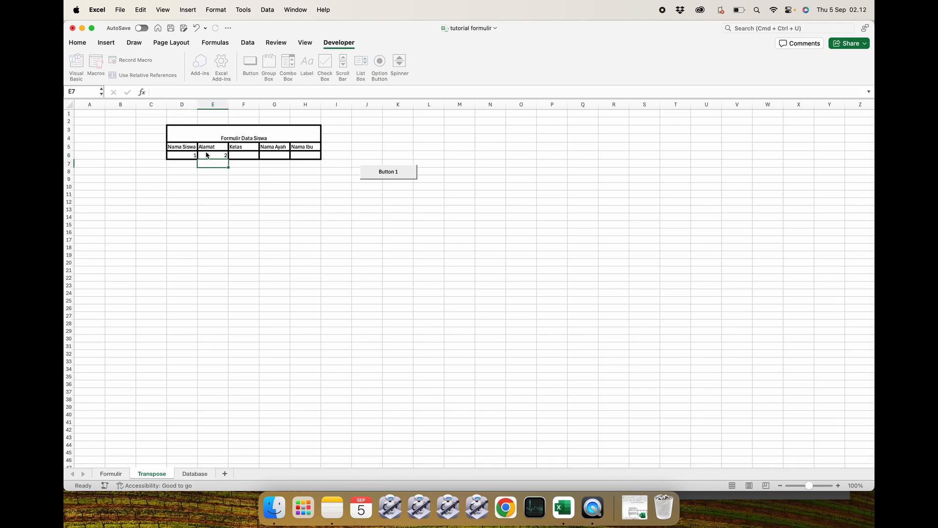
click(242, 155)
text(3)
key(Return)
click(271, 154)
text(4)
key(Return)
click(301, 156)
text(5)
key(Return)
Run Button 1 and check the new row on the Database sheet.
click(386, 172)
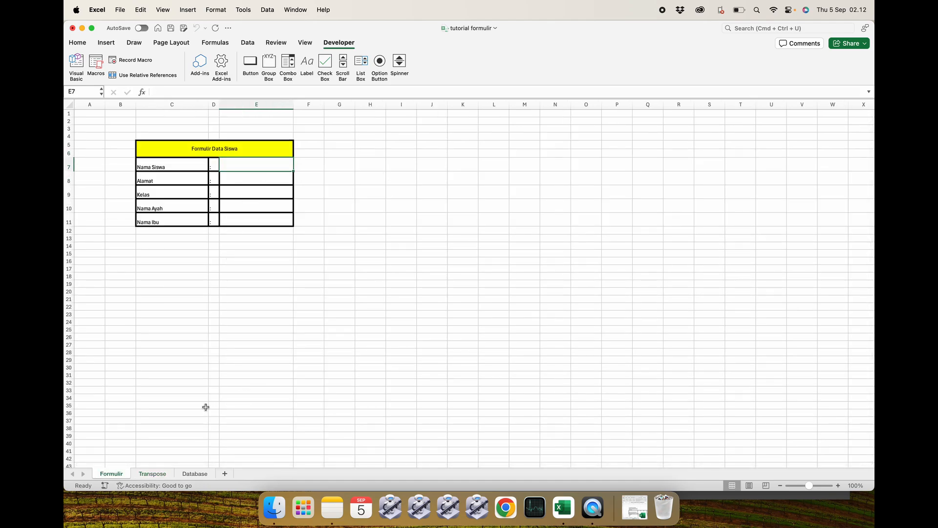
click(195, 474)
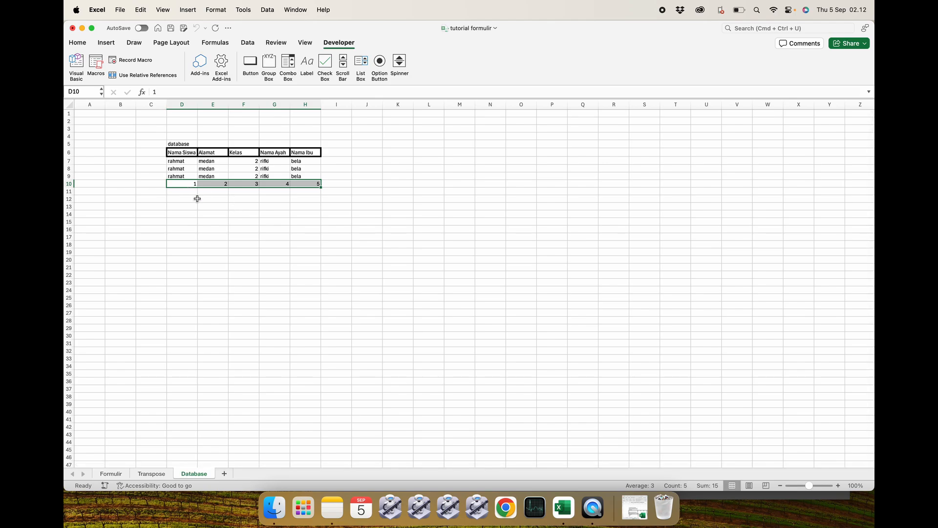
Switch between the Transpose and Formulir sheets to compare their layouts.
click(149, 473)
click(222, 171)
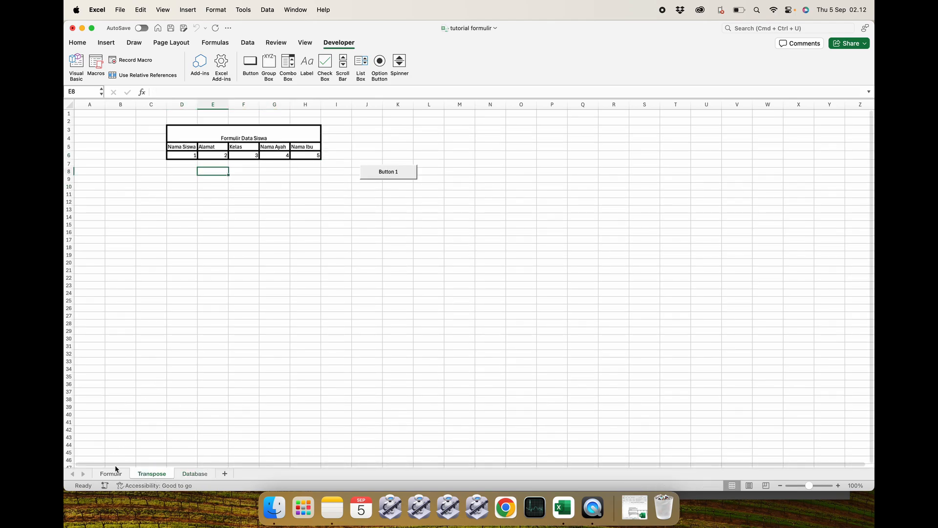
click(115, 472)
click(197, 362)
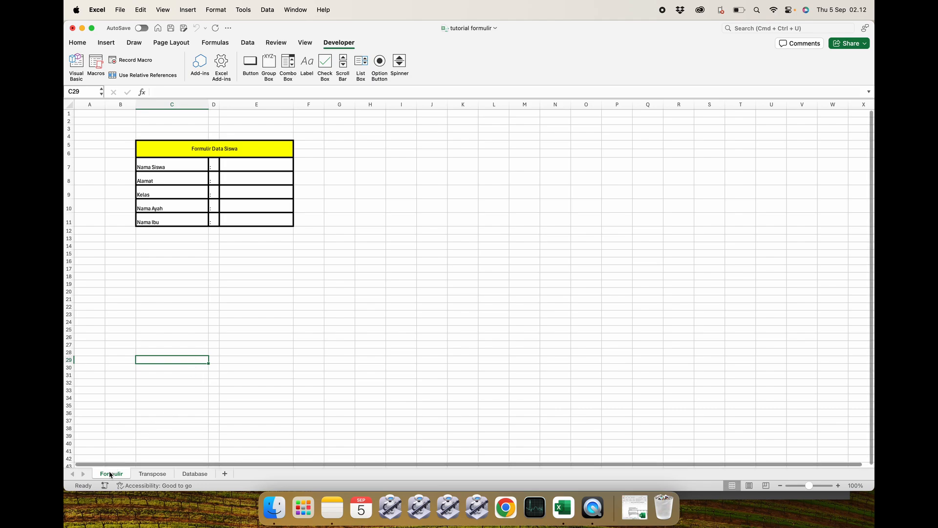
click(148, 473)
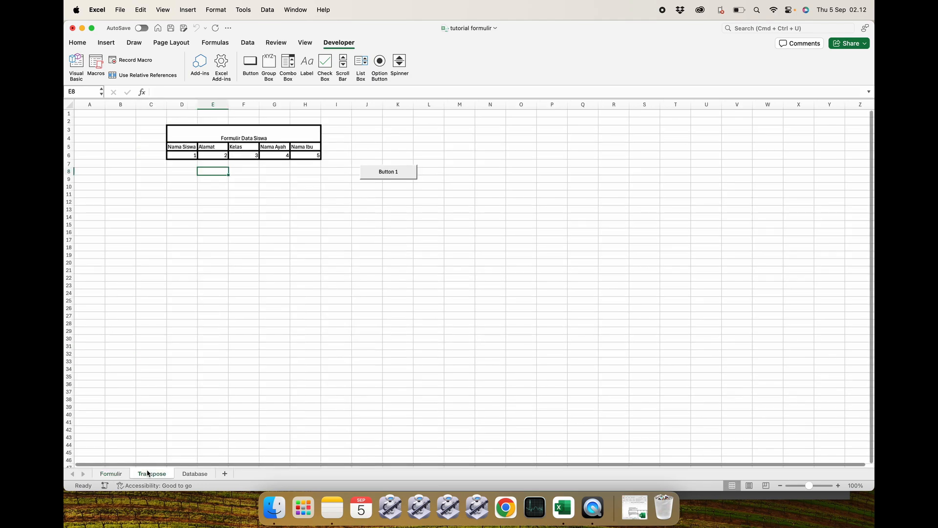
click(114, 473)
click(152, 473)
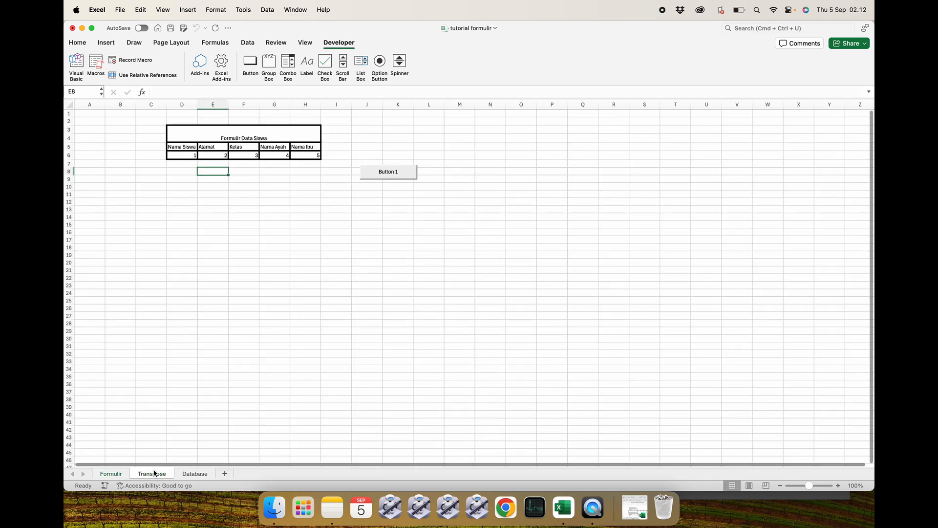
click(111, 474)
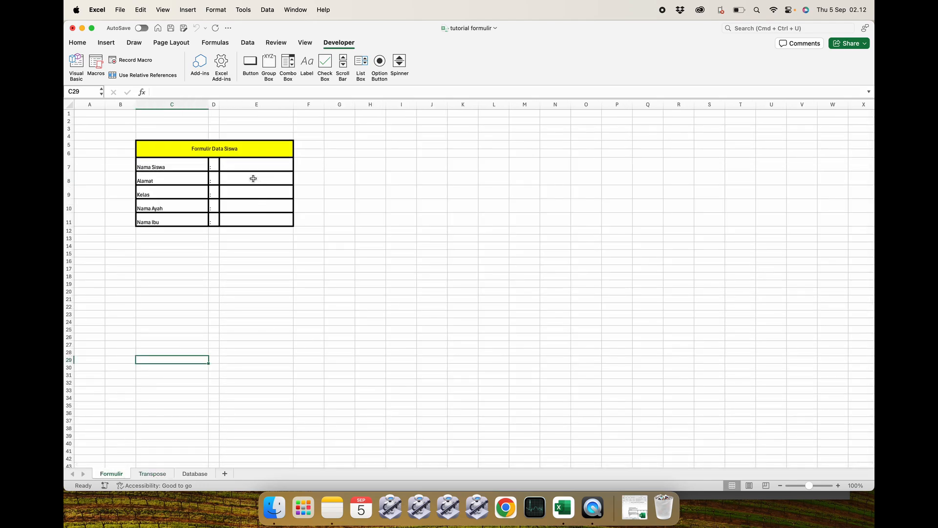
click(152, 473)
click(294, 226)
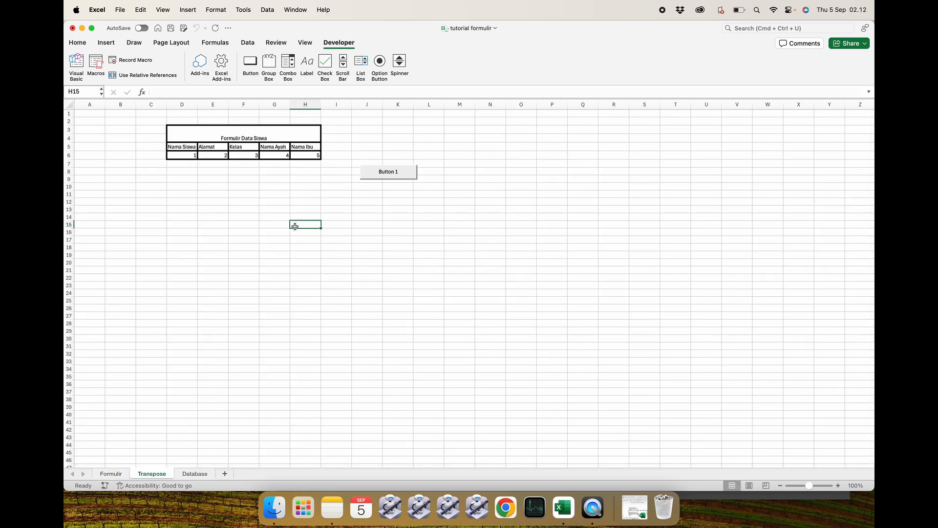
Clear the test values from Transpose cells D6 to H6.
drag(192, 157, 298, 159)
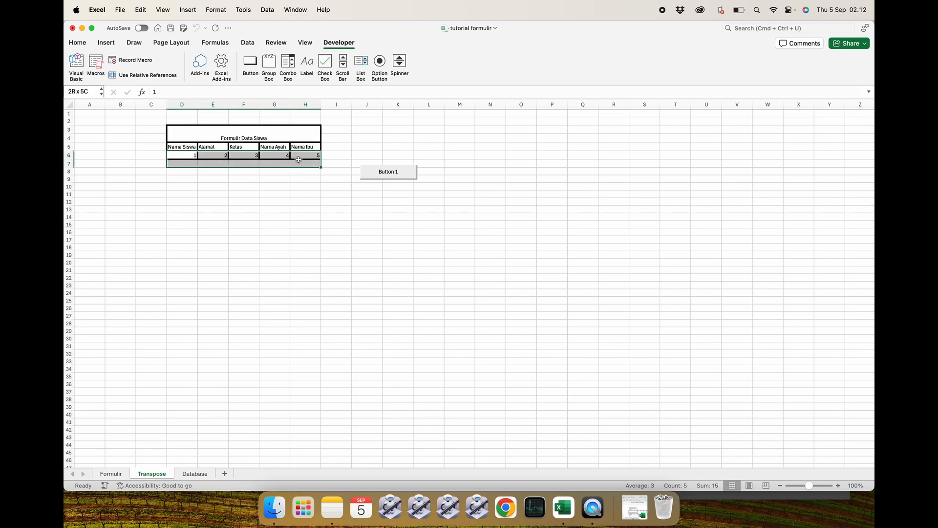
click(298, 159)
drag(189, 157, 305, 156)
click(274, 216)
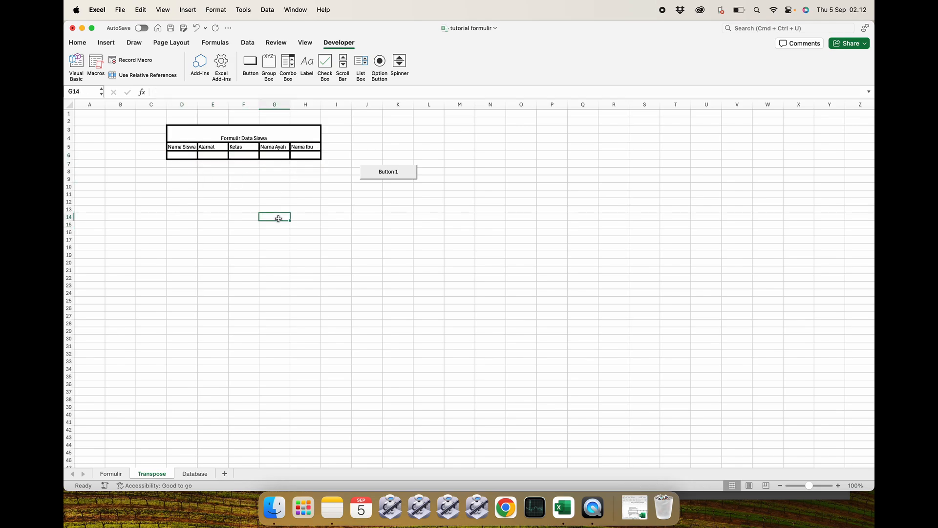
Enter the formula =IF(Formulir!E7="";"";Formulir!E7) in Transpose cell D6.
click(111, 474)
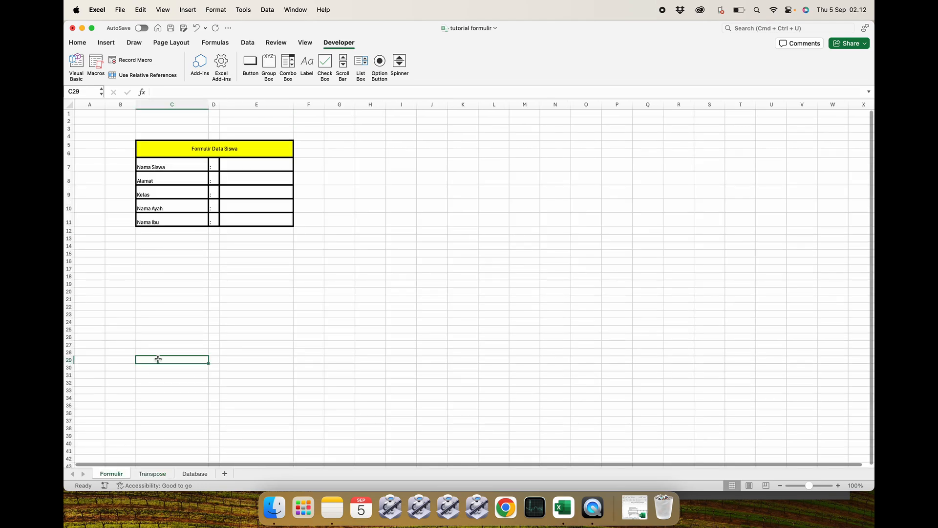
click(213, 306)
click(149, 474)
click(253, 293)
click(185, 158)
text(=)
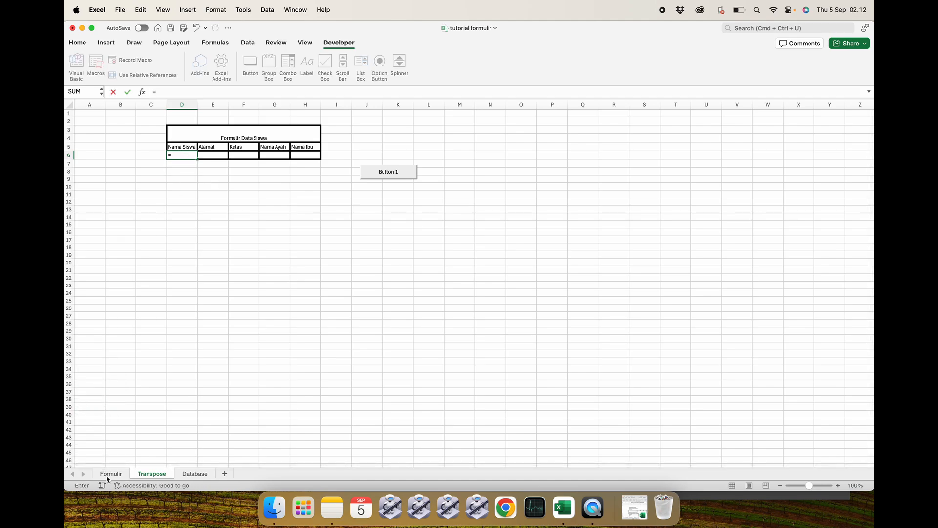
text(if()
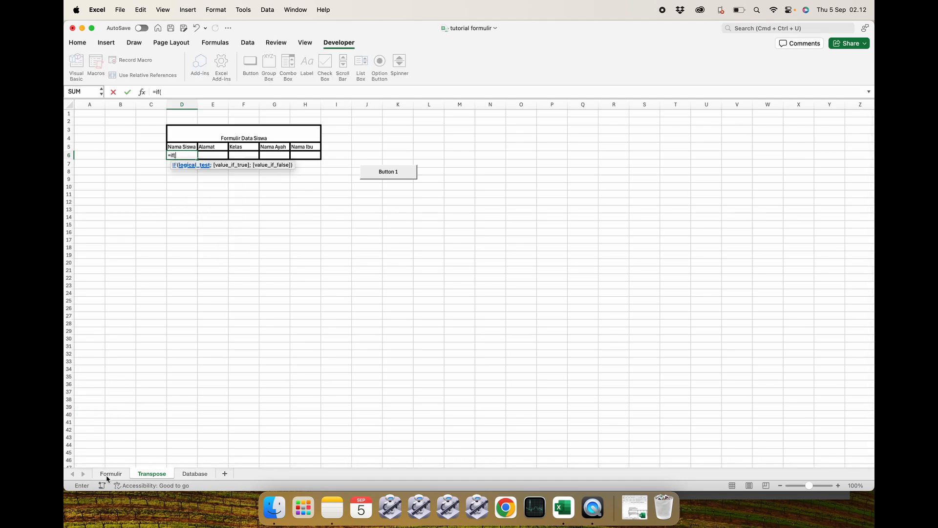
click(111, 473)
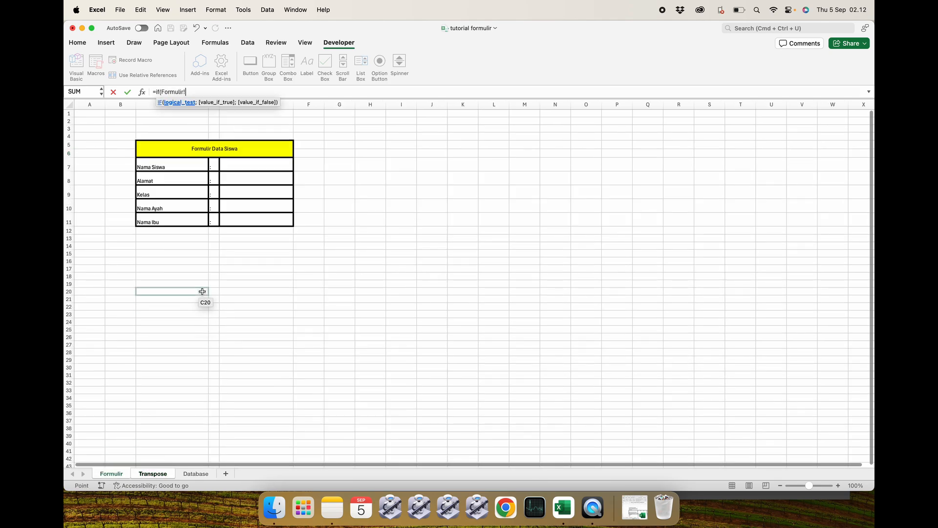
click(242, 165)
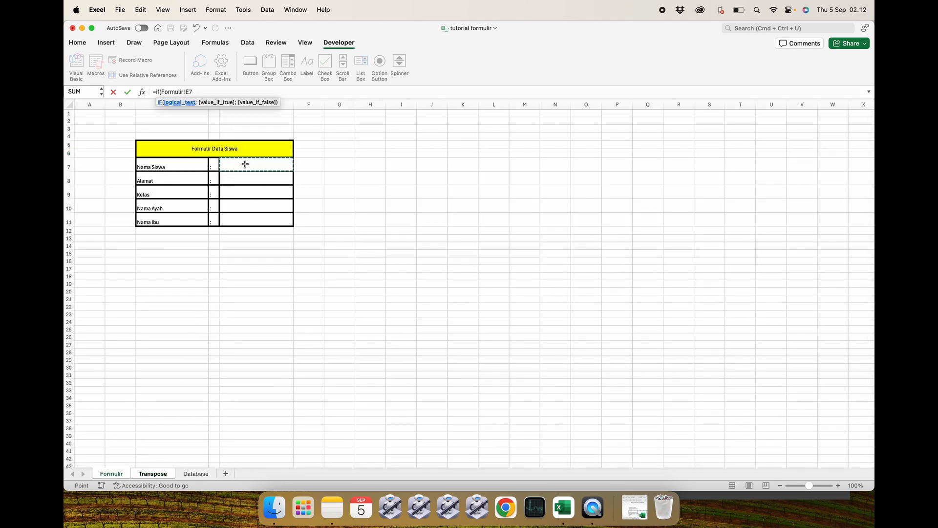
text(=)
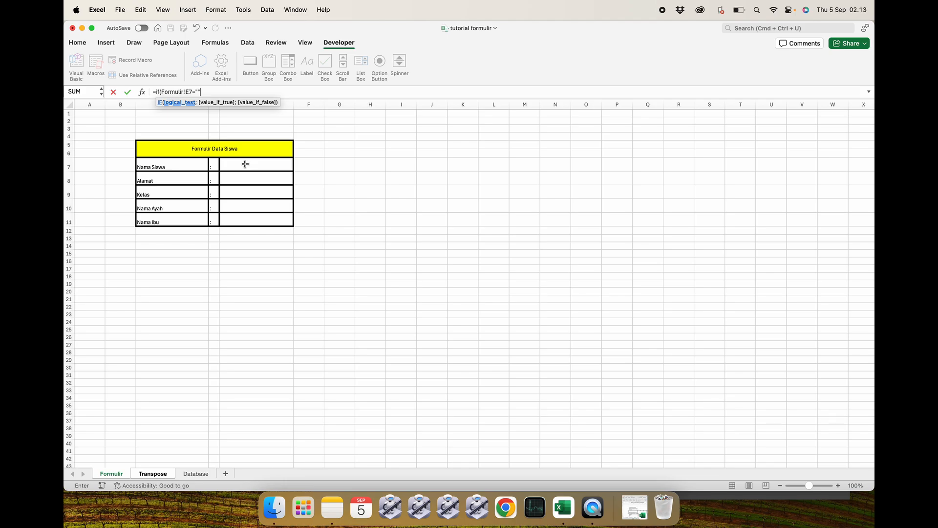
text("";"";)
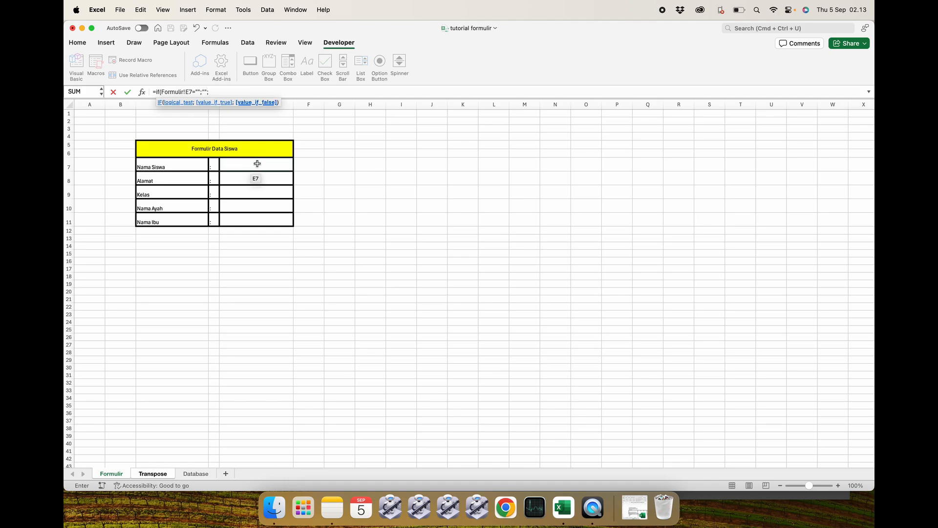
click(257, 164)
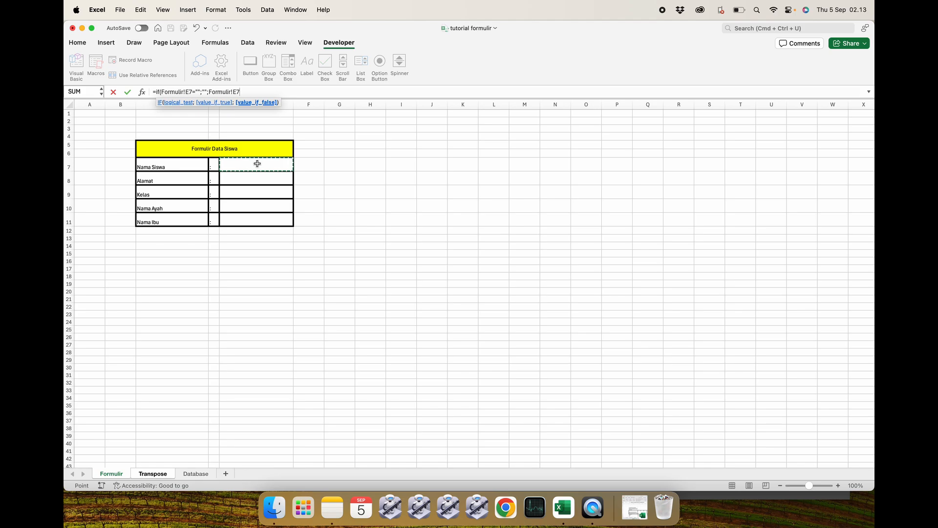
key(Return)
Enter the formula =IF(Formulir!E8="";"";Formulir!E8) in Transpose cell E6.
click(192, 152)
click(208, 153)
text(=)
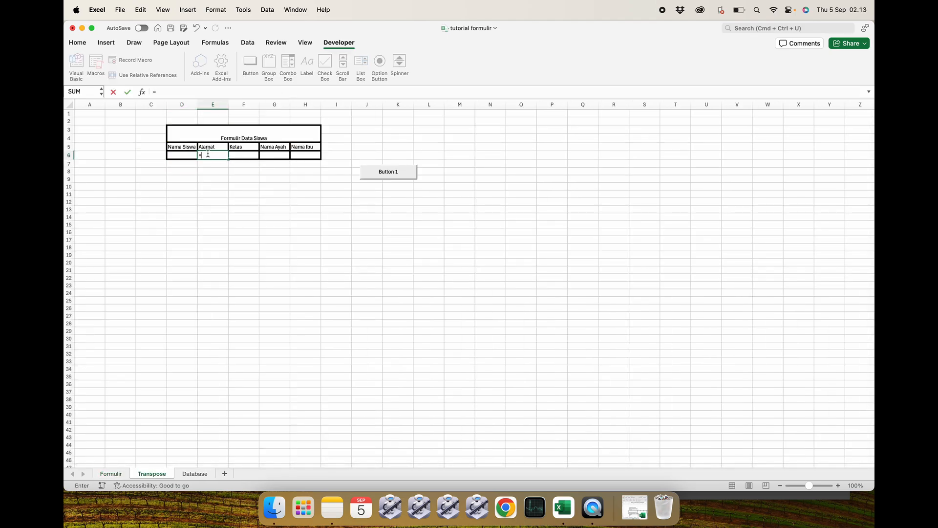
text(if()
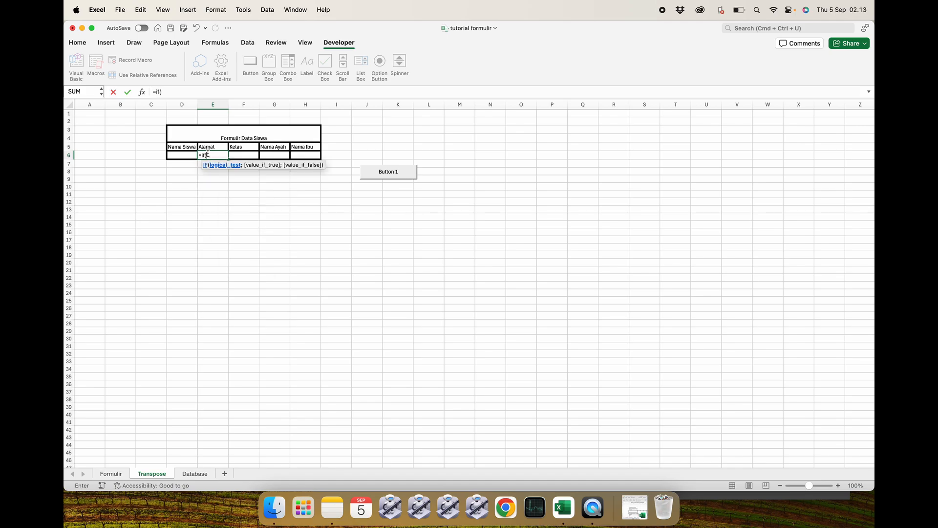
click(111, 474)
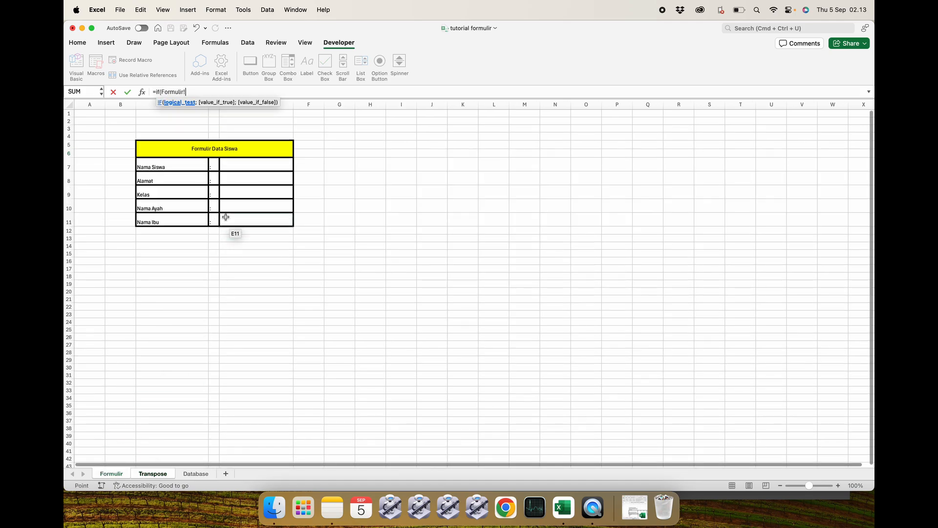
click(250, 174)
text(="";"";)
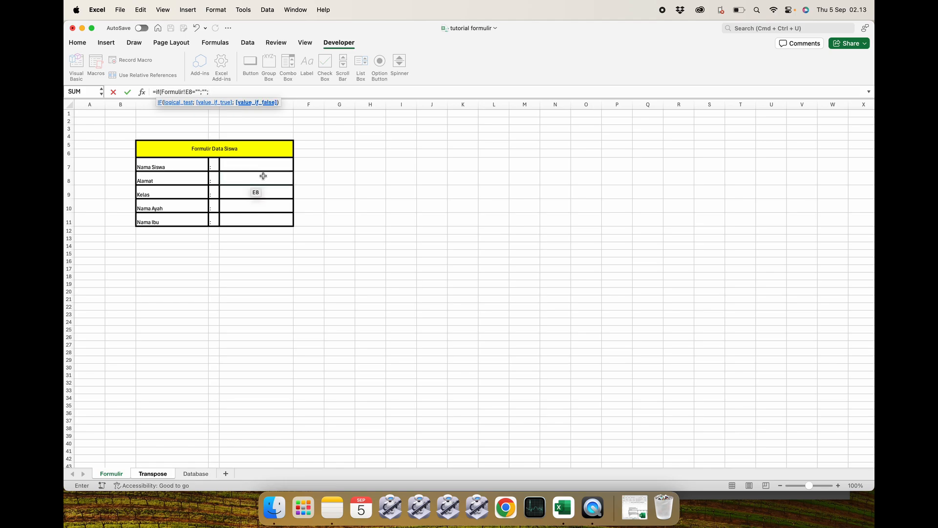
click(263, 175)
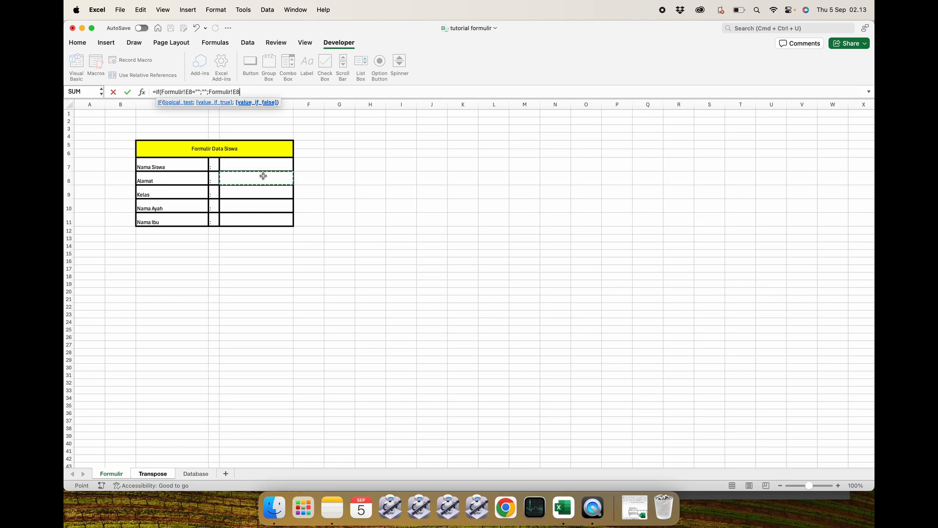
key(Return)
Enter the formula =IF(Formulir!E9="";"";Formulir!E9) in Transpose cell F6.
click(188, 153)
key(Right)
key(Right)
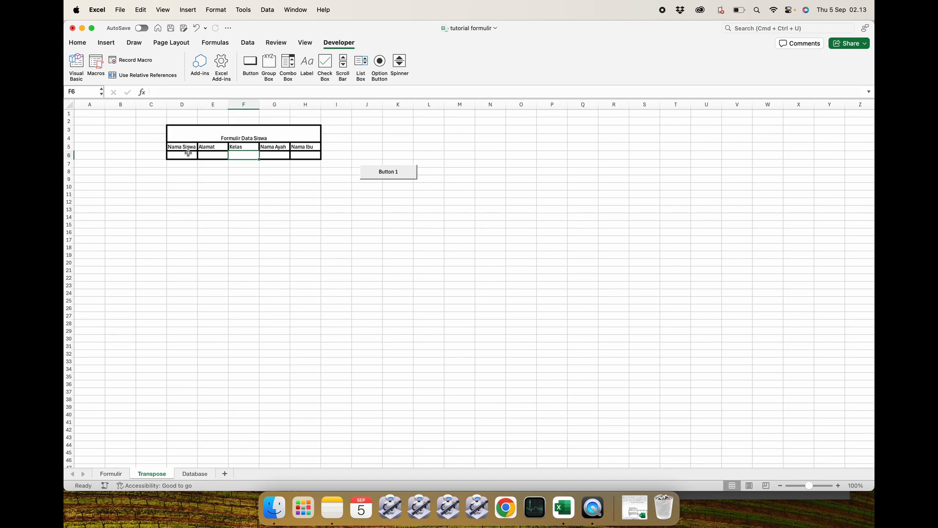
text(=if)
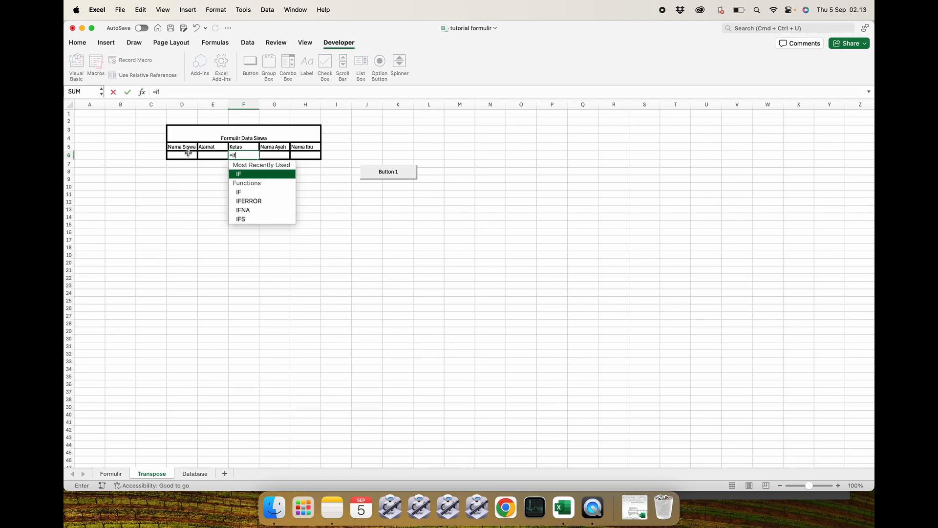
text(()
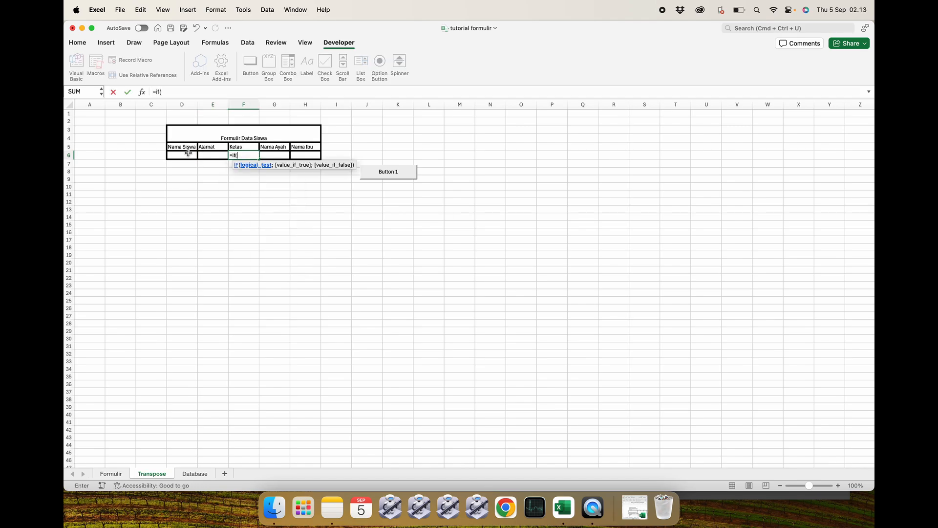
click(111, 473)
click(232, 194)
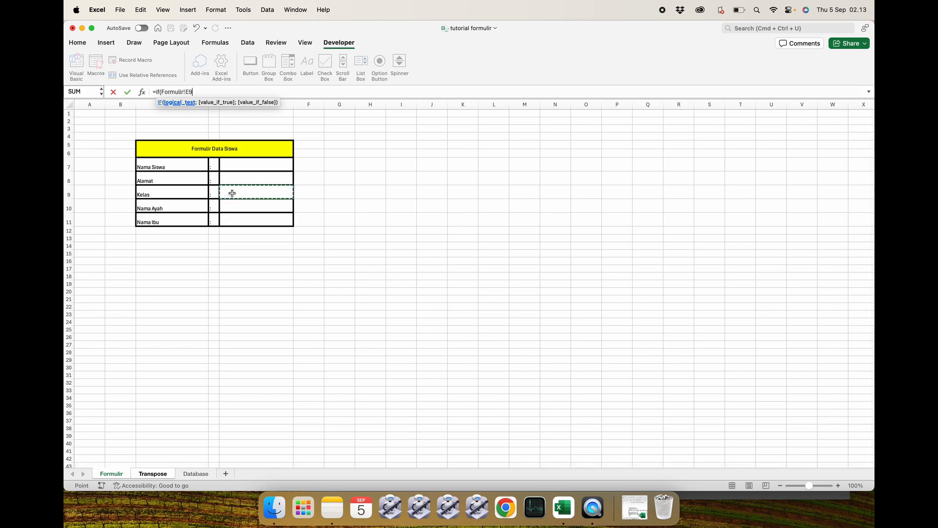
text(="";)
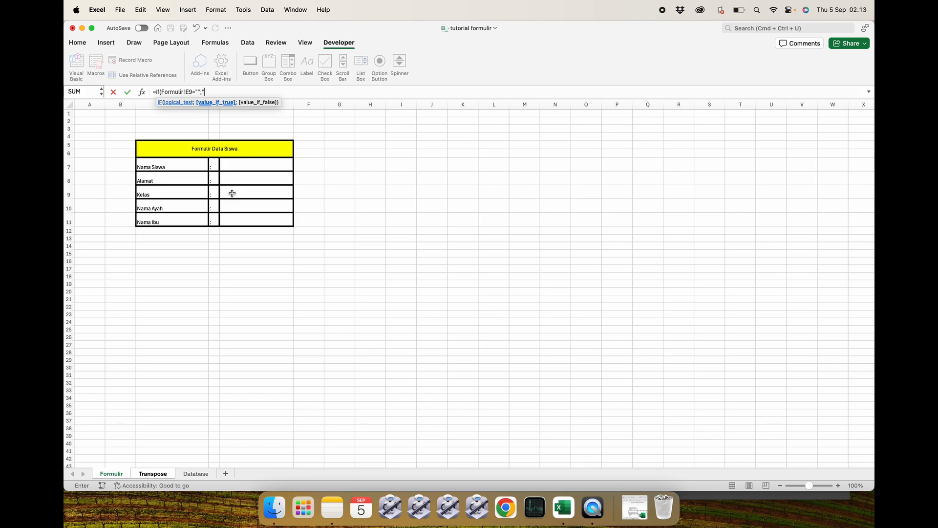
text("";)
click(232, 193)
key(Return)
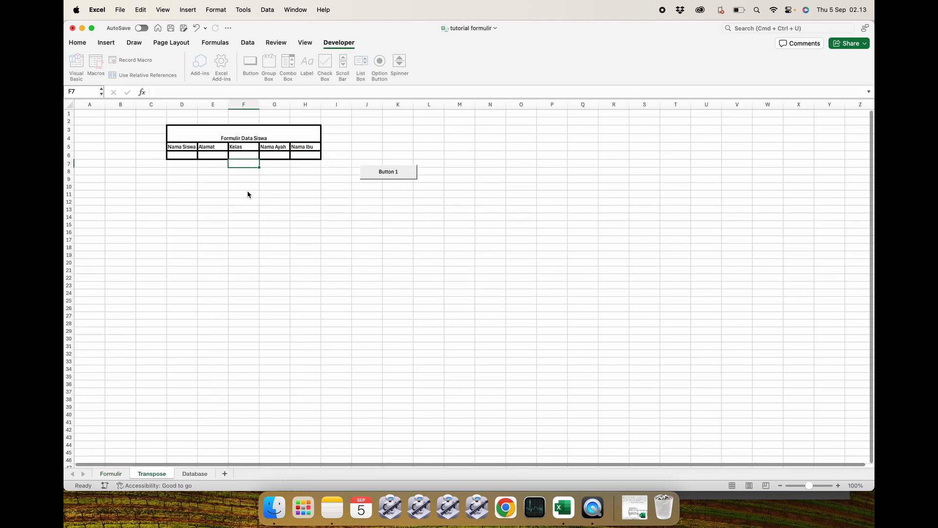
Enter the formula =IF(Formulir!E10="";"";Formulir!E10) in Transpose cell G6 and review the row's formulas.
click(274, 158)
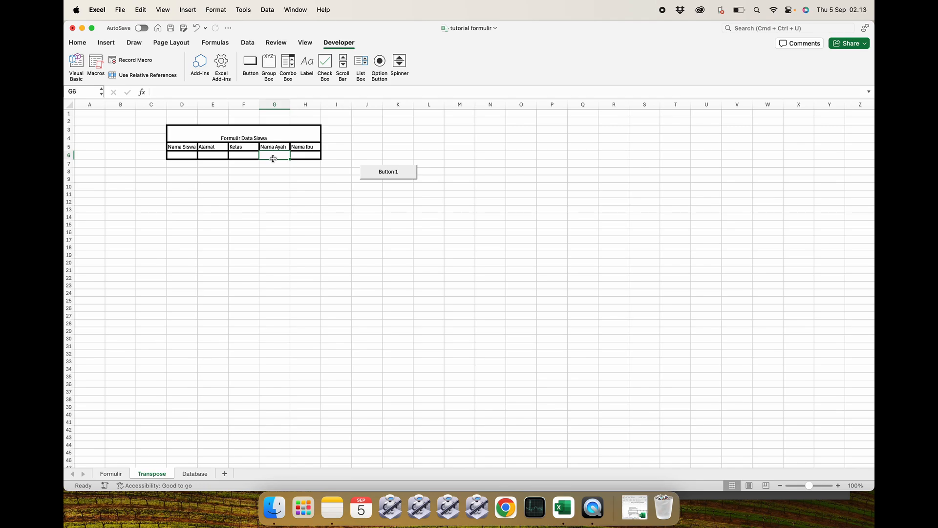
text(=if)
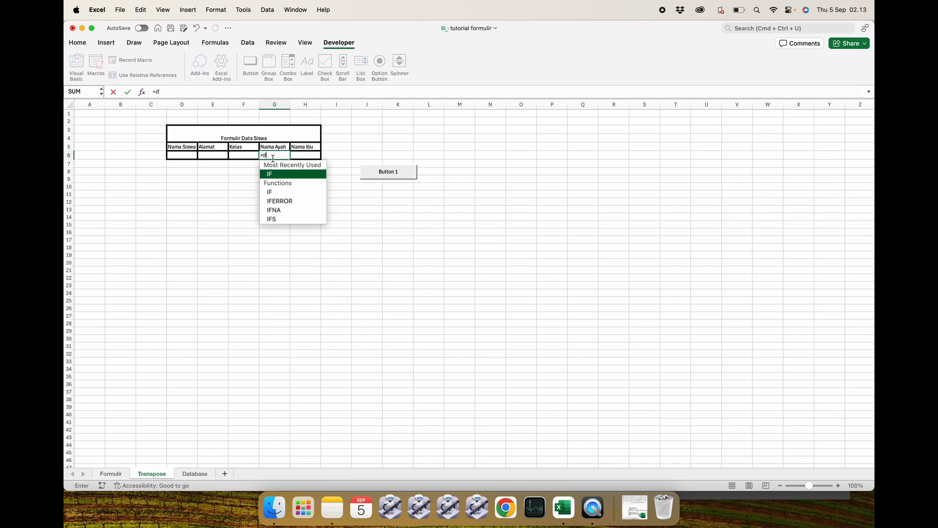
text(()
click(111, 474)
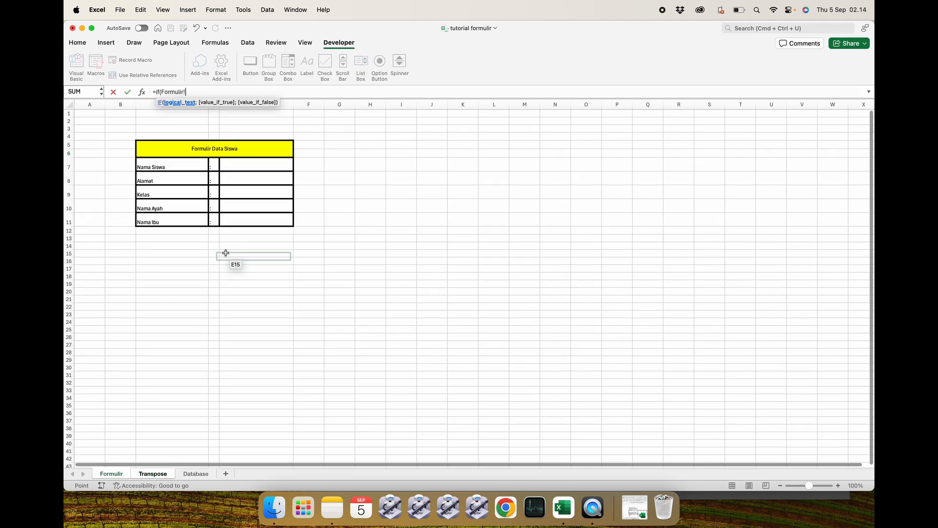
click(242, 205)
text(="";)
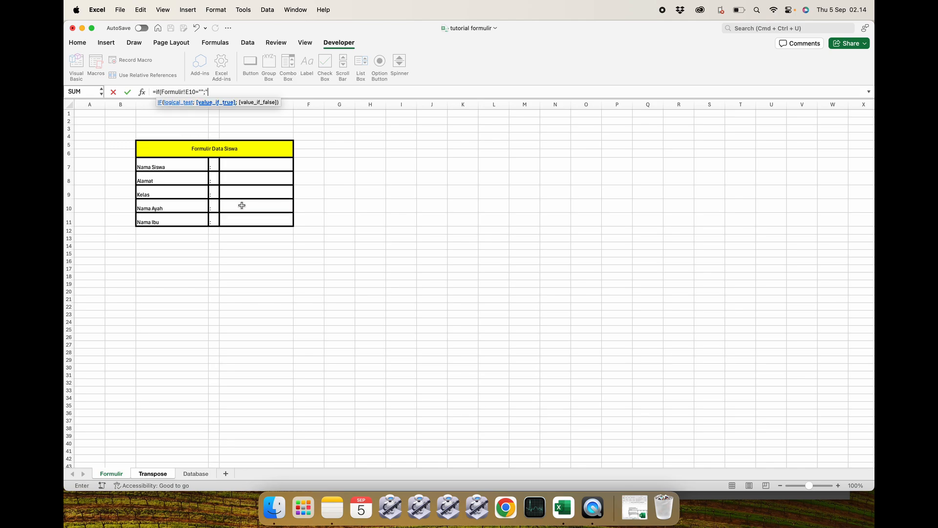
text("";)
click(244, 205)
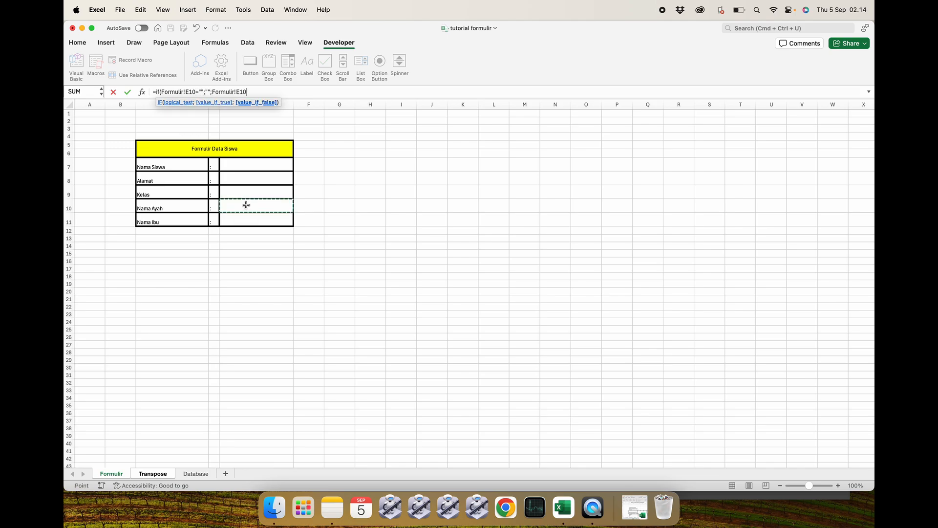
text())
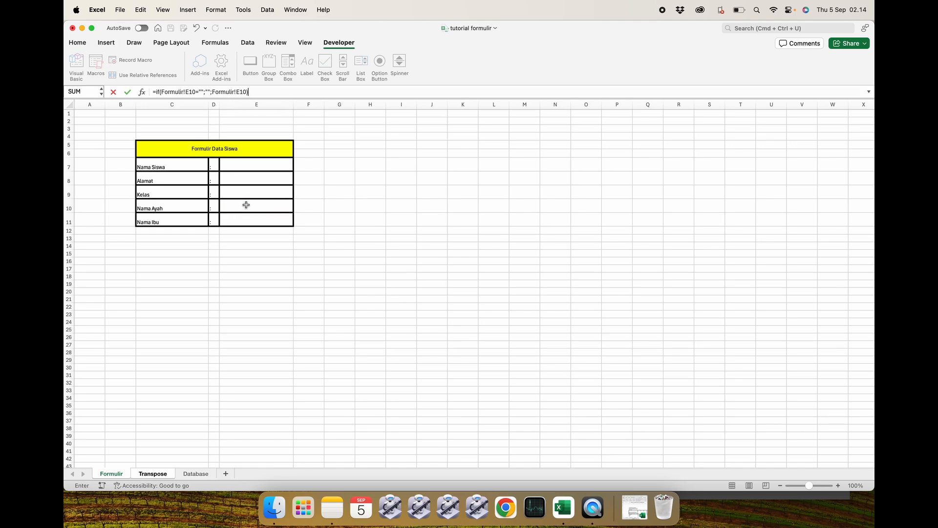
key(Return)
click(191, 158)
click(210, 158)
click(243, 156)
click(277, 155)
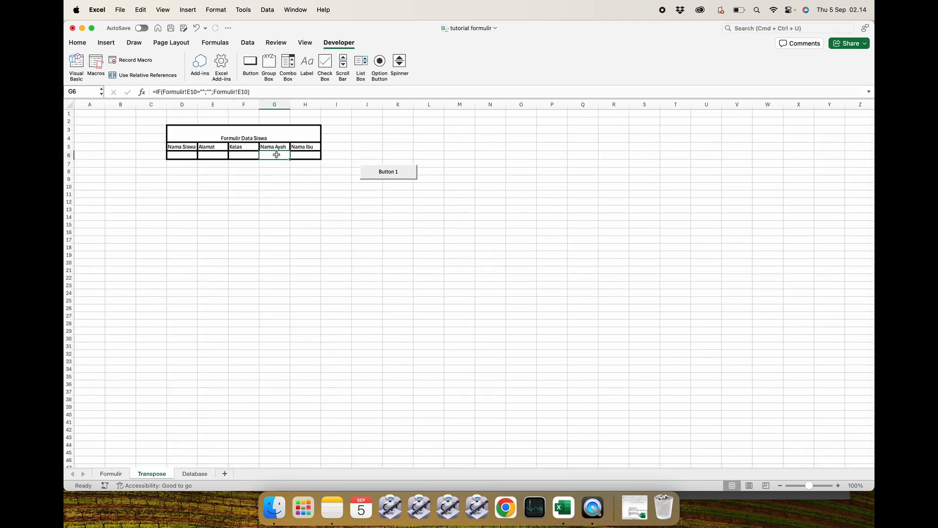
click(189, 155)
click(209, 155)
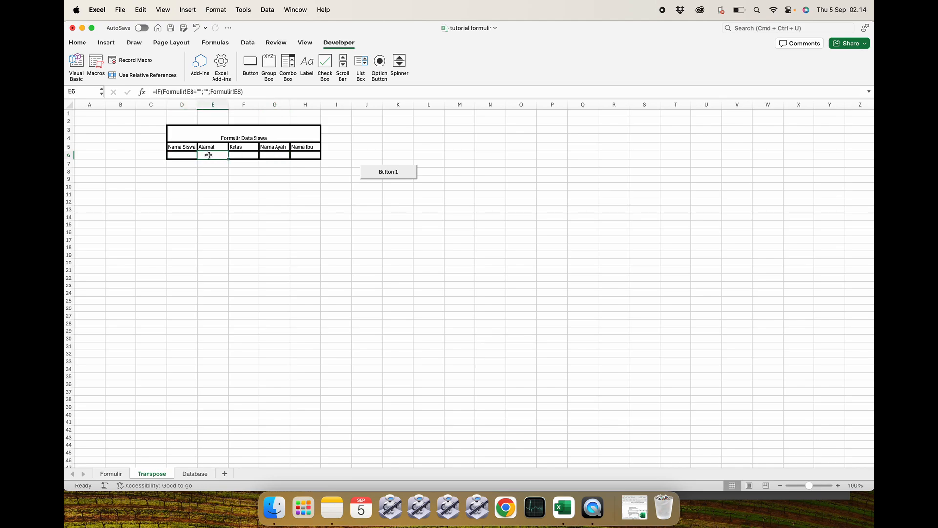
Enter the formula =IF(Formulir!E11="";"";Formulir!E11) in Transpose cell H6.
click(236, 156)
click(269, 156)
click(300, 154)
text(=if()
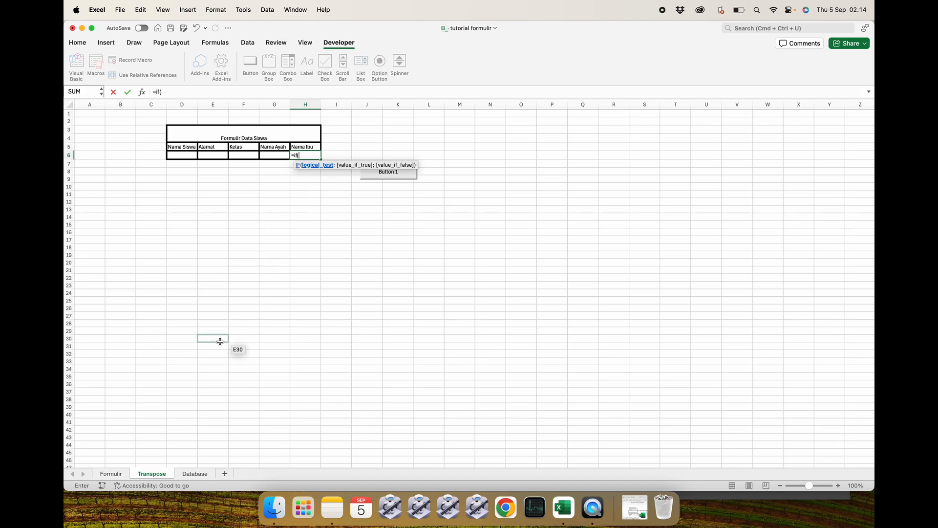
click(111, 474)
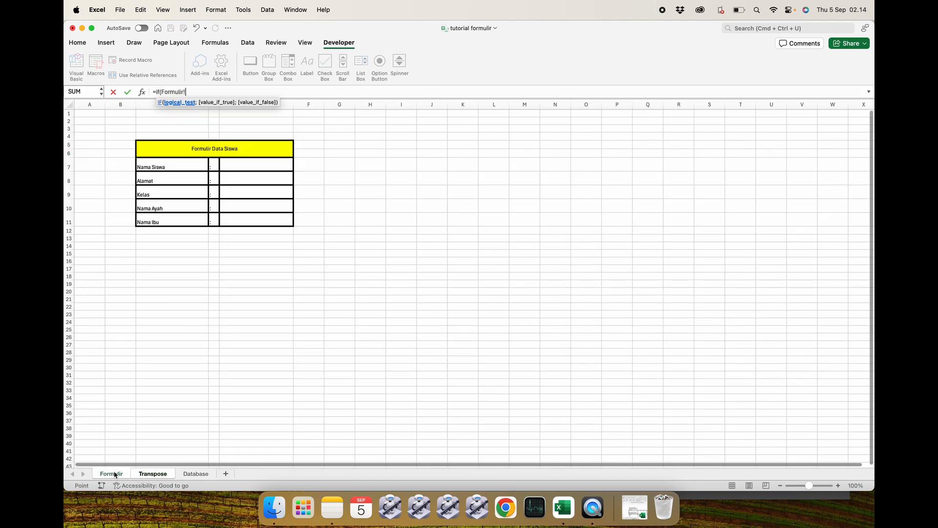
click(257, 216)
text(="";)
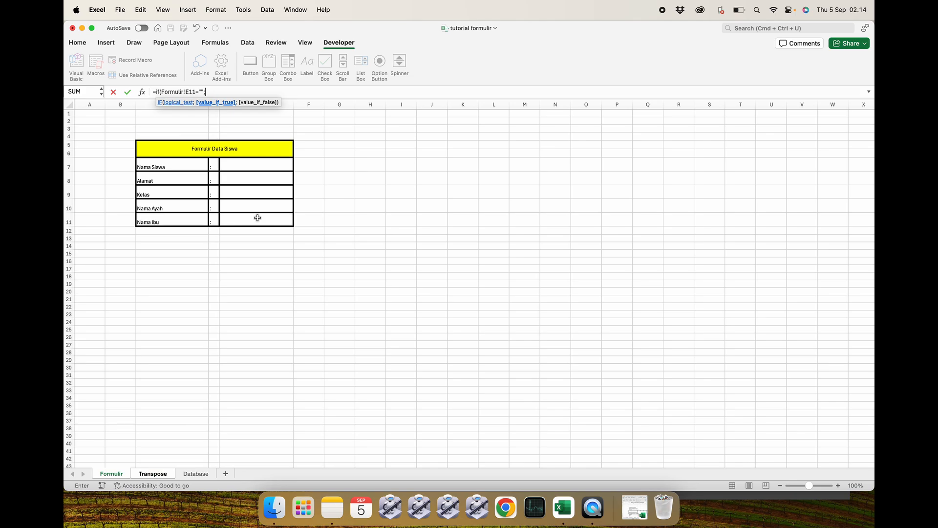
text("";)
click(257, 217)
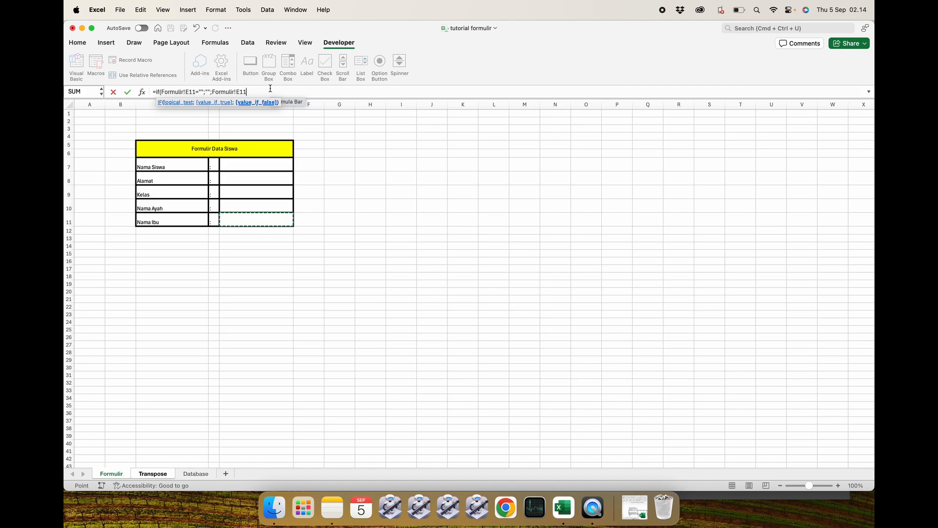
key(Return)
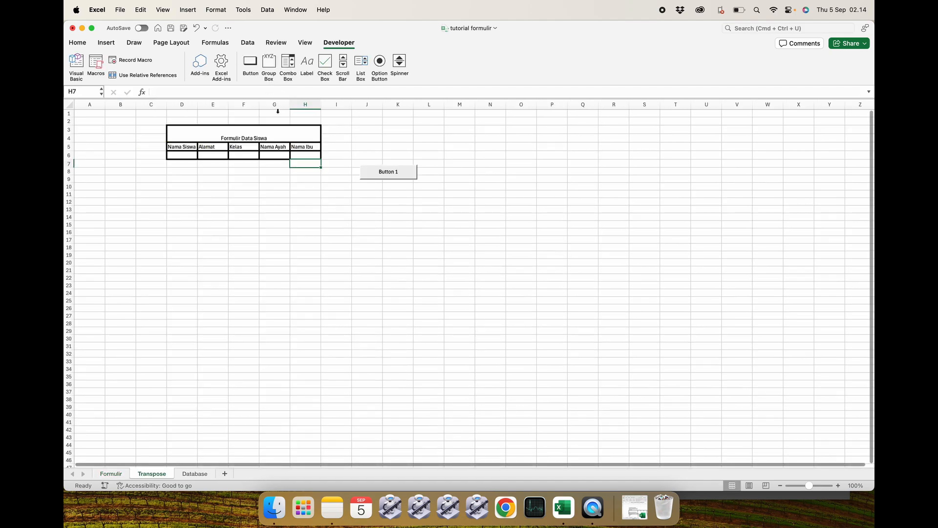
Review the IF formulas in each cell of the Transpose row 6.
click(297, 156)
click(295, 177)
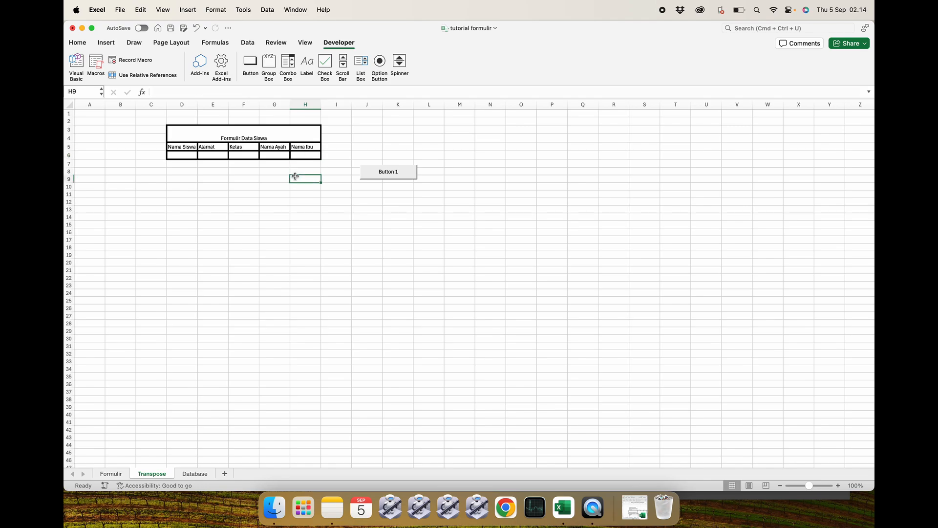
click(184, 156)
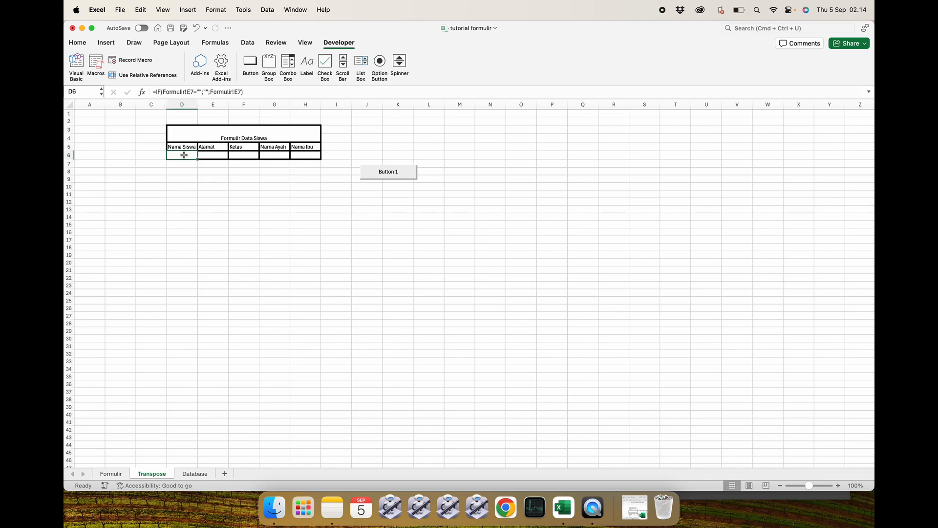
key(Right)
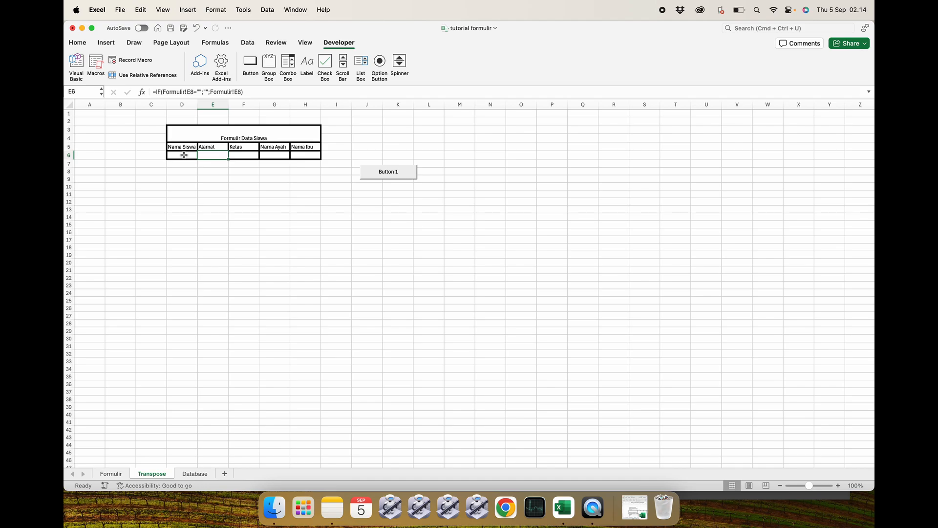
key(Right)
key(Right)
key(Right)
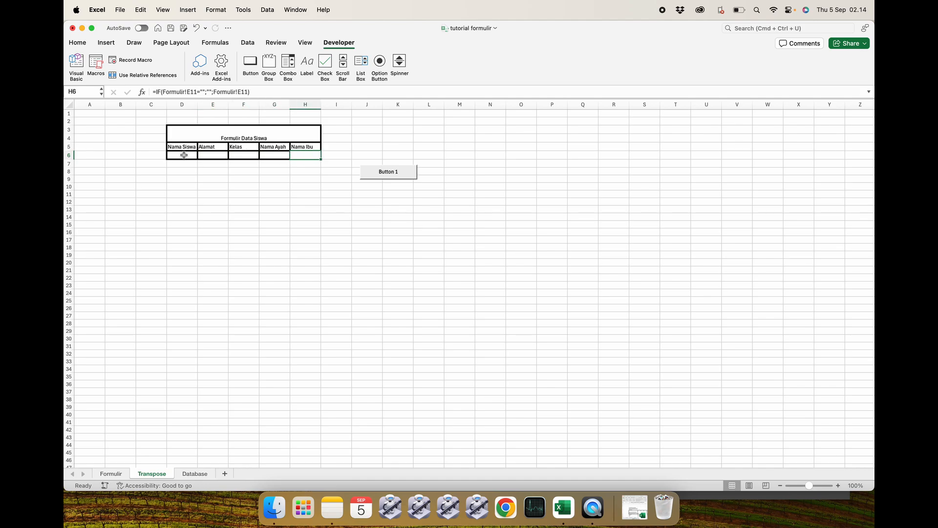
click(191, 203)
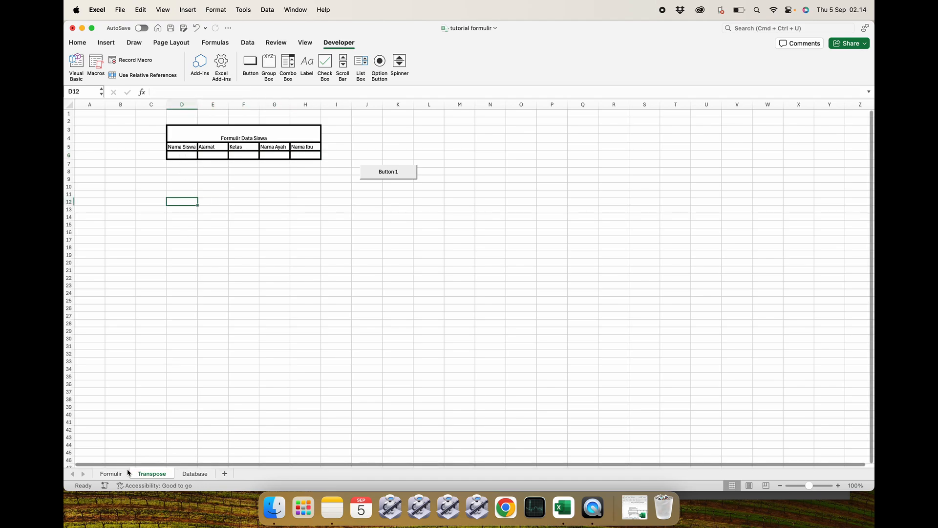
Enter the test value a in Formulir cell E7 and return to the Transpose sheet.
click(116, 474)
click(241, 168)
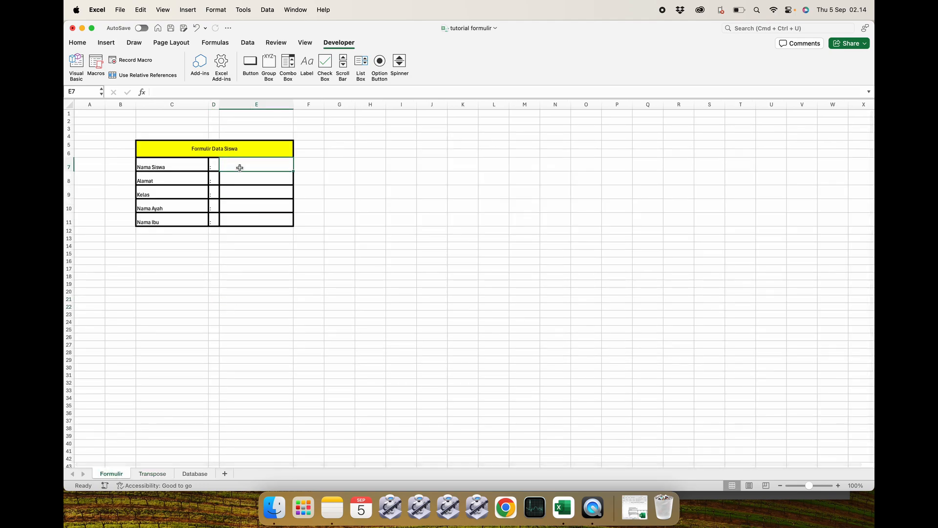
text(a)
key(Return)
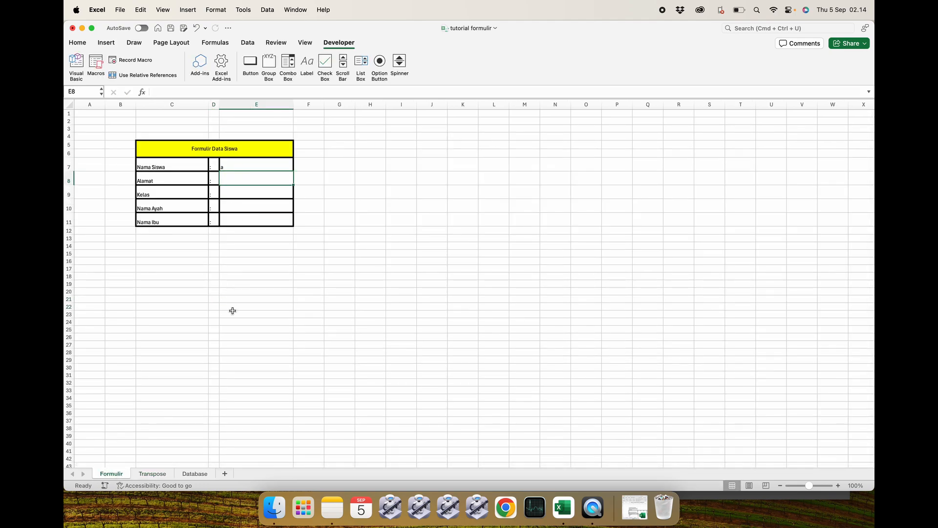
click(149, 474)
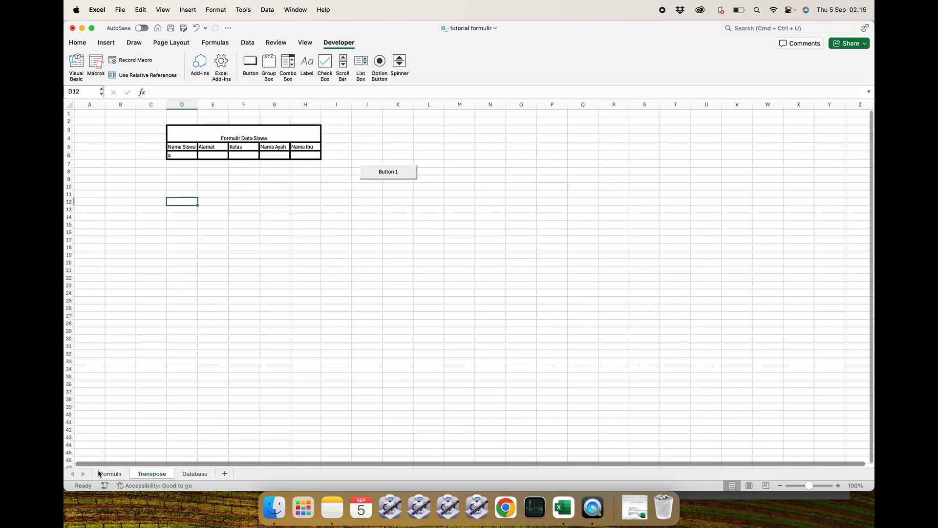
Enter test values b, c, d and e in Formulir cells E8 to E11 and view the Transpose row.
click(109, 473)
text(b)
key(Return)
text(c)
key(Return)
text(d)
key(Return)
text(e)
key(Return)
click(277, 291)
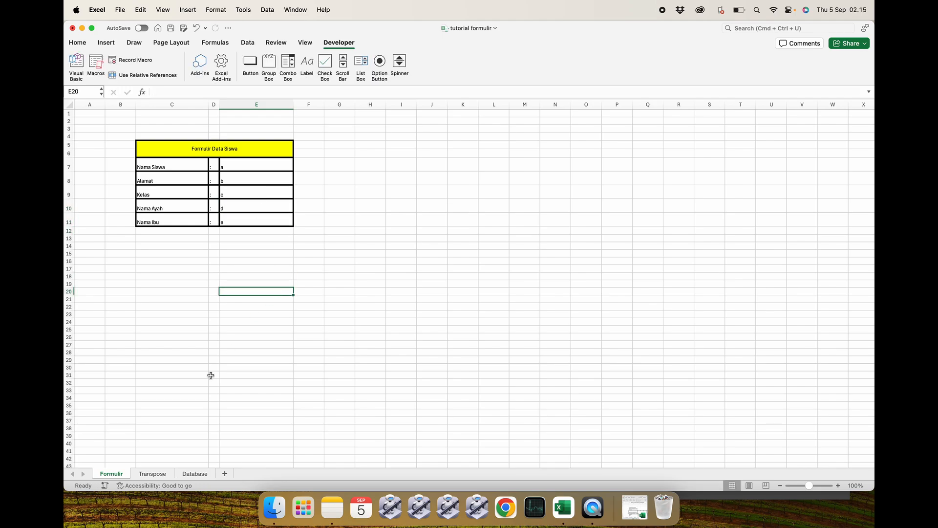
click(155, 473)
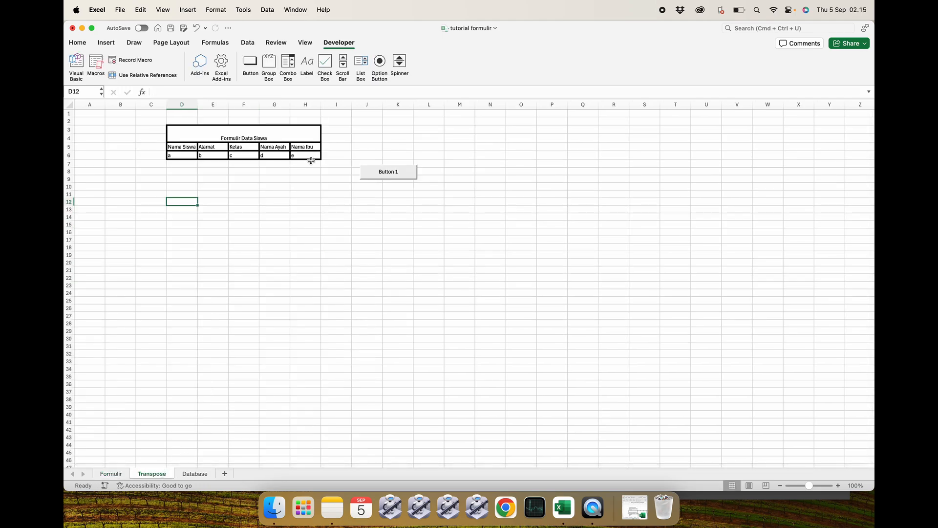
Run Button 1 on the Transpose sheet to copy the test row, and view the Database sheet.
click(200, 474)
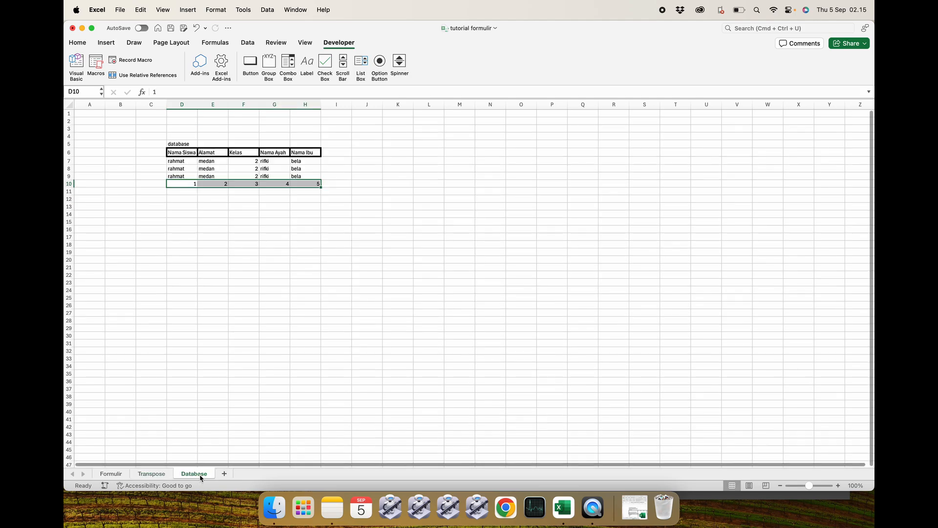
click(279, 381)
click(154, 473)
click(303, 193)
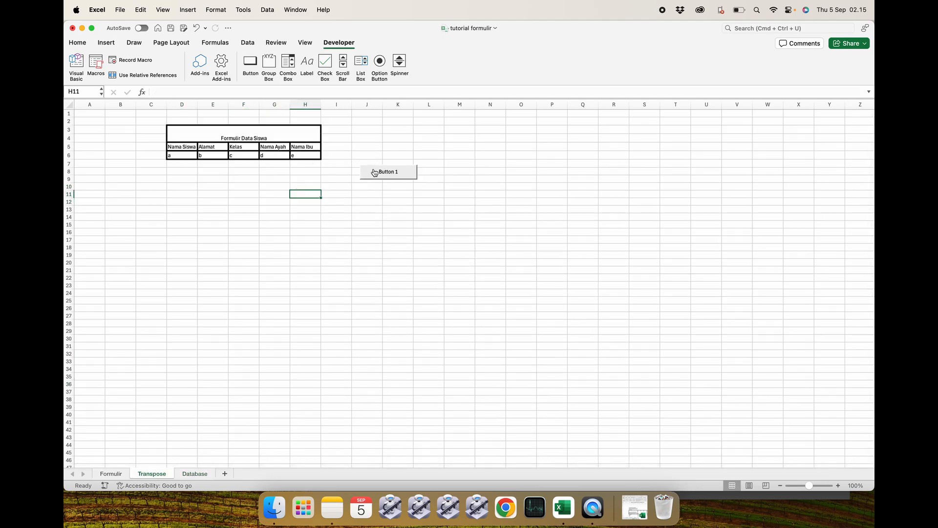
click(111, 474)
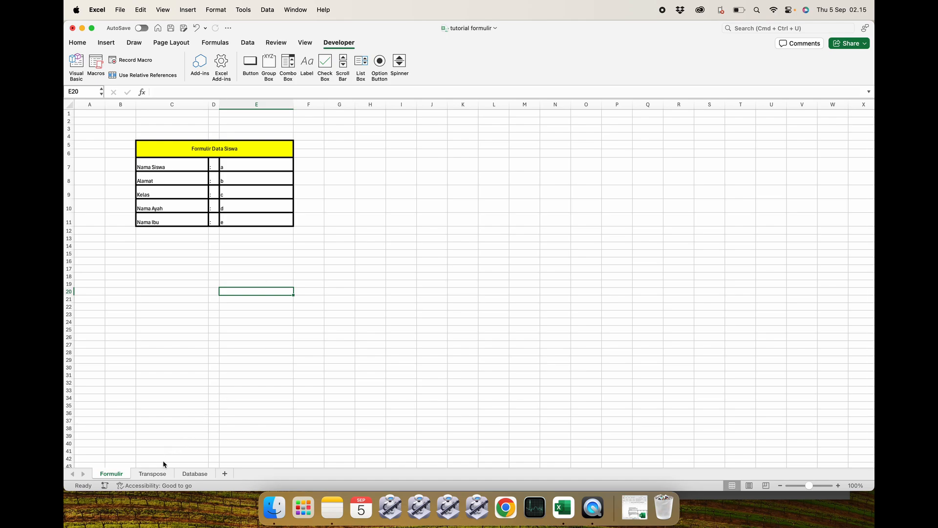
click(152, 474)
click(386, 172)
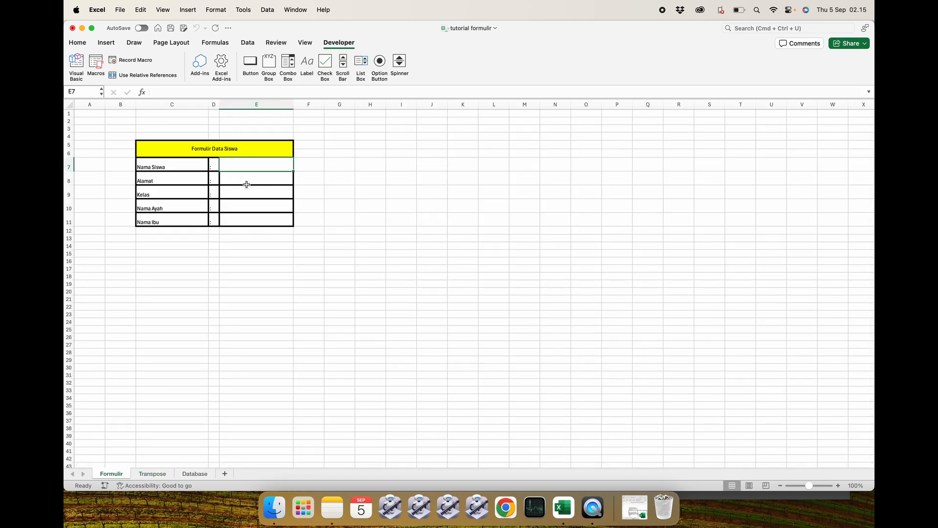
click(196, 474)
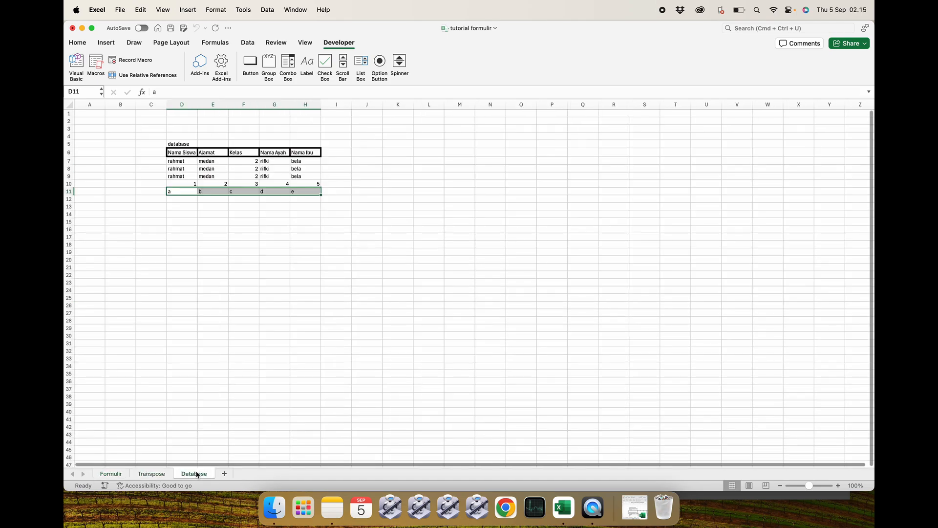
click(253, 272)
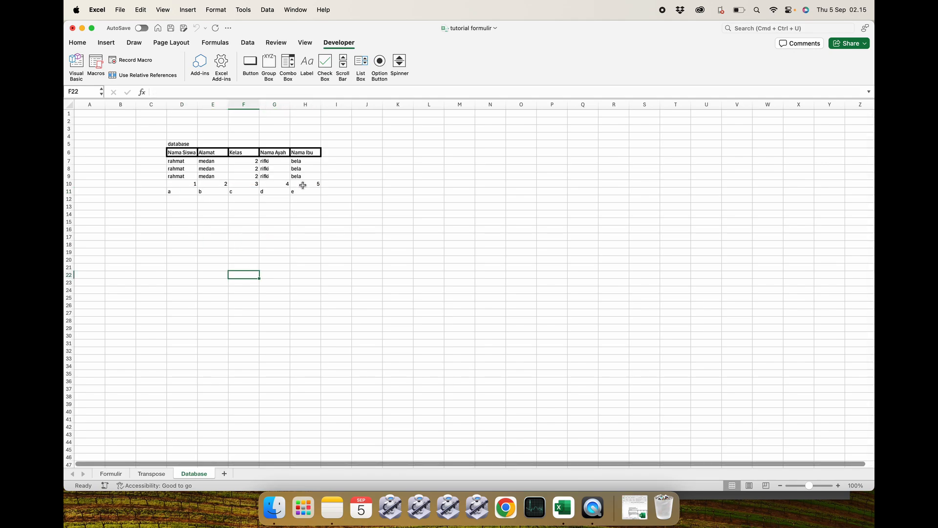
Fill in the Formulir with a sample student's name, address, class 10, father's name and mother's name.
click(113, 473)
click(228, 313)
click(261, 164)
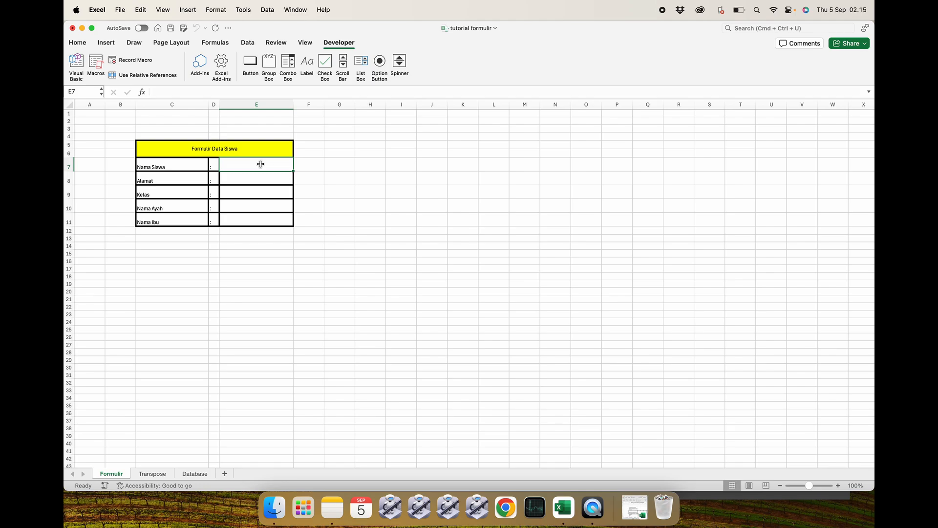
text(Rahmat)
key(Return)
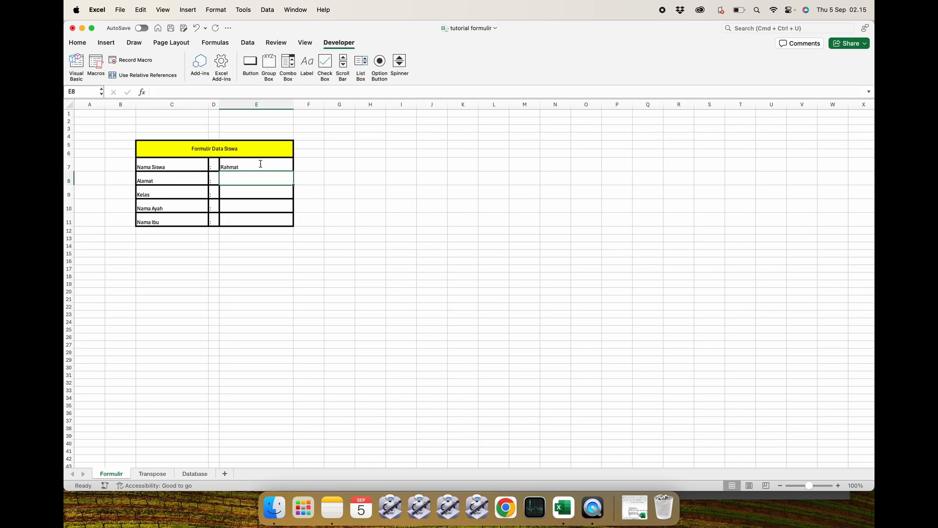
text(Binjai)
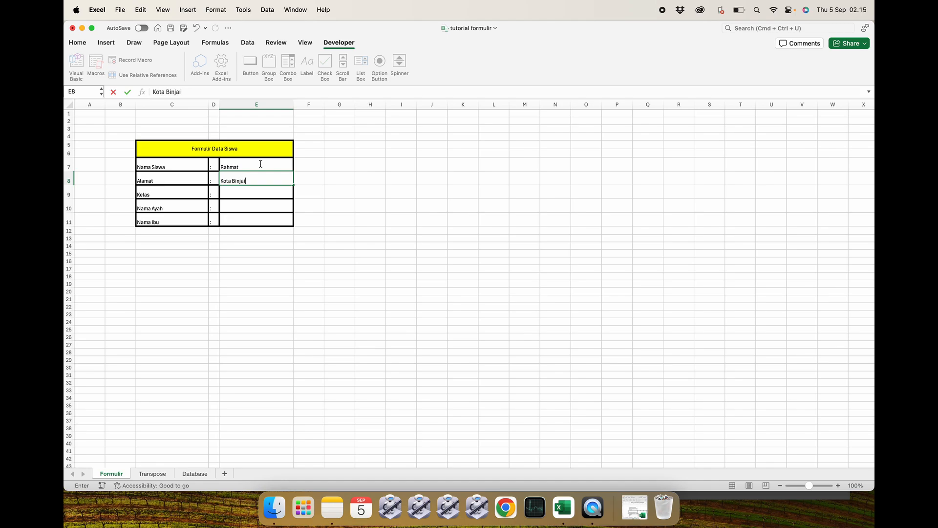
key(Return)
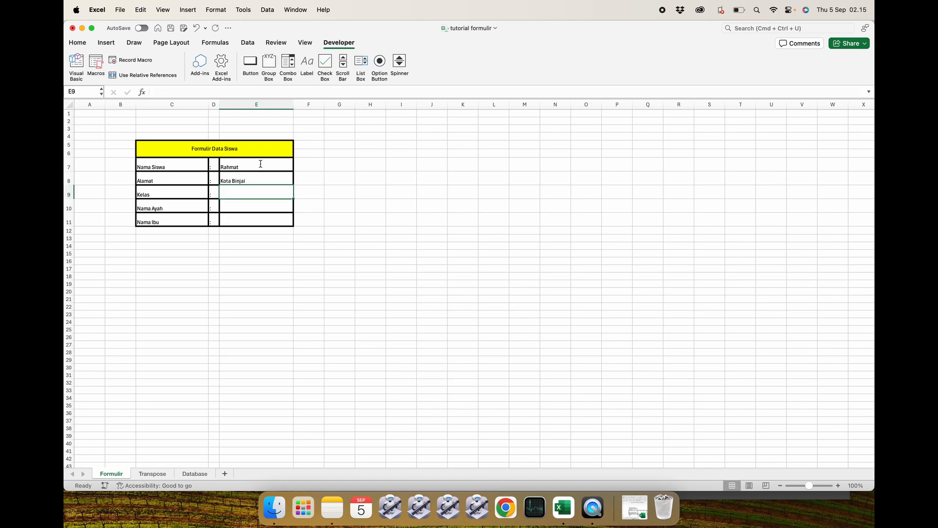
text(10)
key(Return)
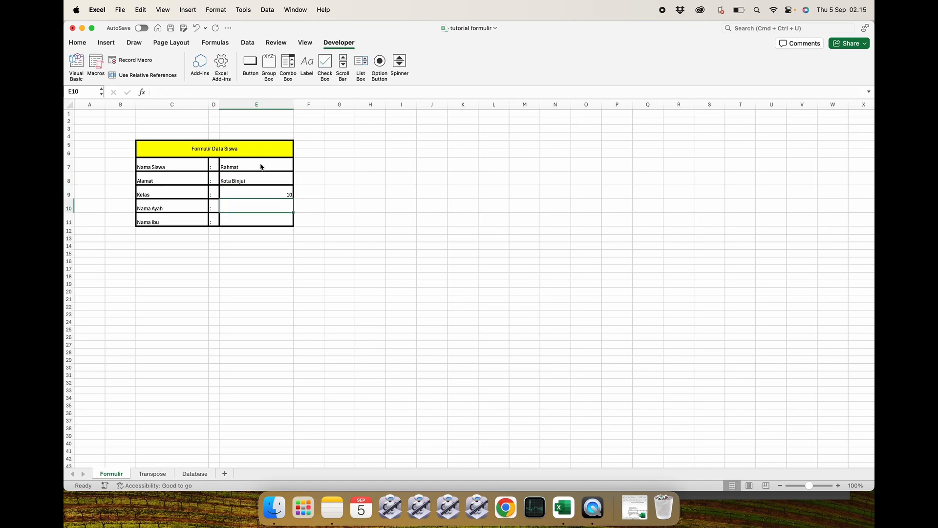
text(Brahman)
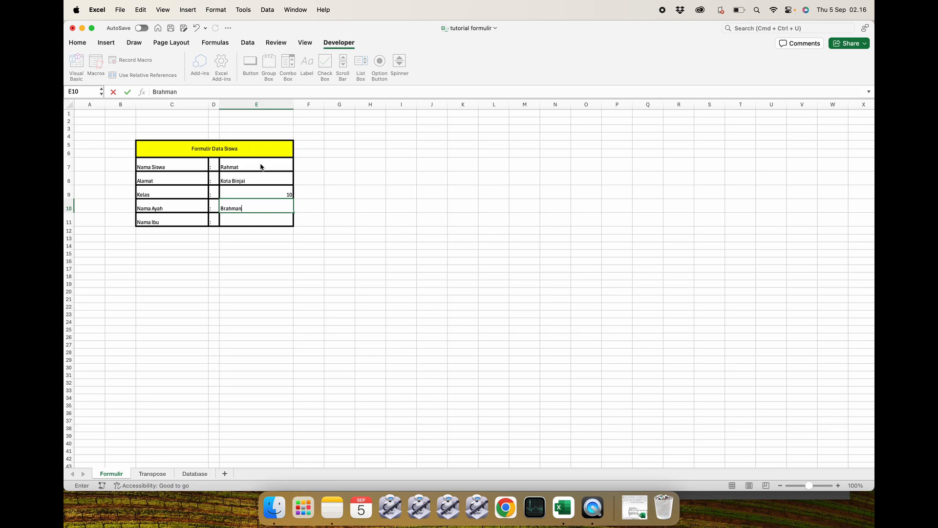
key(Return)
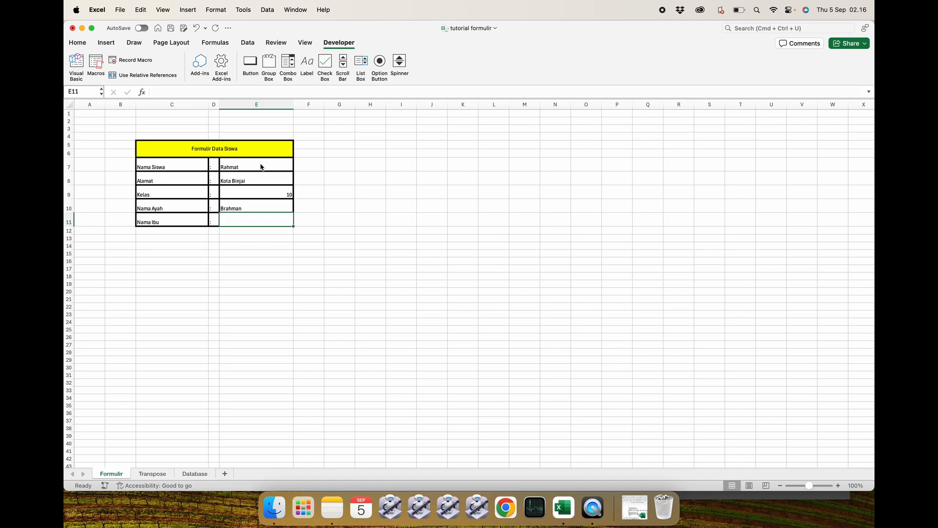
text(Ira)
key(Return)
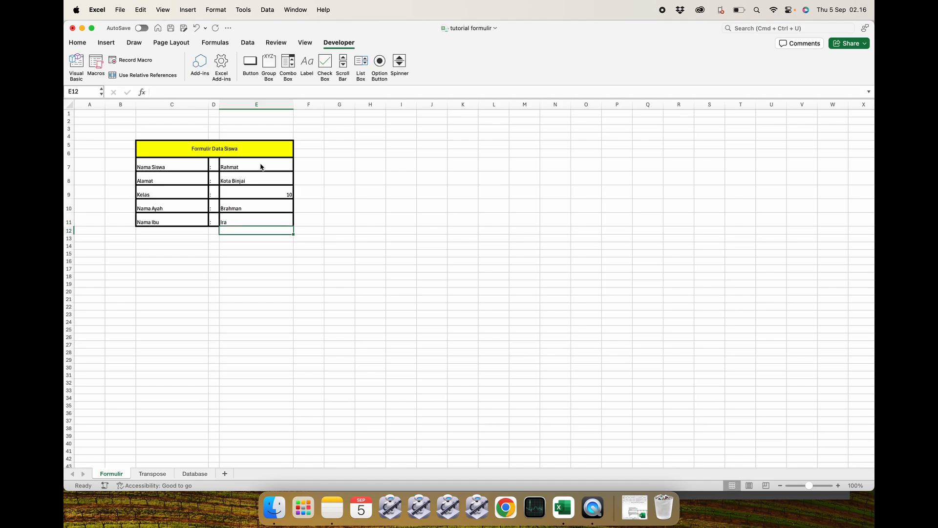
Run Button 1 on the Transpose sheet to save the new student record, and view it in the Database sheet.
click(152, 474)
click(388, 176)
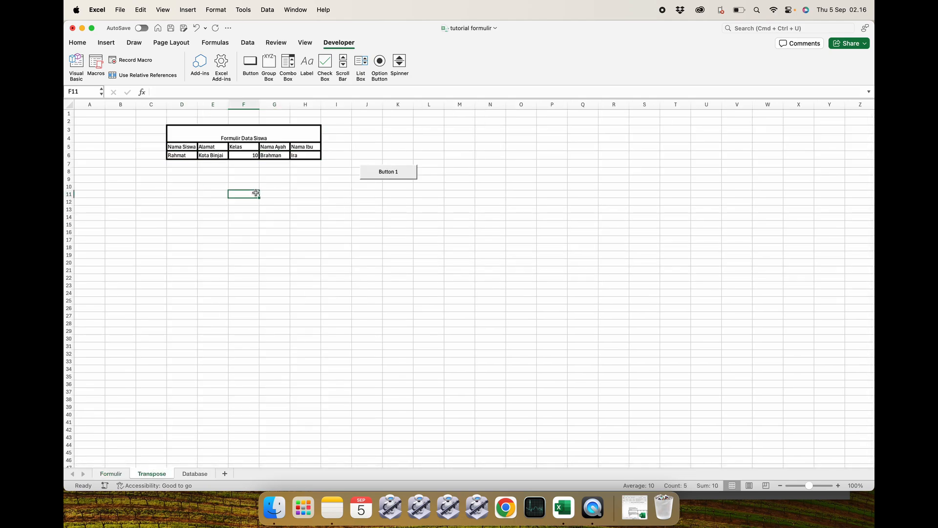
click(197, 474)
click(152, 474)
click(373, 176)
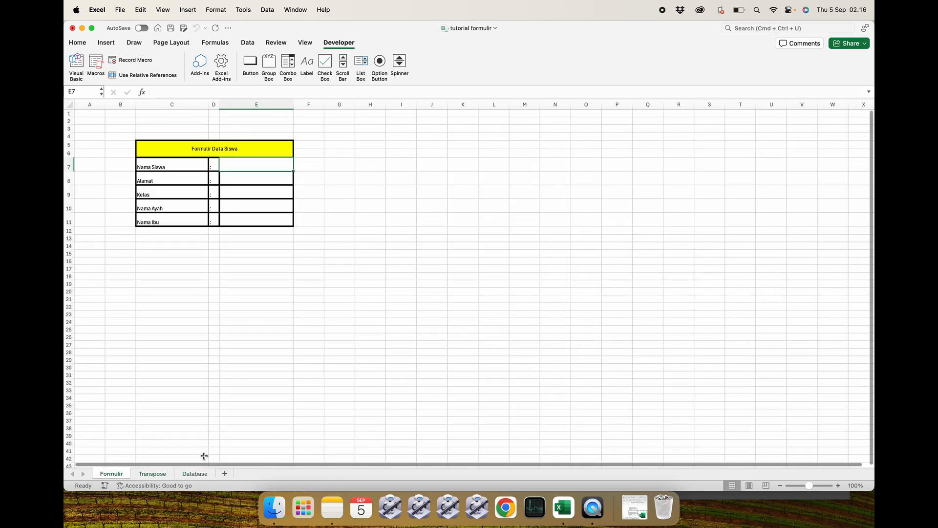
click(194, 473)
click(325, 259)
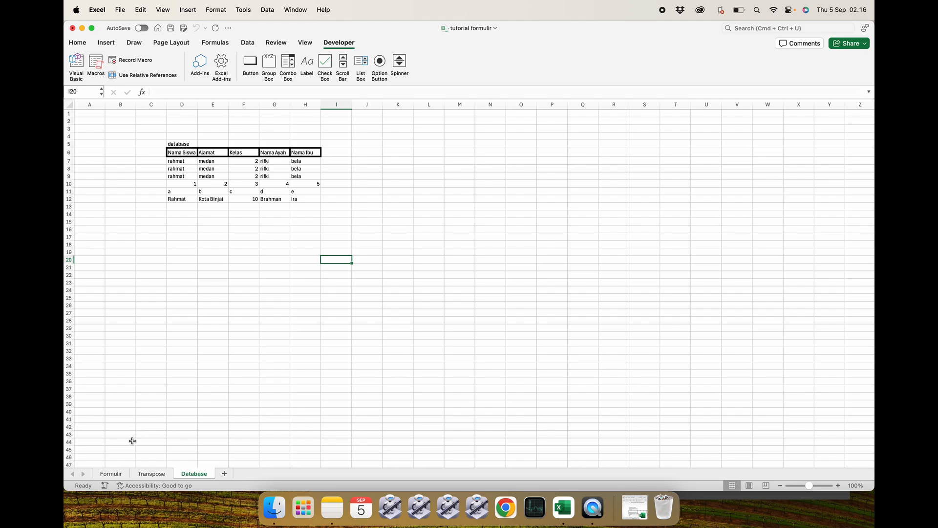
Open the Visual Basic editor for the workbook.
click(111, 474)
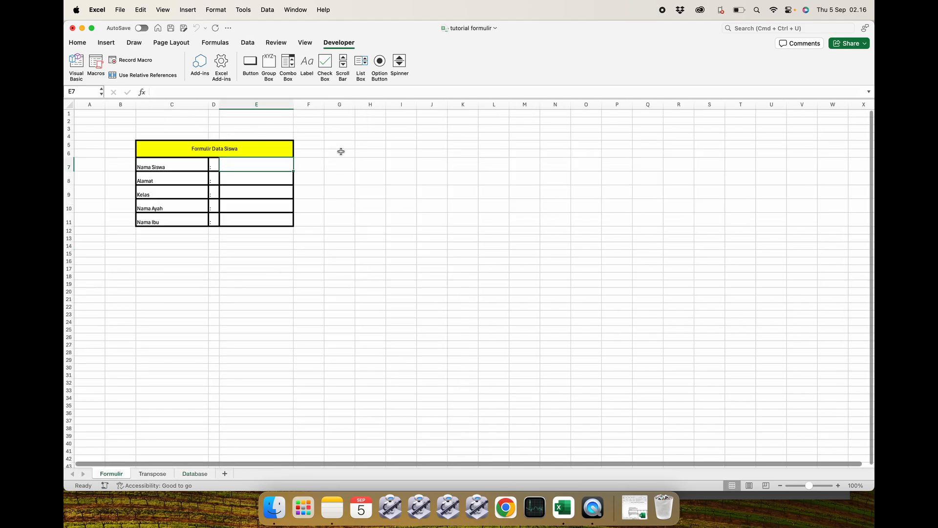
drag(65, 194, 324, 175)
drag(315, 90, 239, 100)
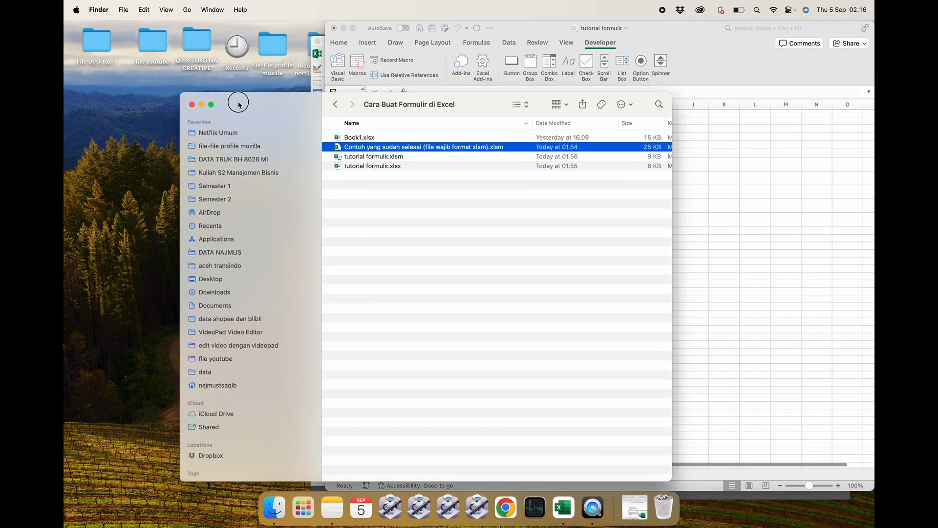
click(202, 105)
click(338, 66)
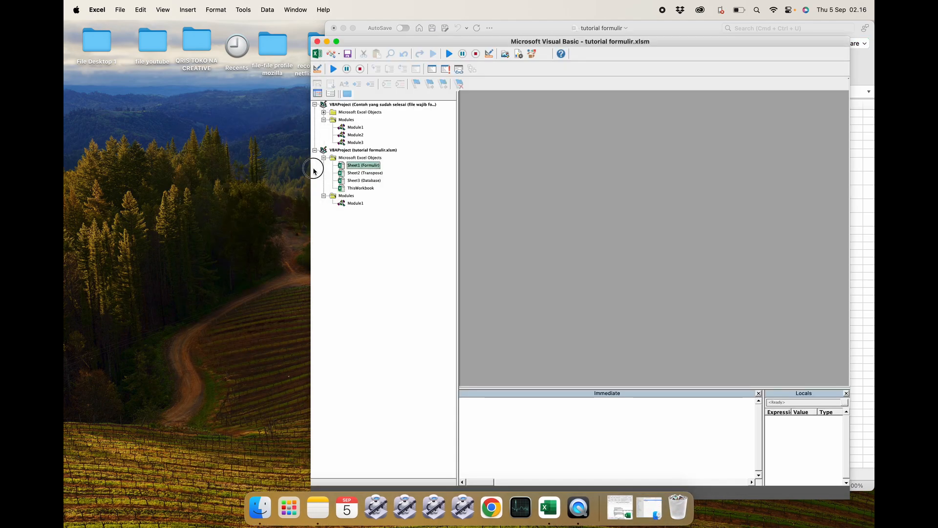
Compare with the example workbook's Formulir sheet and its save button, then return to the tutorial workbook.
click(327, 42)
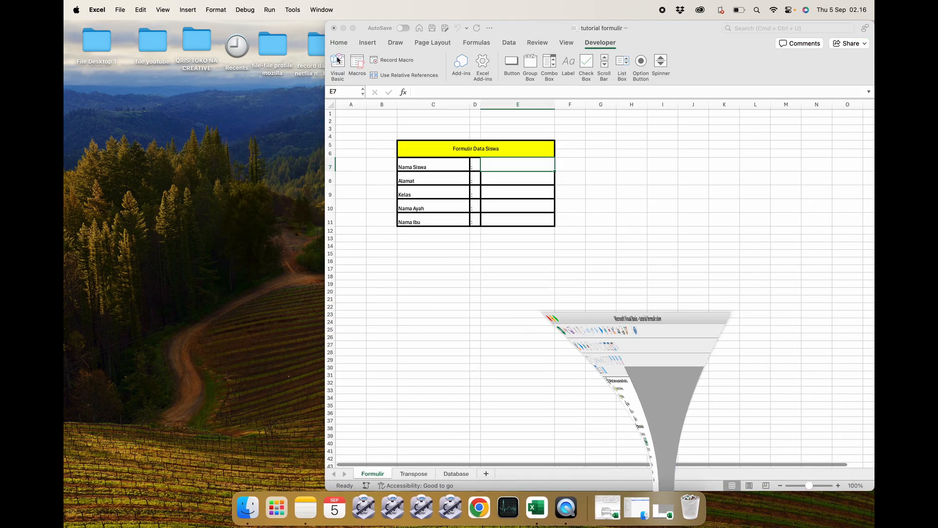
drag(540, 30, 645, 128)
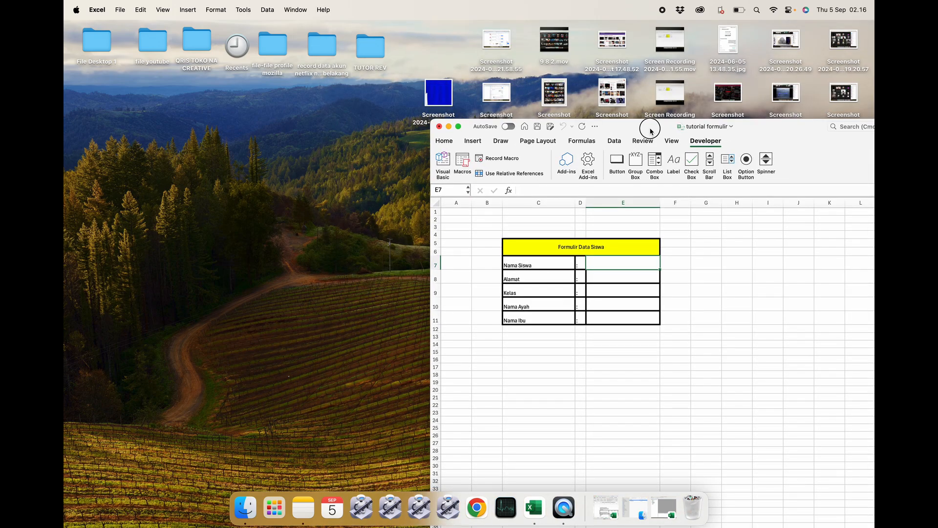
click(644, 511)
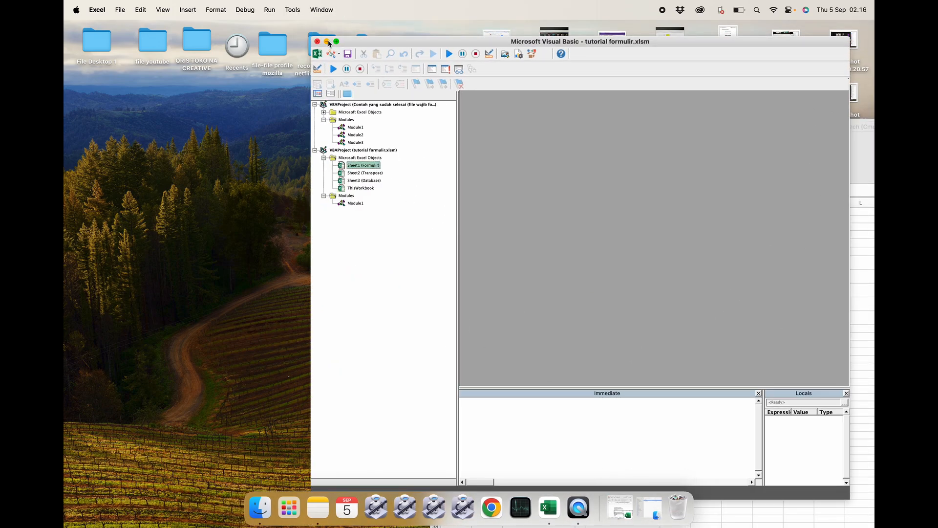
click(327, 42)
click(620, 508)
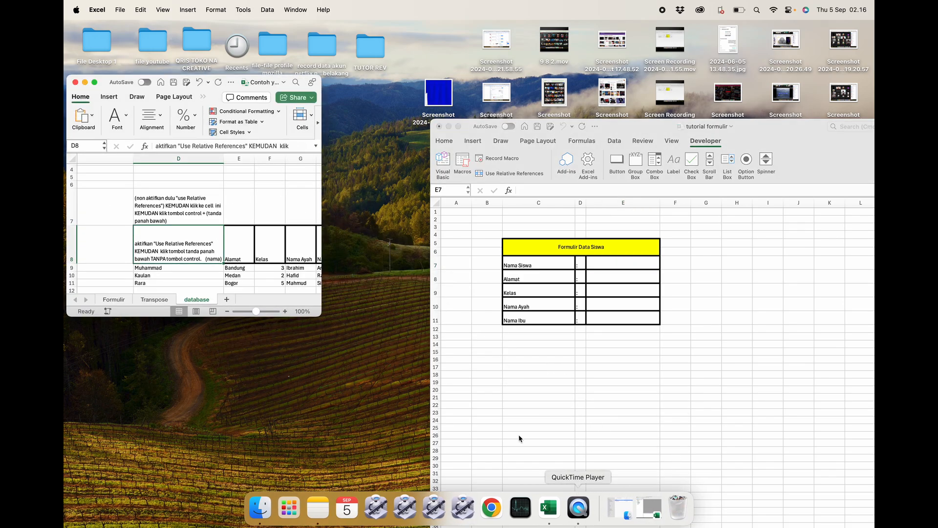
click(115, 300)
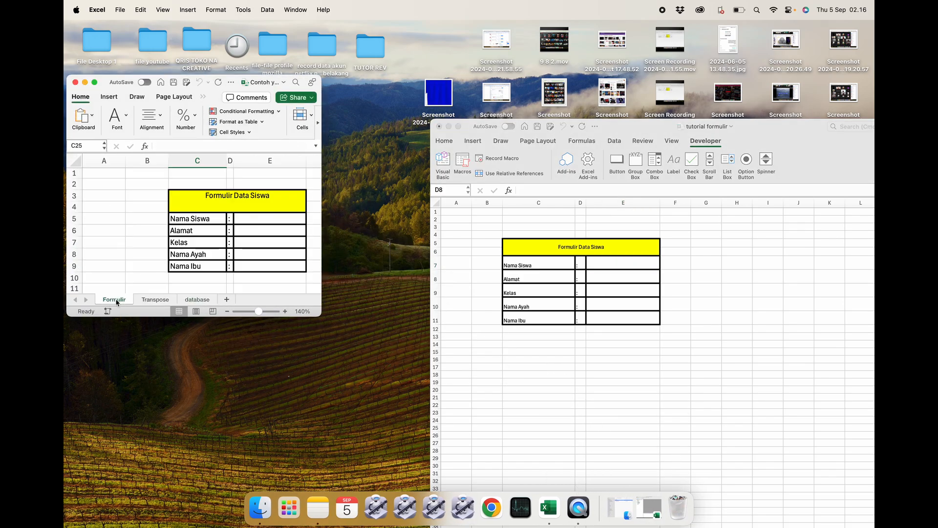
drag(163, 316, 162, 384)
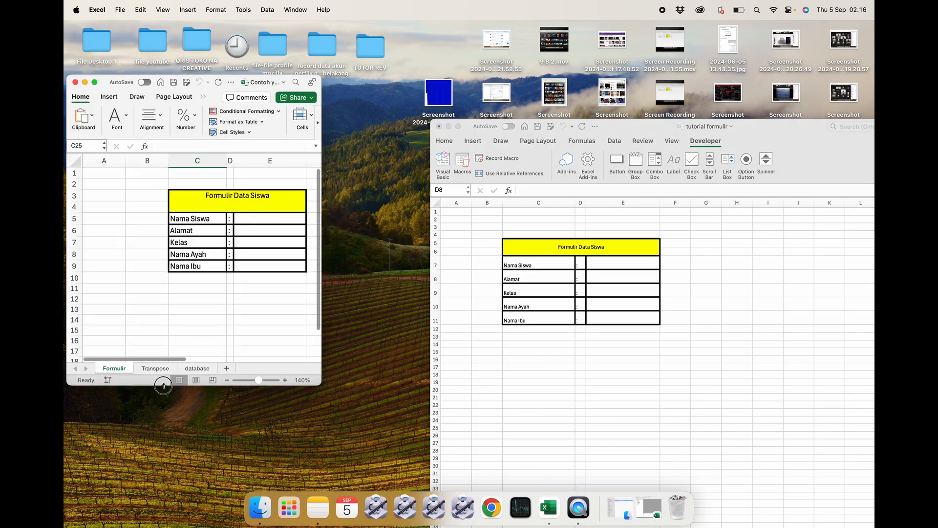
scroll(236, 310, right, 5)
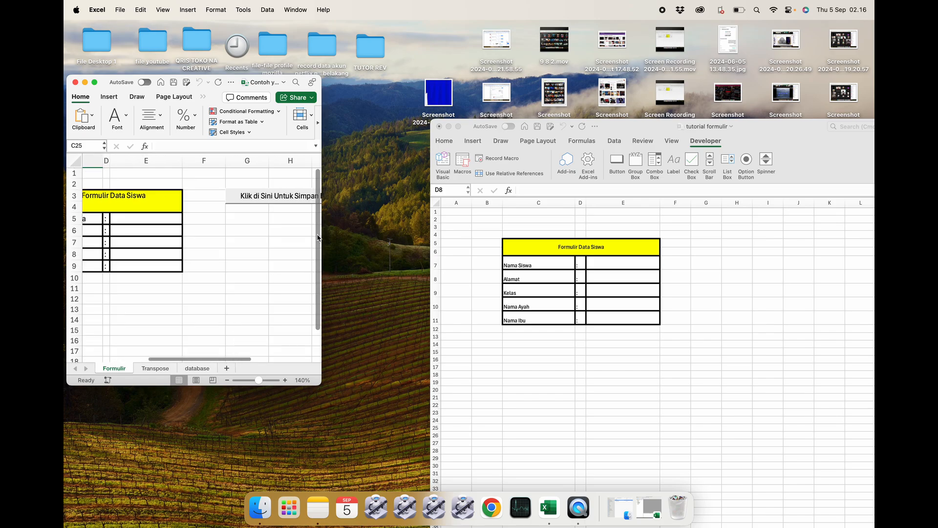
click(654, 258)
double_click(770, 130)
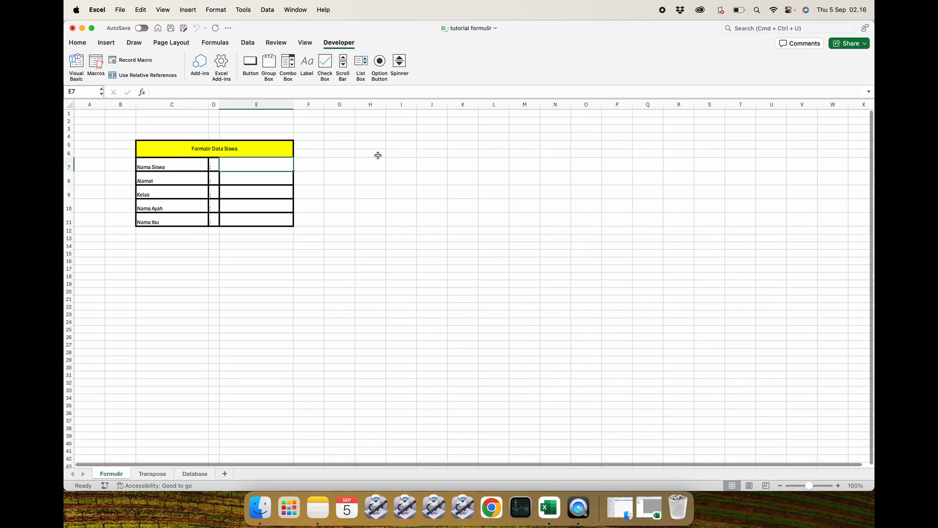
Insert a rectangle shape beside the form on the Formulir sheet, around columns H to I, rows 7 to 9.
click(304, 42)
click(341, 43)
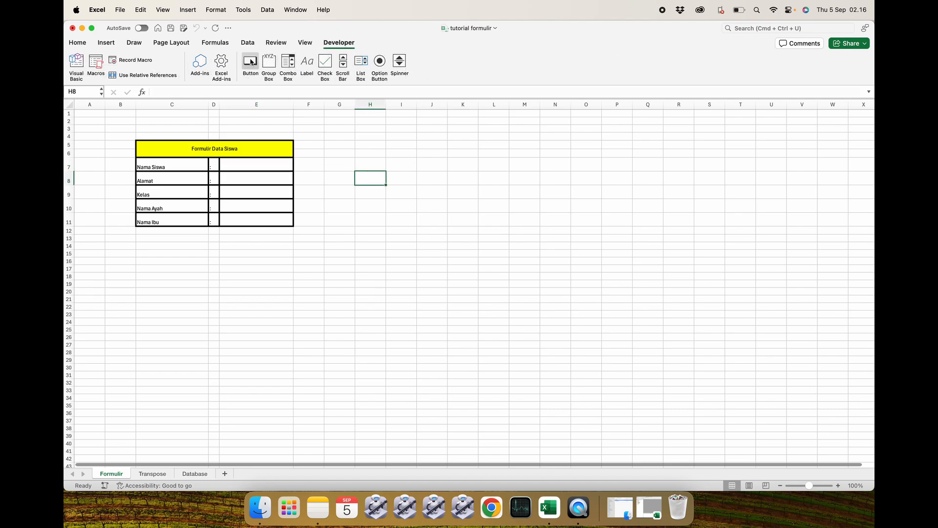
click(463, 192)
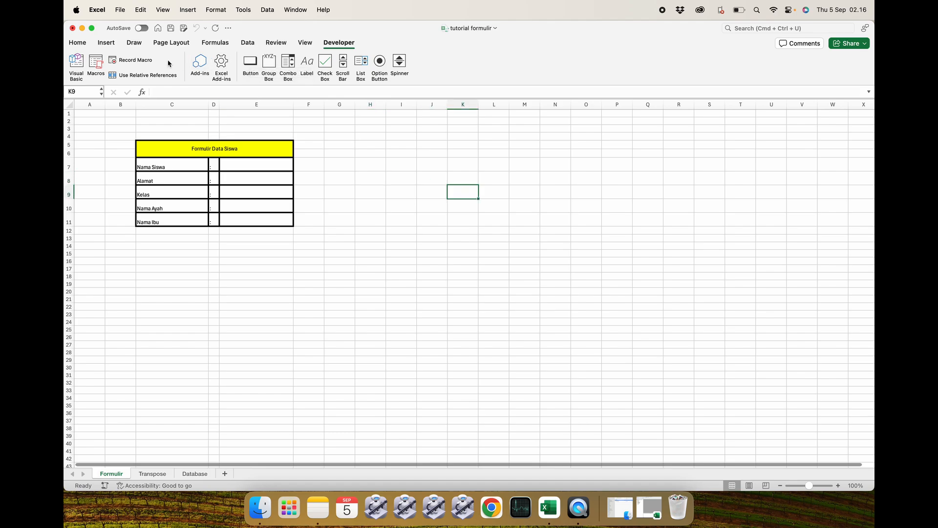
click(81, 44)
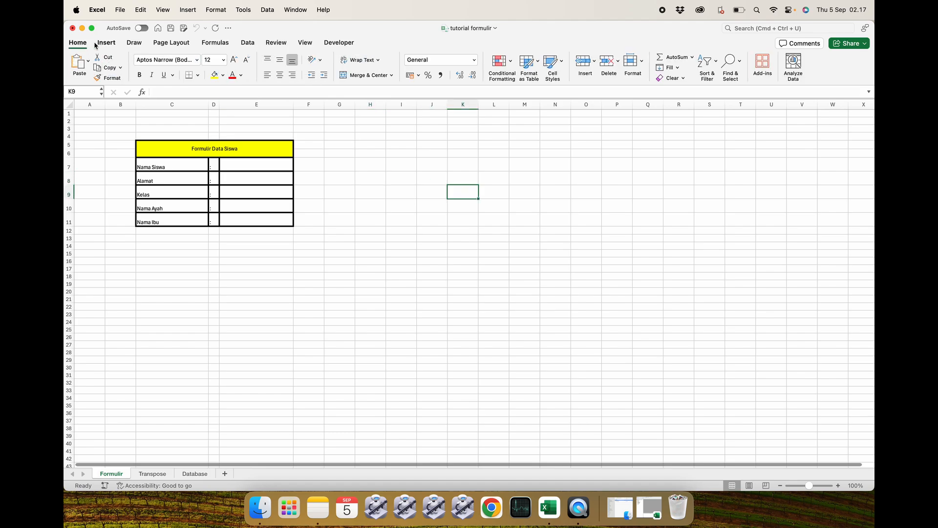
click(102, 44)
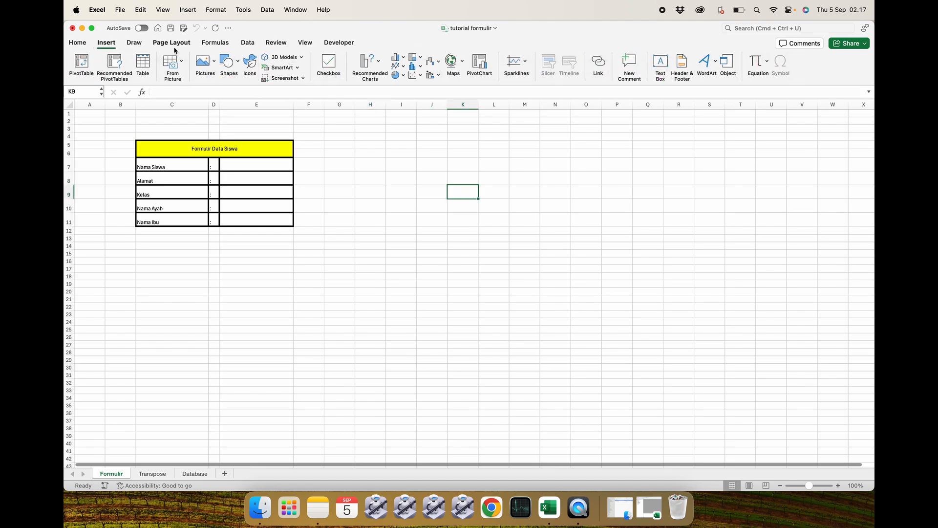
click(238, 62)
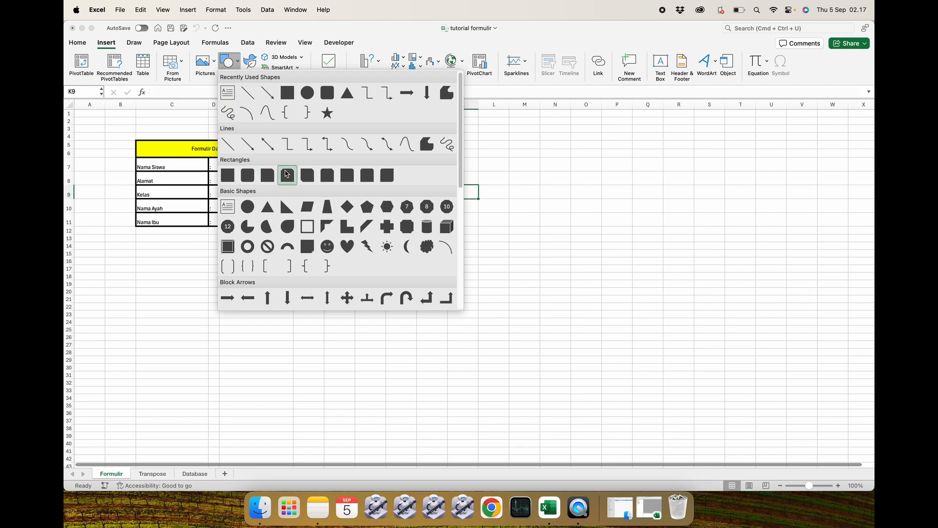
click(233, 176)
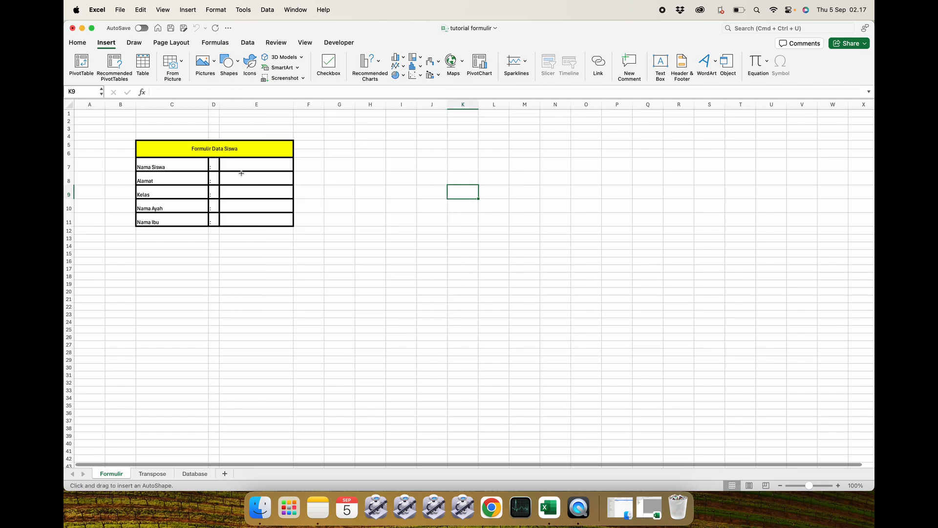
drag(358, 172, 424, 192)
click(494, 192)
click(472, 156)
click(379, 229)
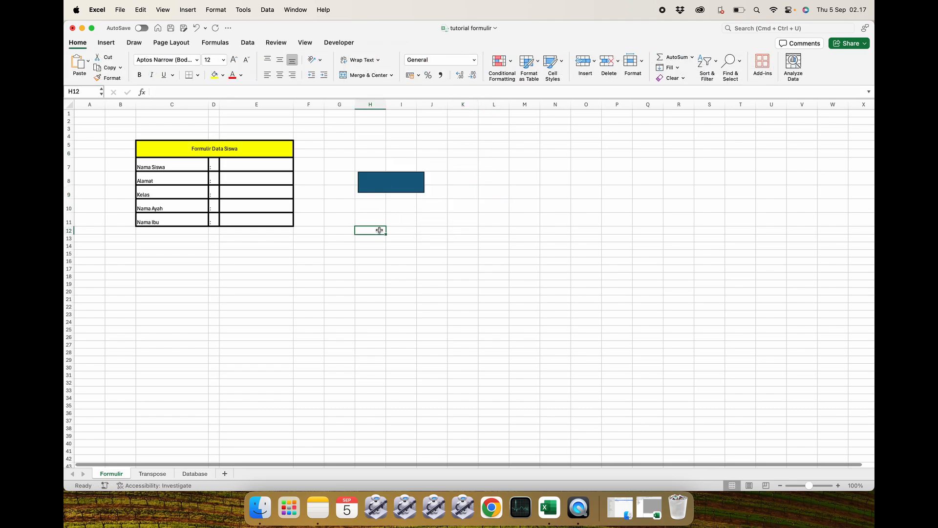
click(339, 43)
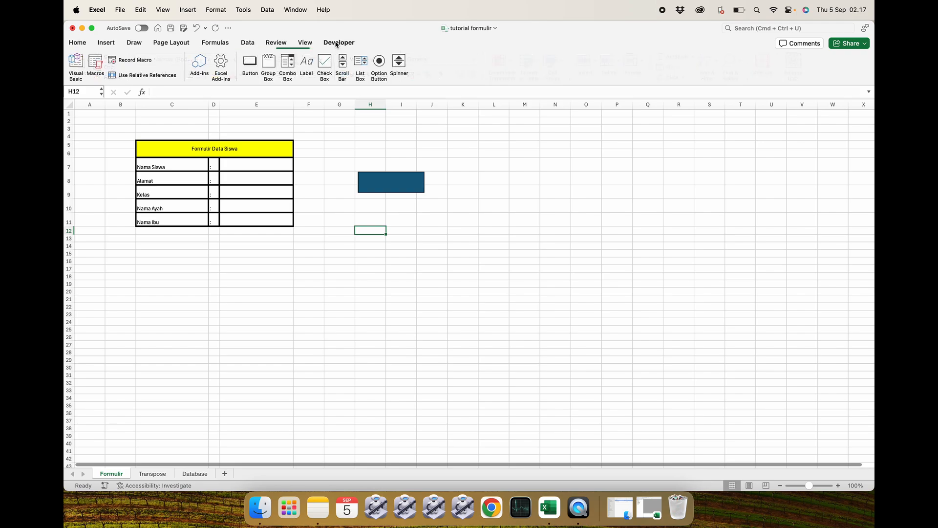
click(95, 64)
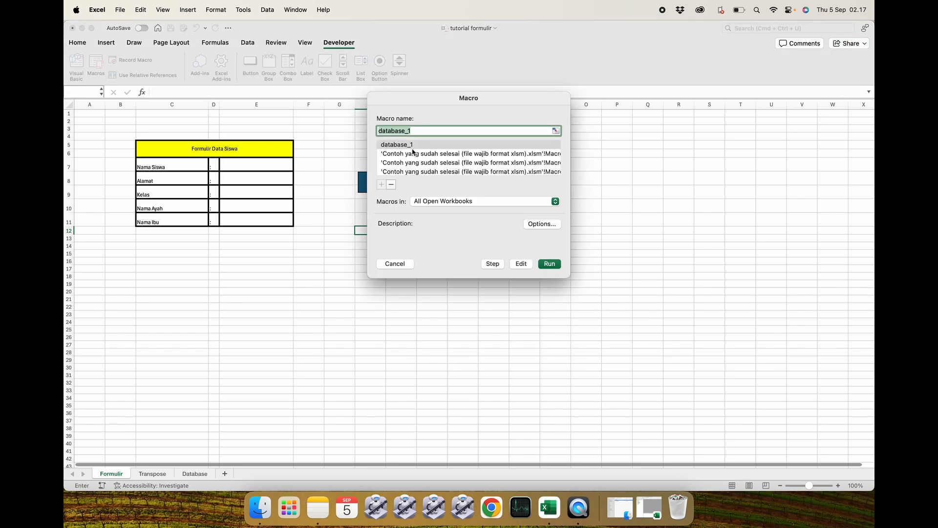
click(395, 264)
Type the label Klik di Sini Untuk Simpan Data into the rectangle.
click(395, 182)
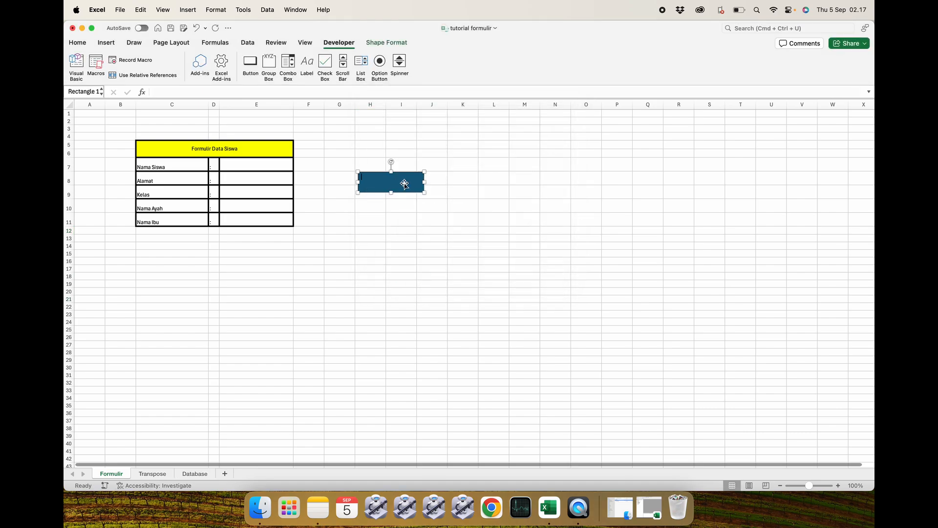
drag(66, 166, 361, 217)
click(324, 219)
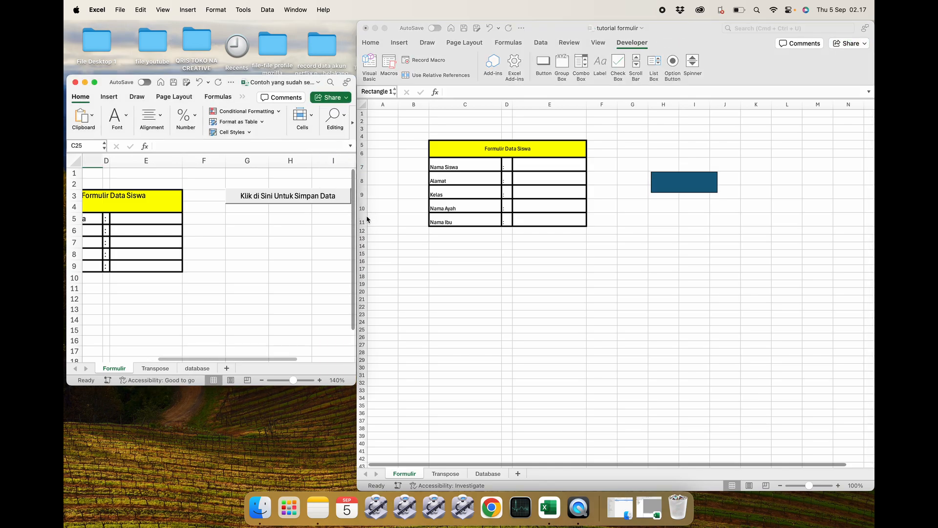
click(673, 184)
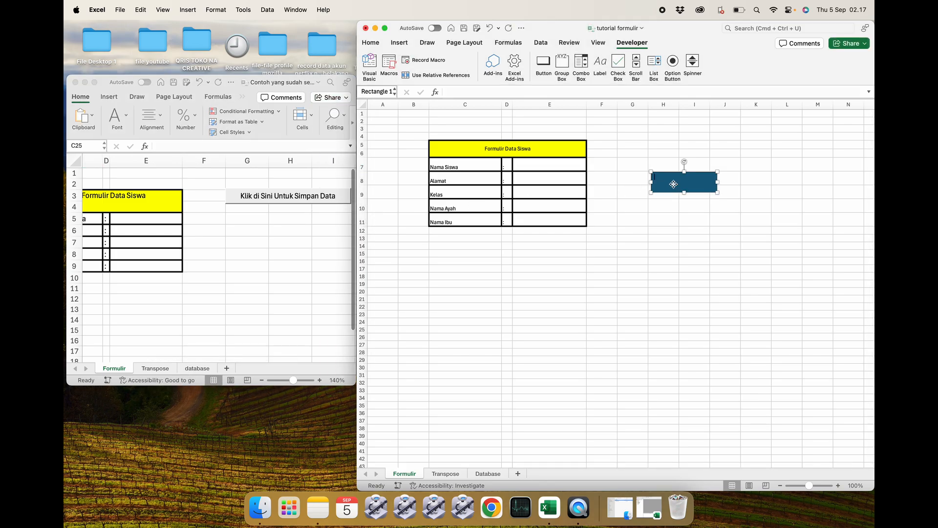
text(Klik di Sini Untuk Simpan D)
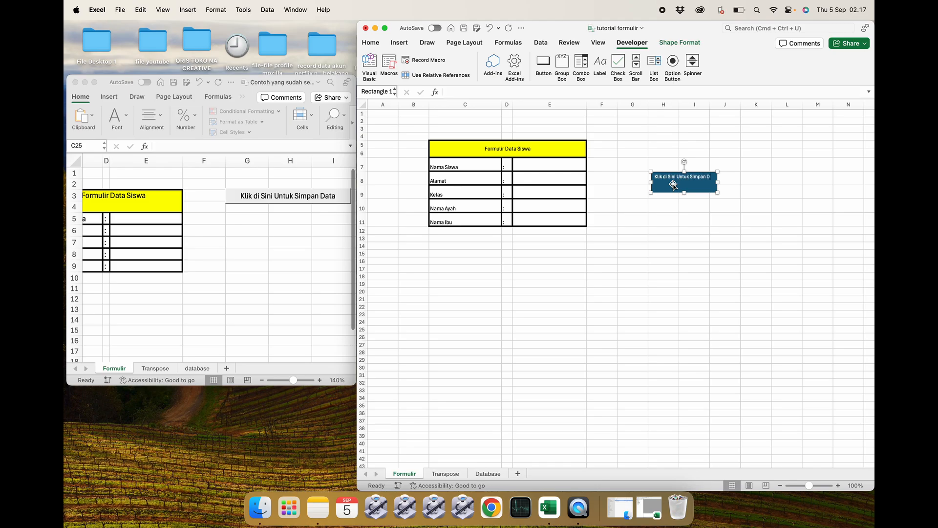
text(ta)
Widen the rectangle and center its label text horizontally and vertically.
mouse_move(719, 183)
mouse_down()
mouse_move(756, 181)
mouse_move(718, 182)
mouse_move(732, 181)
mouse_up()
click(689, 179)
double_click(690, 180)
key(super+a)
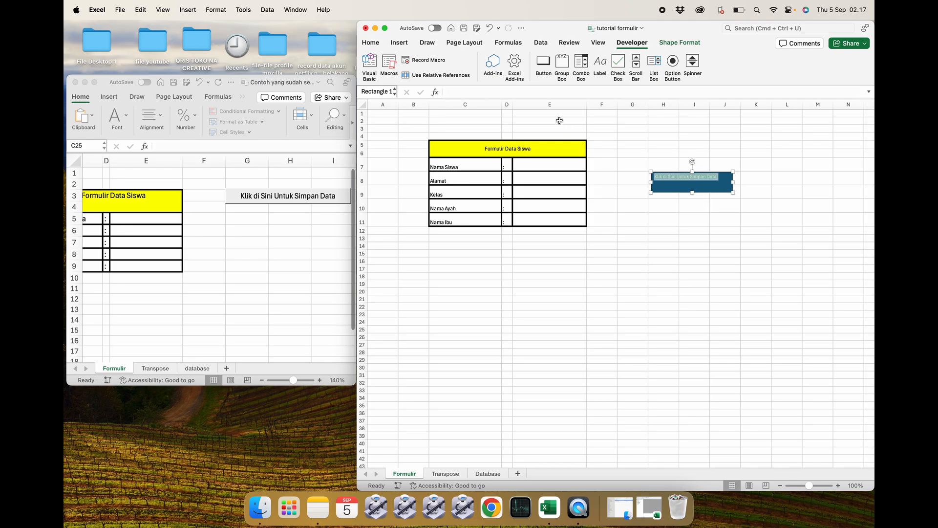
click(370, 42)
click(556, 67)
click(556, 57)
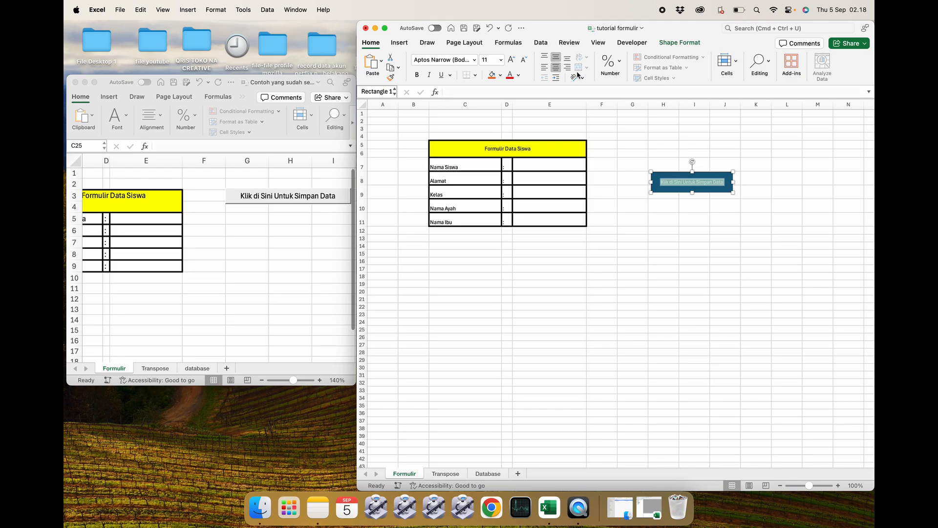
Set the rectangle's label font size to 20.
click(782, 206)
click(724, 224)
click(700, 183)
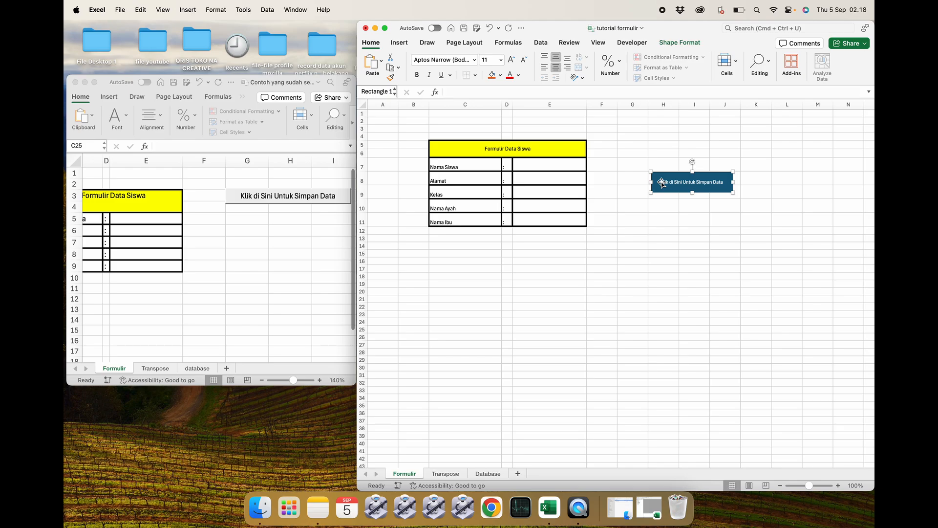
drag(663, 181, 730, 182)
click(501, 60)
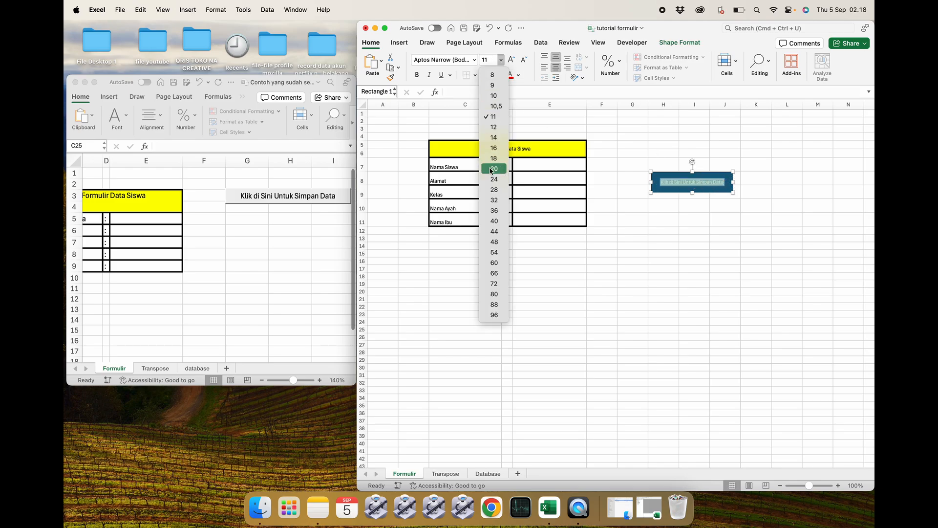
click(491, 169)
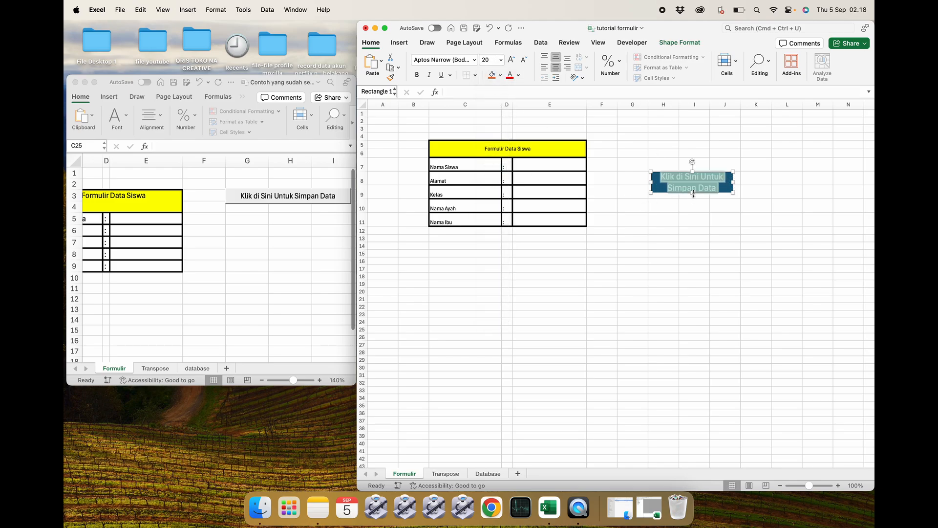
Move the rectangle button next to the Formulir Data Siswa title, around columns G to H, rows 5 to 7.
click(692, 193)
click(735, 204)
click(757, 175)
right_click(711, 176)
click(684, 183)
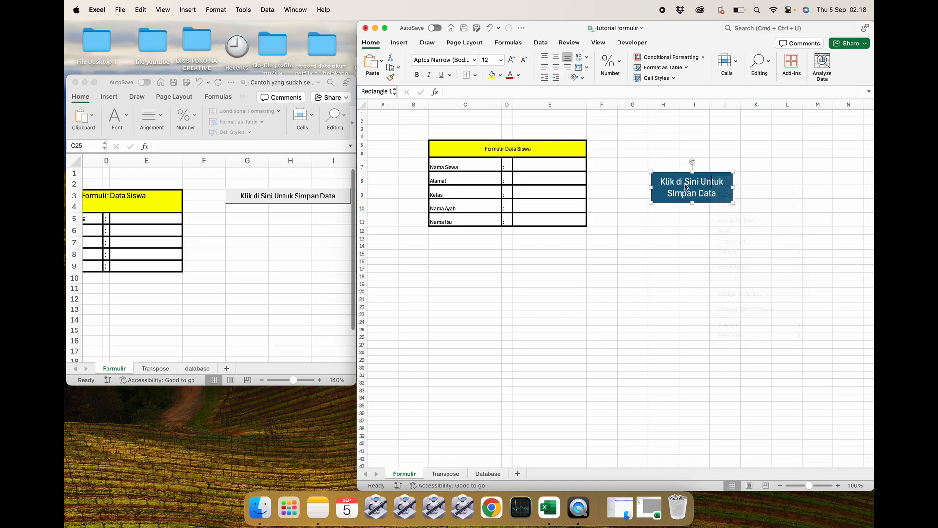
drag(676, 176, 618, 145)
click(646, 233)
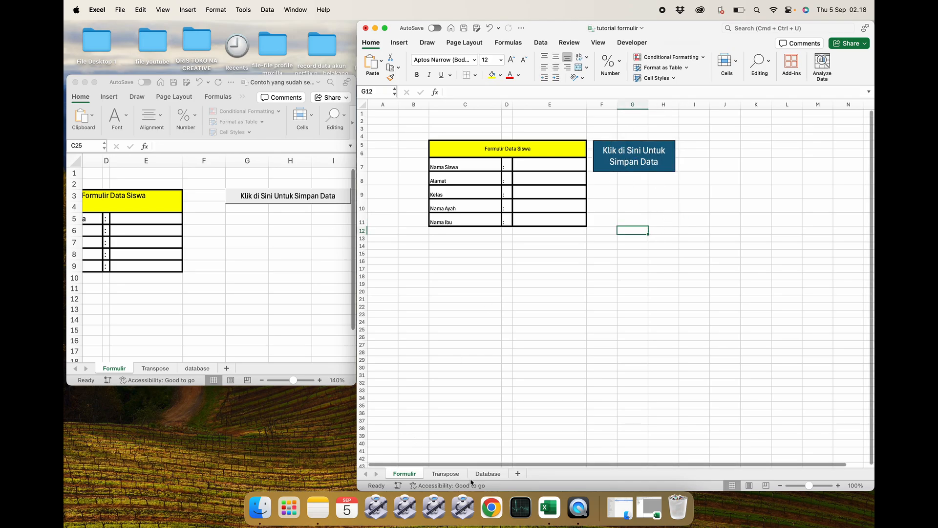
Check the Database sheet and return to the Formulir sheet.
click(487, 474)
click(598, 343)
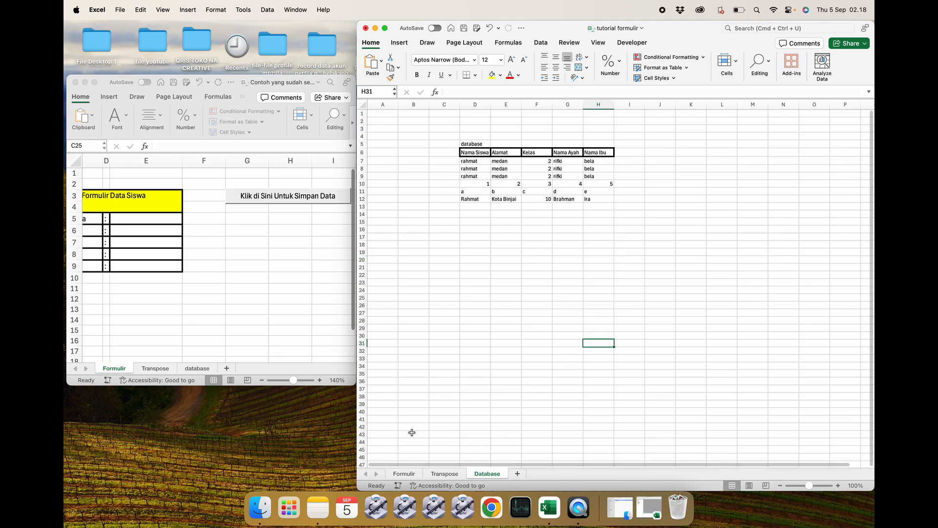
click(403, 473)
Assign the database_1 macro to the rectangle button and click it to test.
click(716, 190)
click(627, 154)
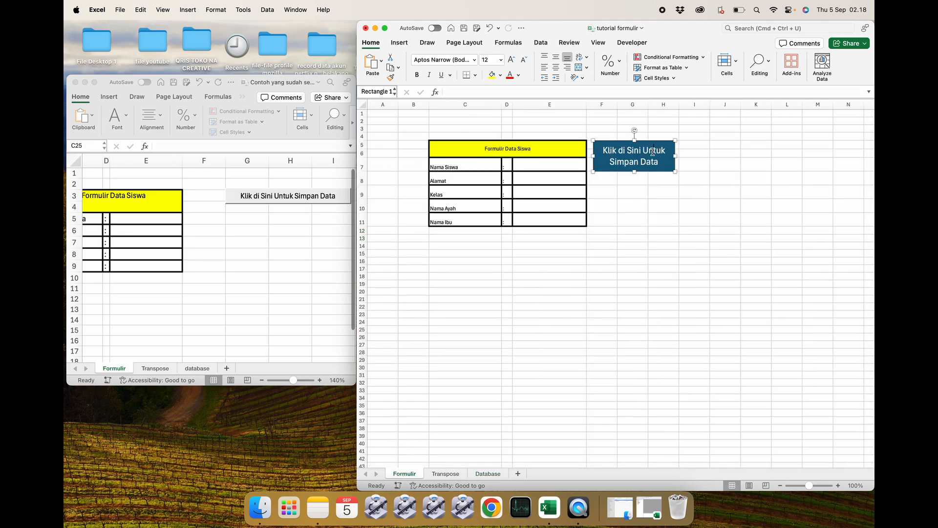
right_click(626, 154)
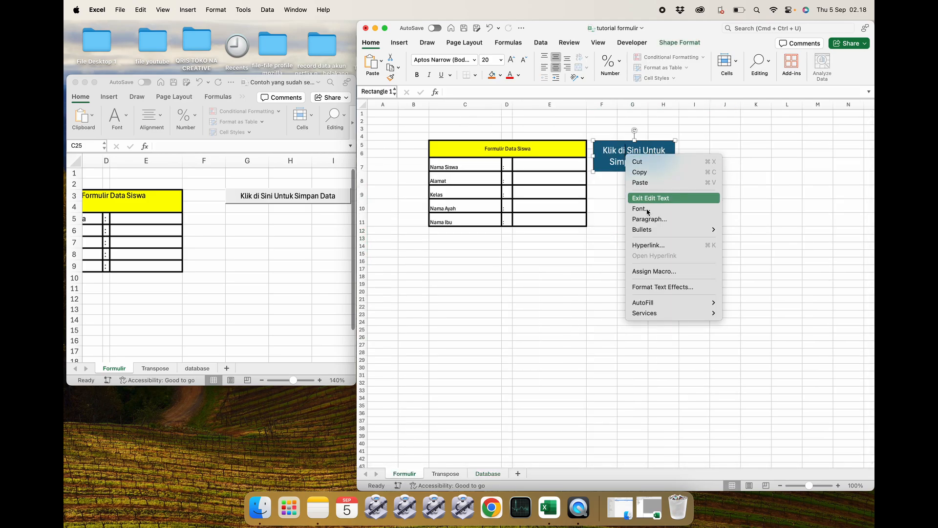
click(654, 272)
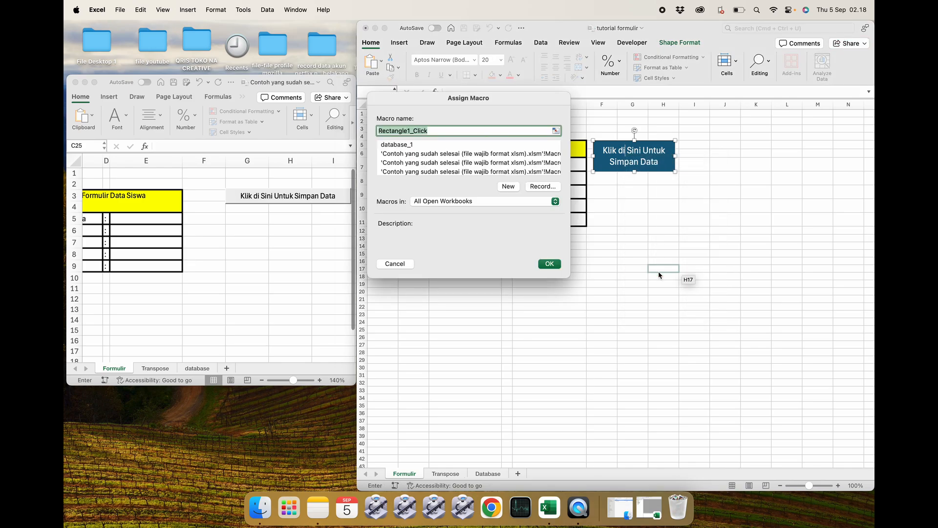
click(418, 145)
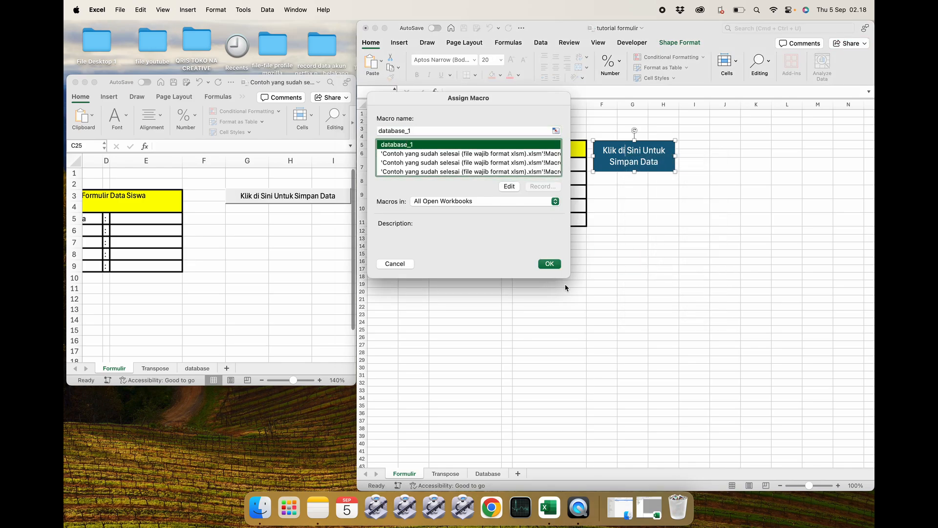
click(548, 264)
click(664, 254)
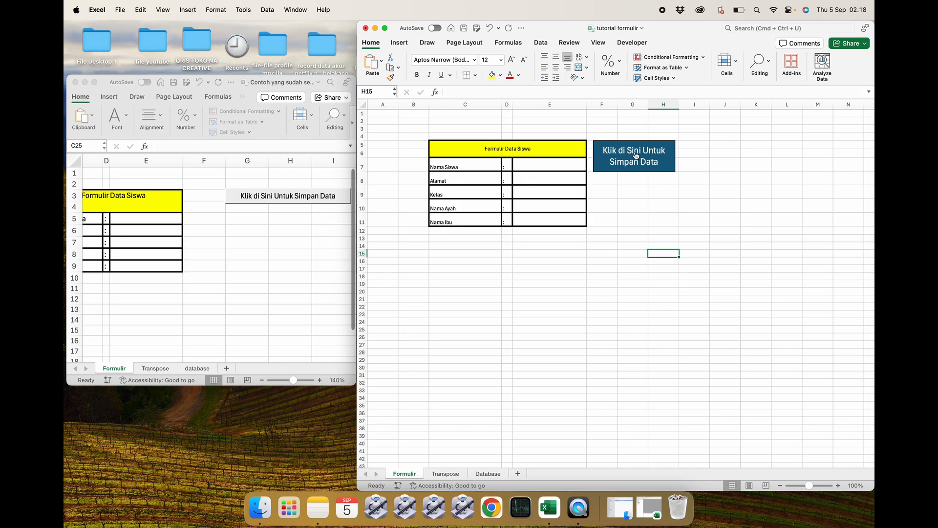
click(637, 196)
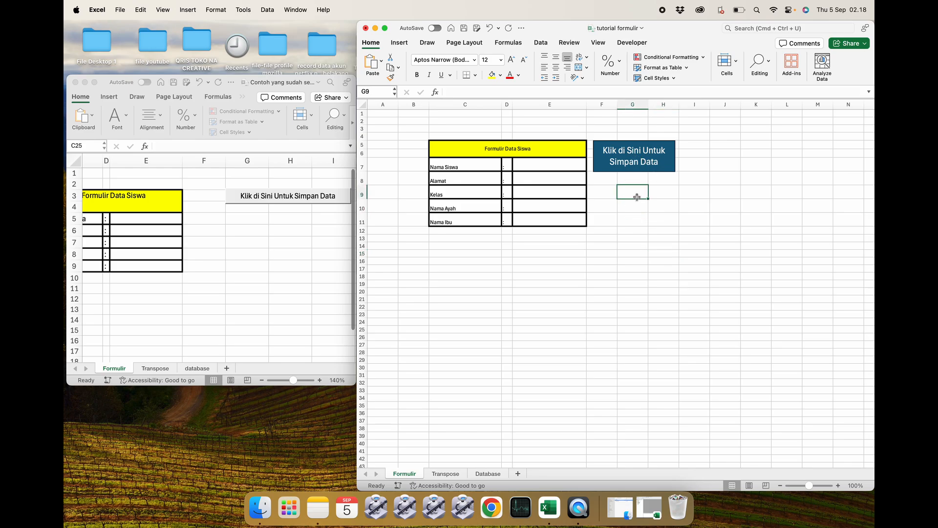
Test the save button on the empty form, check the Database sheet, and return to the Formulir sheet.
click(633, 153)
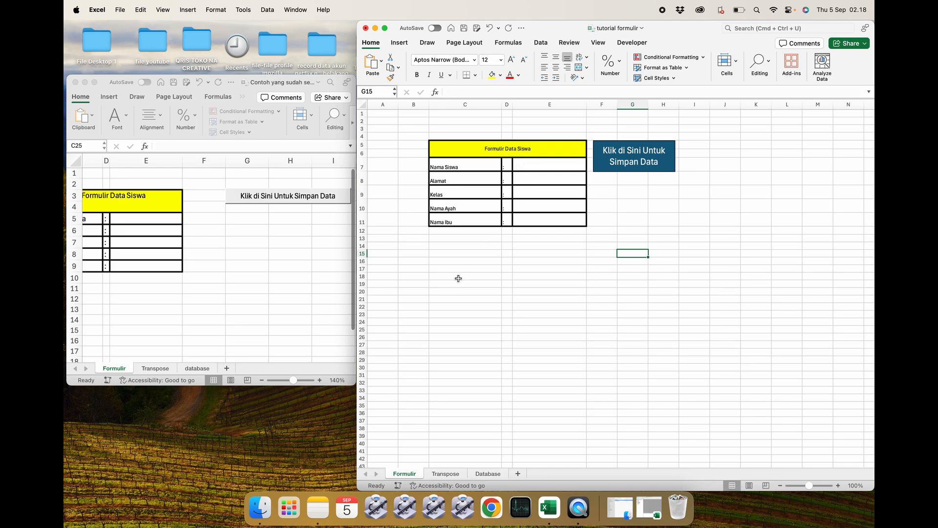
click(488, 474)
click(507, 381)
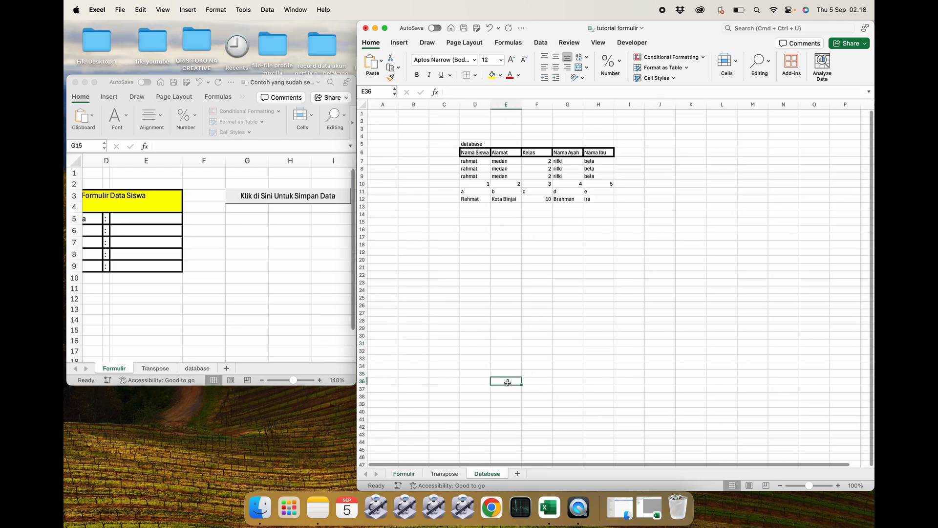
click(404, 473)
Fill the form with a sample student's name, address, class 1, and the father's and mother's names.
click(541, 162)
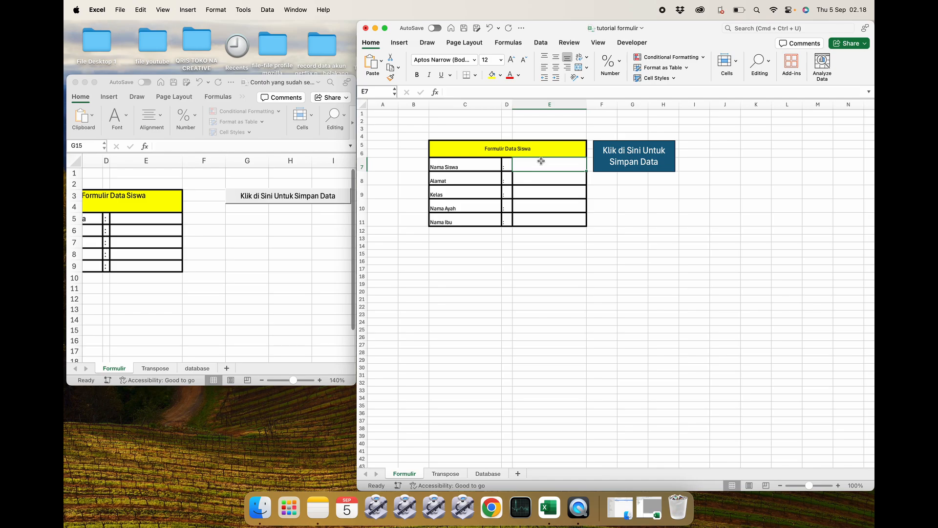
text(Fur)
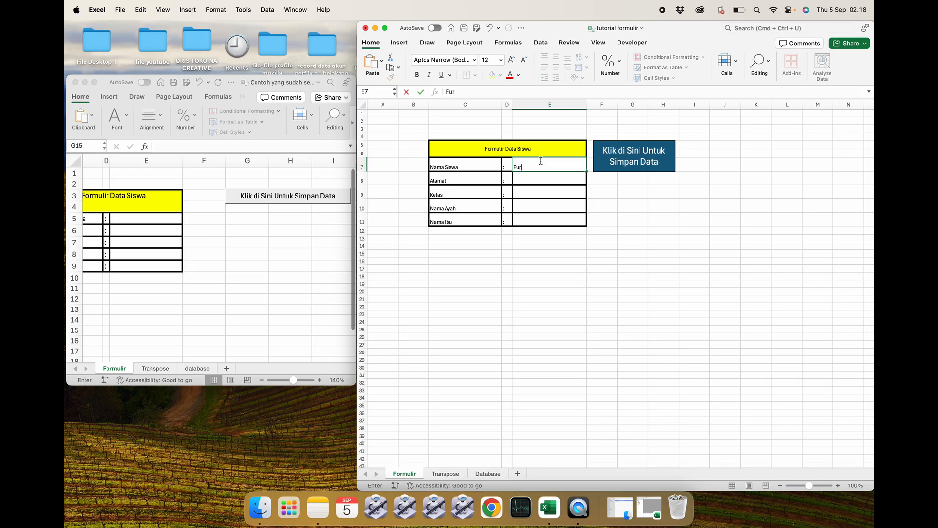
text(qan)
key(Return)
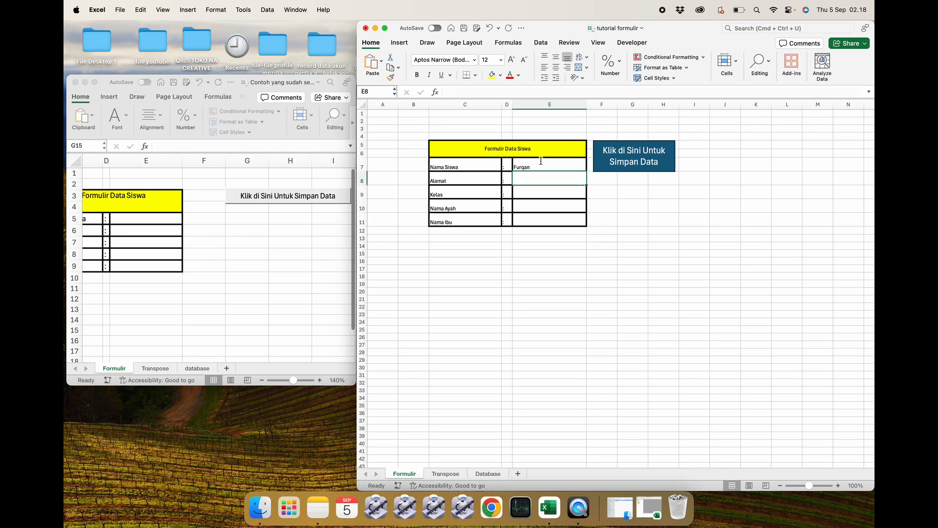
text(Jakarta)
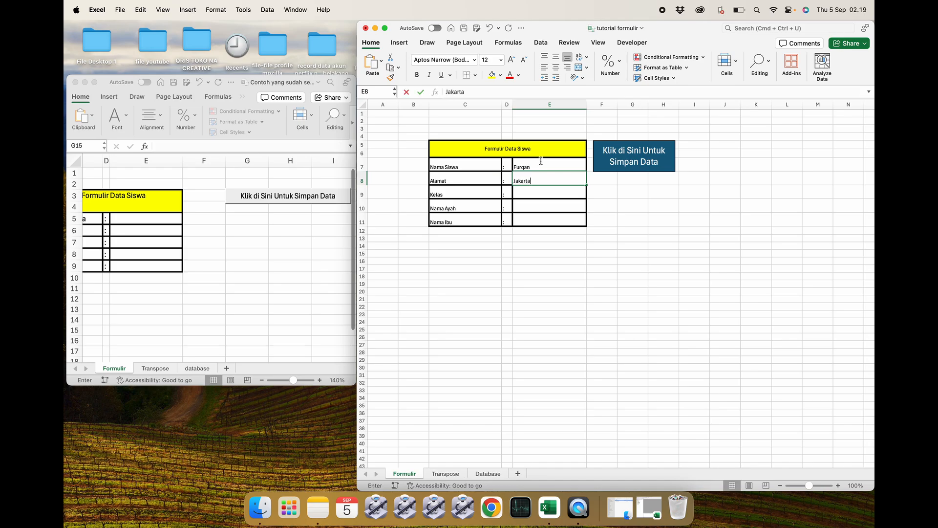
key(Return)
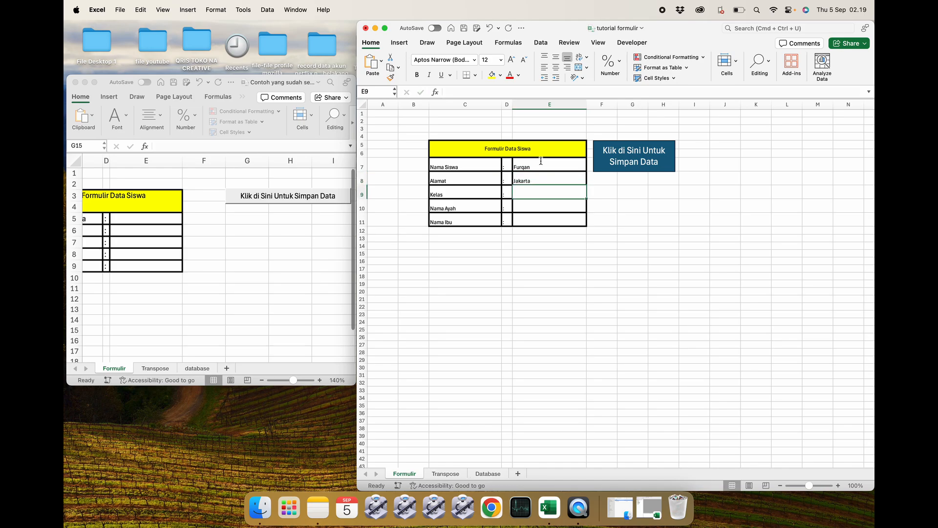
text(1)
key(Return)
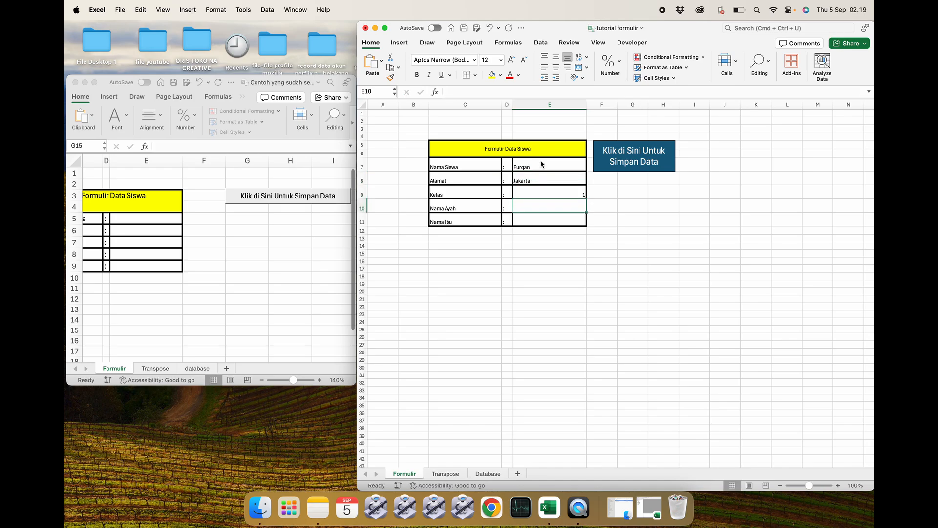
text(Rahmat)
key(Return)
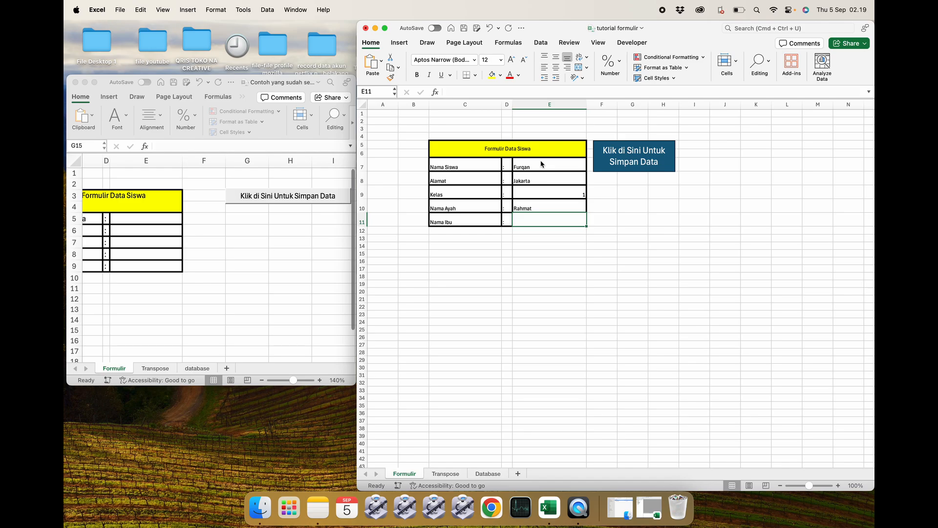
text(B)
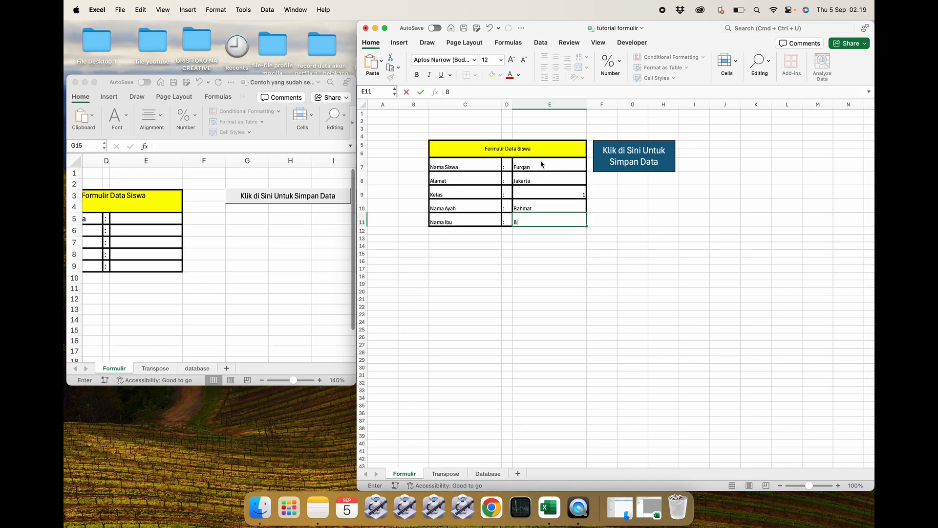
text(unga)
key(Return)
Save the form entry with the Klik di Sini Untuk Simpan Data button and verify it on the Transpose and Database sheets.
click(621, 192)
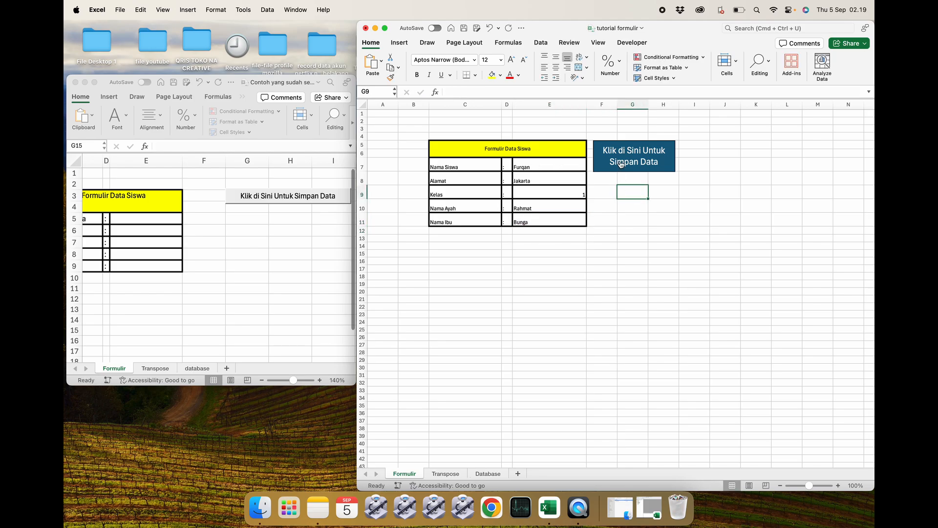
click(635, 163)
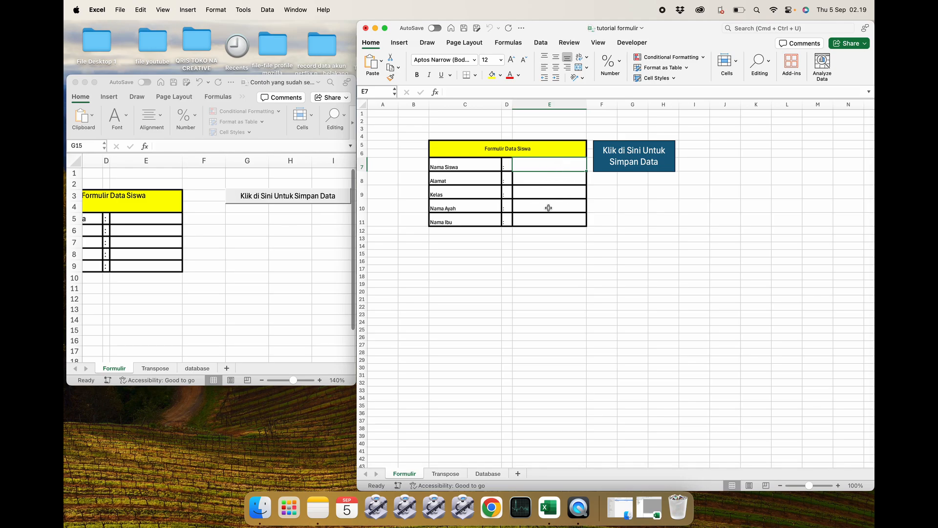
click(445, 473)
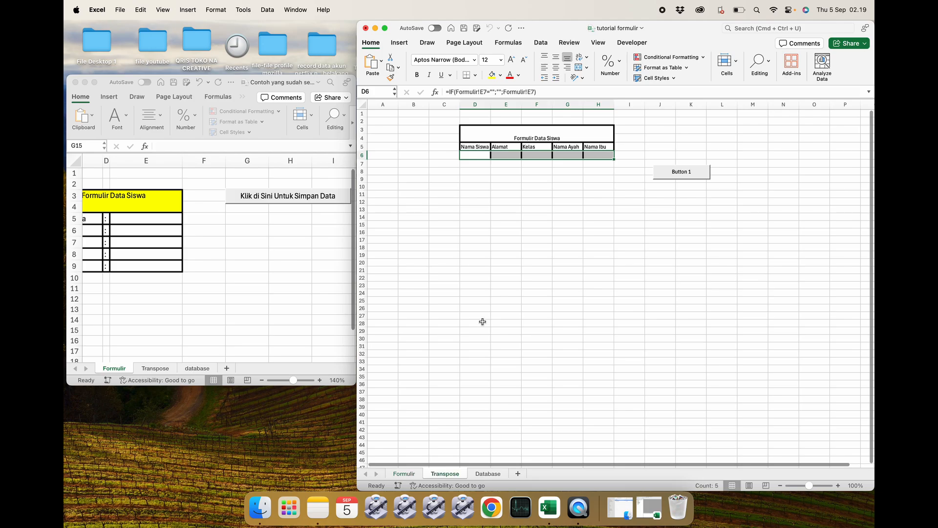
click(506, 300)
click(485, 473)
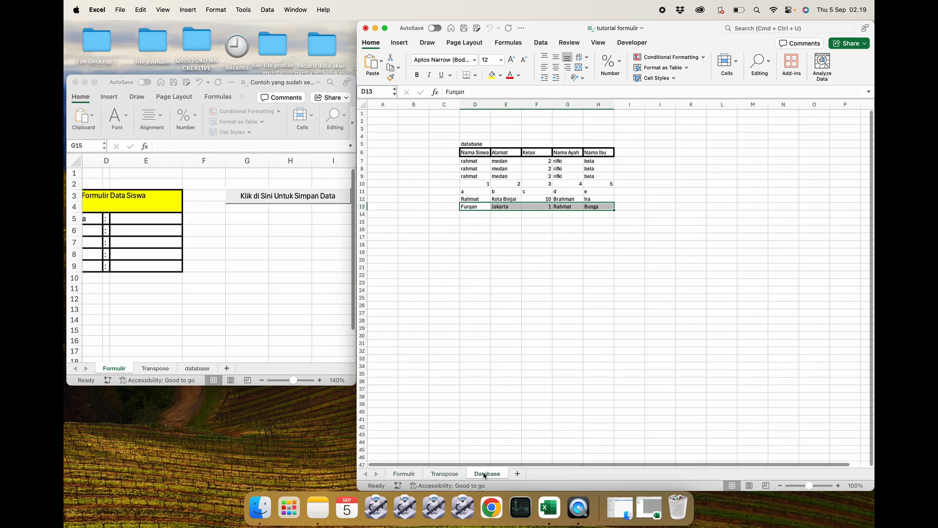
click(535, 238)
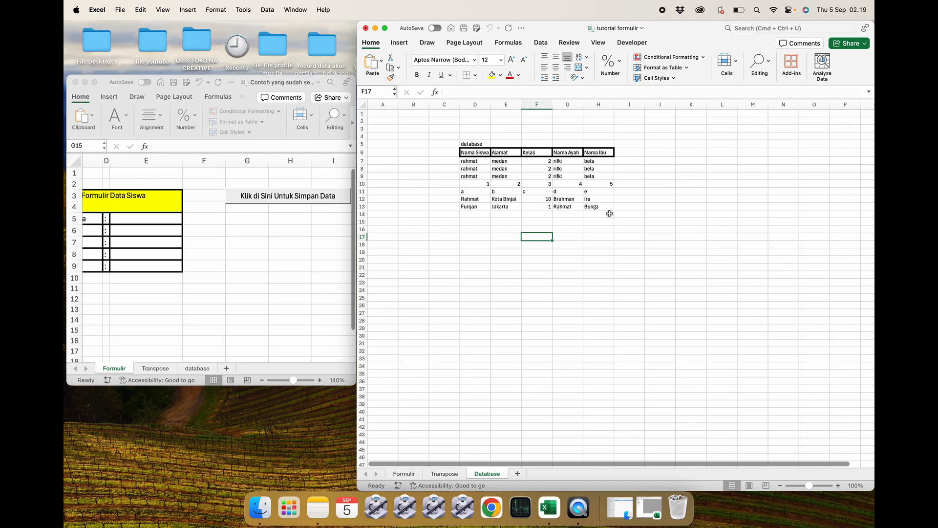
Add a No header in C6 and number the Database rows 1 to 20 with a fill series.
click(484, 176)
click(443, 153)
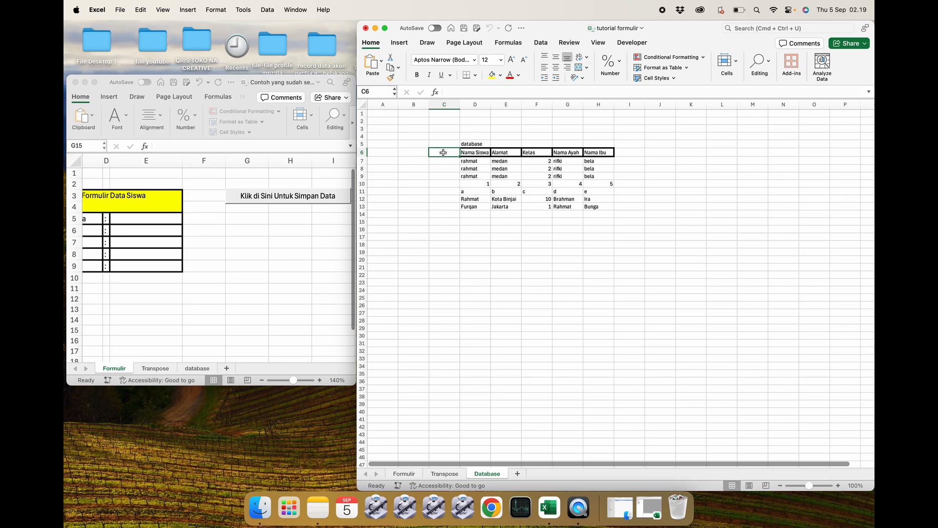
text(No)
key(Return)
text(1)
key(Return)
text(2)
key(Return)
drag(443, 160, 449, 309)
click(537, 282)
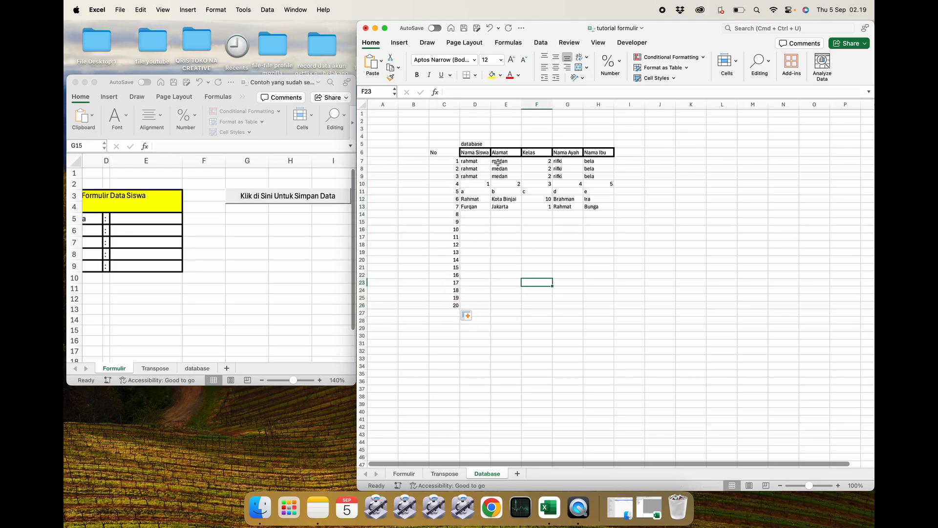
drag(475, 162, 608, 252)
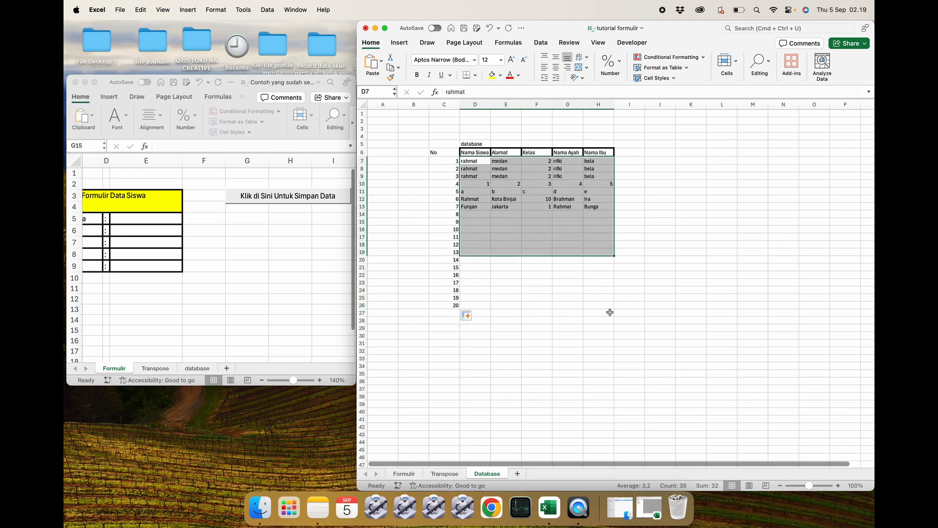
click(609, 309)
drag(470, 157, 599, 391)
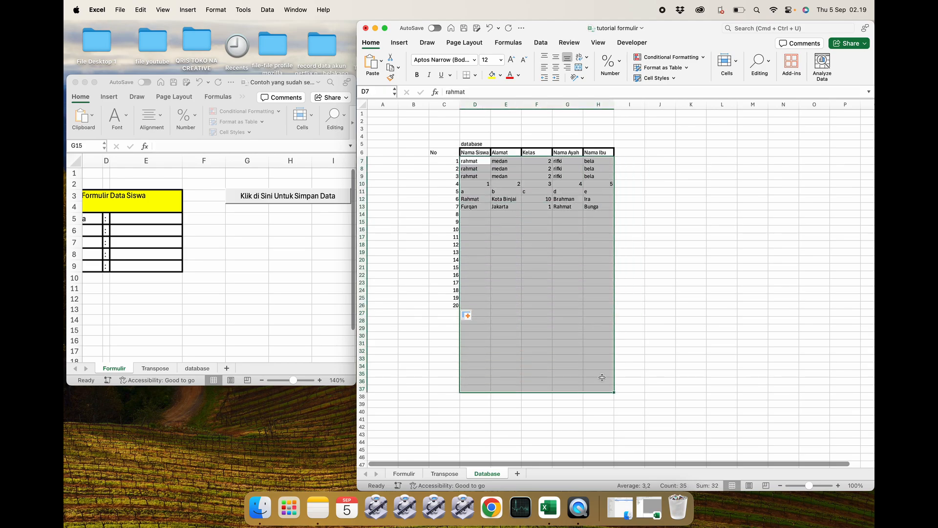
click(654, 324)
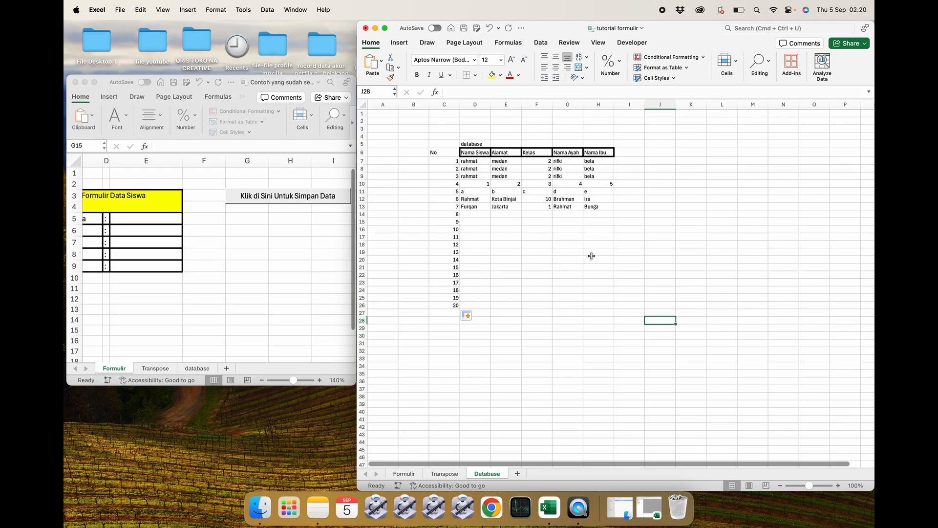
drag(468, 163, 598, 471)
click(580, 311)
scroll(547, 237, up, 10)
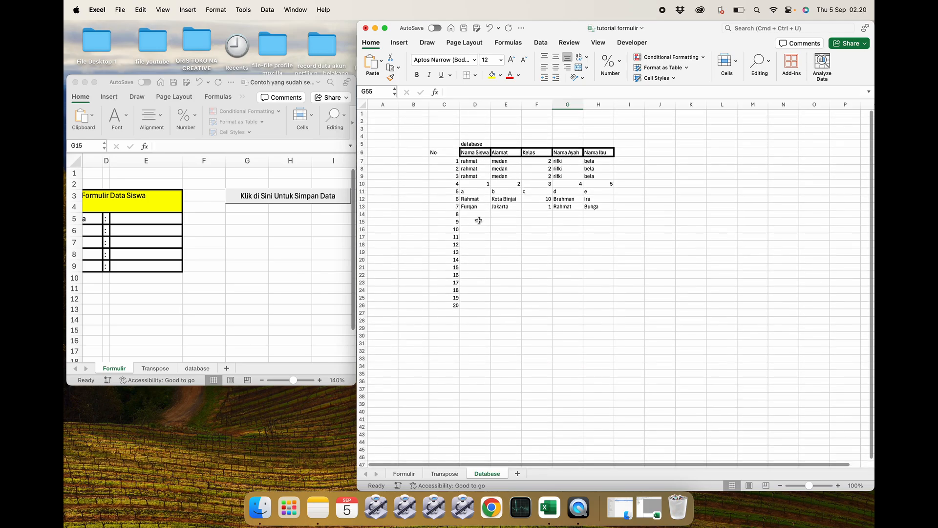
drag(471, 165, 613, 403)
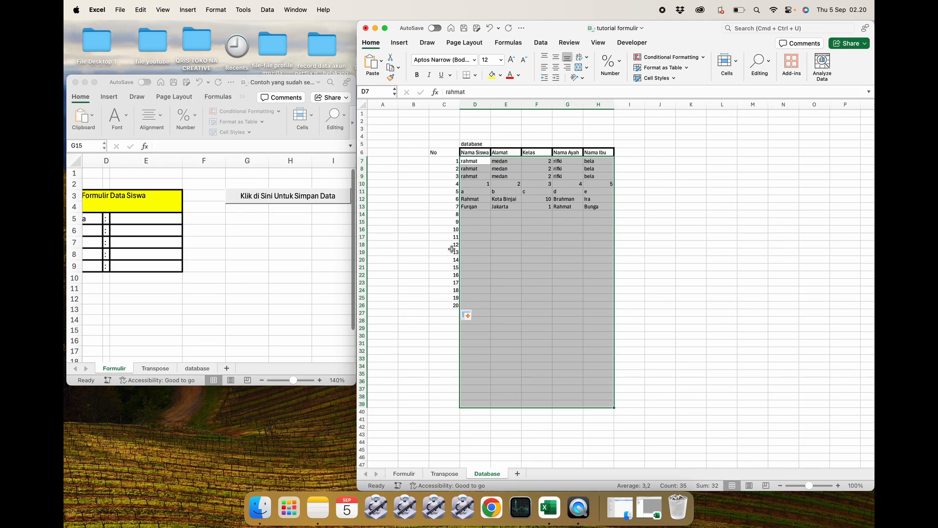
click(423, 243)
click(414, 160)
click(438, 145)
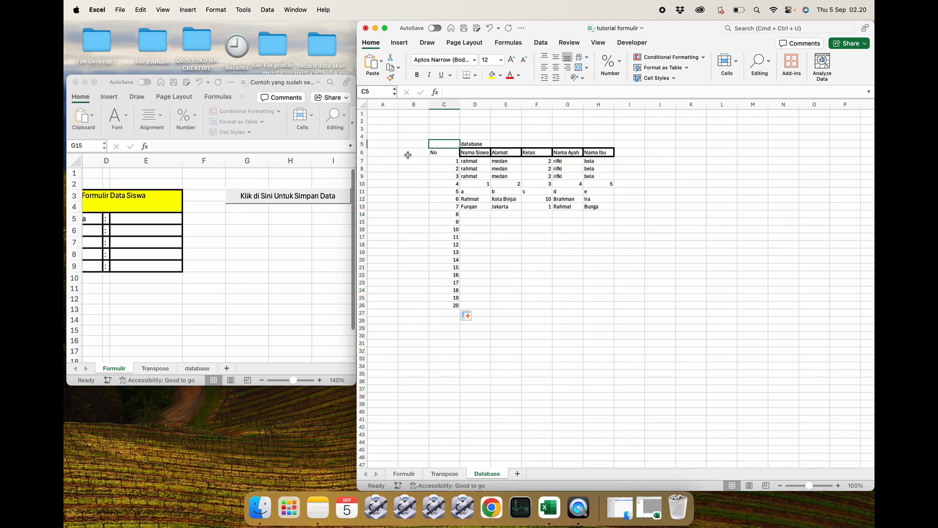
click(408, 177)
click(409, 205)
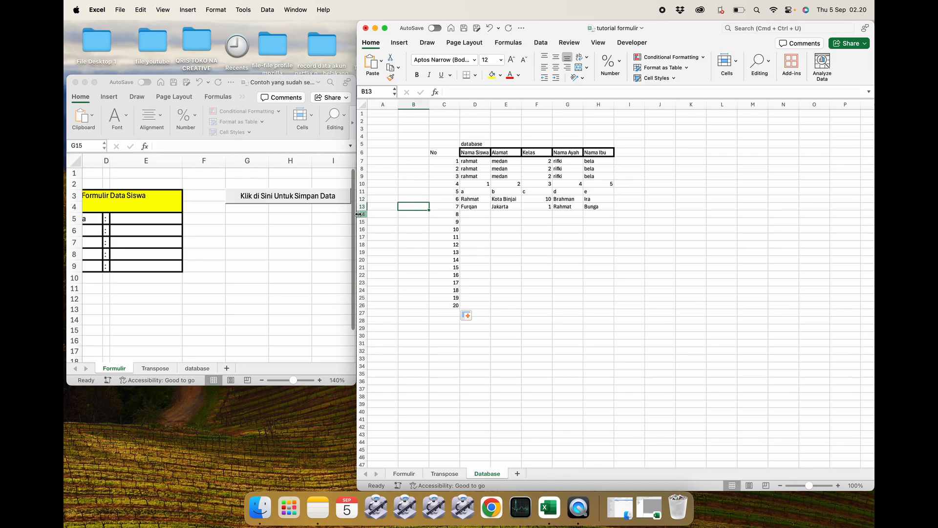
Review the Formulir, Transpose and Database sheets.
click(409, 473)
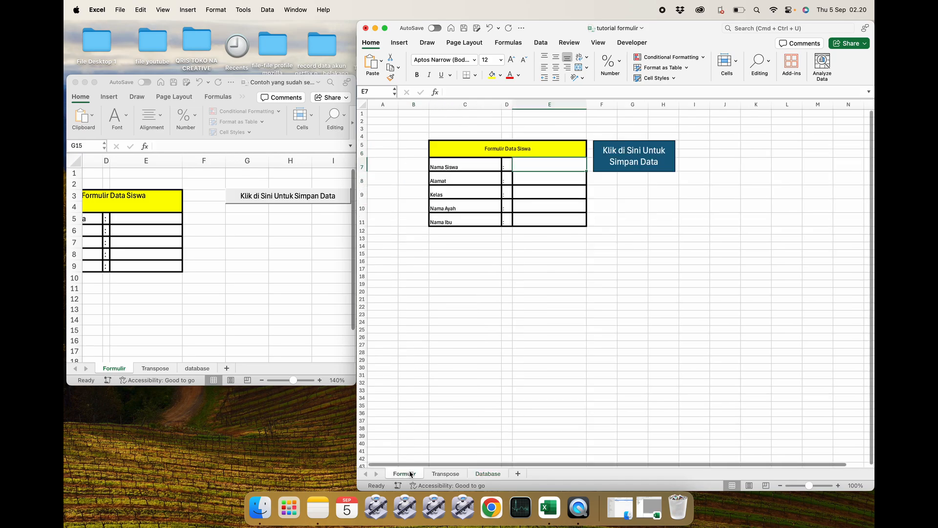
click(590, 248)
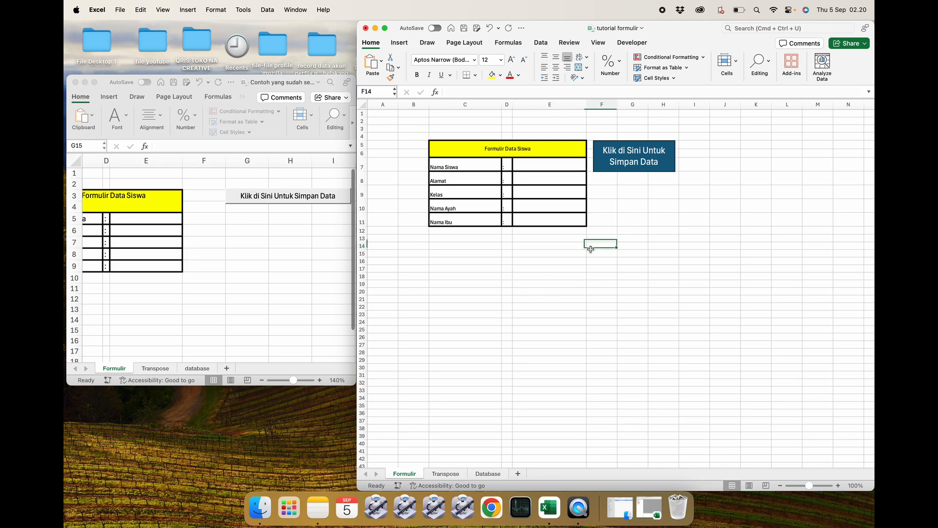
click(665, 240)
click(524, 148)
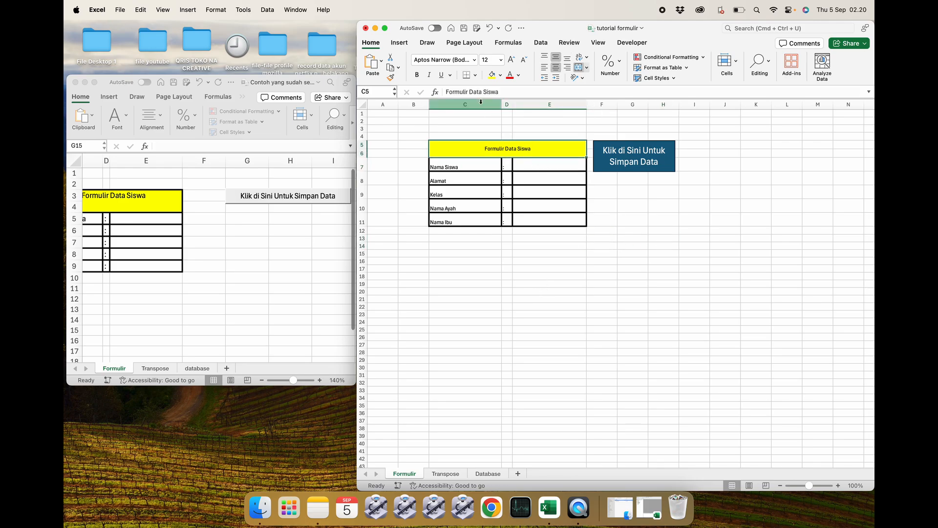
click(442, 474)
click(485, 475)
click(511, 329)
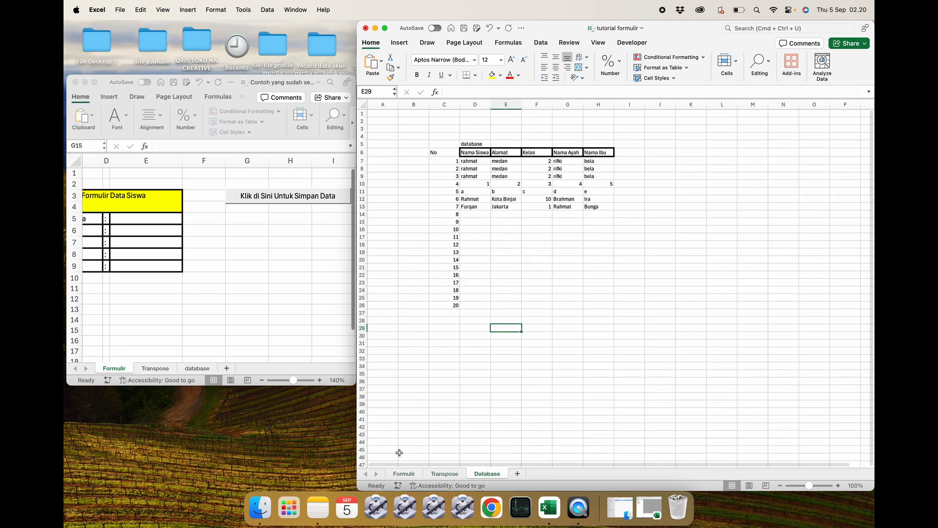
click(496, 306)
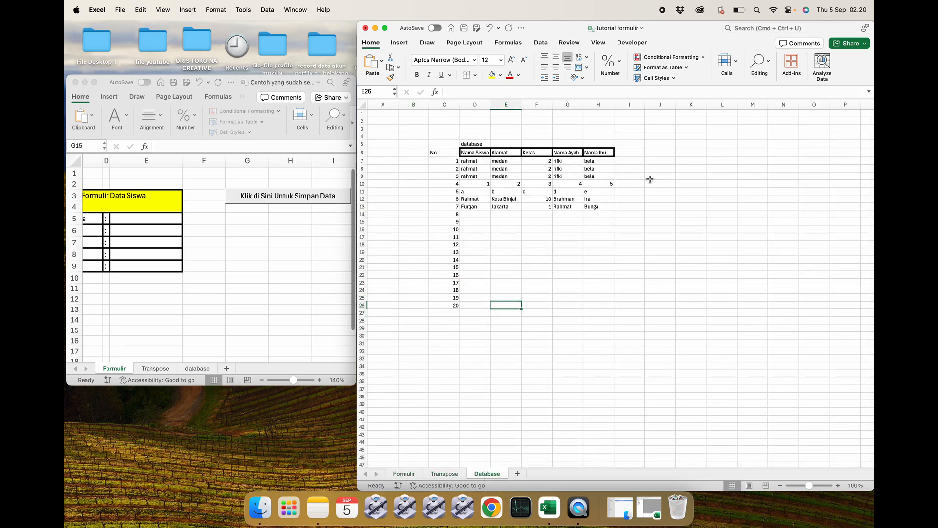
click(480, 229)
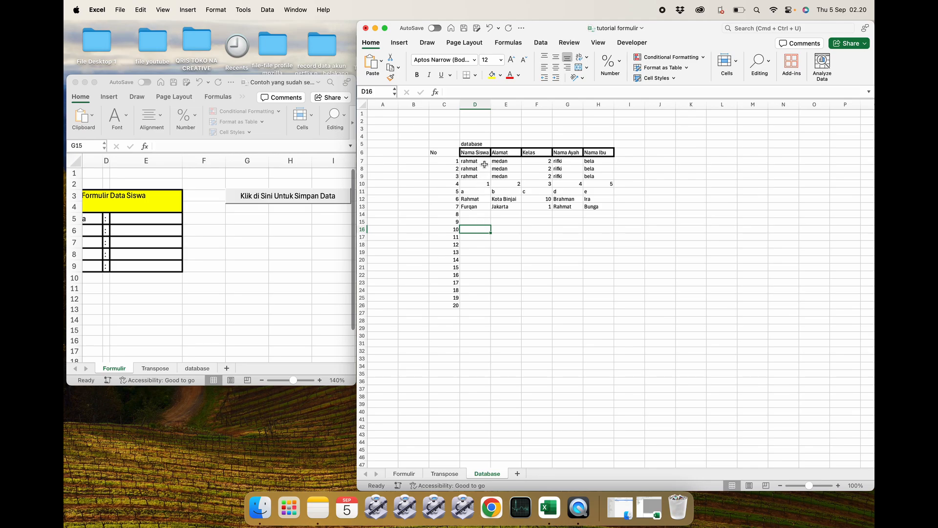
Apply outline and inside borders to the Database table range D7:H26.
drag(484, 164, 601, 305)
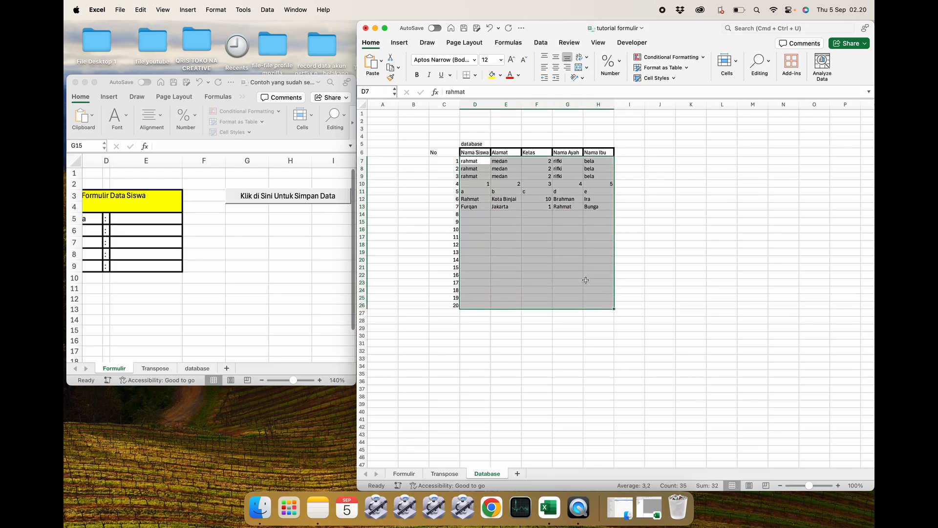
right_click(555, 238)
click(591, 409)
click(649, 259)
click(676, 261)
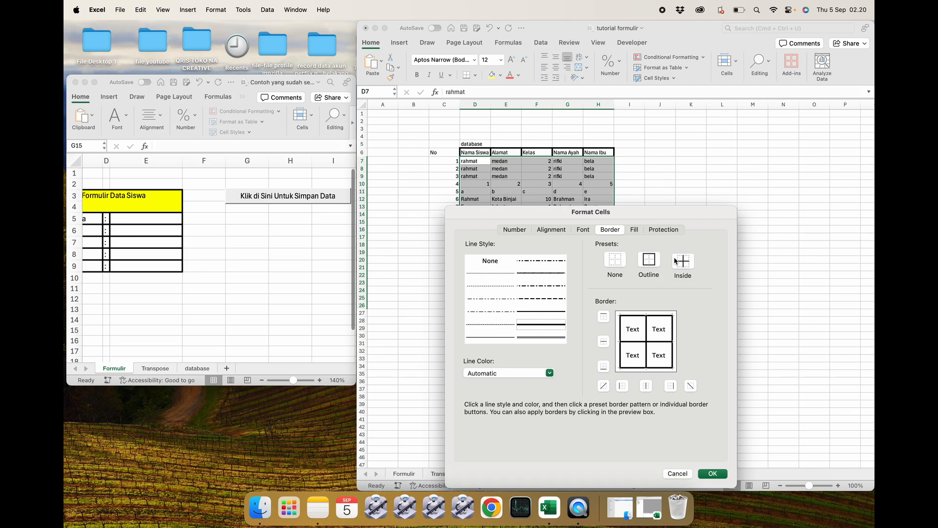
click(713, 473)
click(753, 354)
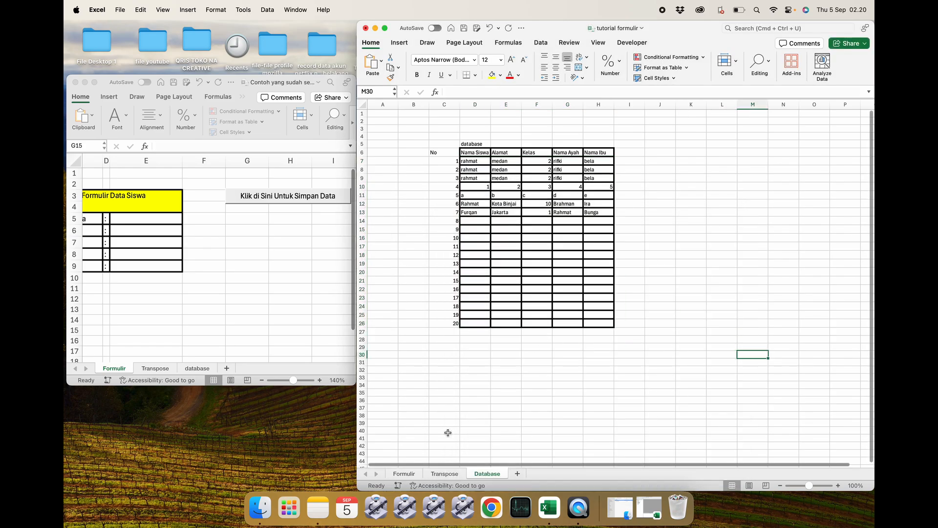
Return to the Formulir sheet and select the Nama Siswa input cell.
click(438, 477)
click(412, 475)
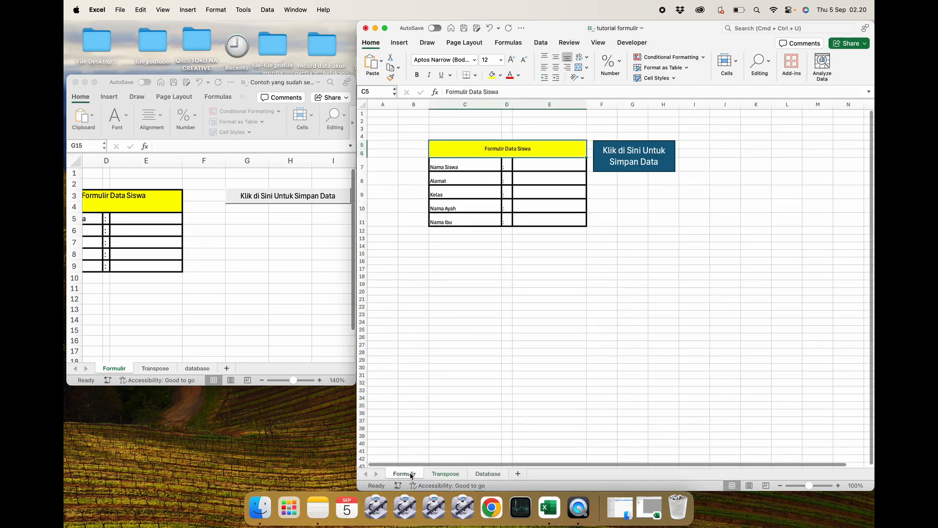
click(536, 164)
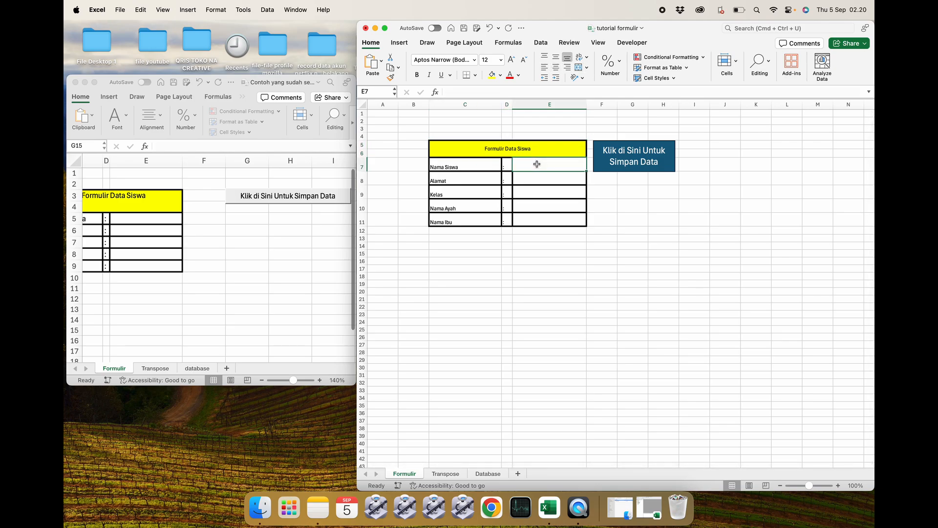
Fill the form with a student's name, address bogor, class 4 and both parents' names, then run the Simpan Data button.
text(g)
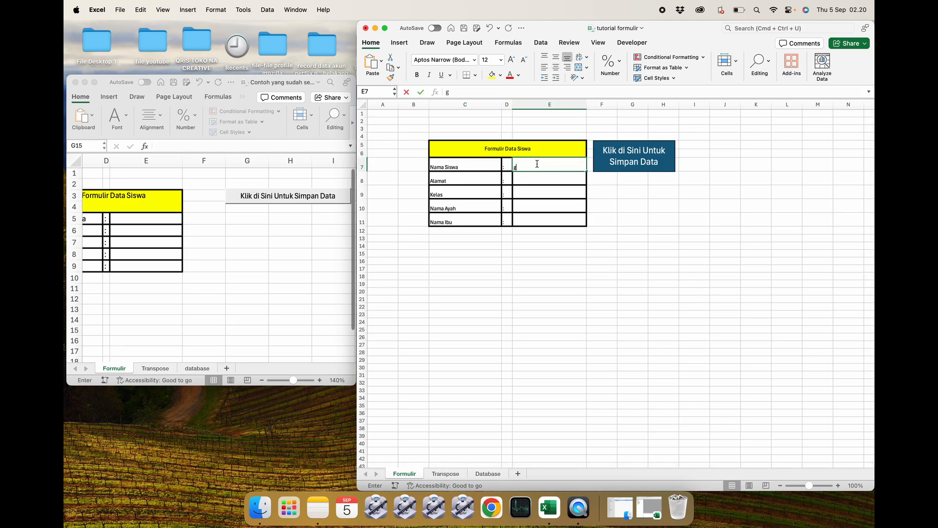
key(BackSpace)
key(BackSpace)
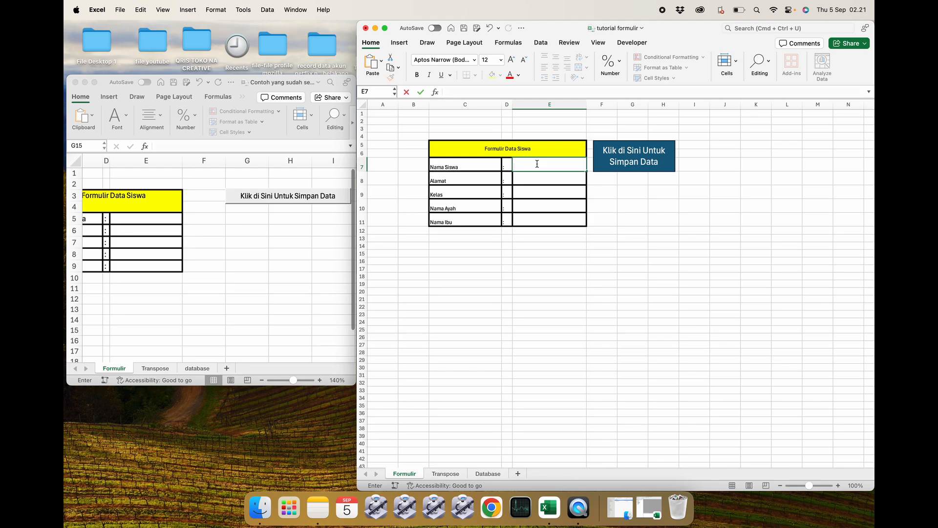
key(Return)
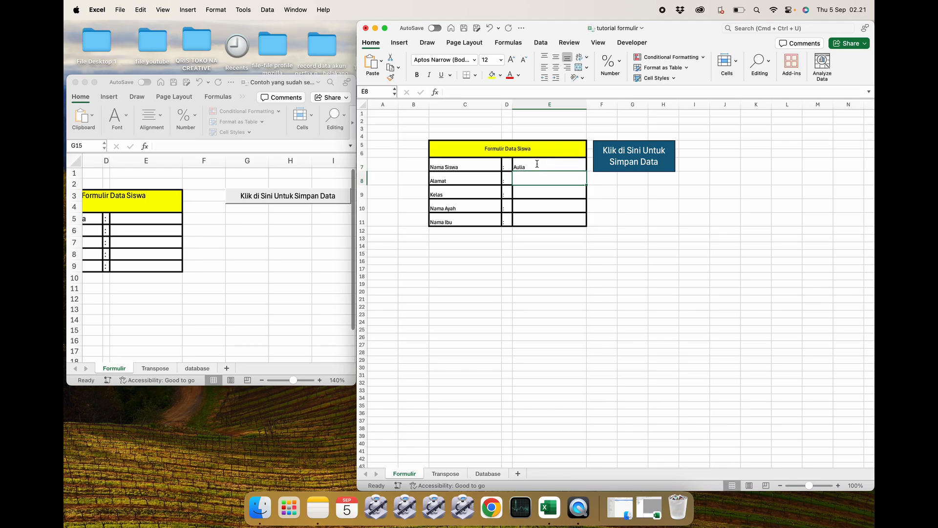
text(bogor)
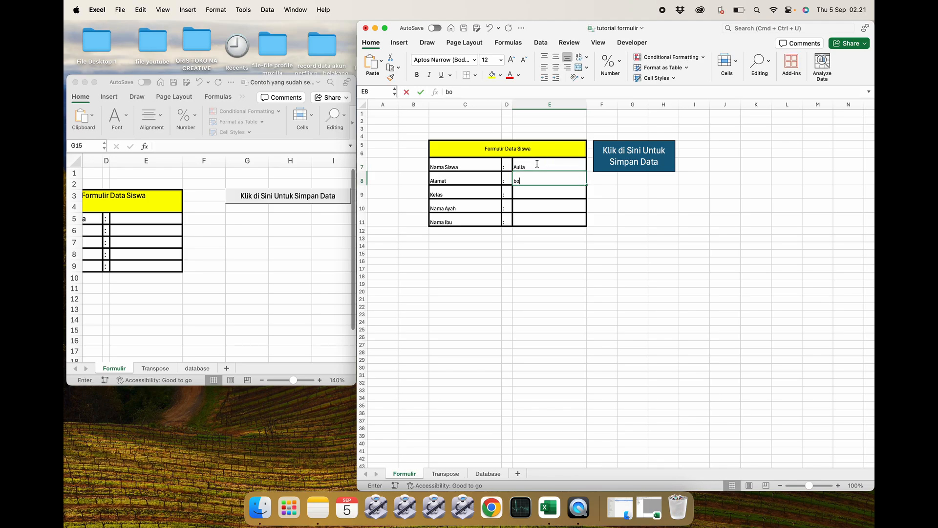
key(Return)
text(4)
key(Return)
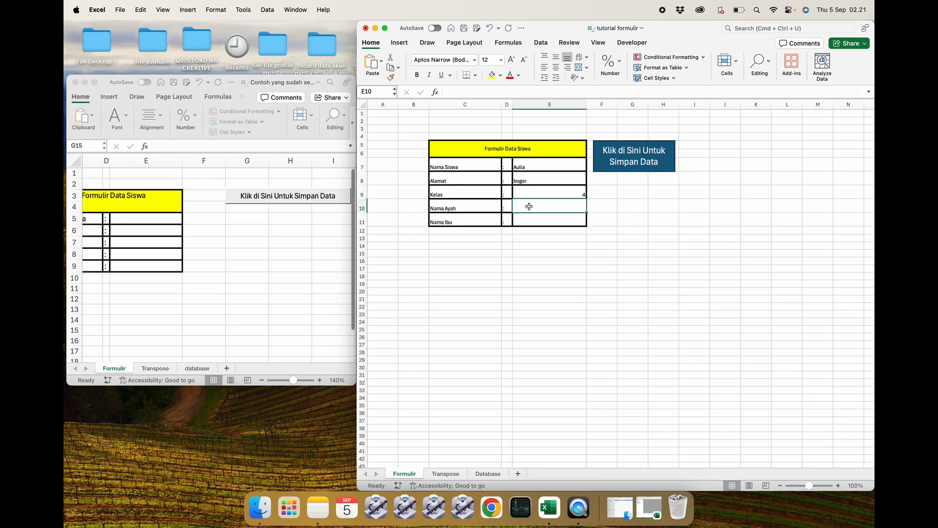
text(Mahmud)
key(Return)
text(Ayu)
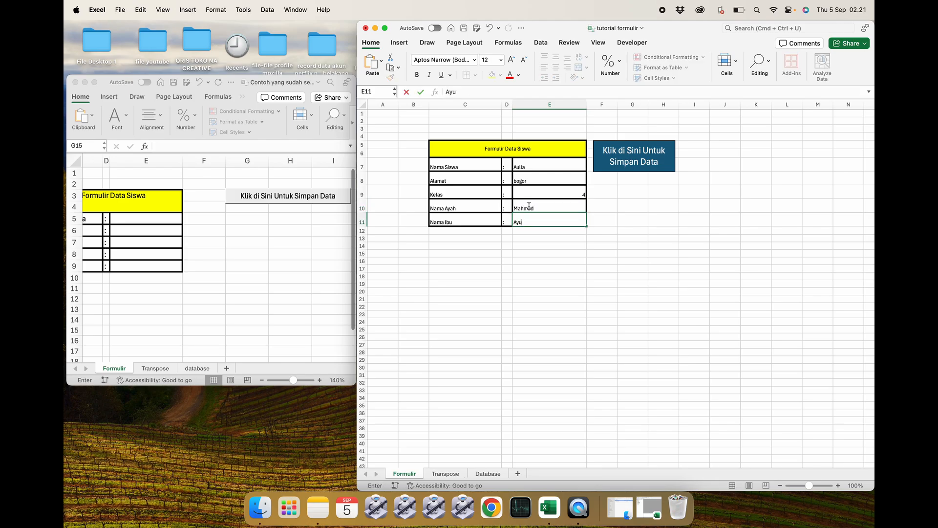
key(Return)
click(650, 210)
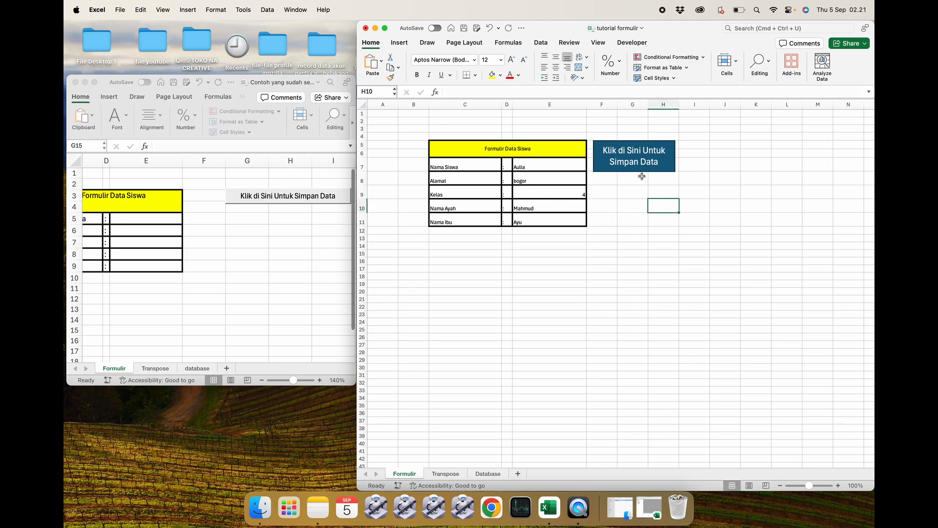
click(630, 159)
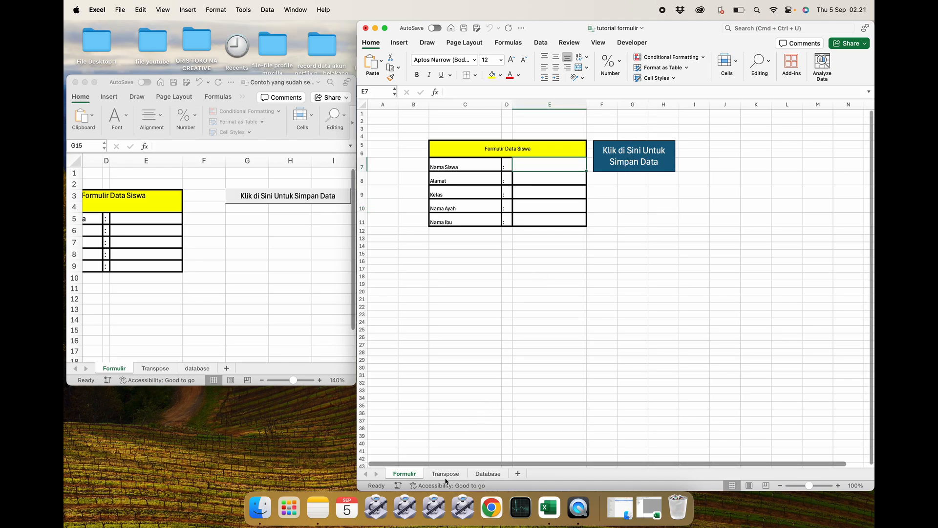
Check the saved record on the Database sheet and compare the Formulir and Transpose sheets.
click(445, 474)
click(487, 474)
click(505, 332)
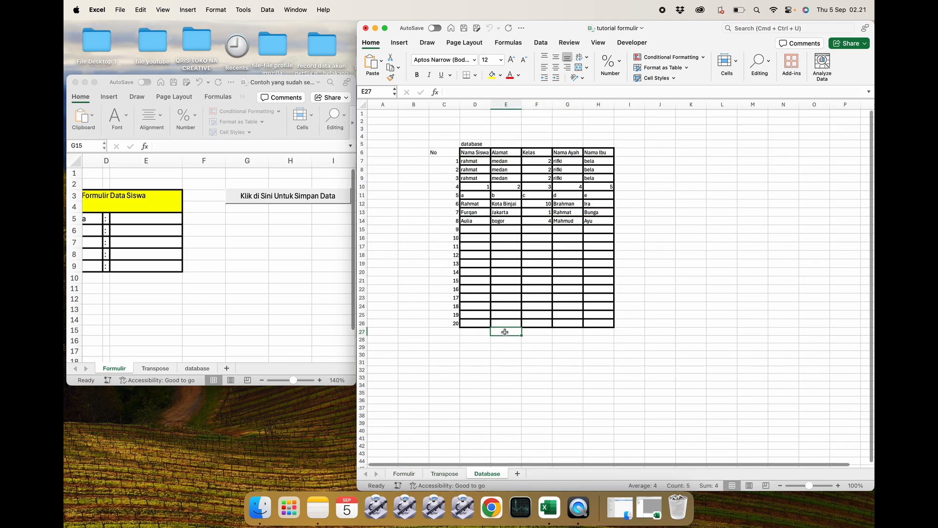
click(594, 227)
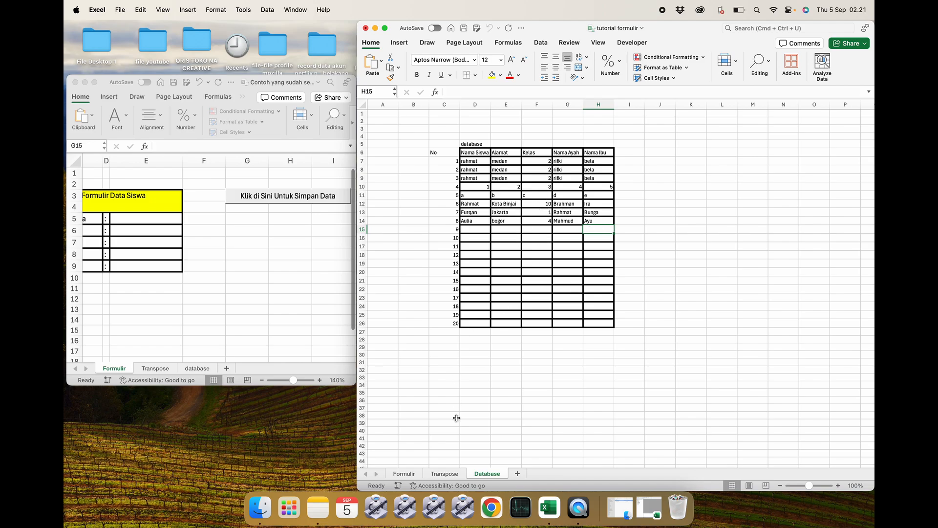
click(444, 474)
click(456, 351)
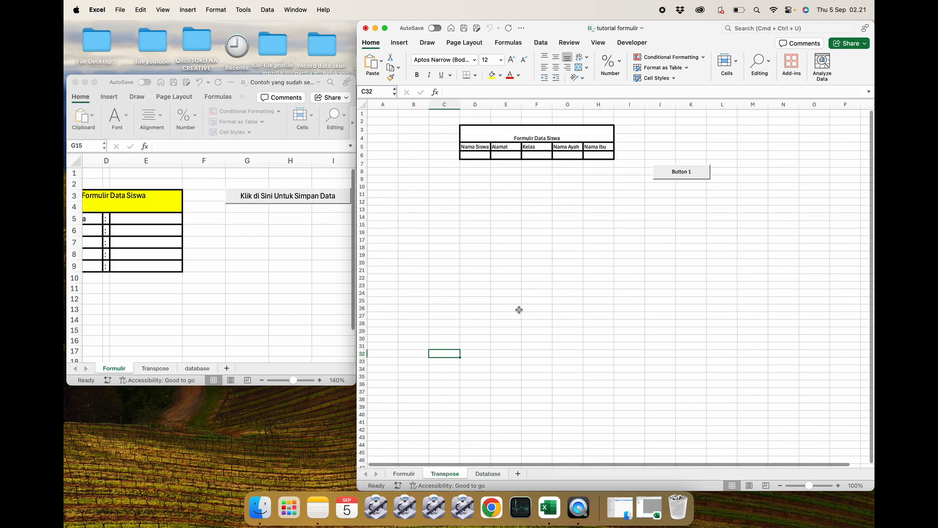
click(404, 474)
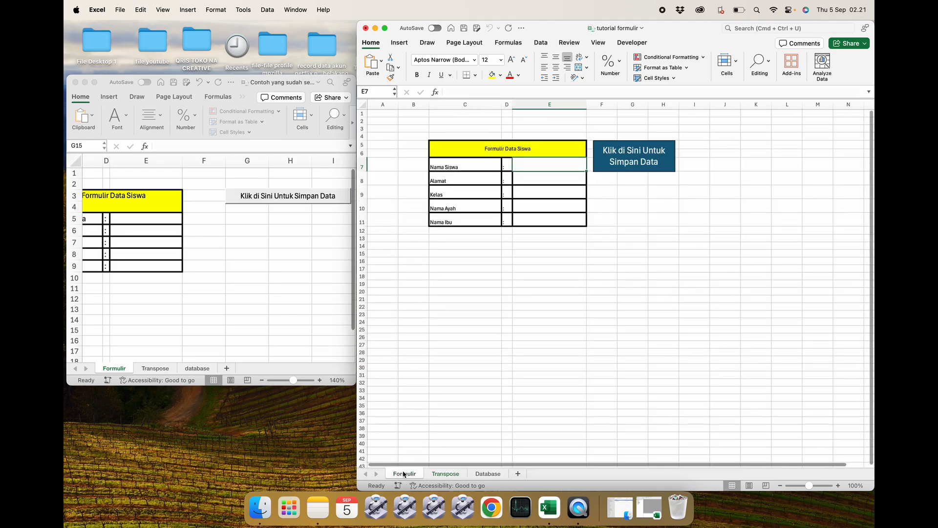
click(433, 474)
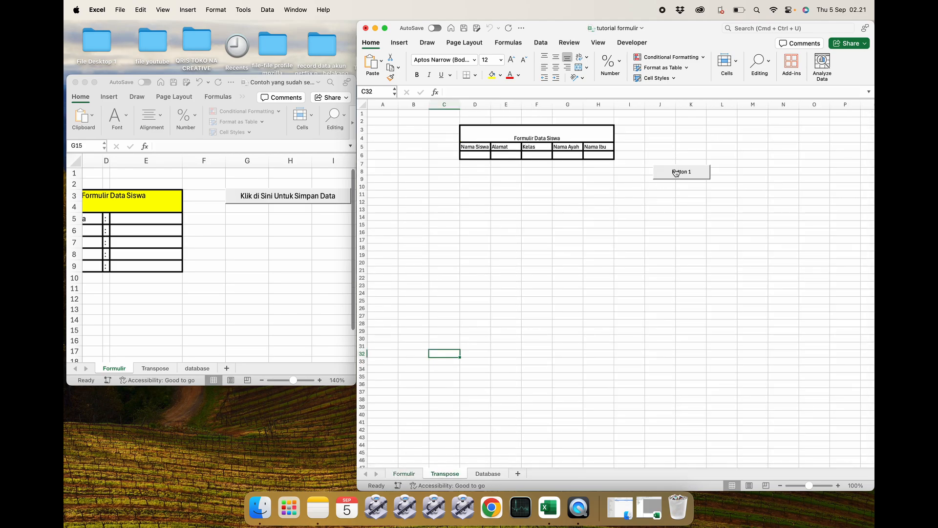
click(404, 473)
click(431, 473)
click(404, 473)
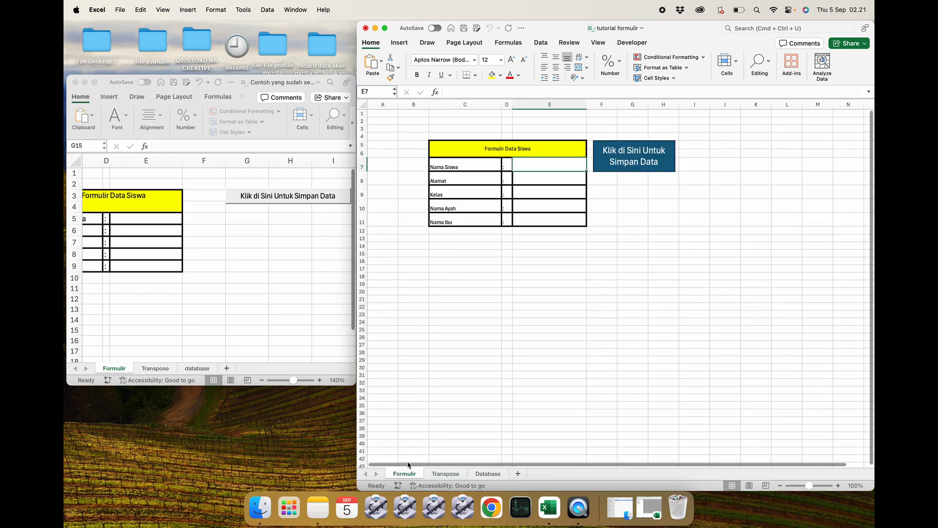
Delete the leftover Button 1 from the Transpose sheet.
click(445, 474)
click(593, 323)
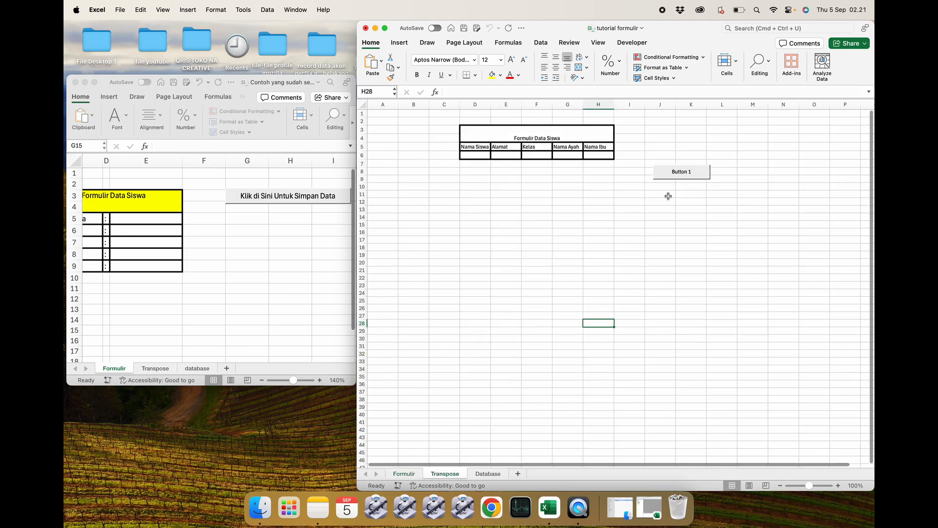
right_click(670, 176)
click(686, 181)
click(615, 211)
click(596, 200)
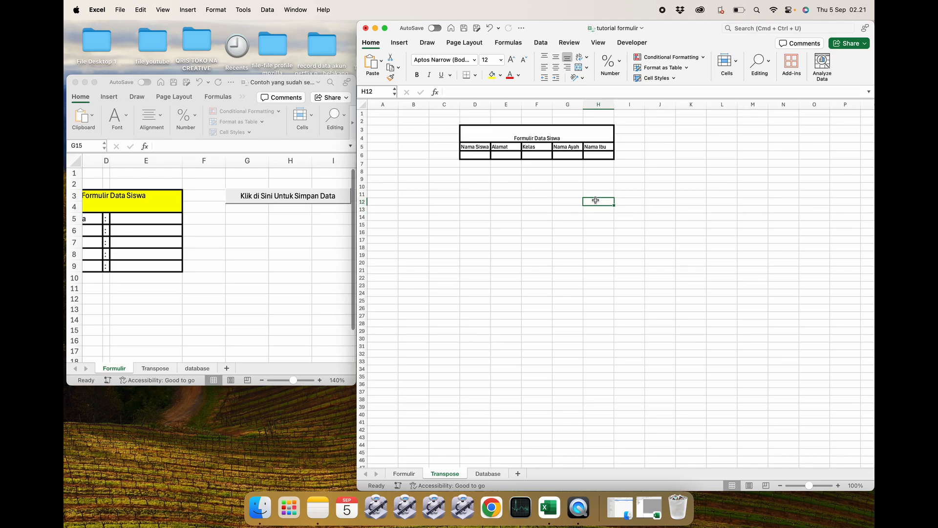
Close the example workbook window and close tutorial formulir, saving its changes.
click(405, 474)
click(465, 352)
click(563, 276)
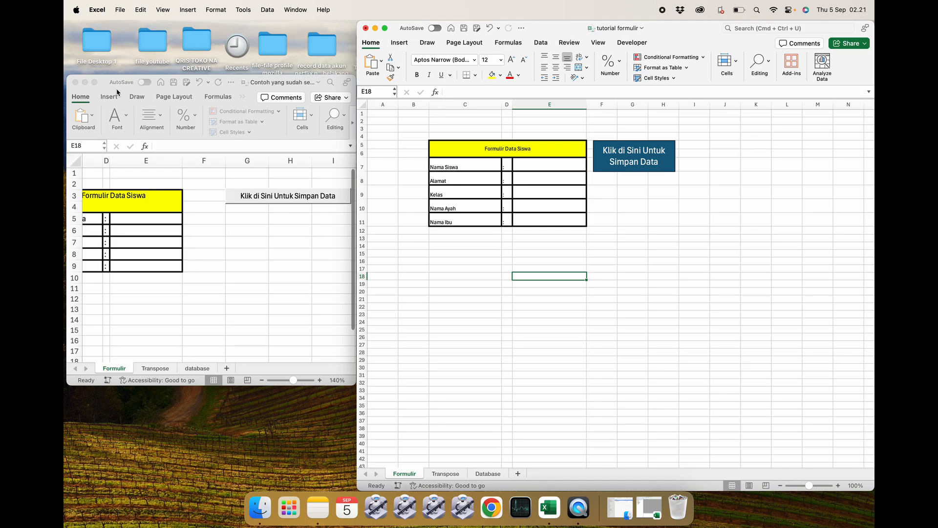
click(75, 83)
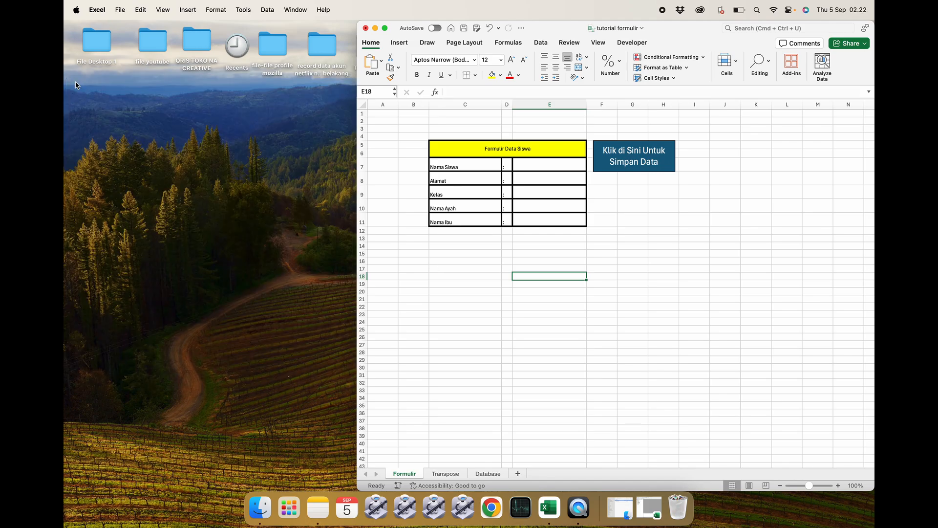
click(365, 28)
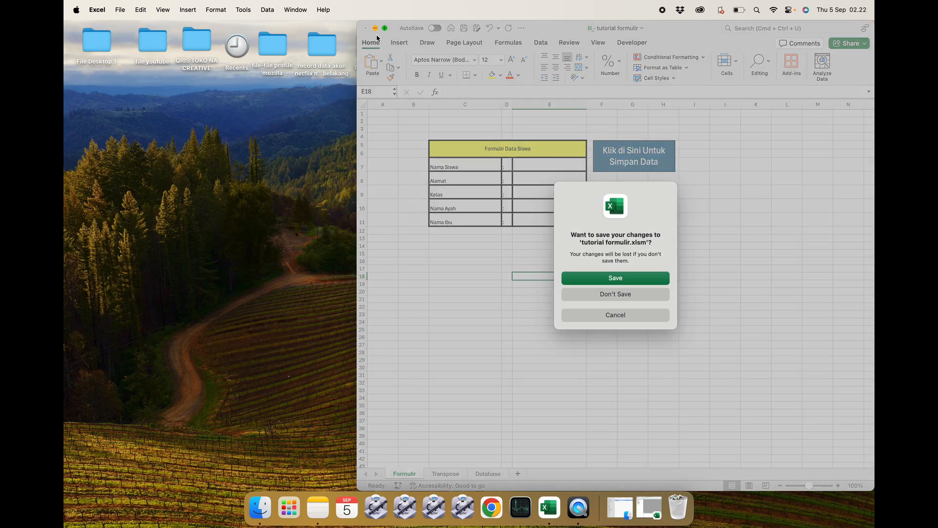
click(615, 278)
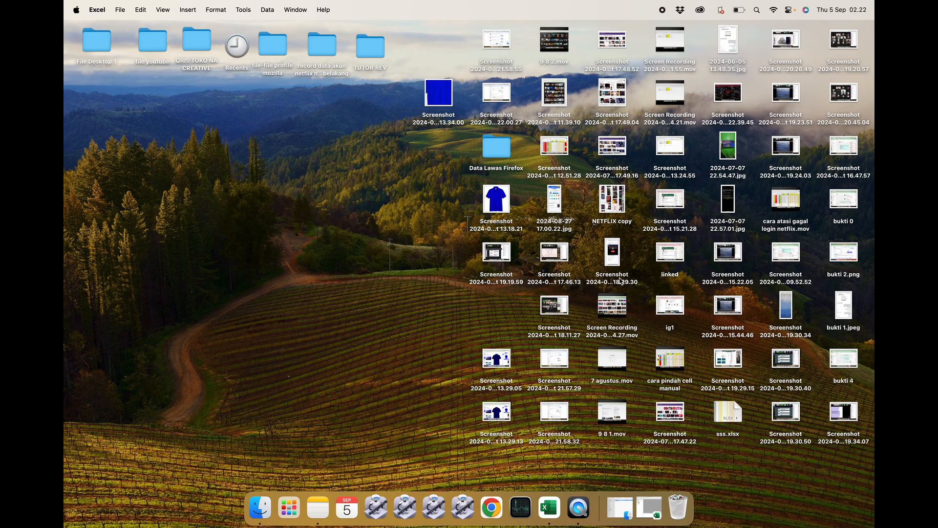
Reopen tutorial formulir.xlsm from its folder in Finder.
click(258, 510)
click(418, 235)
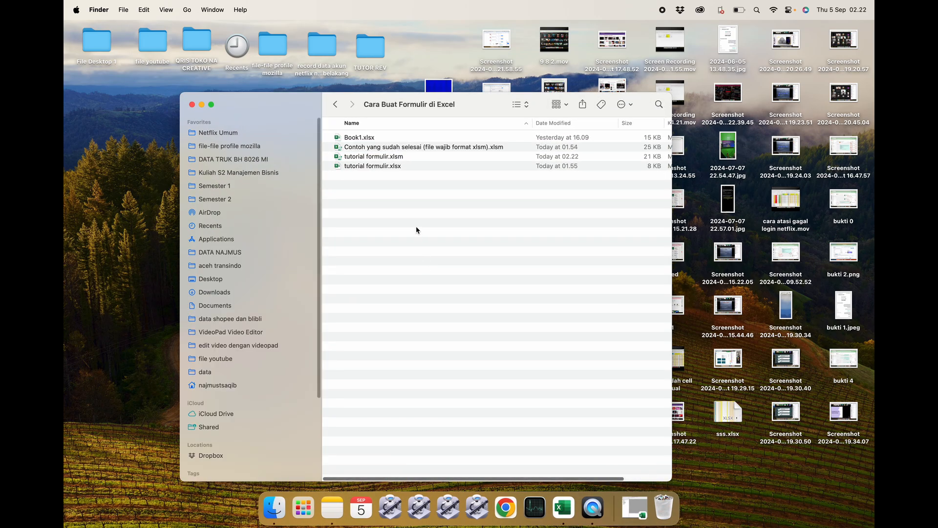
click(404, 166)
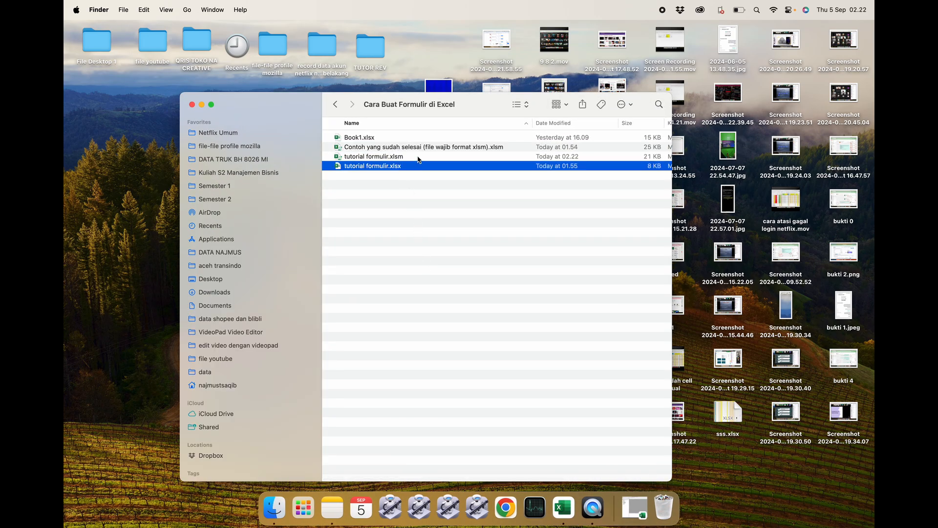
click(414, 158)
click(404, 169)
double_click(415, 157)
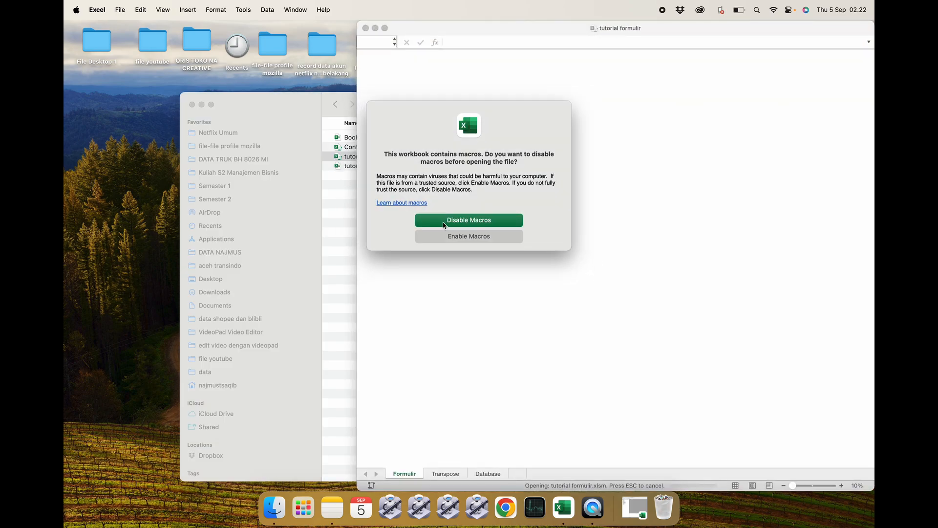
click(445, 222)
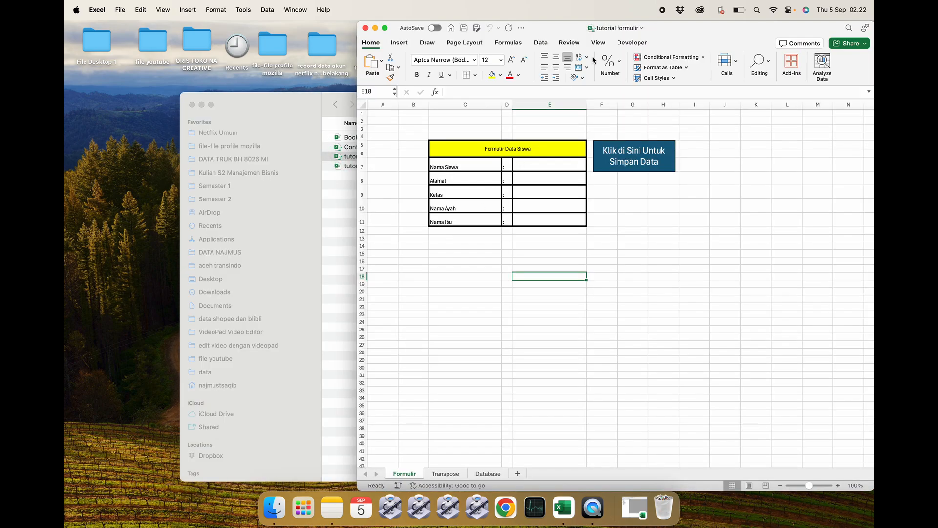
Clear all test entries from the Database table range D7:H15.
drag(657, 28, 518, 32)
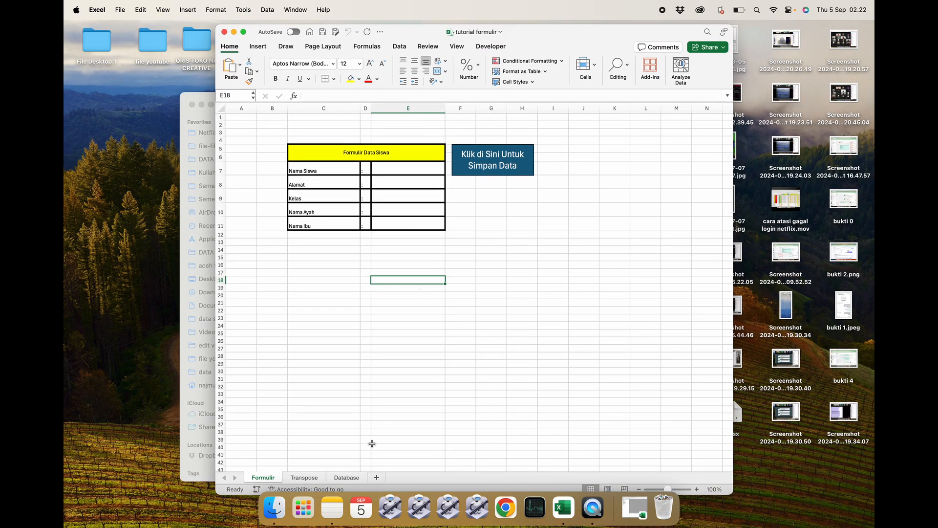
click(347, 477)
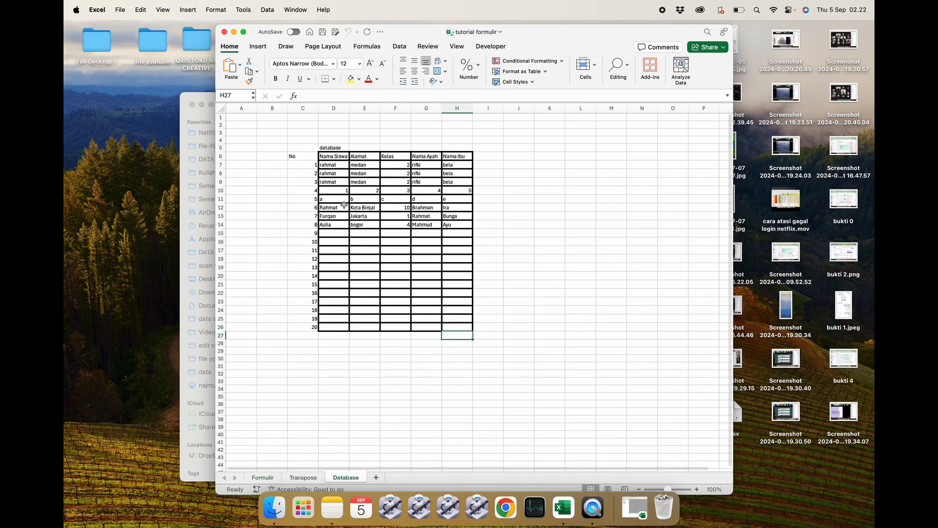
click(334, 166)
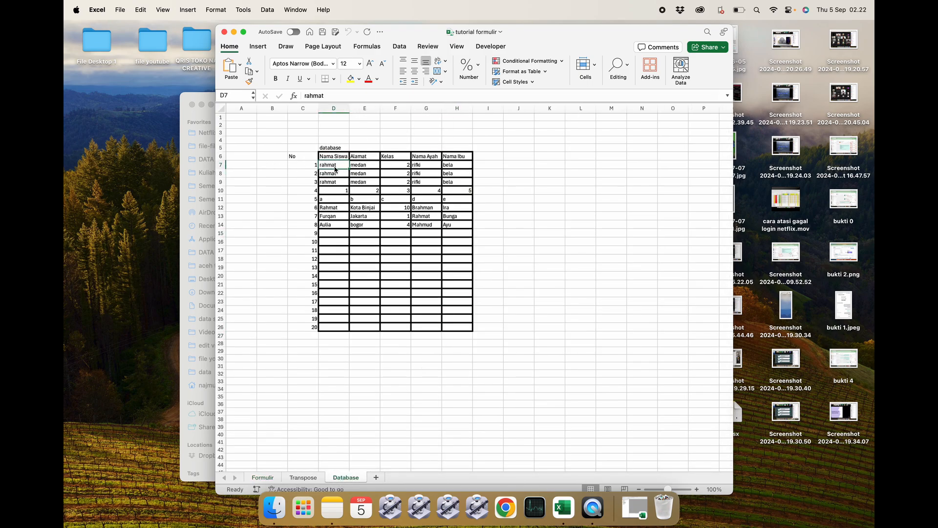
drag(453, 232, 342, 169)
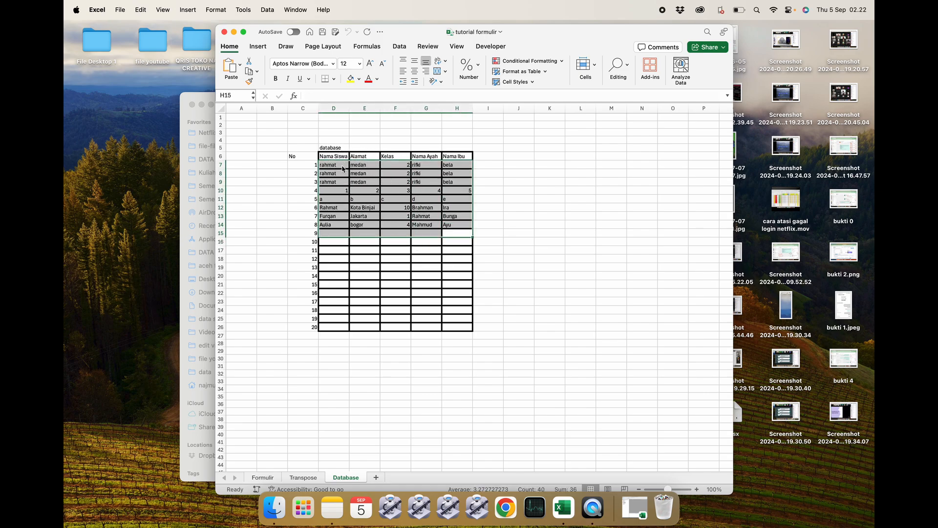
key(Delete)
click(373, 208)
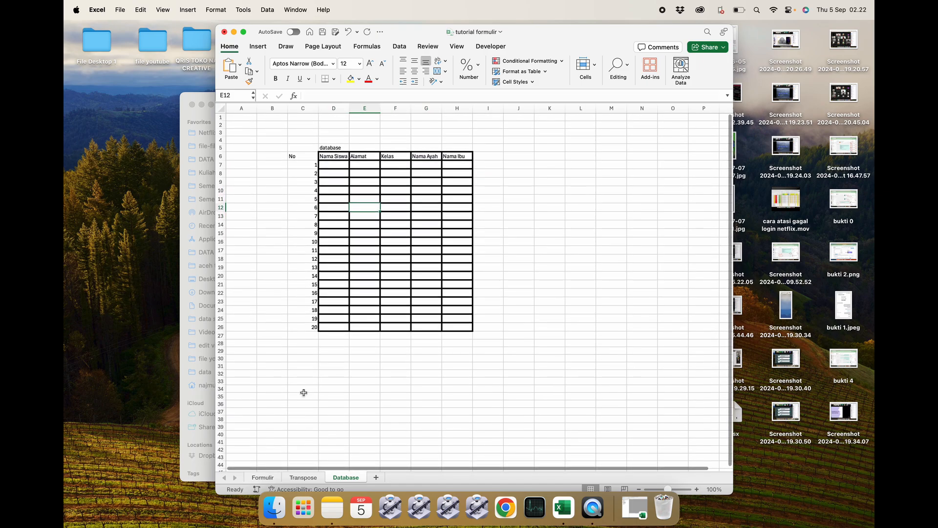
click(400, 353)
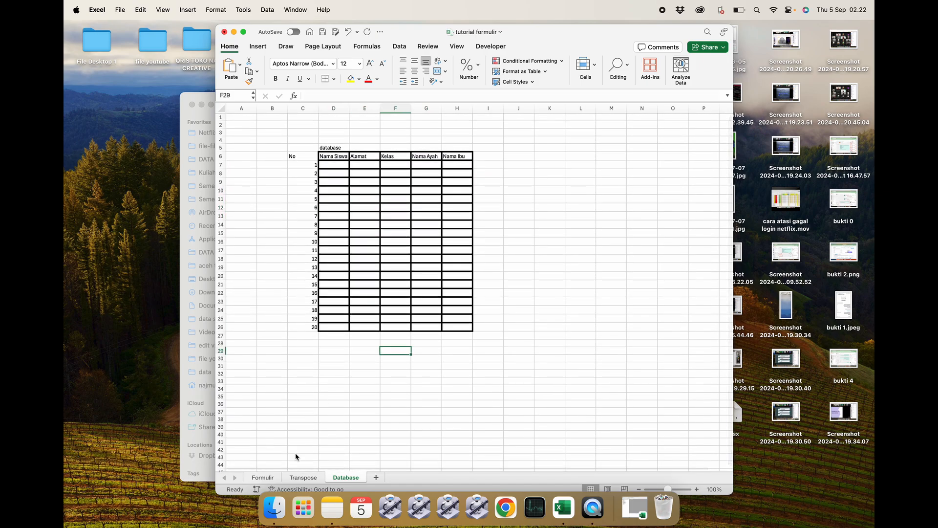
Enter a new student's name, address Banda Aceh, class 1 and both parents' names into the form.
click(263, 476)
click(407, 173)
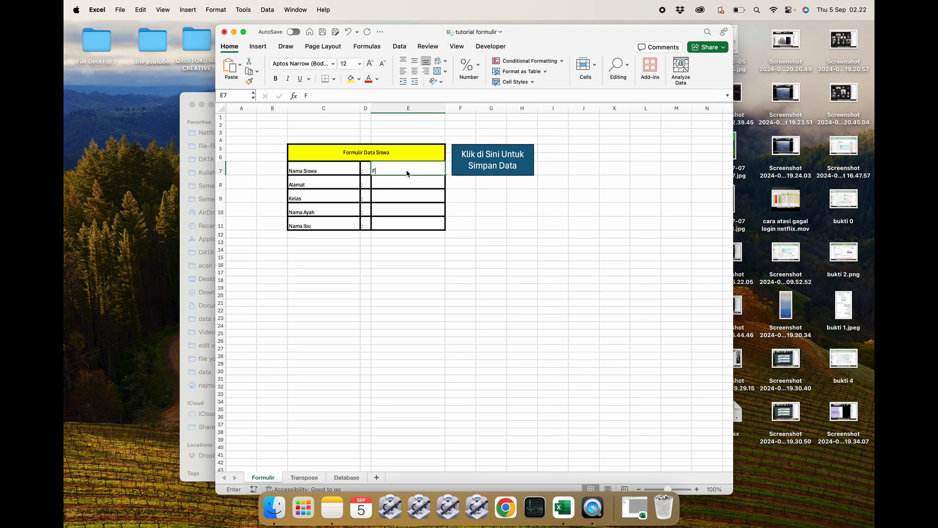
text(Furqan)
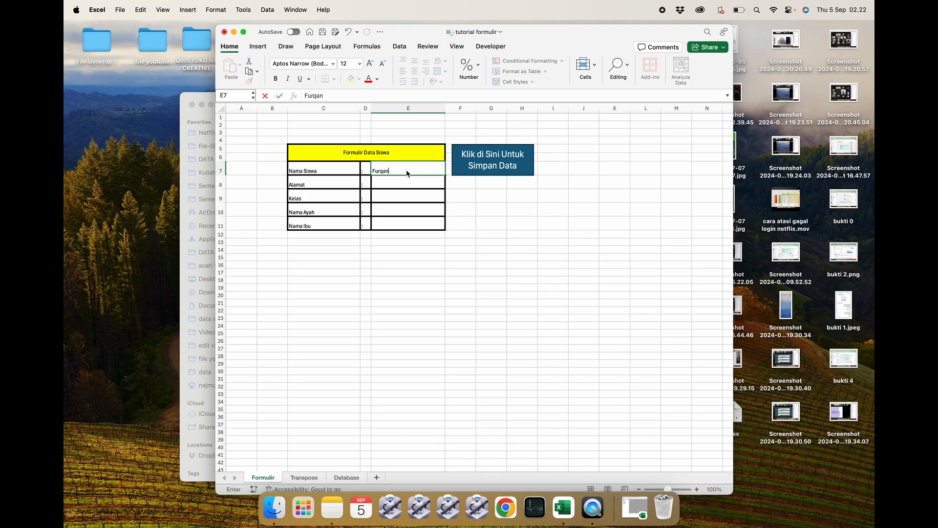
key(Return)
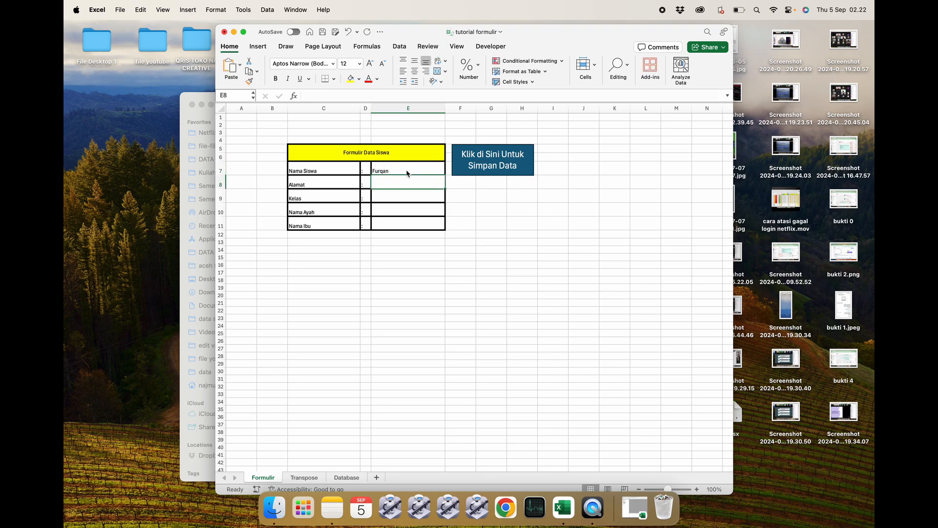
text(Banda Aceh)
key(Return)
text(1)
key(Return)
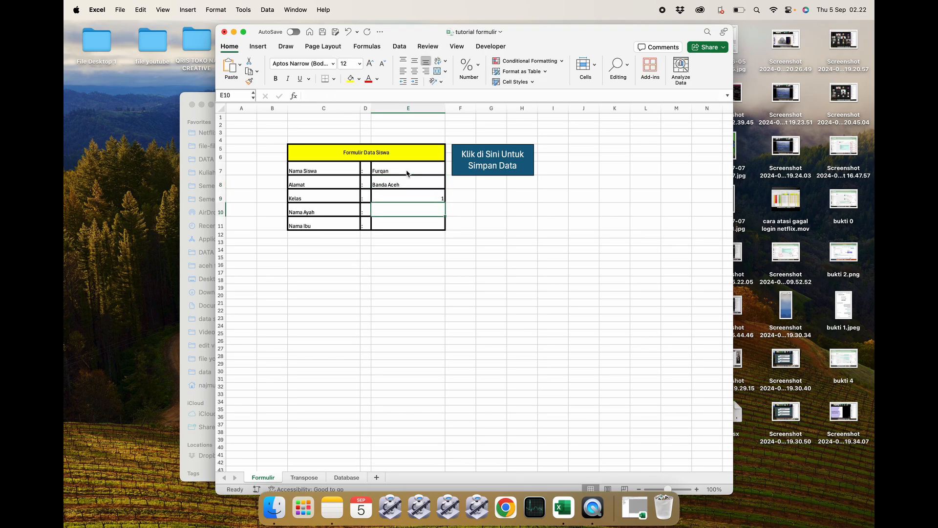
text(Husni)
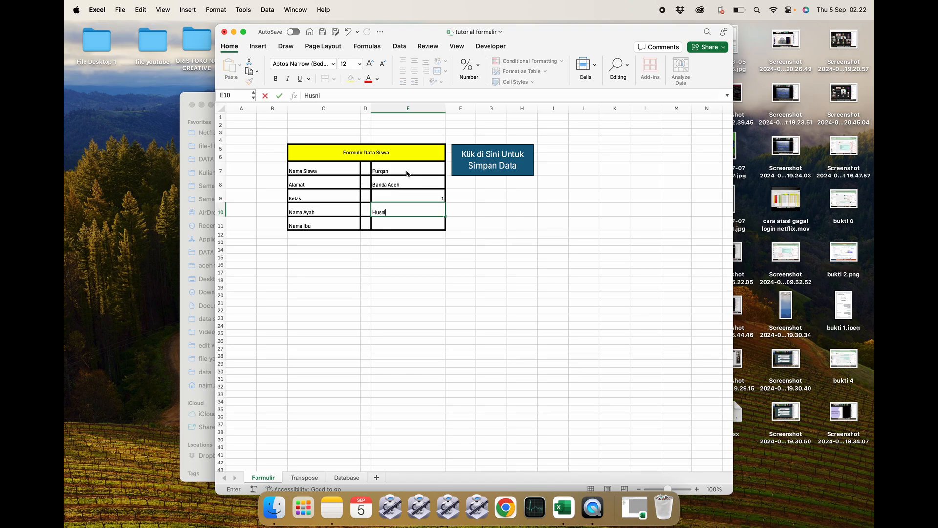
key(Return)
text(Ayu)
key(Return)
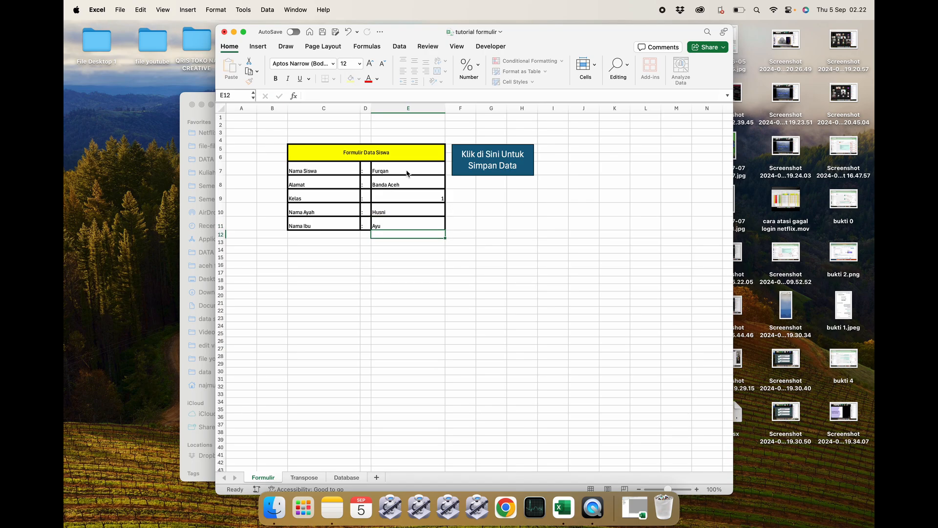
Flip through the Transpose and Database sheets, then save the entered student record with the form's save button.
click(303, 478)
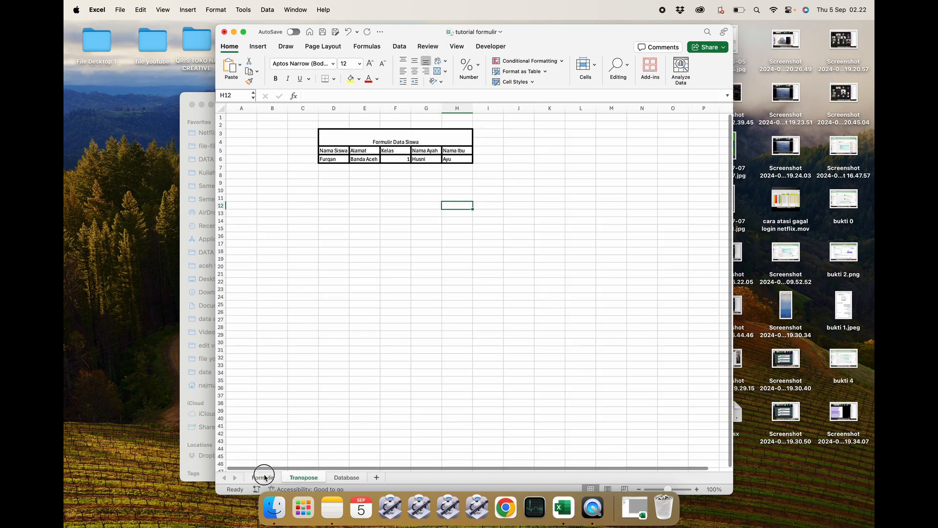
click(262, 478)
click(346, 478)
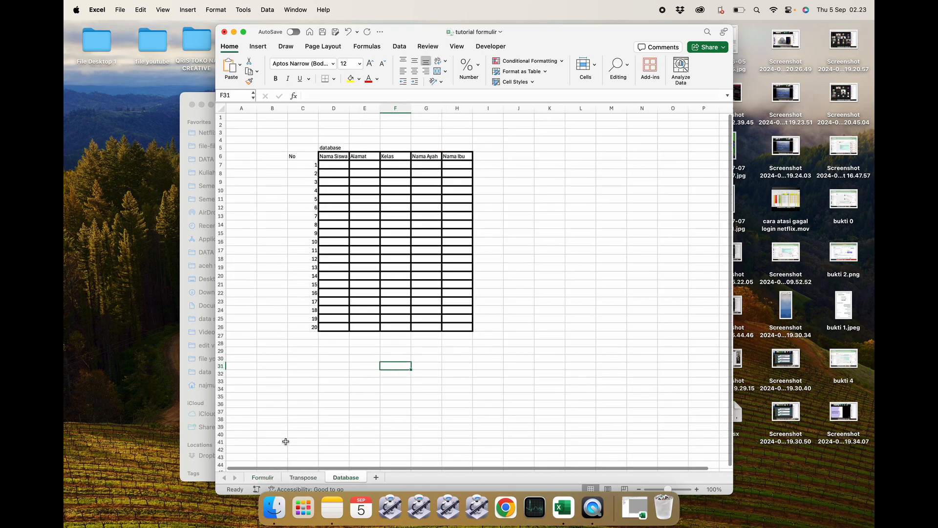
click(263, 477)
click(492, 153)
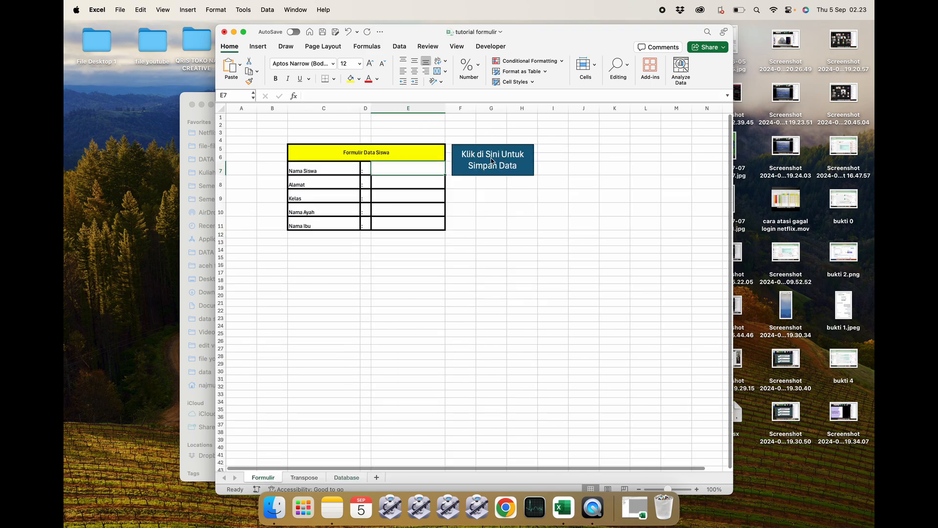
Check the Database sheet for the newly saved record, then return to the form.
click(348, 476)
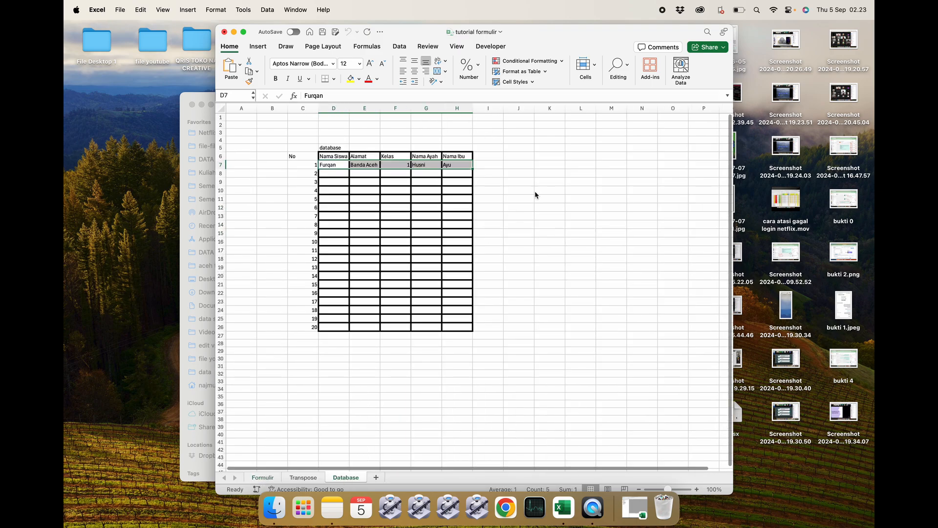
click(550, 190)
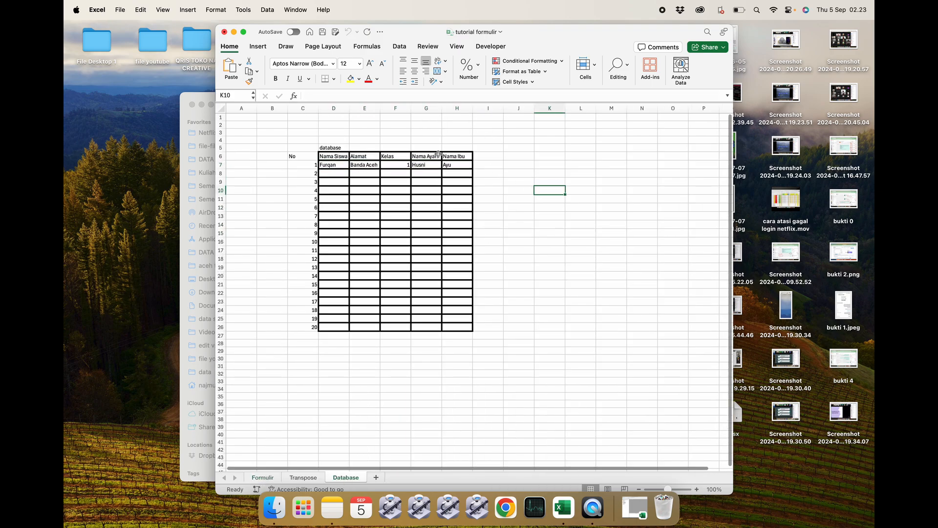
click(263, 477)
Enter a second student's name, address Kota Medan, class 2 and both parents' names, and save it to the database.
click(410, 168)
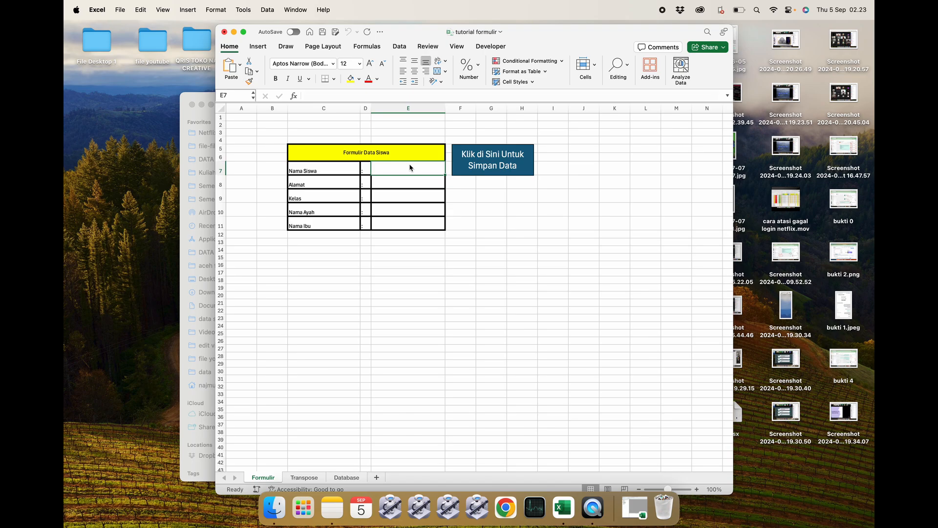
text(Nara)
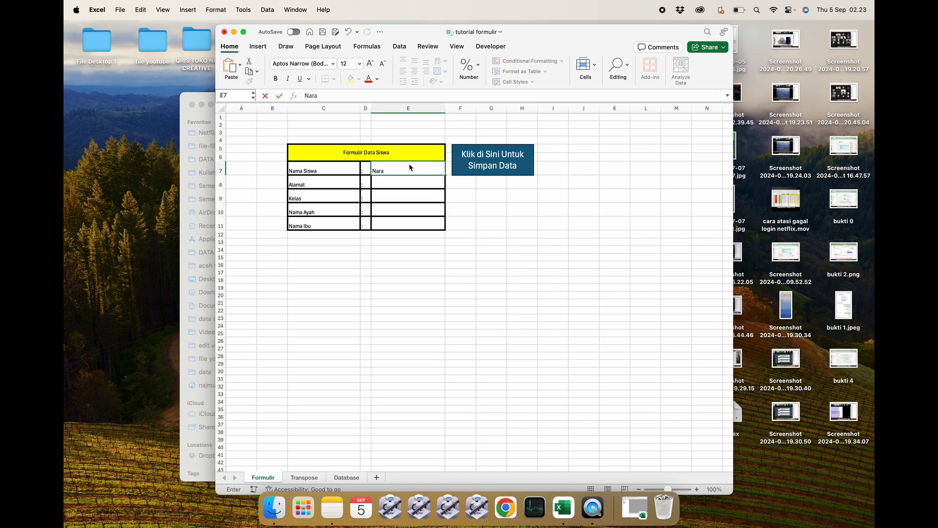
key(Return)
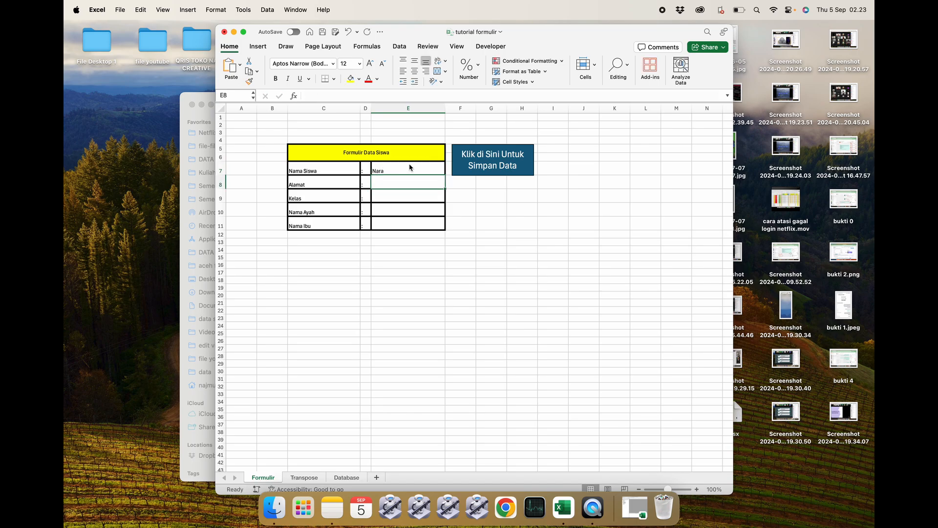
text(Yog)
key(BackSpace)
key(BackSpace)
key(BackSpace)
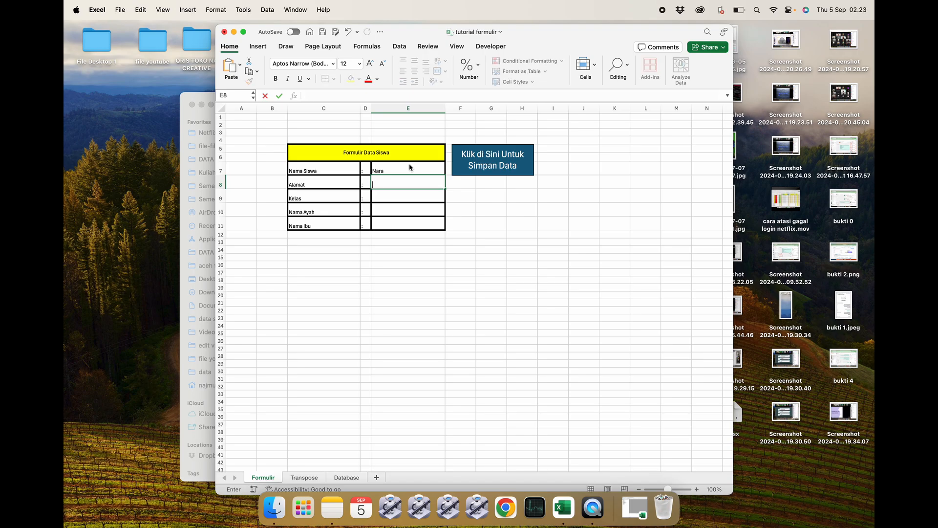
text(Kota Medan)
key(Return)
text(2)
key(Return)
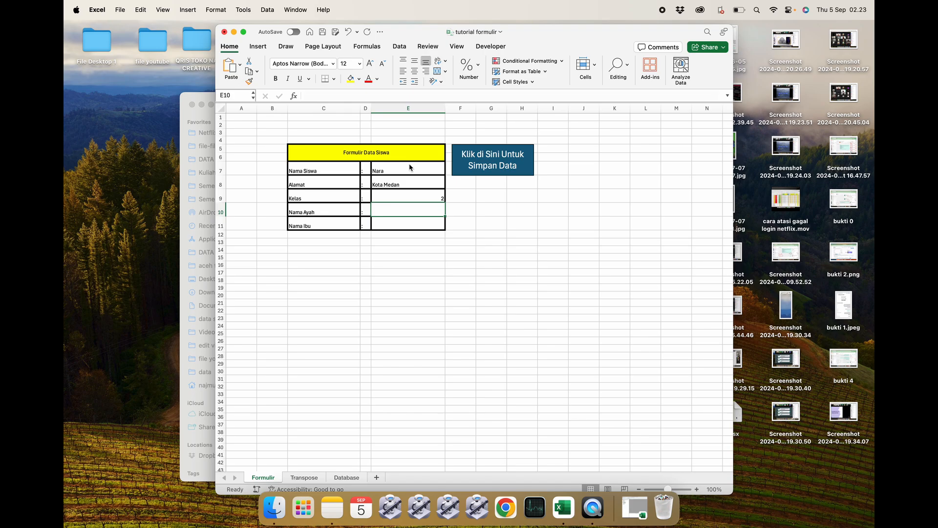
text(Rahmat)
key(Return)
text(bela)
key(Return)
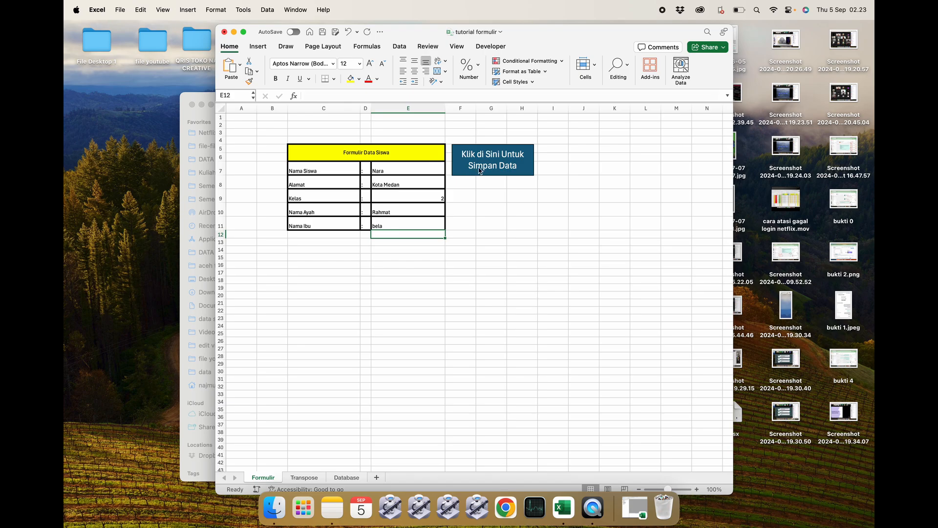
click(502, 160)
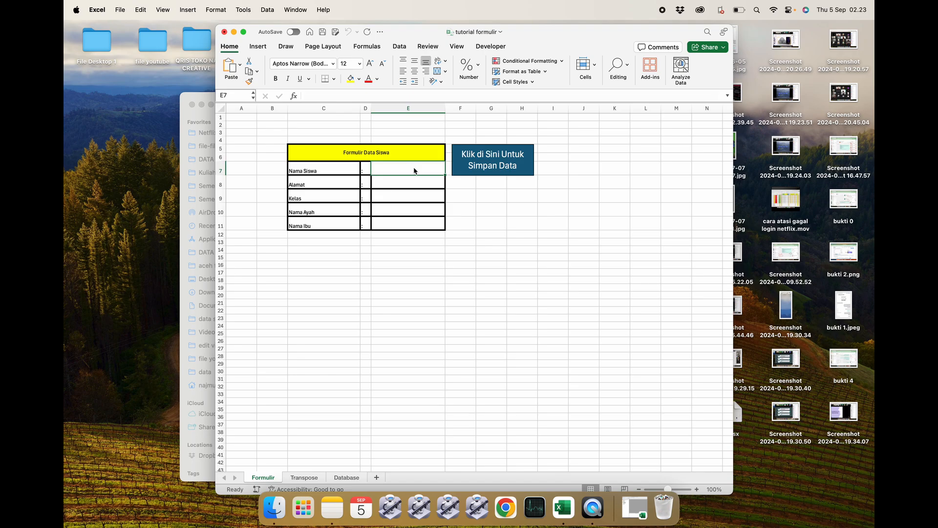
Enter a third student's name, address Bireun, class 7 and both parents' names, and save it to the database.
text(Yani)
key(Return)
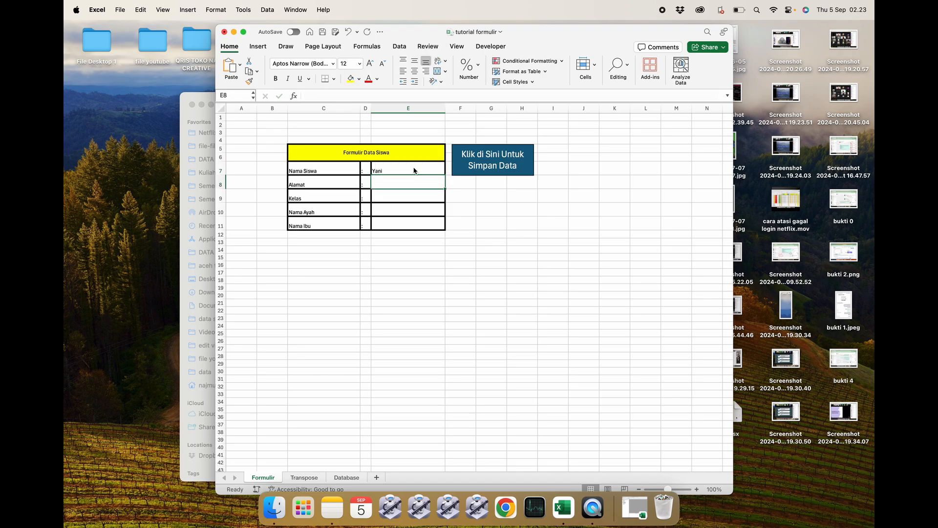
text(Bireun)
key(Return)
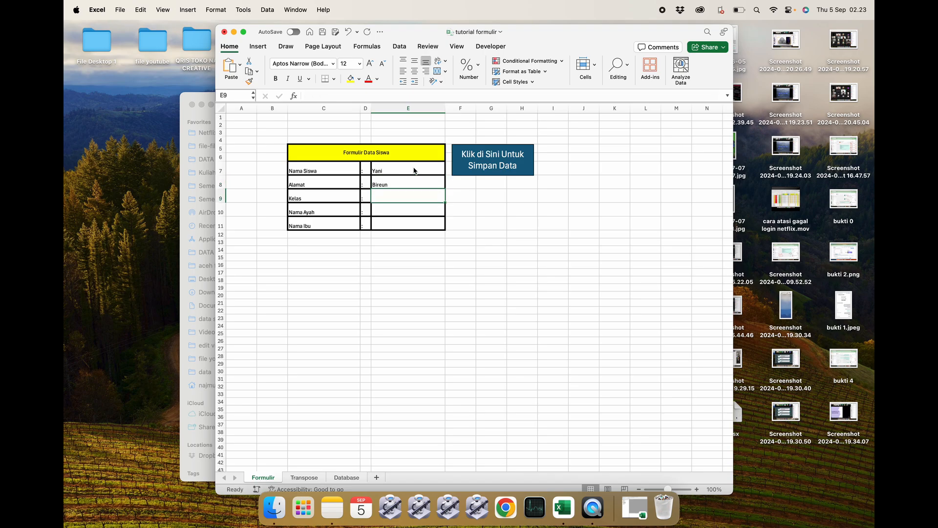
text(7)
key(Return)
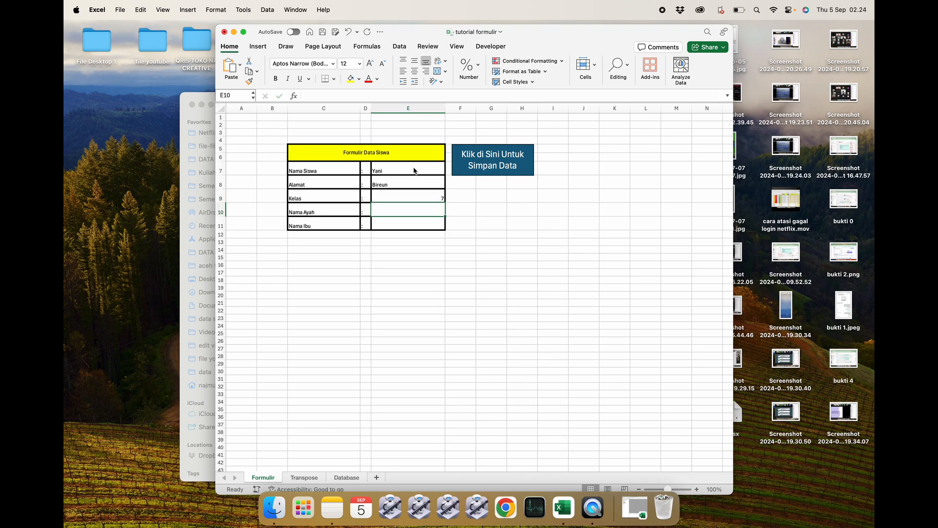
text(Ibrahim)
key(Return)
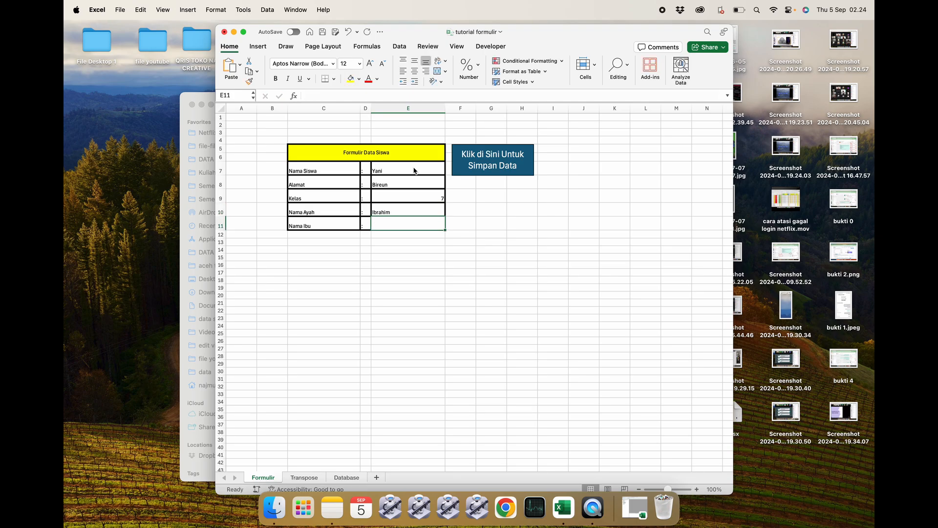
text(Aminah)
key(Return)
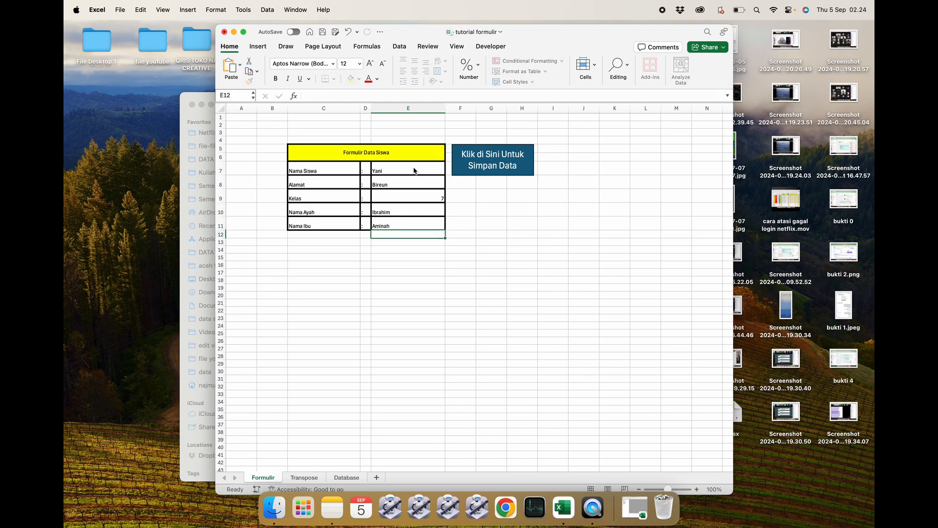
click(474, 166)
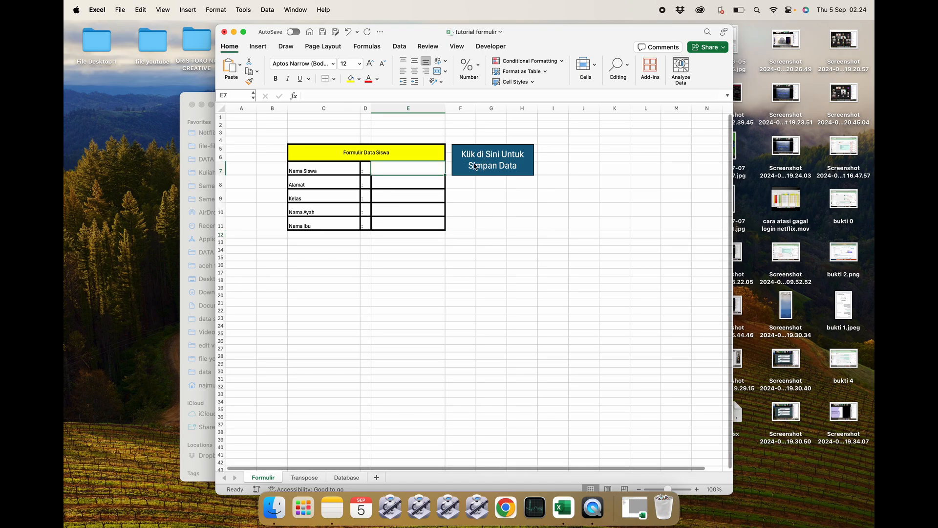
Enter a fourth student's name, address Kota Binjai, class 9 and both parents' names, and save it to the database.
click(433, 282)
click(395, 172)
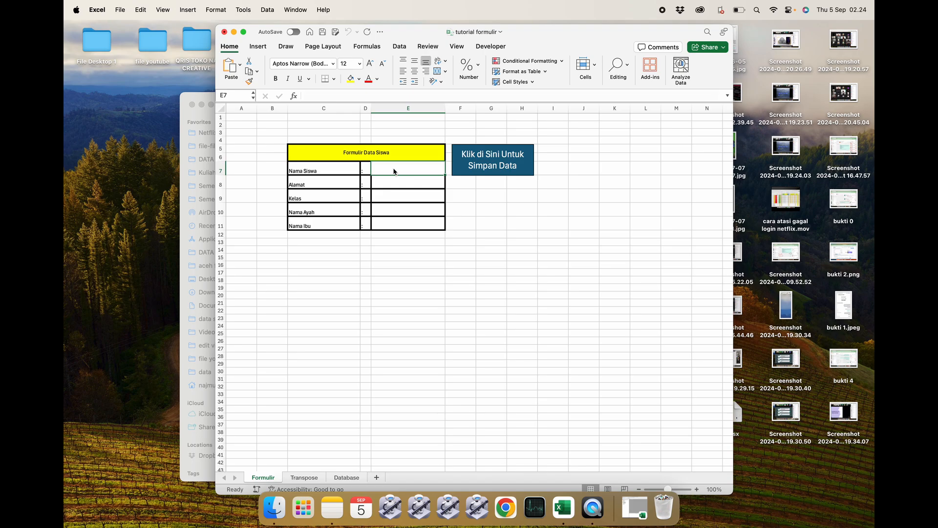
text(R)
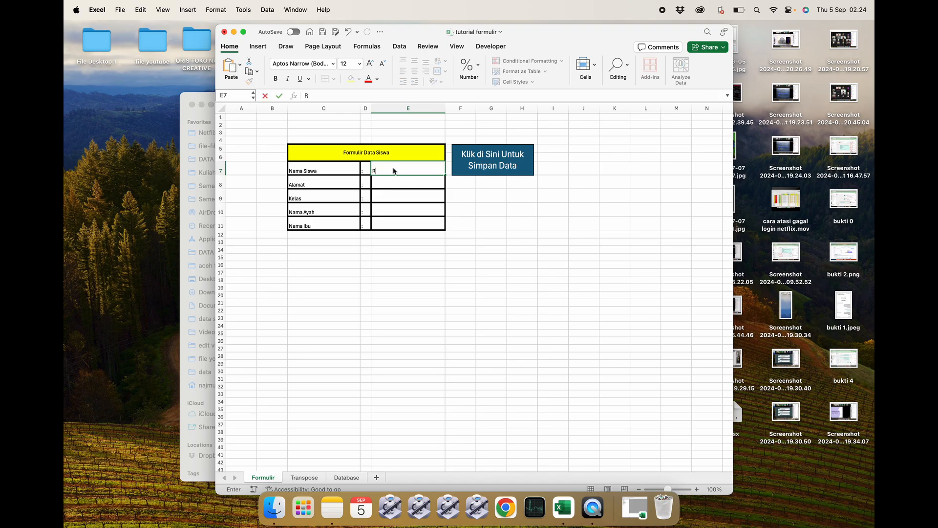
text(usdi)
key(Return)
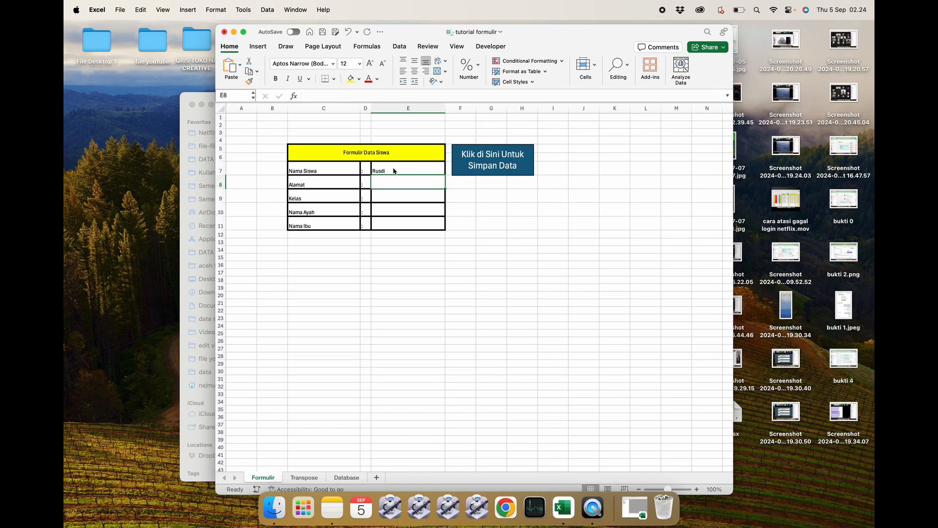
text(KotaBi)
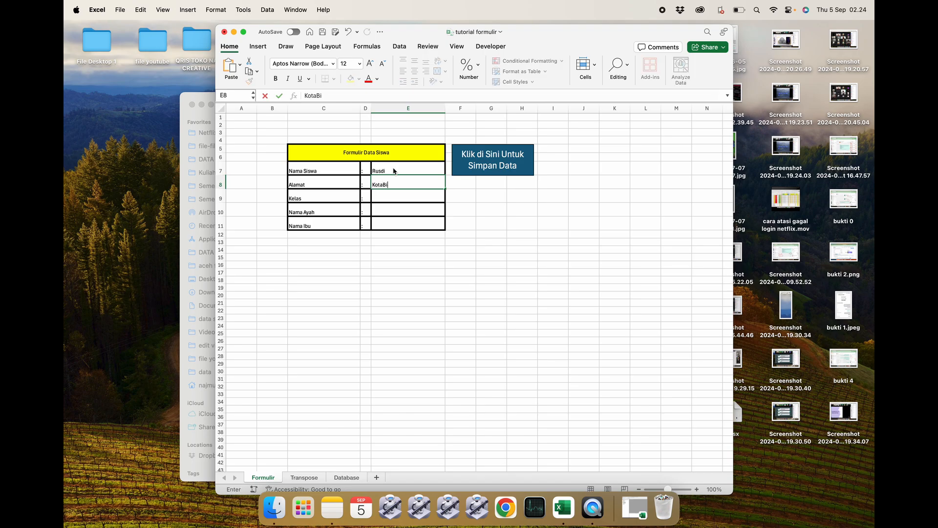
key(BackSpace)
key(BackSpace)
key(BackSpace)
text(Binjai)
key(Return)
text(9)
key(Return)
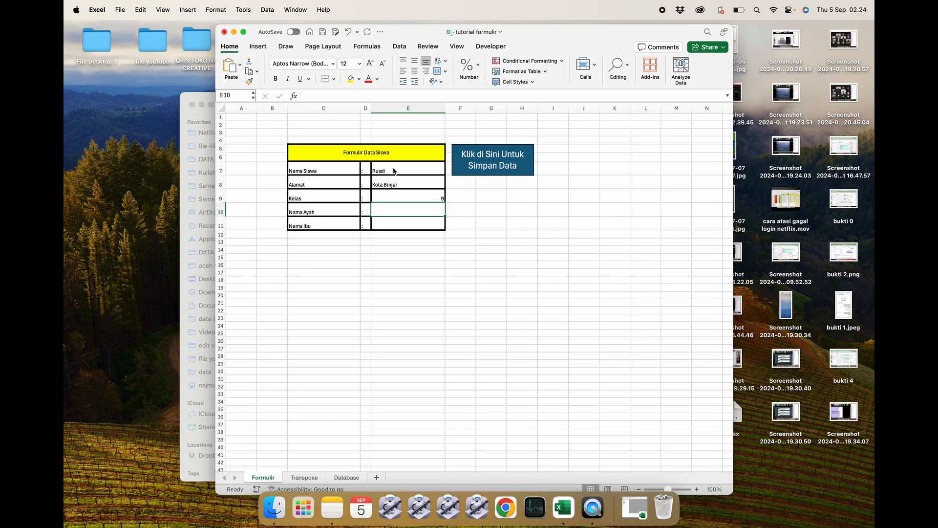
text(Yanto)
key(Return)
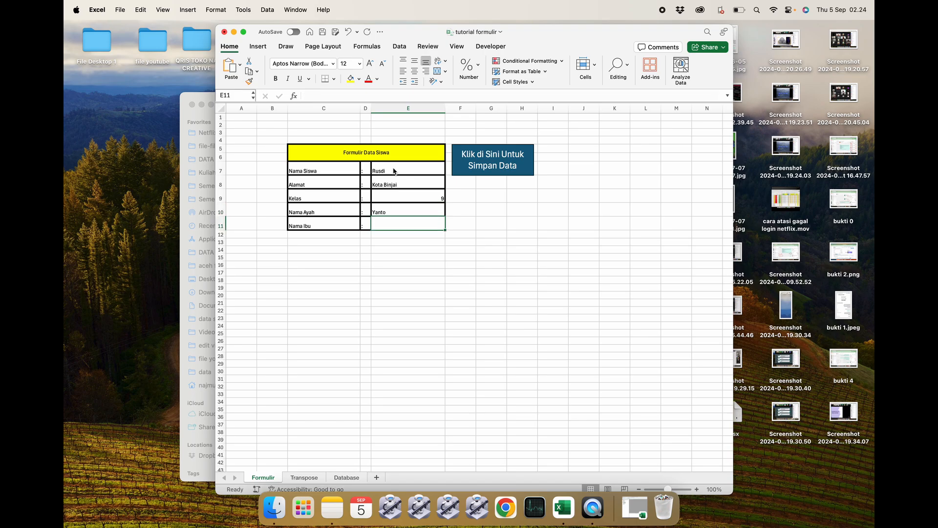
text(Kusuma)
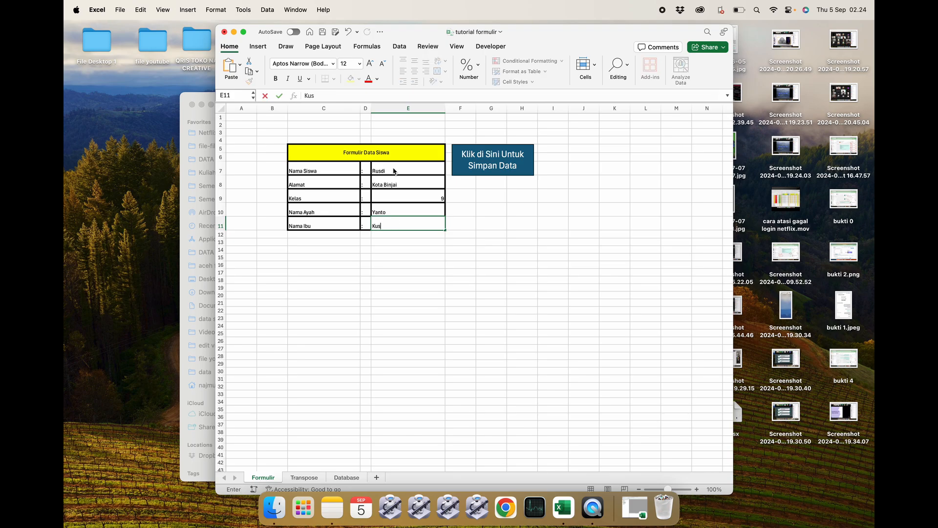
key(Return)
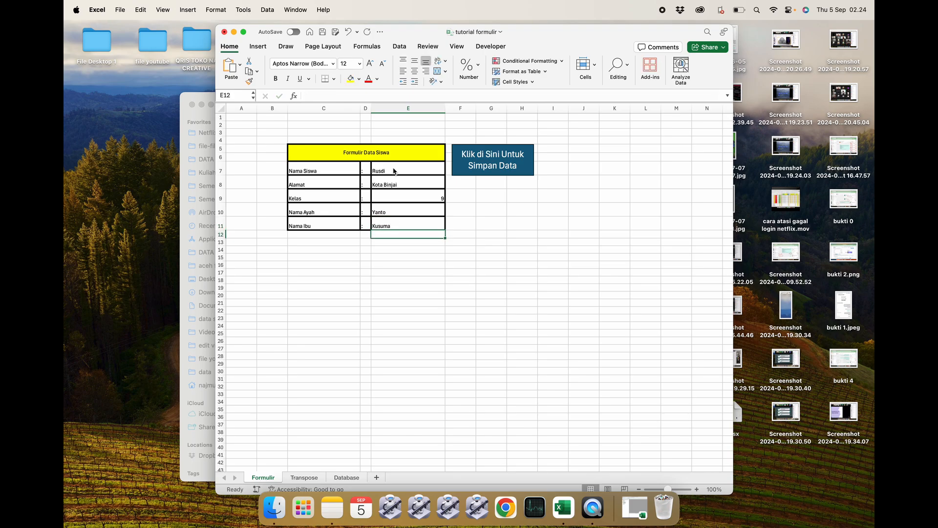
click(487, 166)
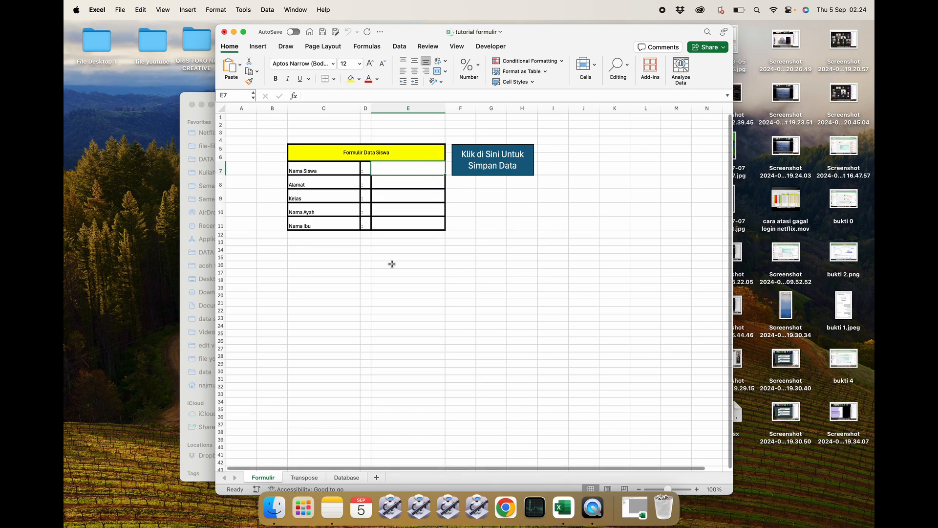
Review the saved records in the Database sheet and the Transpose sheet, then return to the form.
click(346, 477)
click(395, 350)
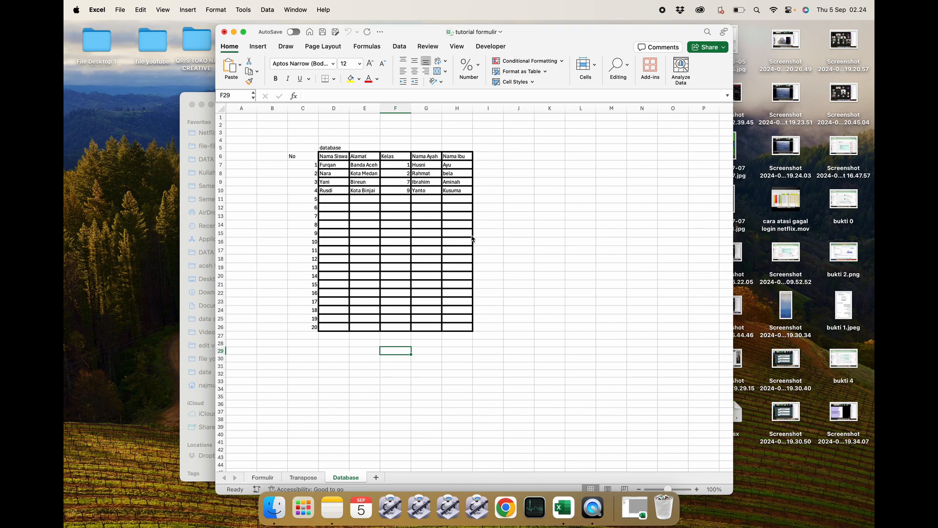
click(303, 477)
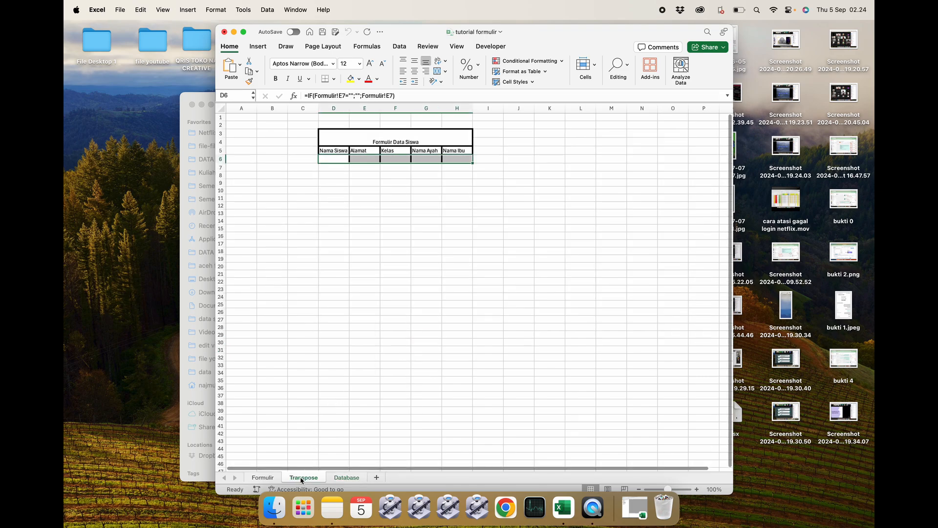
click(264, 477)
click(316, 355)
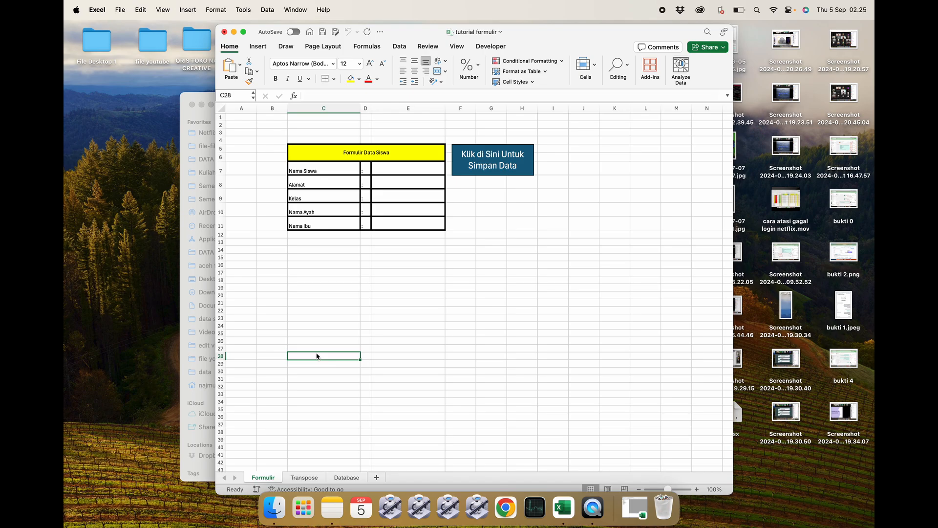
Maximize the workbook window to fill the screen.
click(192, 104)
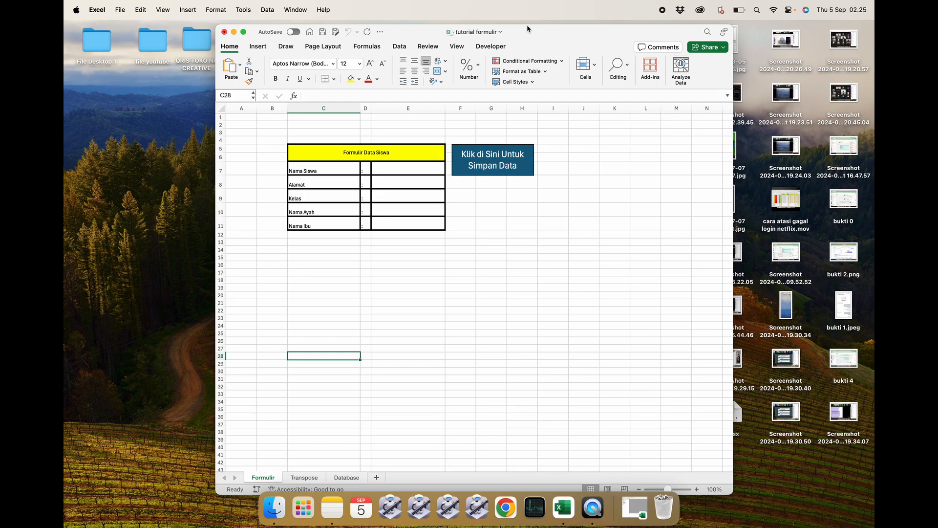
double_click(537, 32)
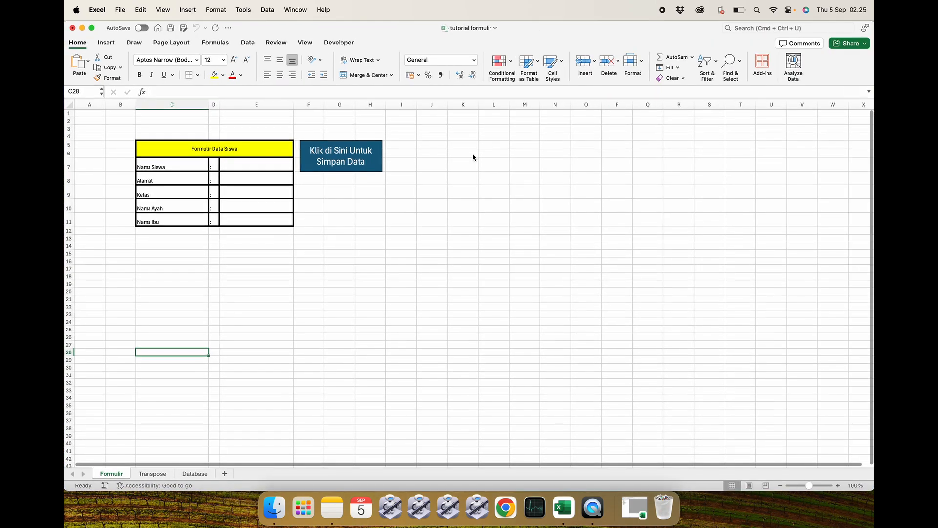